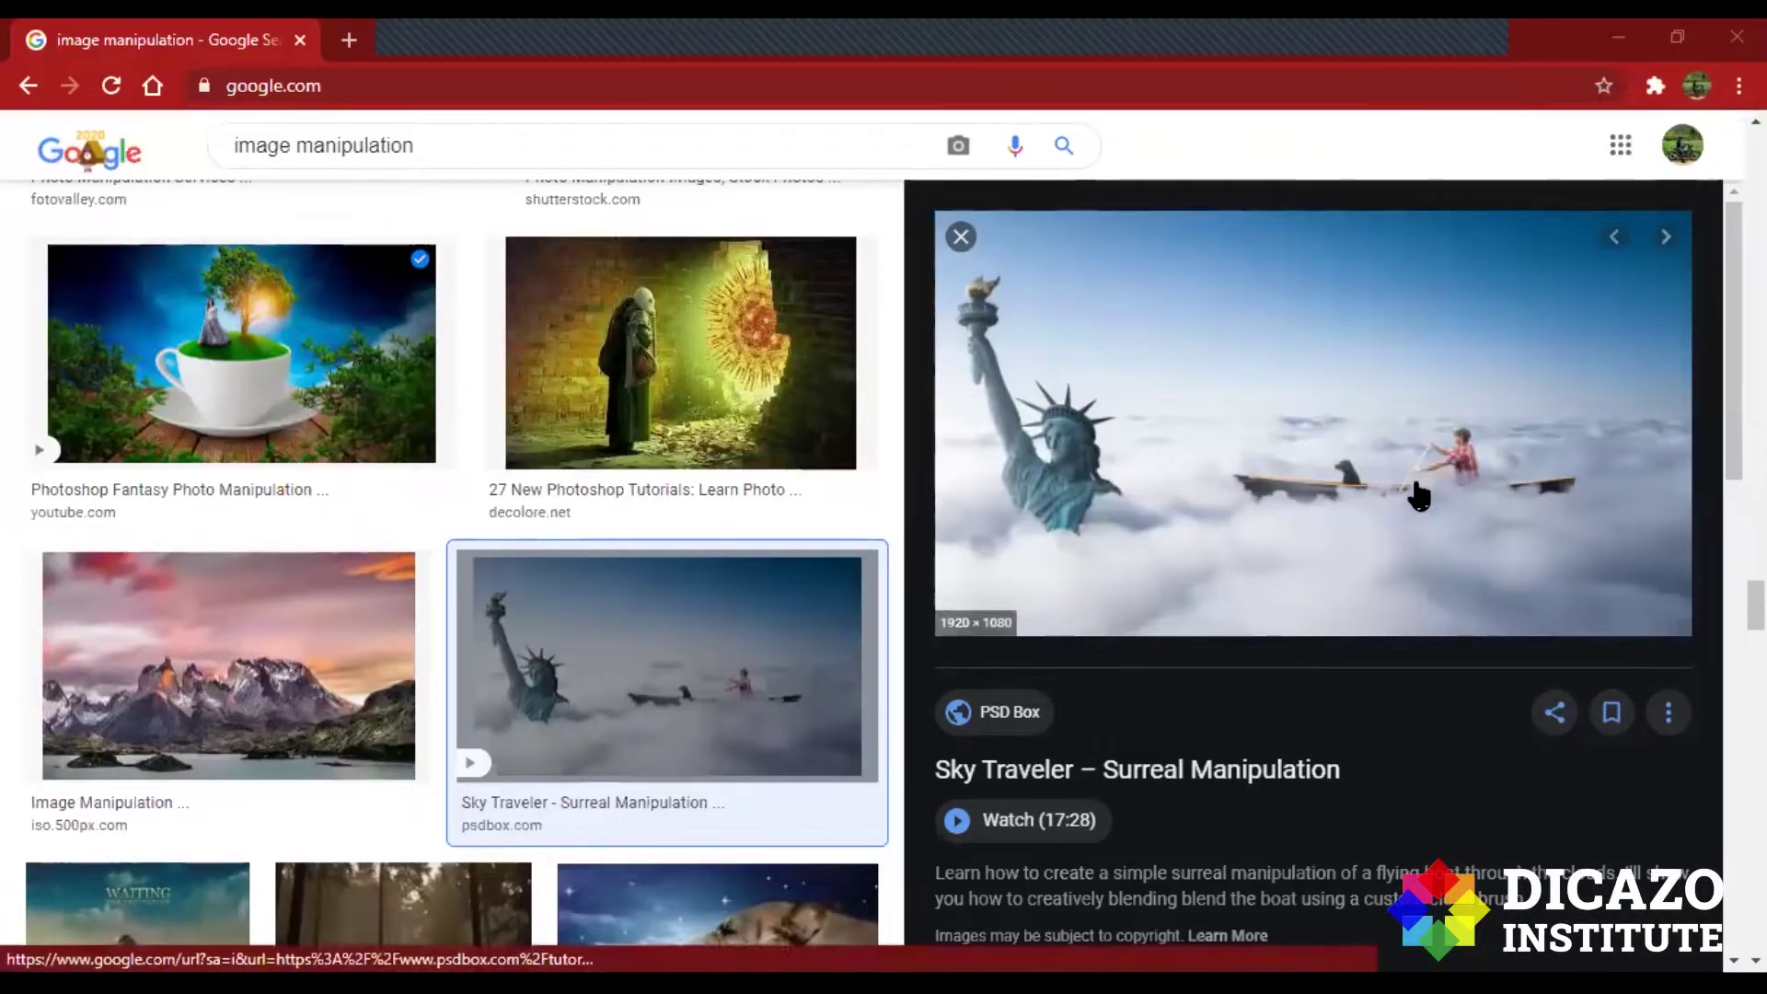
Open a new blank browser tab beside the Sky Traveler image manipulation results.
click(350, 37)
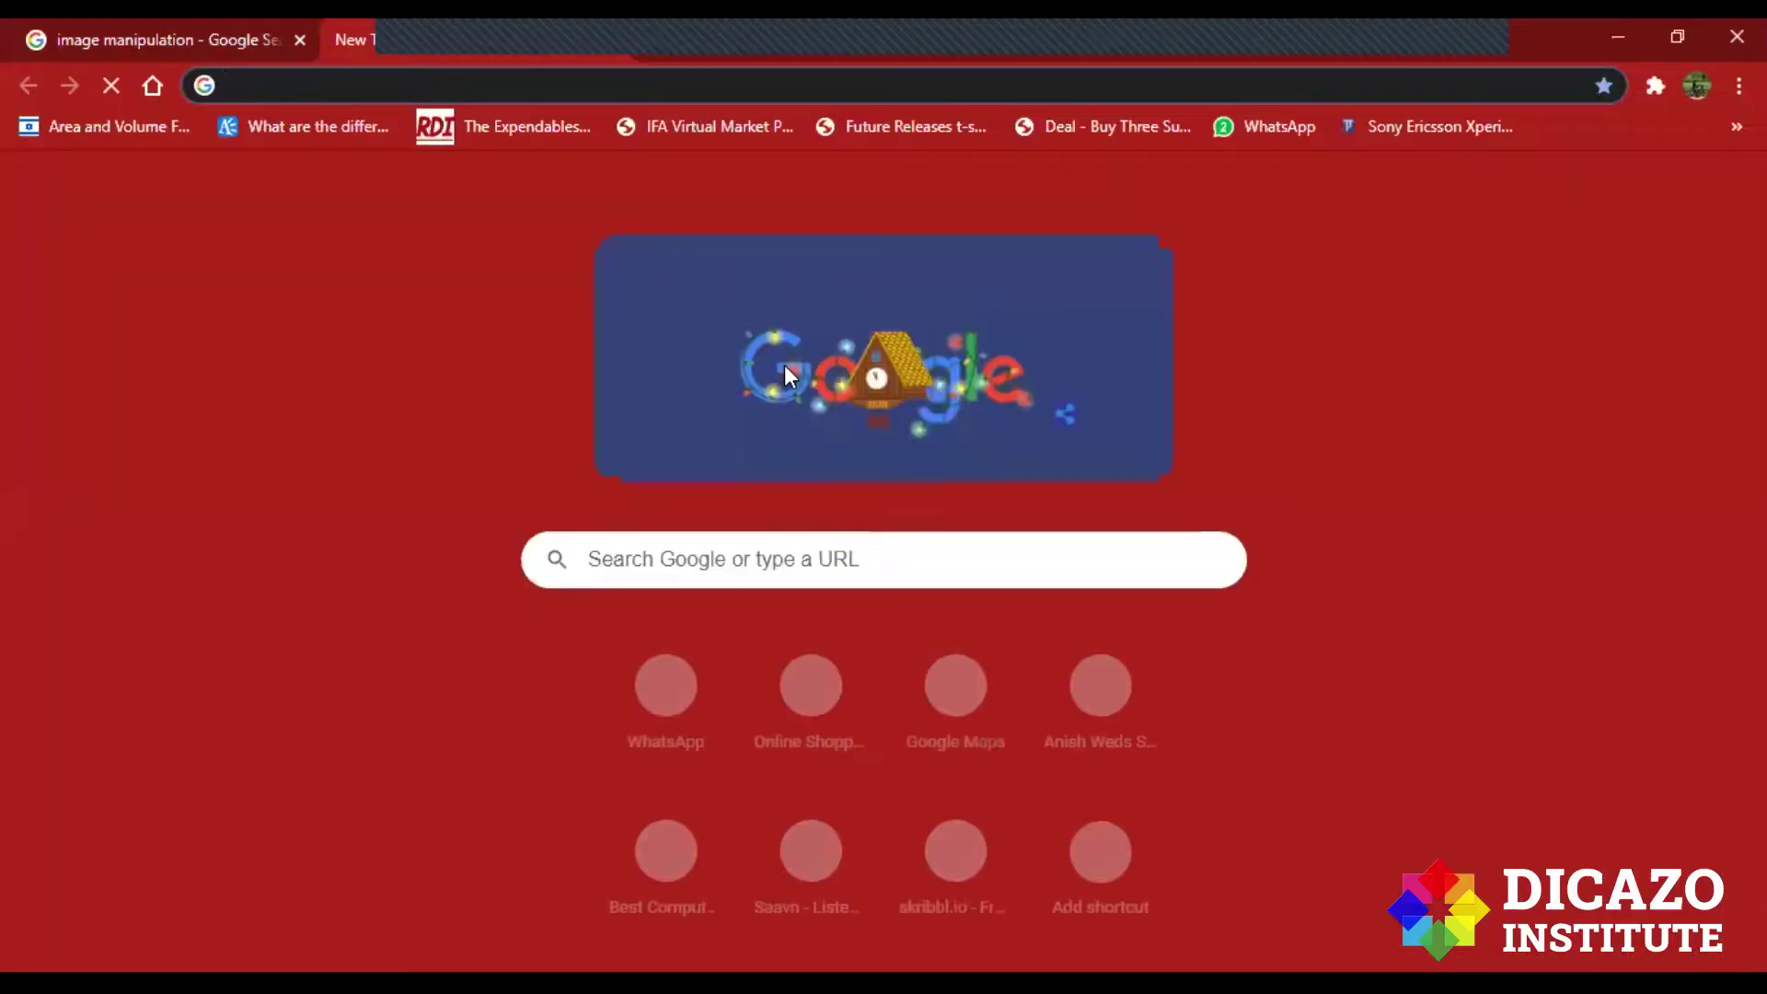
Search Google Images for 'statue of liberty' and browse the image results.
text(statue)
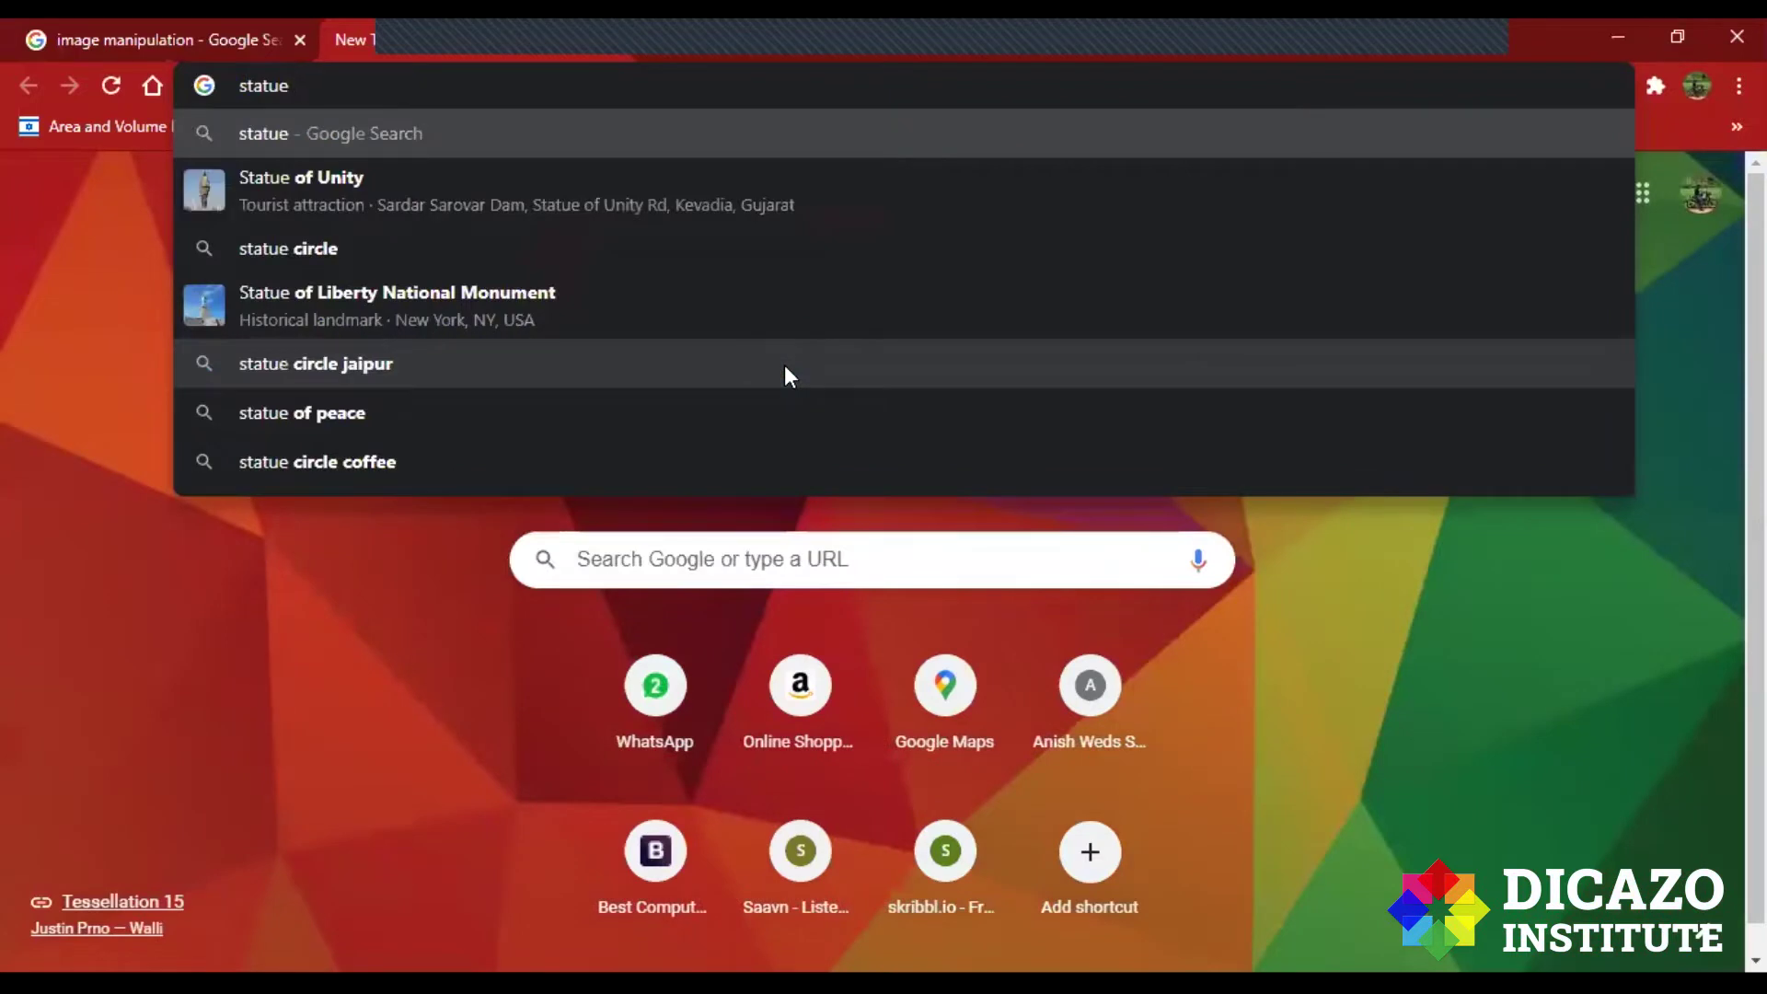
text( of liberty)
key(Return)
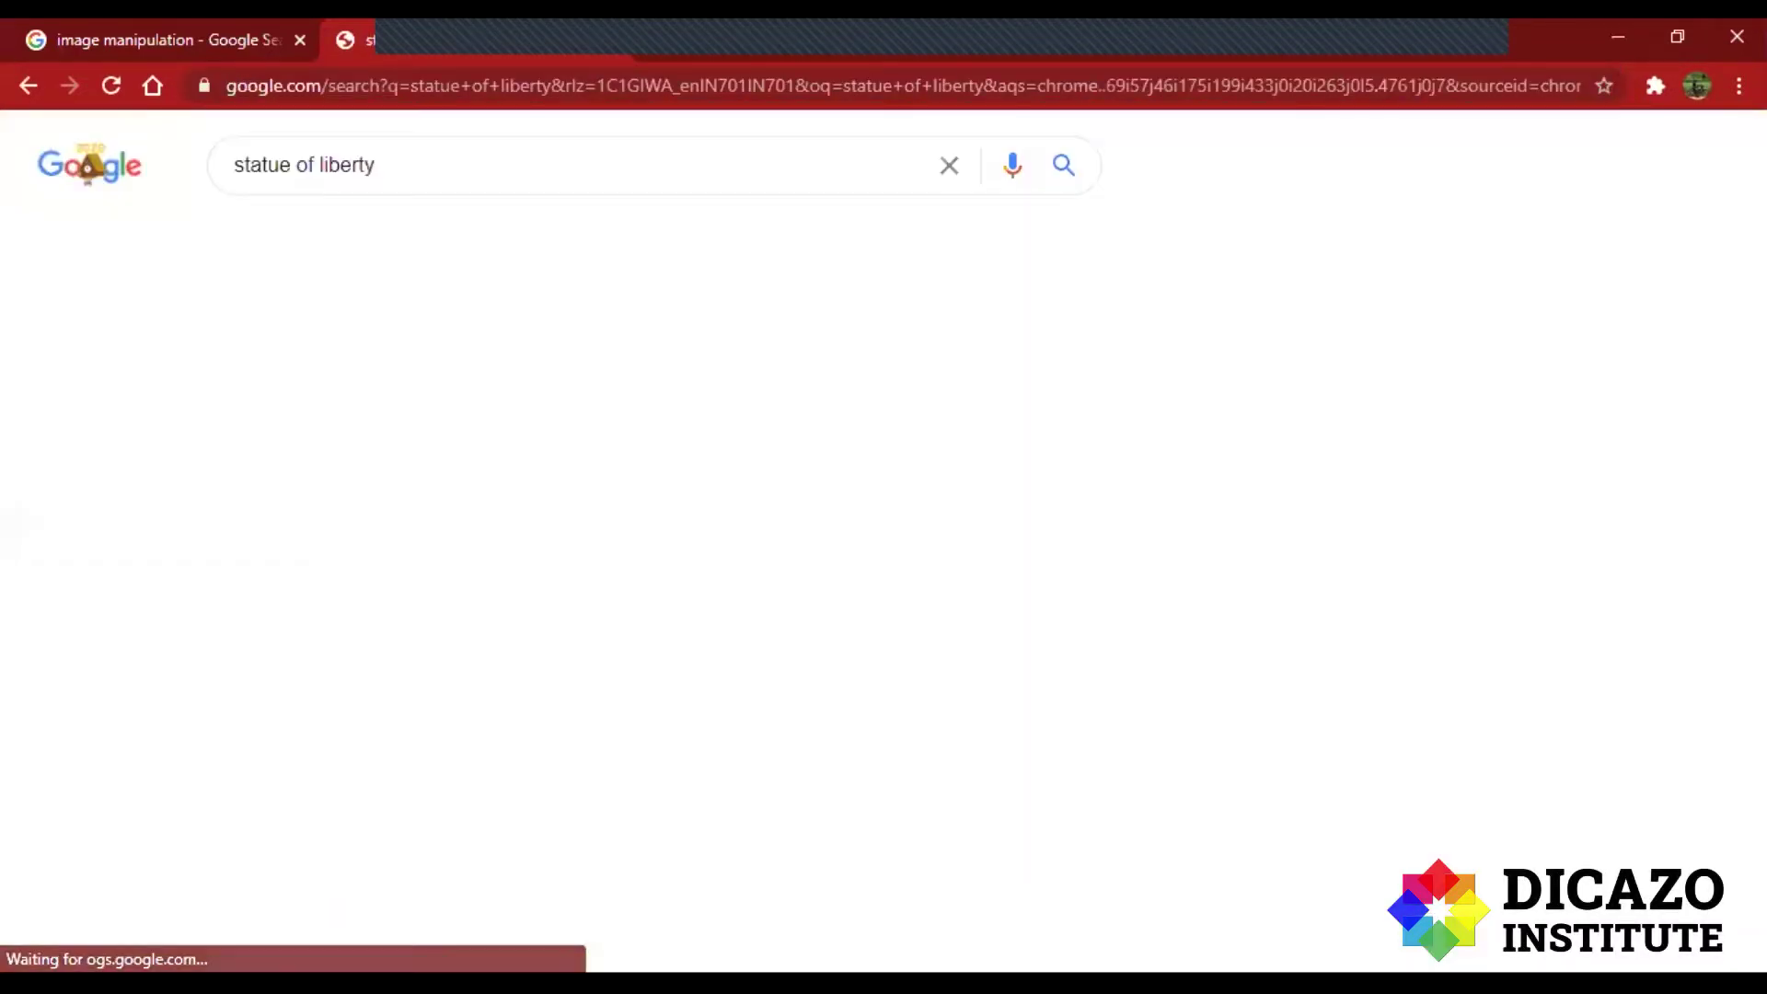
click(361, 239)
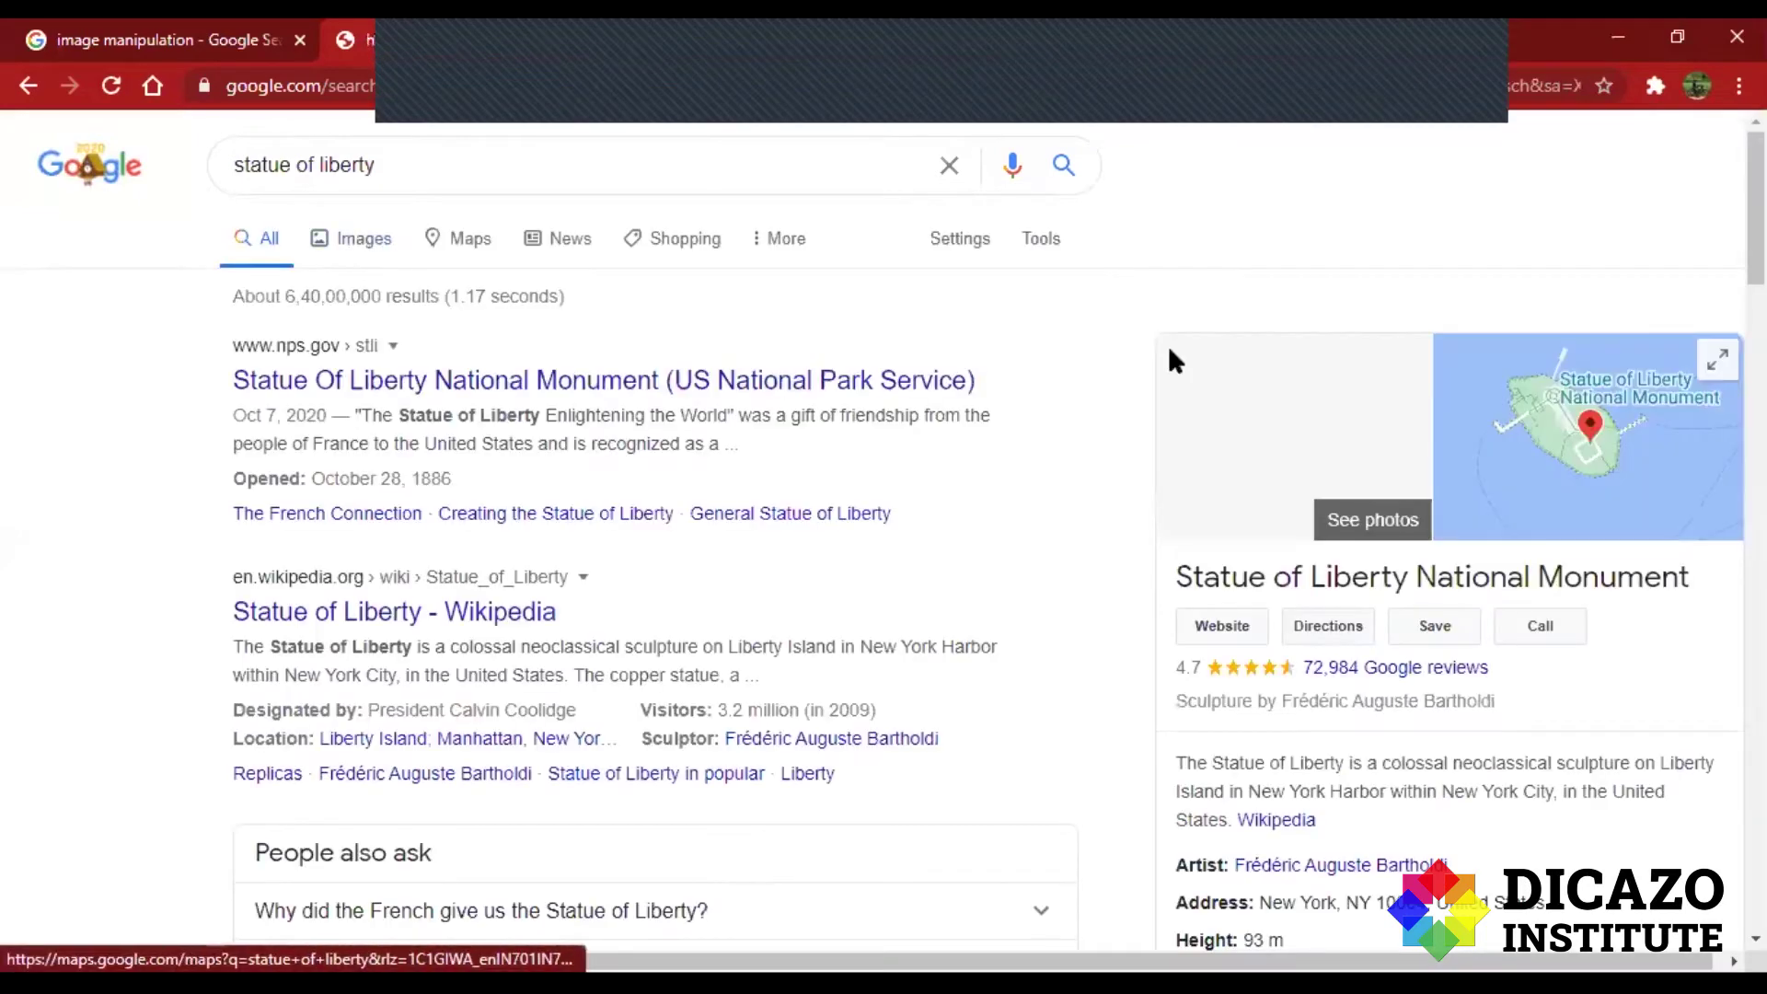
scroll(1114, 501, down, 1)
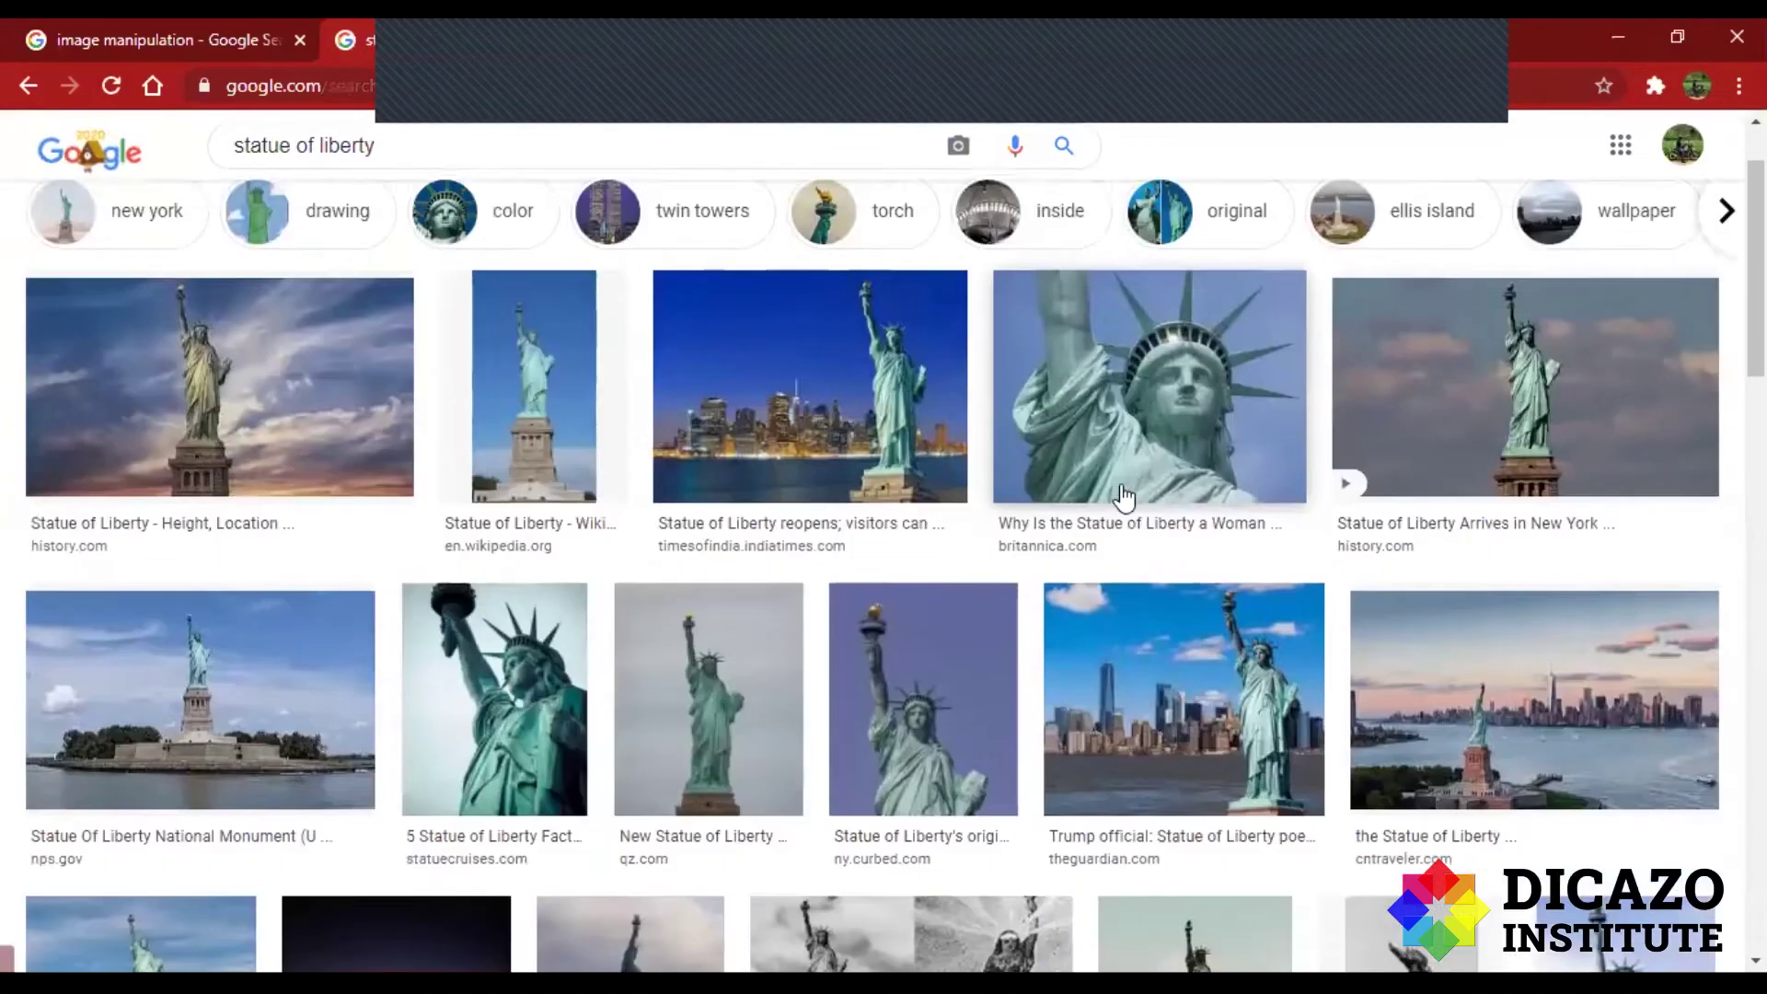
scroll(1089, 600, down, 2)
scroll(1090, 600, down, 2)
scroll(1090, 600, down, 2)
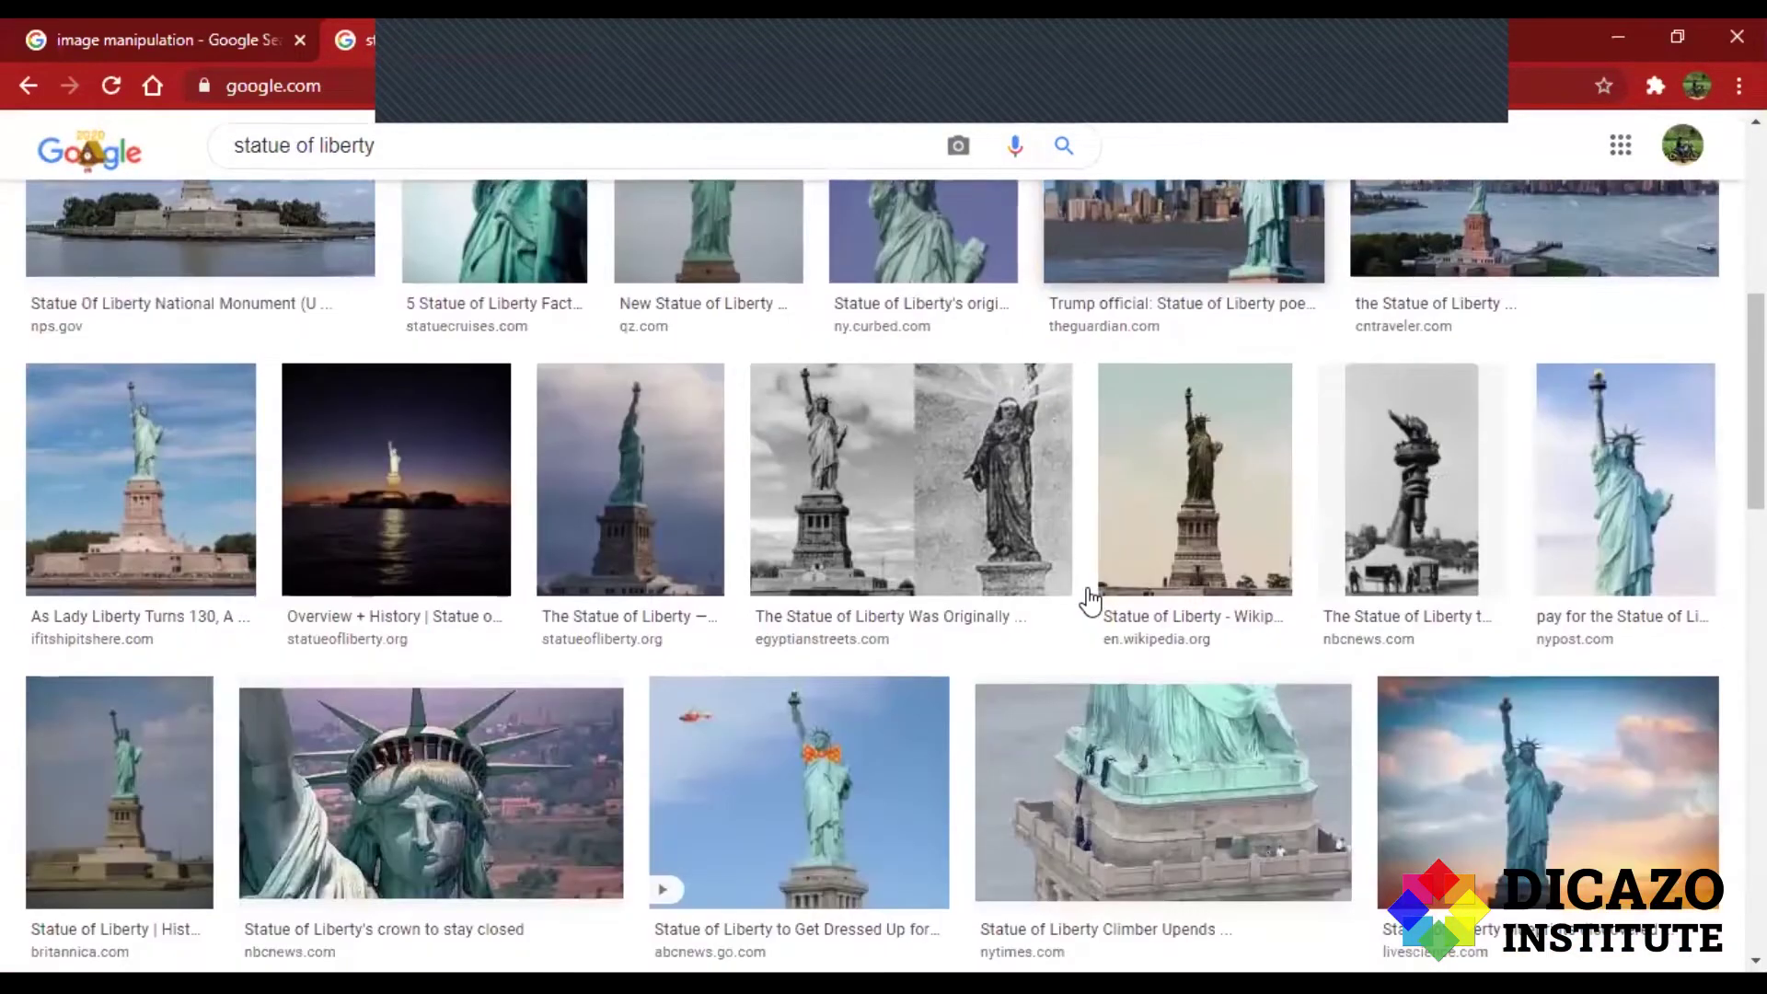
scroll(591, 611, down, 3)
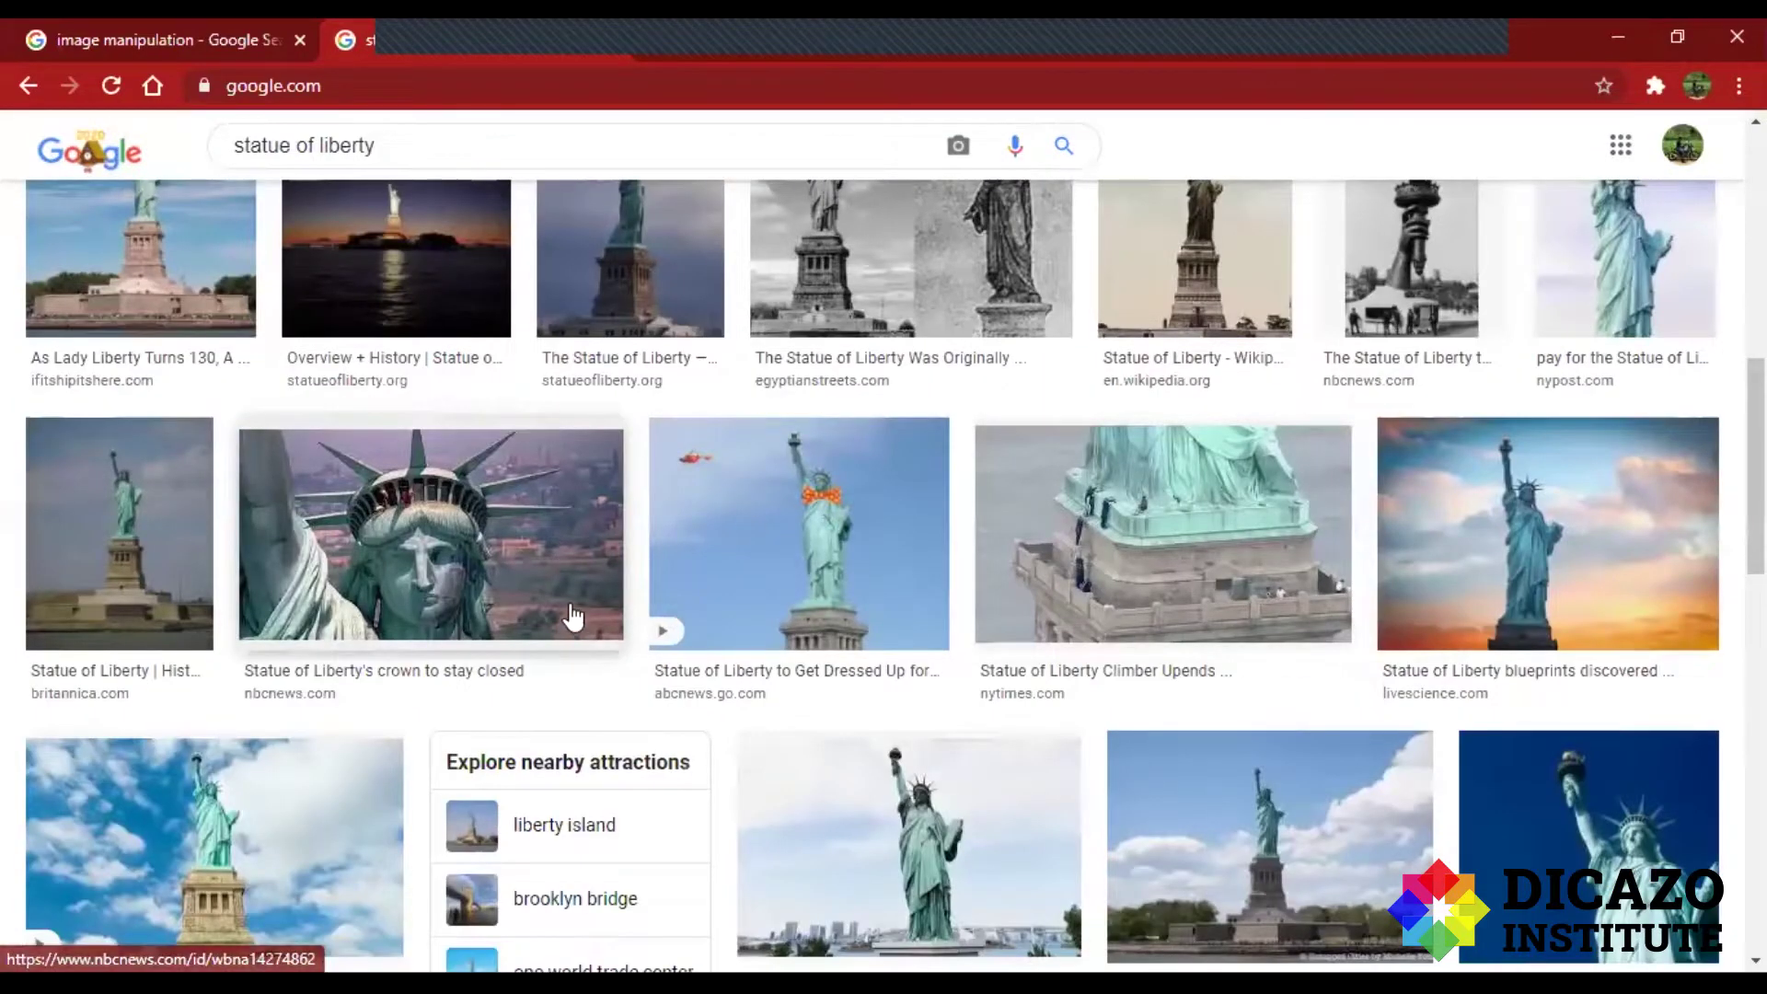
scroll(572, 619, down, 1)
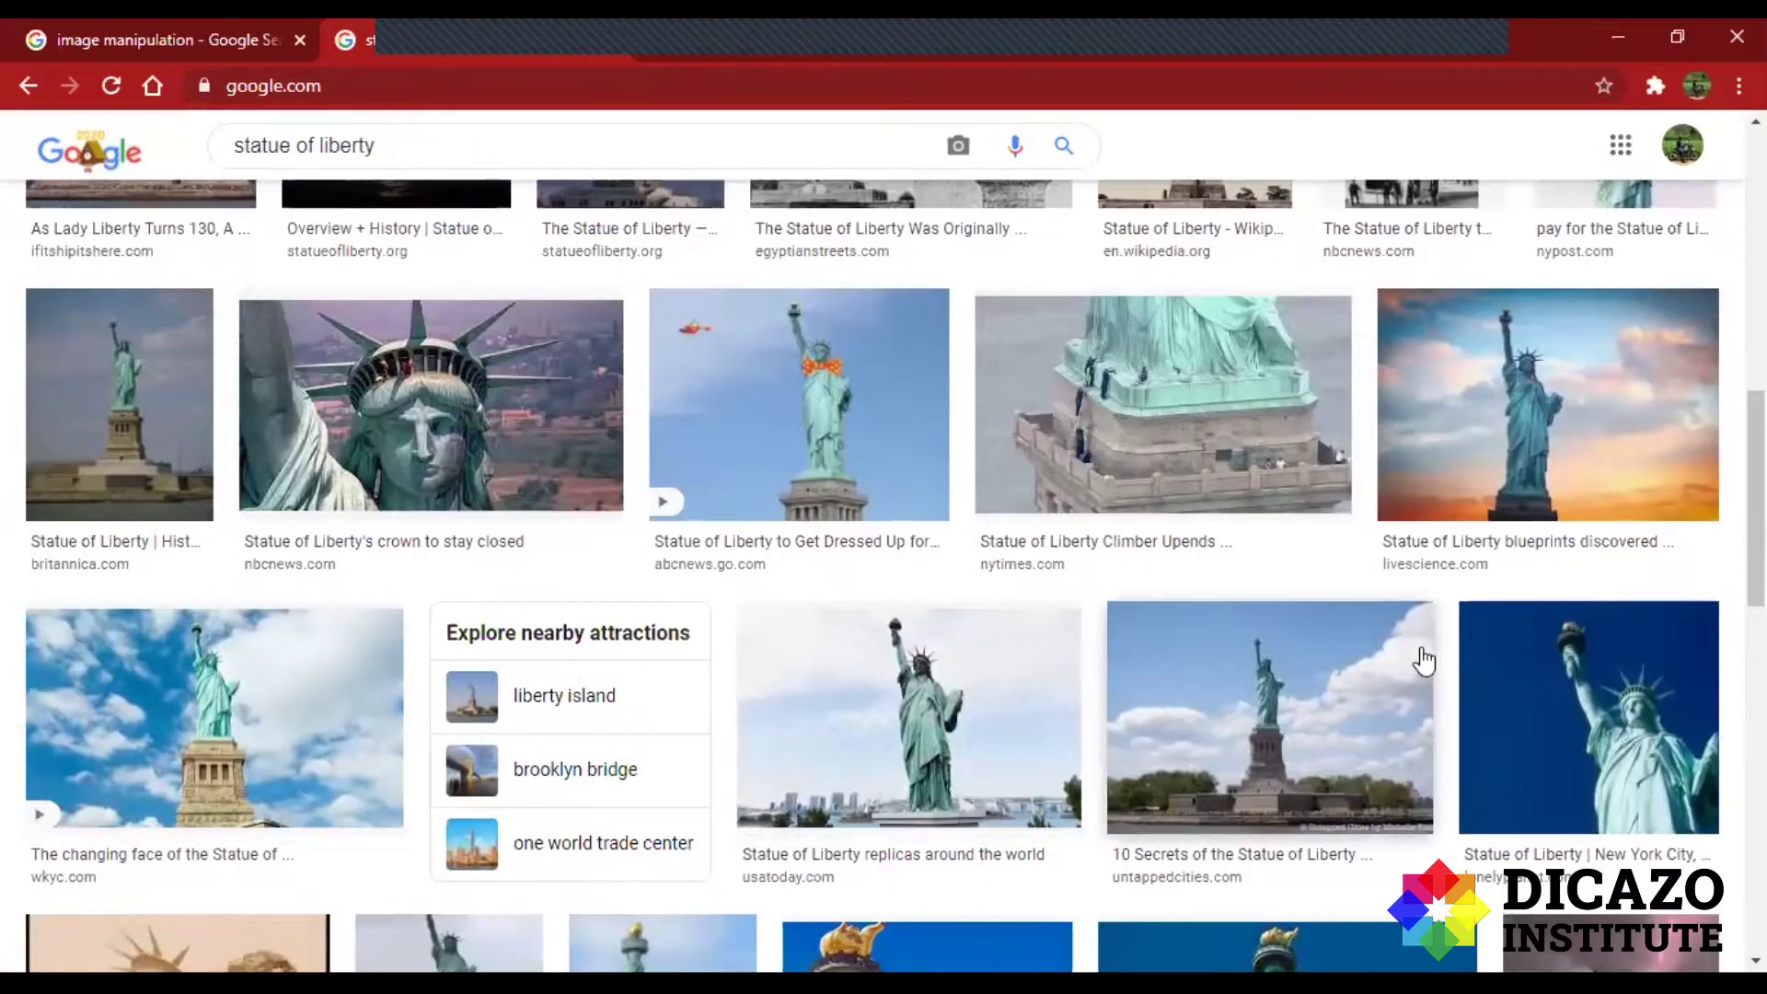
scroll(1332, 721, down, 1)
scroll(1001, 552, down, 3)
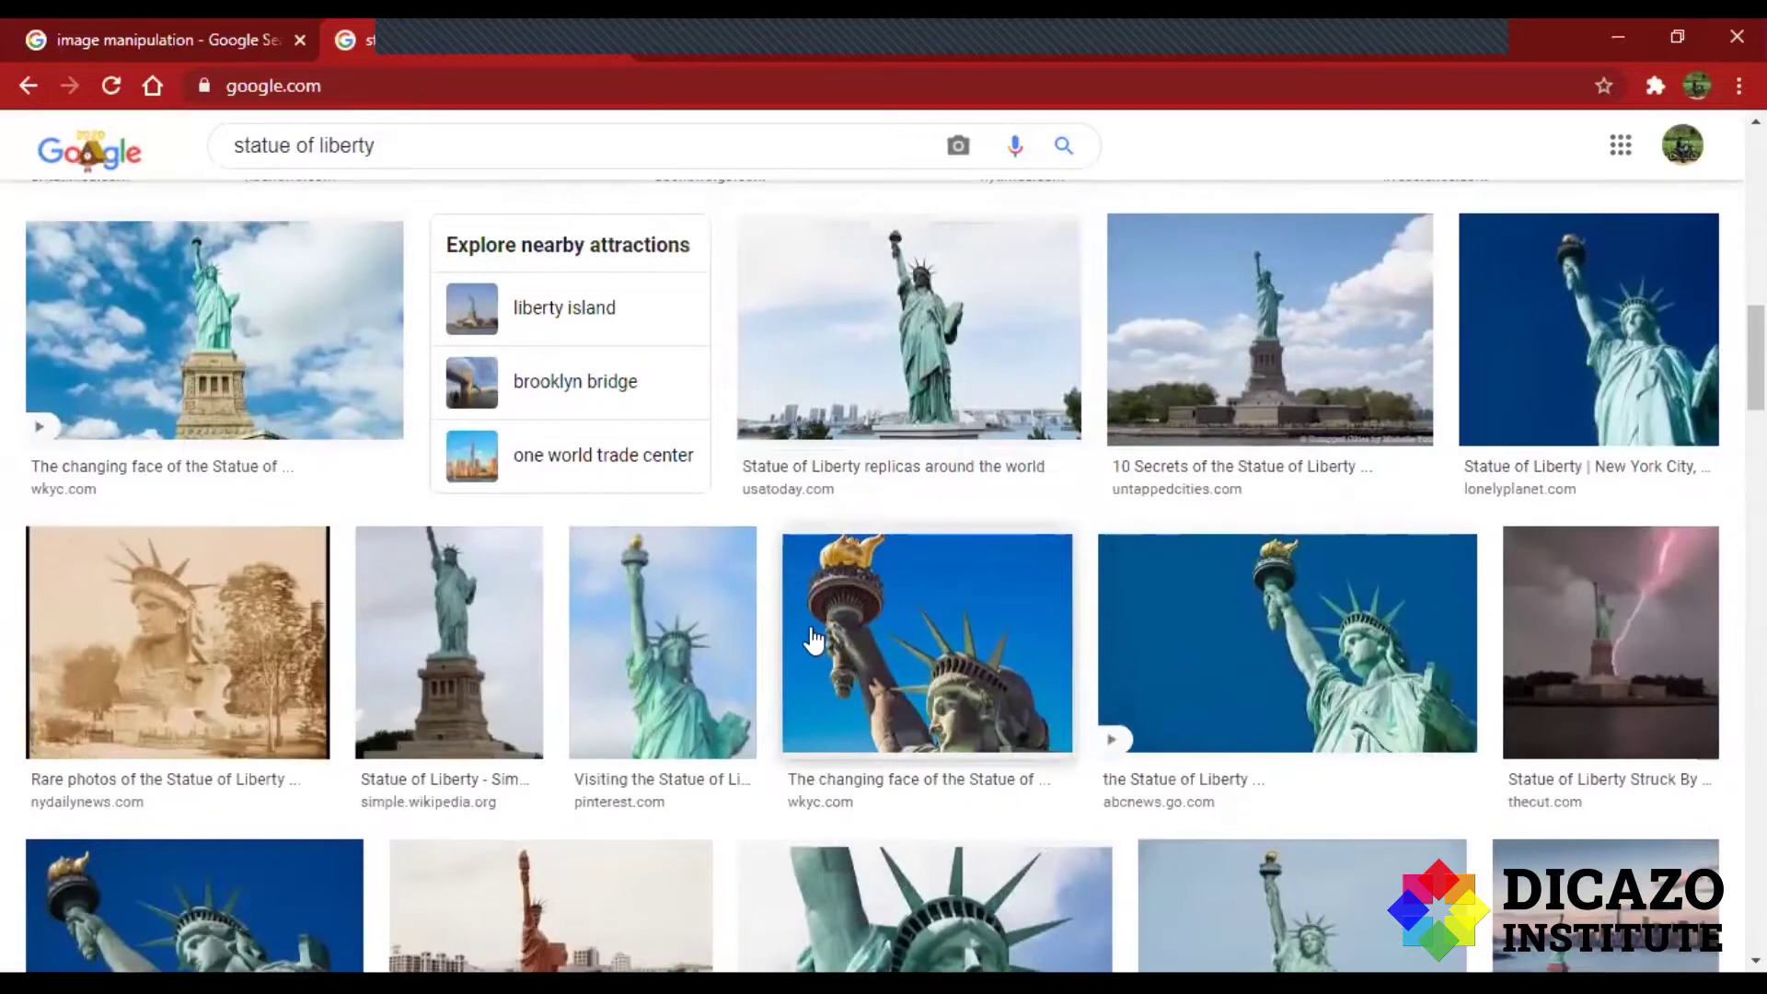
scroll(934, 584, up, 7)
scroll(809, 619, up, 6)
scroll(813, 575, up, 3)
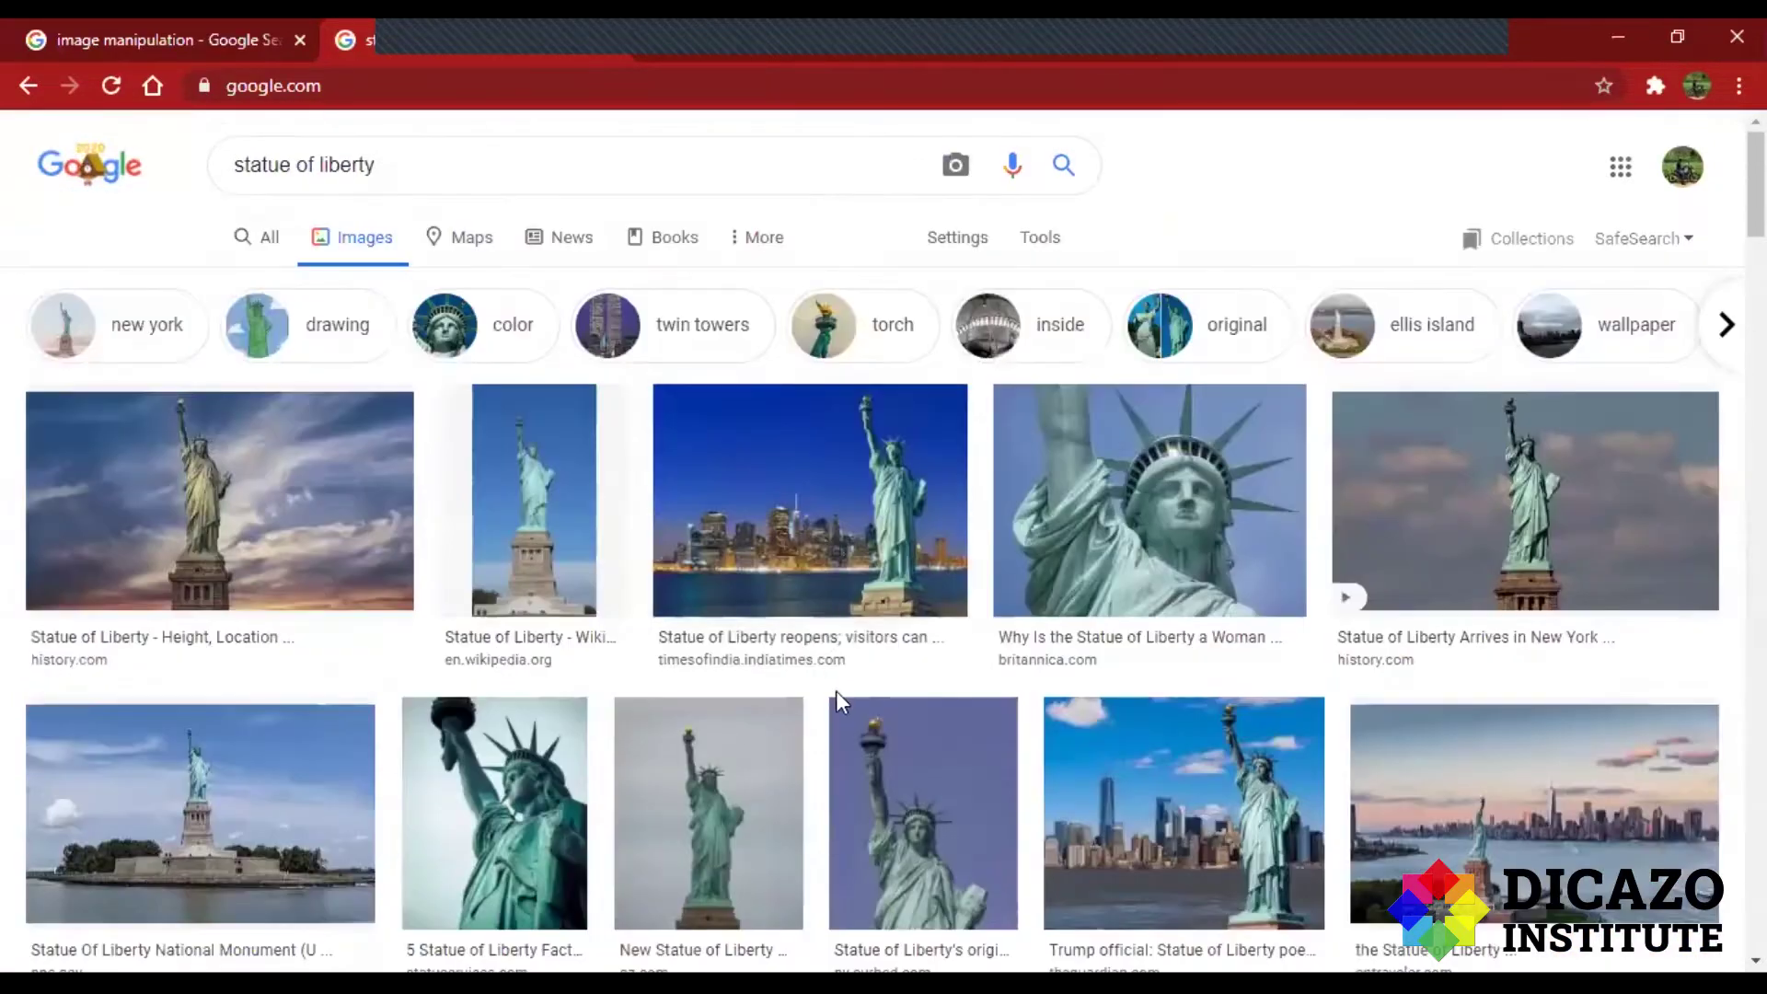
click(550, 163)
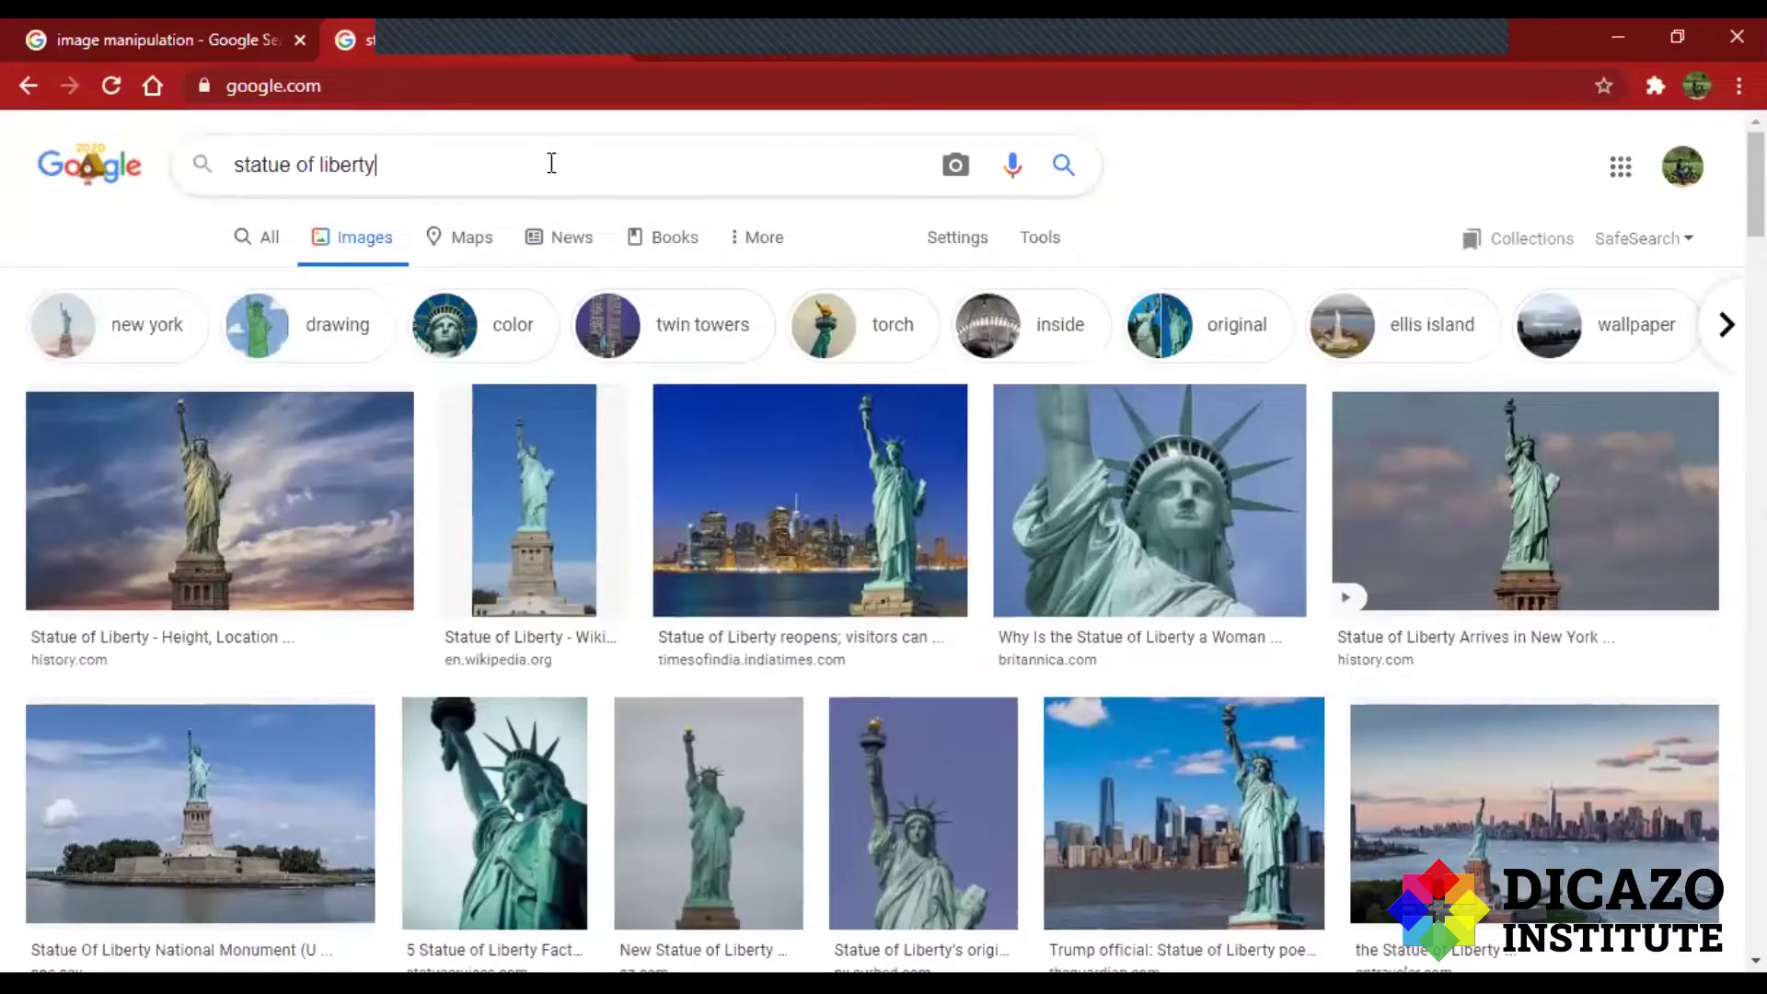
Refine the search to 'statue of liberty png' and browse the transparent PNG results.
text(png)
key(Return)
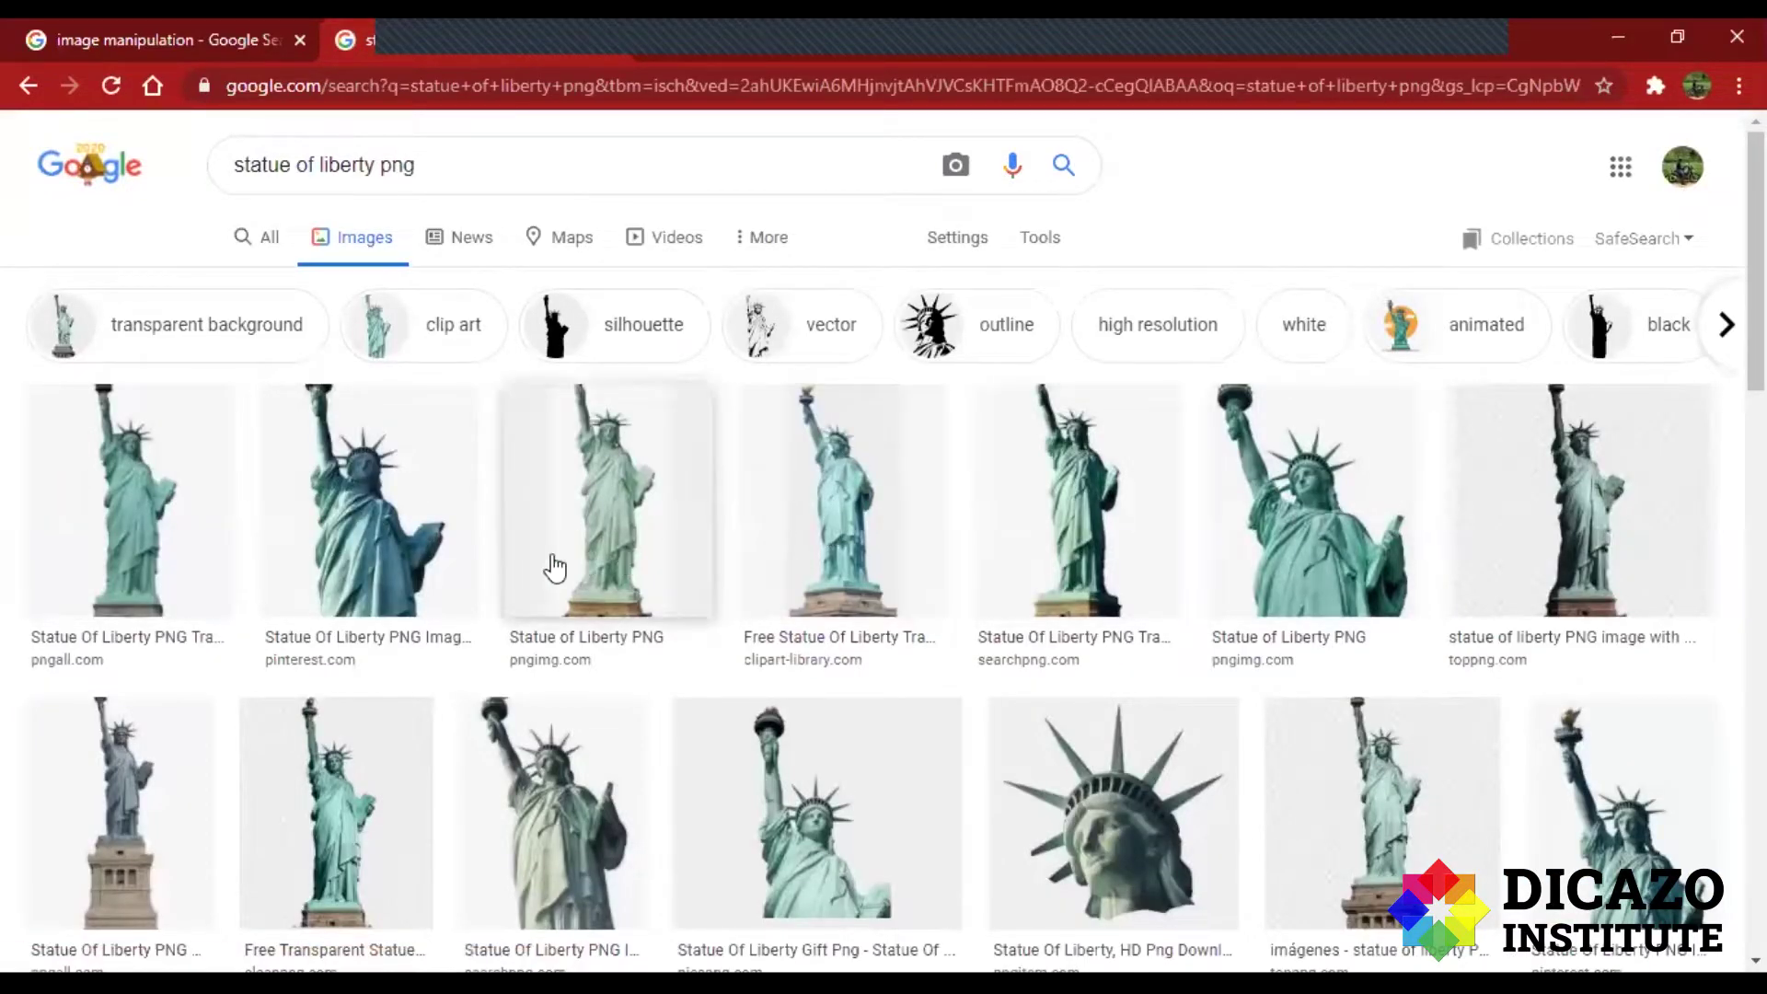
click(236, 757)
scroll(709, 539, down, 5)
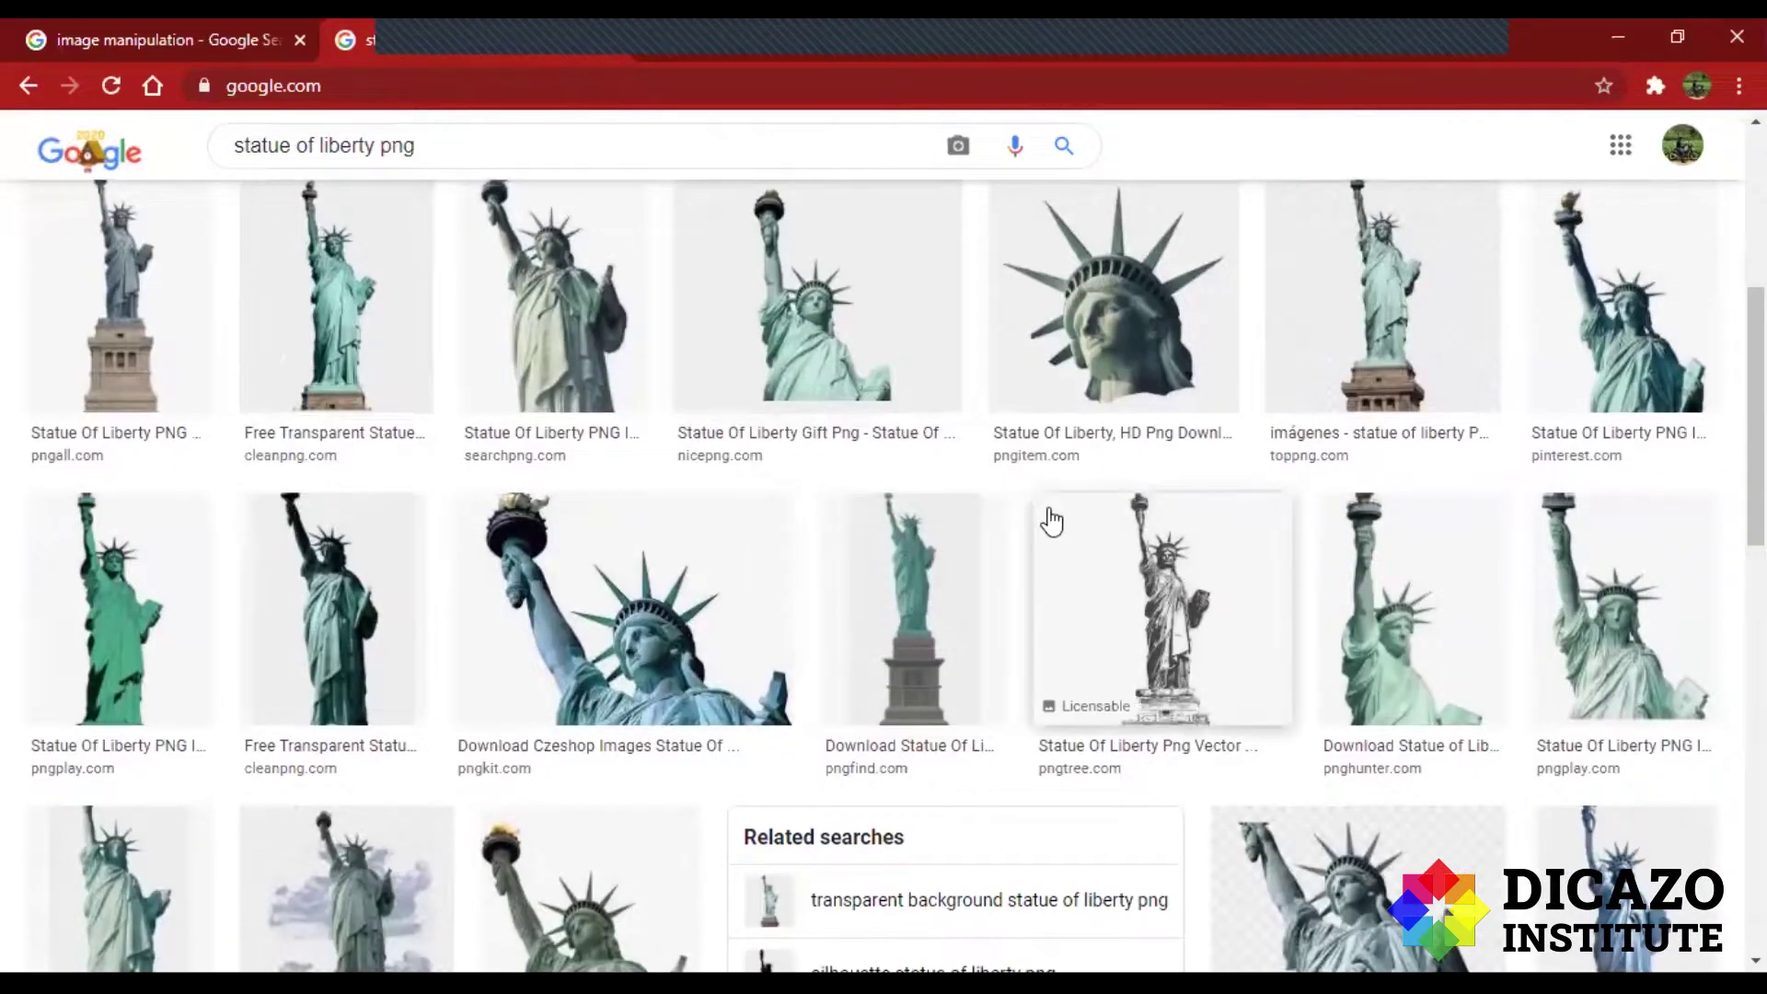
scroll(1047, 513, down, 1)
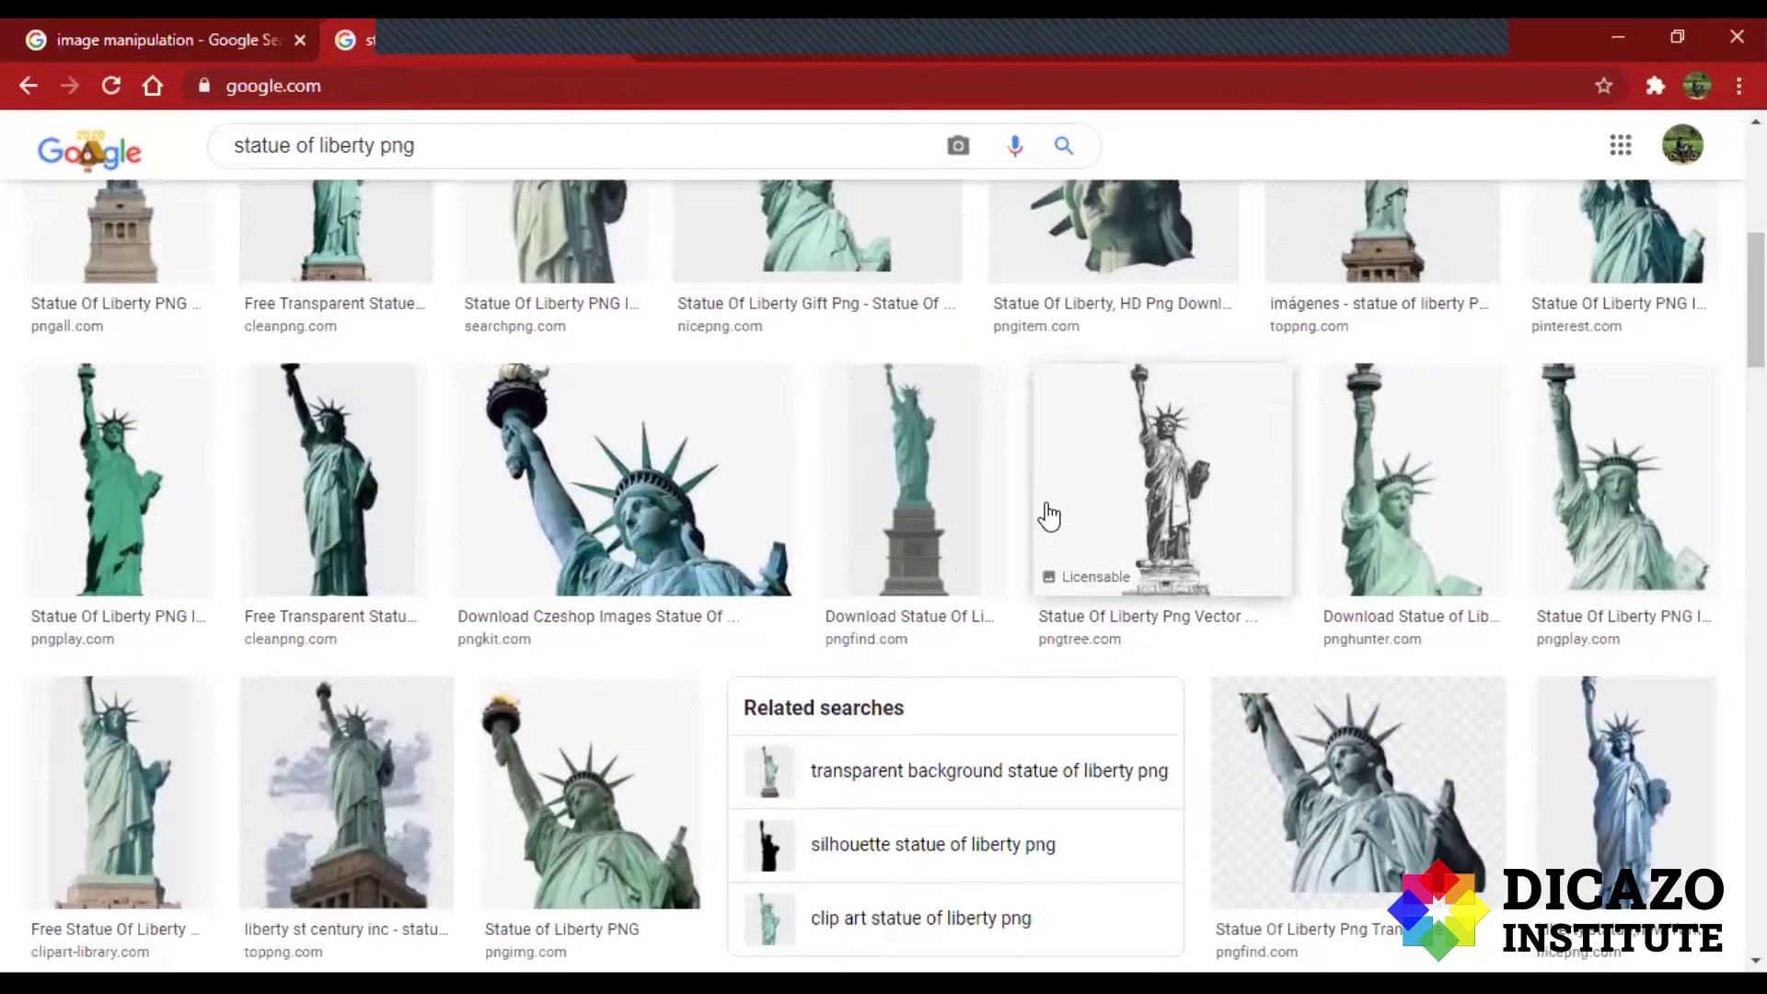
scroll(1049, 516, down, 3)
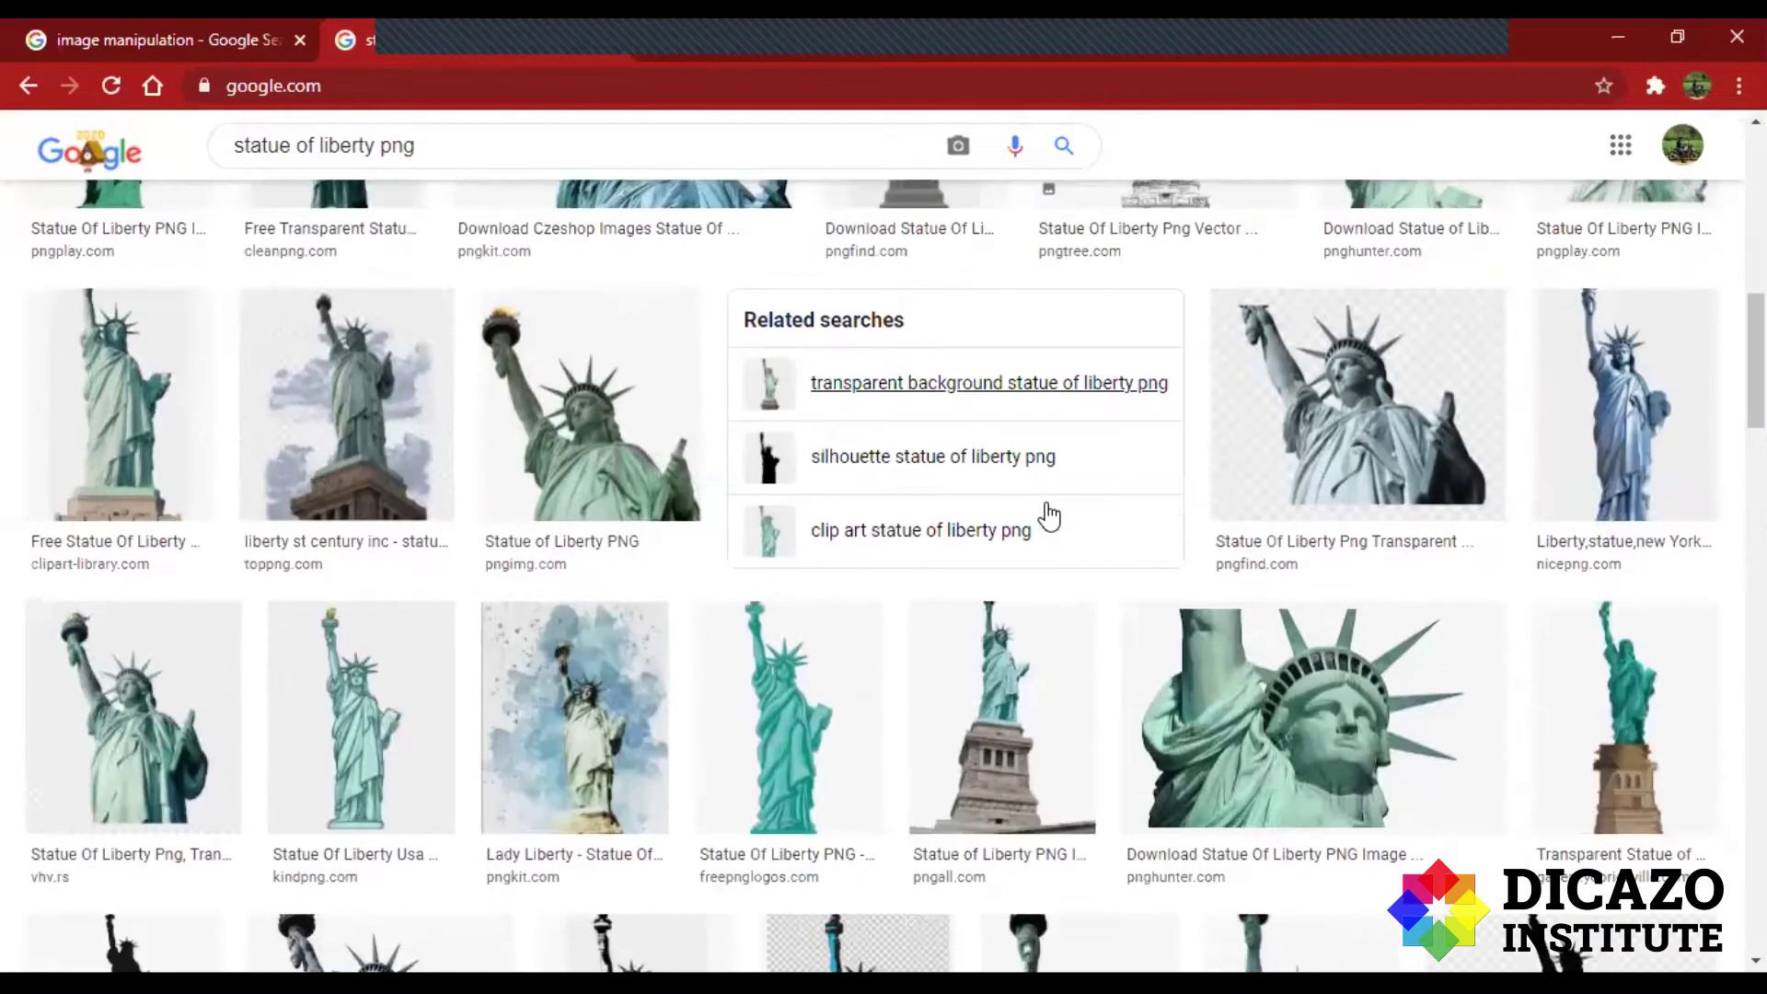
scroll(1049, 515, down, 1)
scroll(1049, 515, down, 1)
scroll(1049, 515, down, 1)
scroll(1049, 515, down, 1)
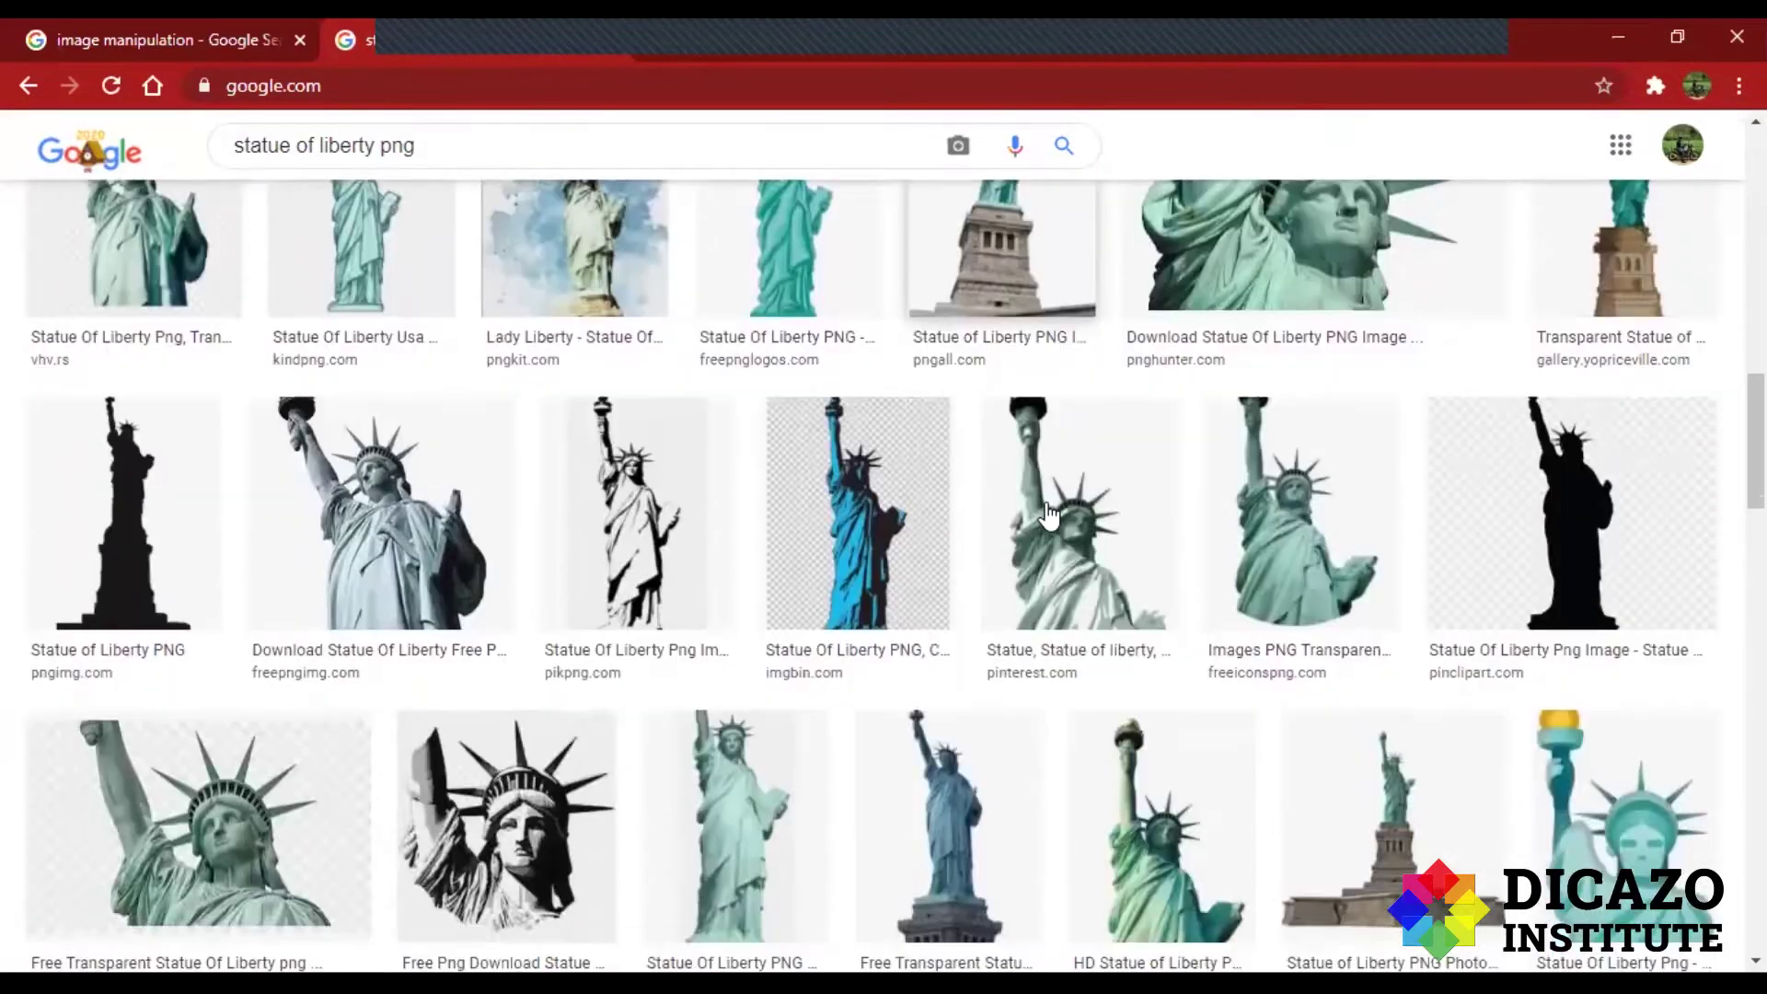
scroll(1049, 515, down, 1)
scroll(1045, 509, down, 1)
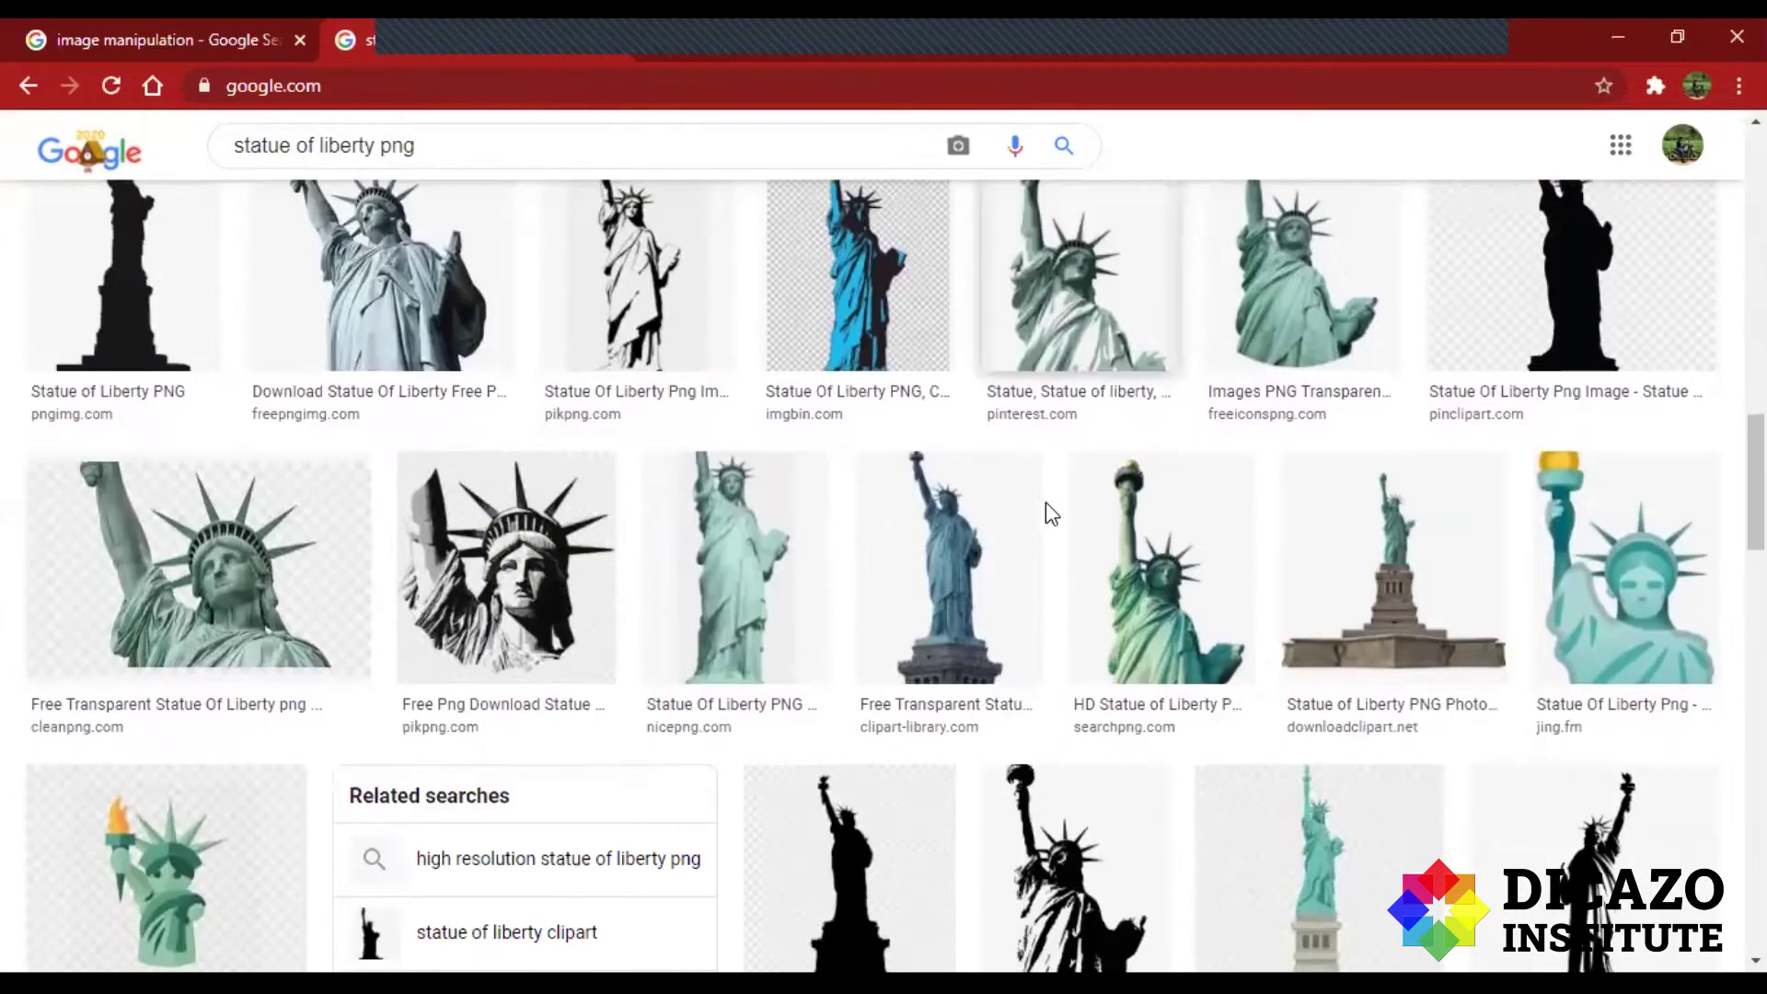
scroll(1045, 509, down, 3)
scroll(1049, 512, down, 1)
scroll(1049, 512, up, 3)
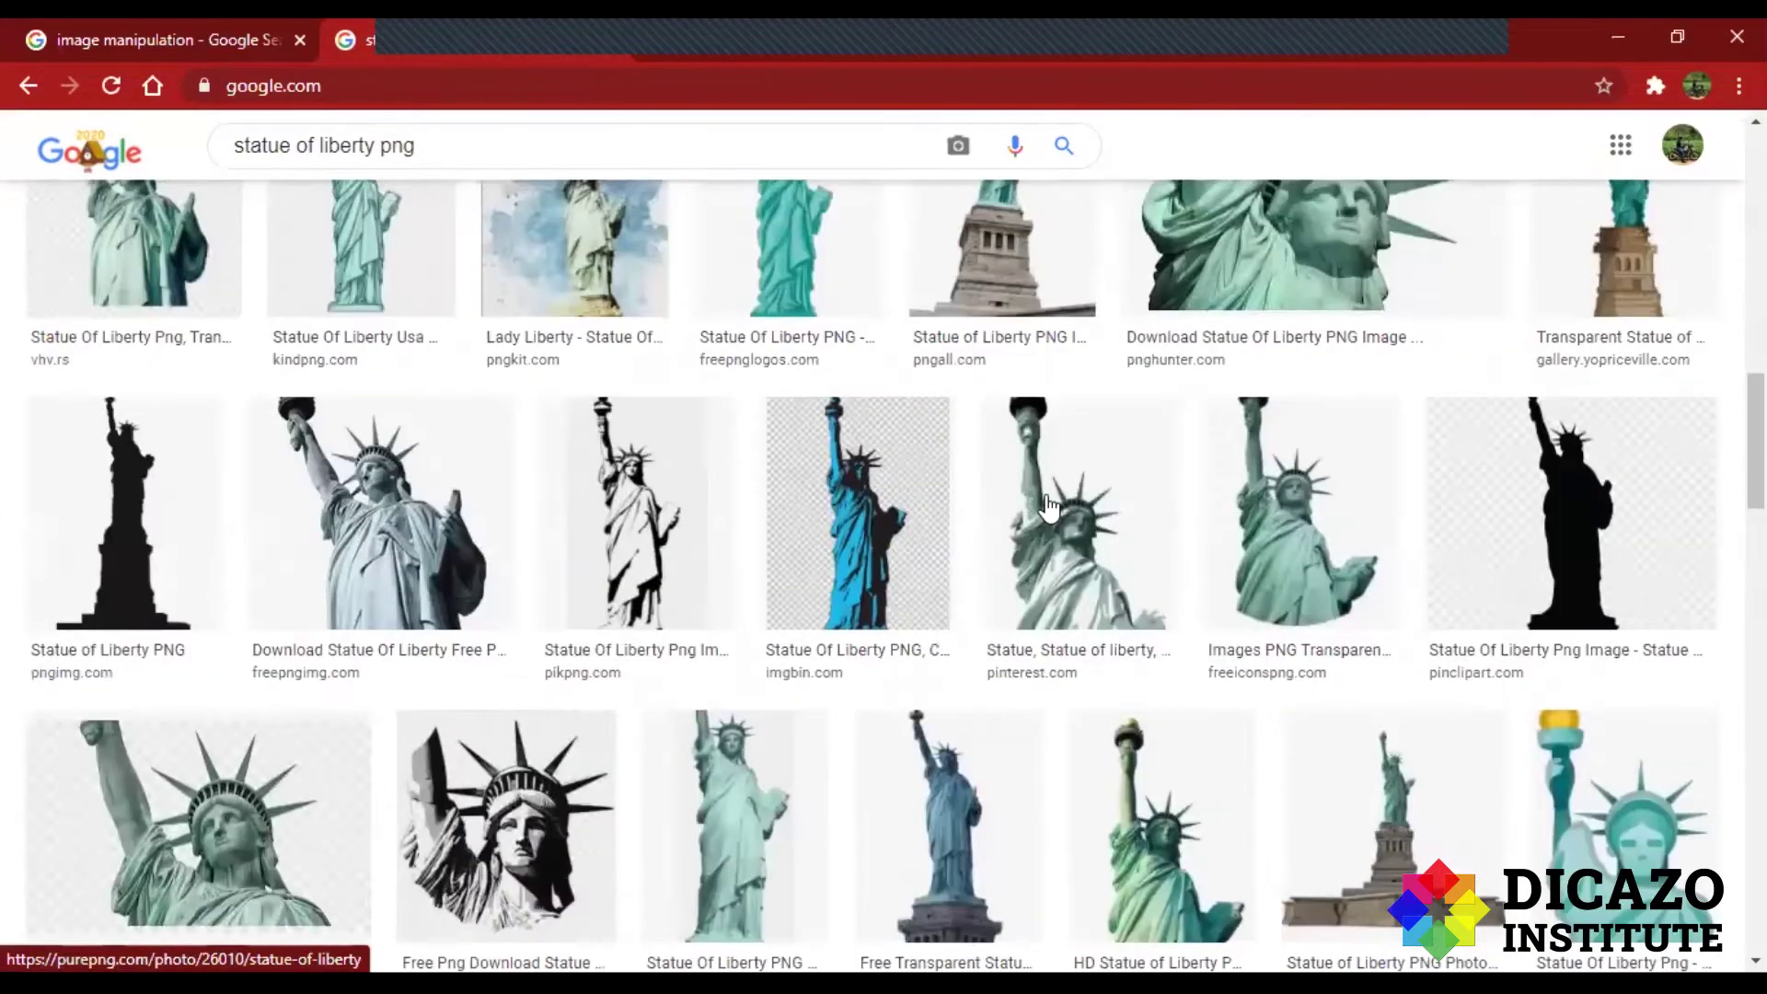
scroll(1045, 505, up, 2)
scroll(1044, 504, up, 2)
scroll(405, 635, up, 2)
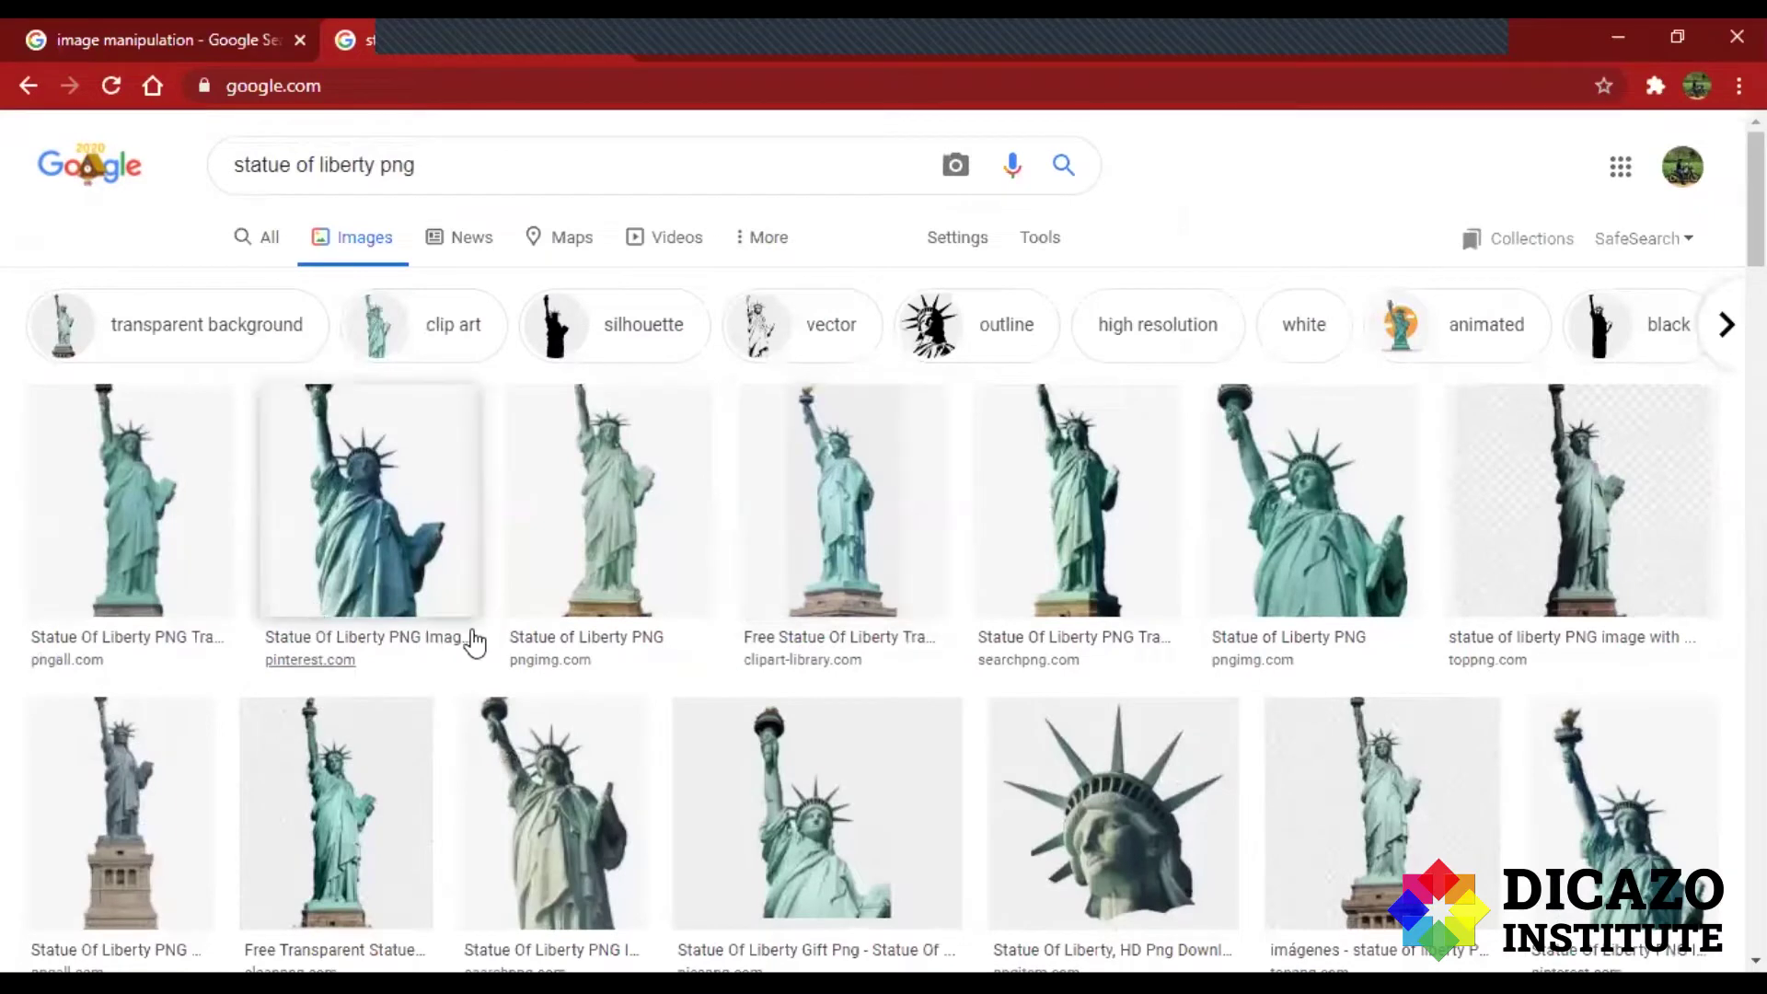
scroll(1230, 570, down, 1)
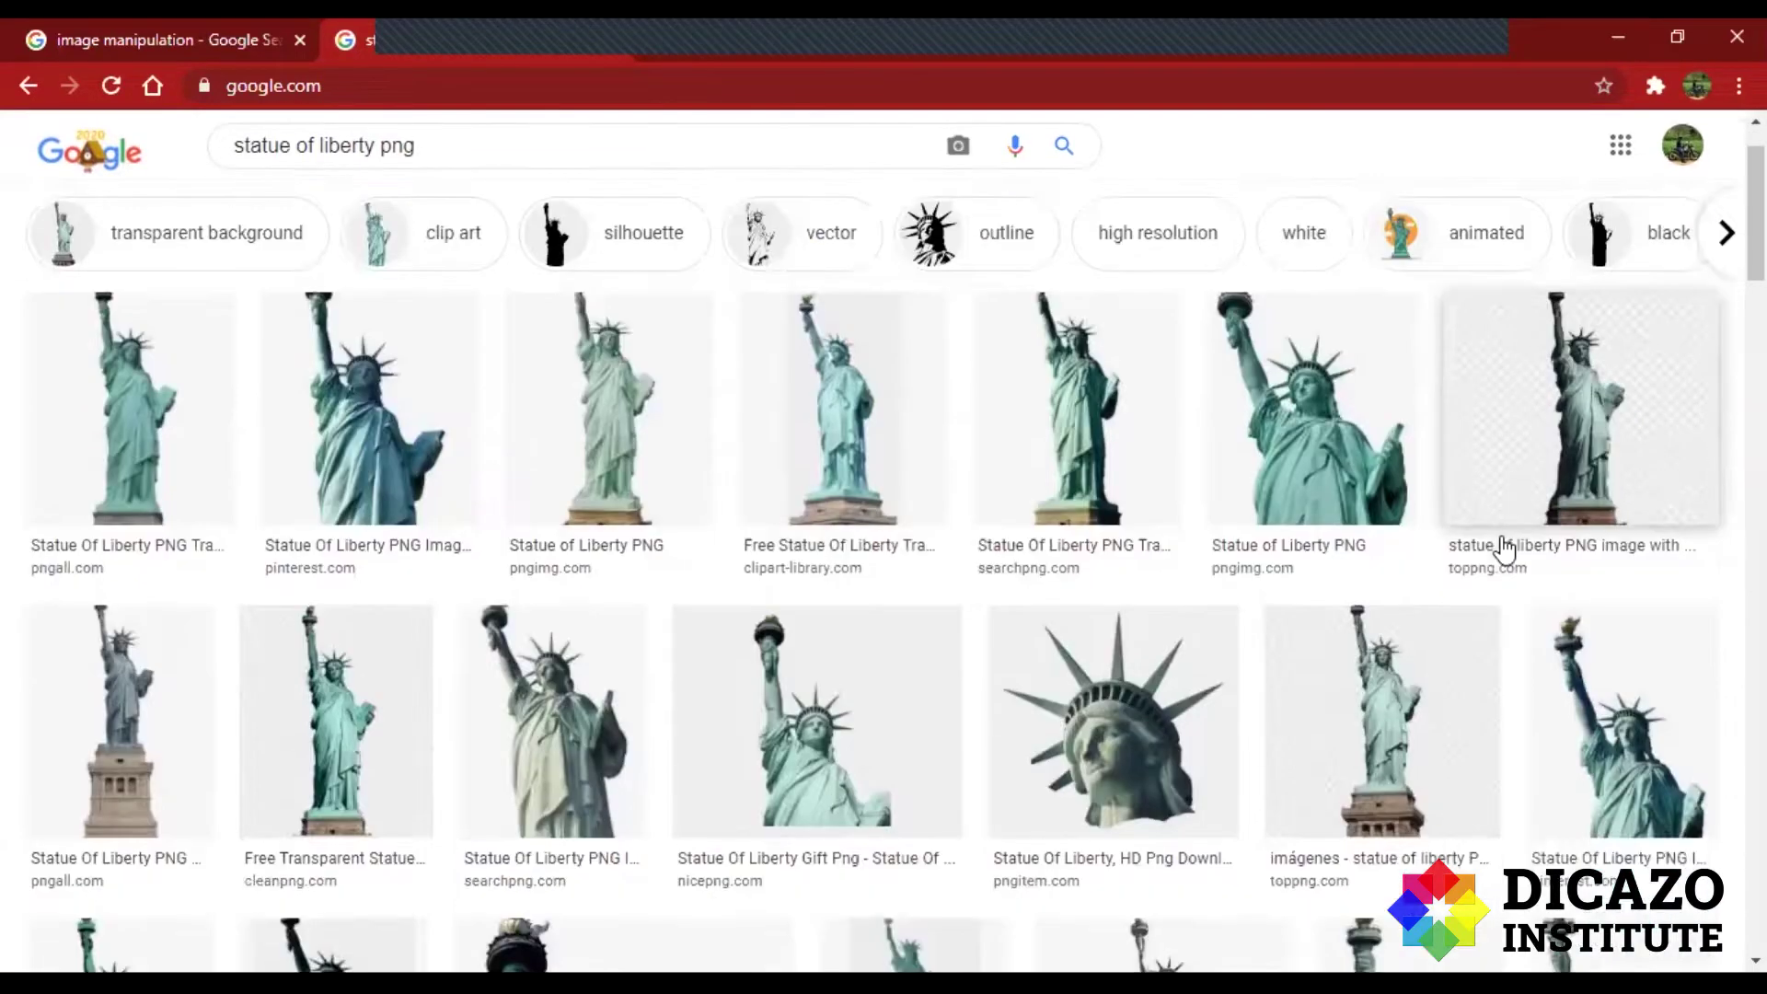
scroll(1498, 544, down, 2)
scroll(1452, 612, down, 3)
View the Pinterest statue PNG full size in a new tab, then return to Sky Traveler.
click(1624, 322)
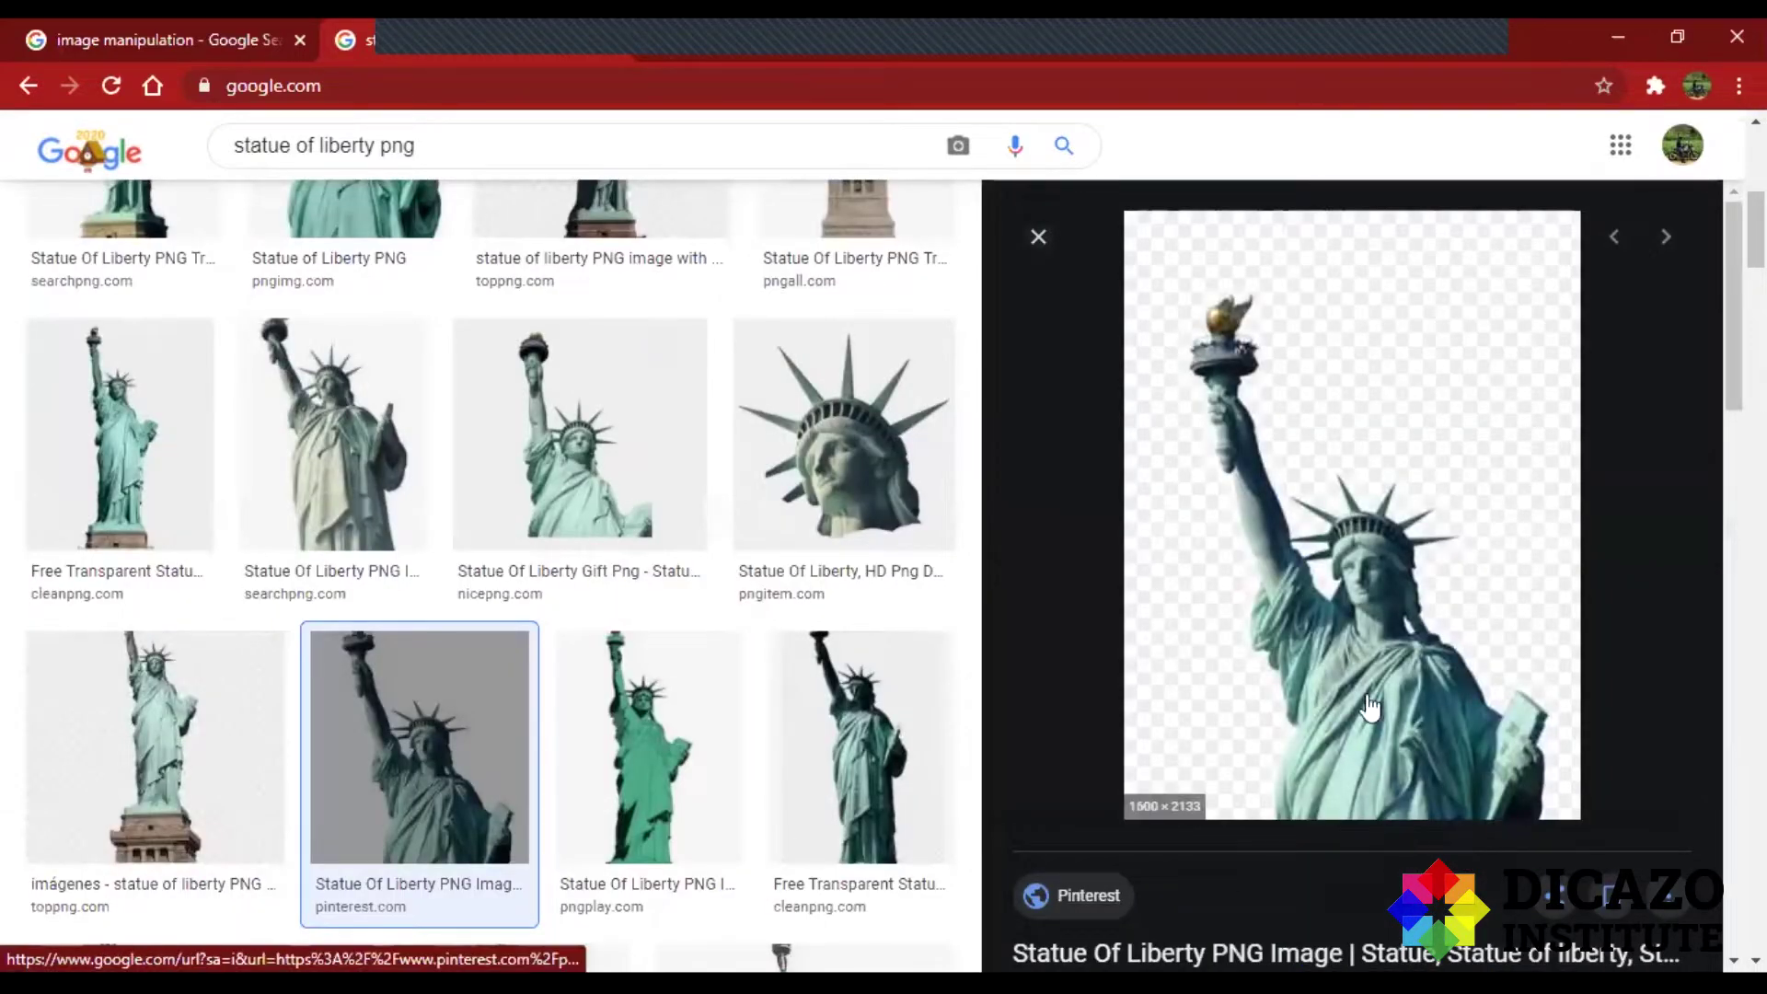
right_click(1368, 676)
click(1410, 432)
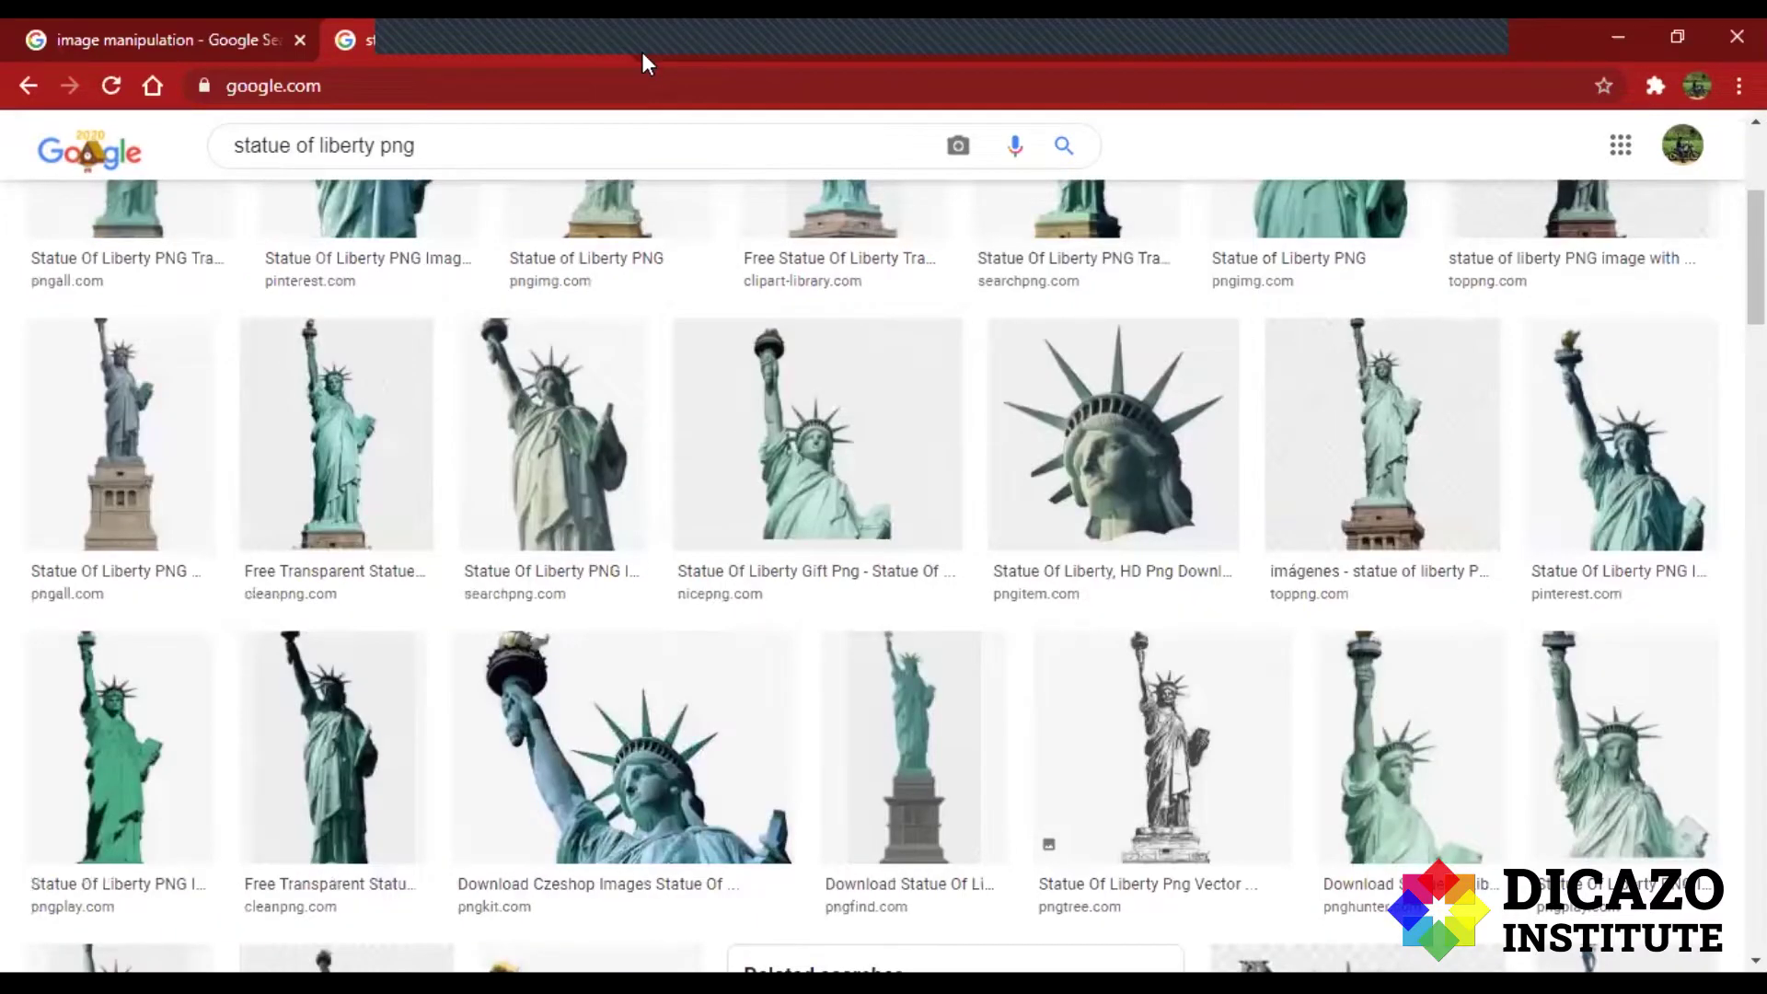
click(642, 51)
click(521, 57)
scroll(455, 360, up, 3)
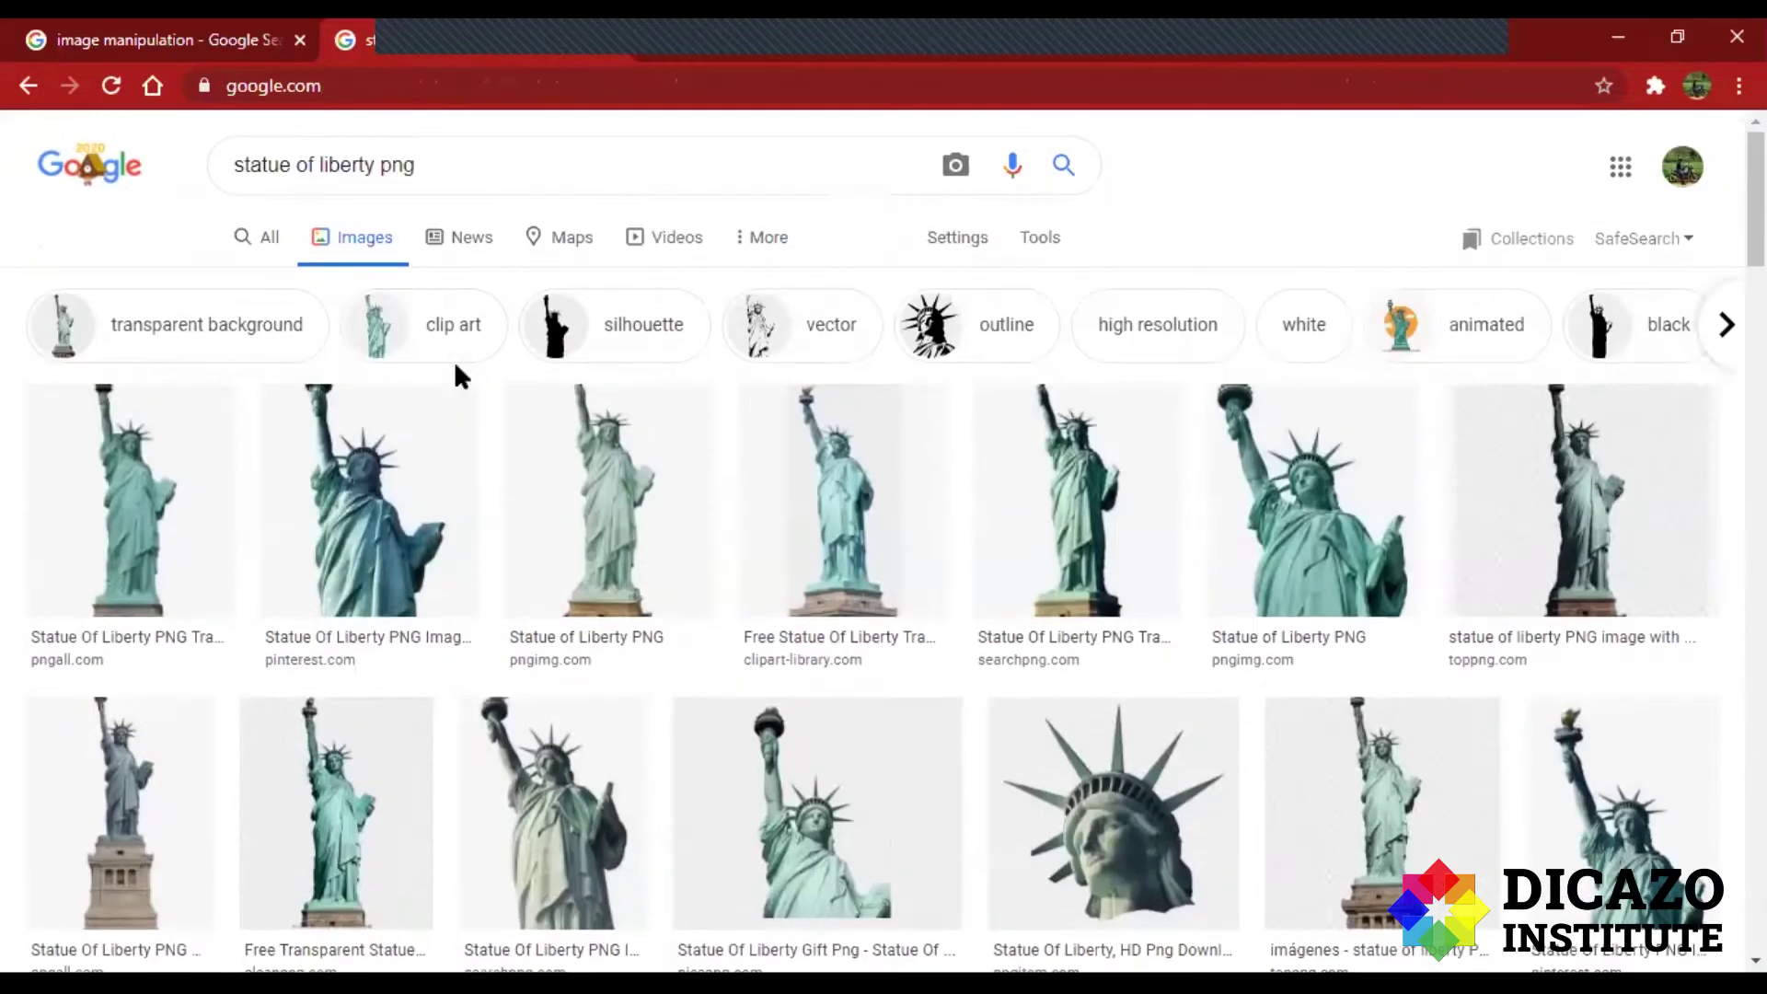
click(230, 51)
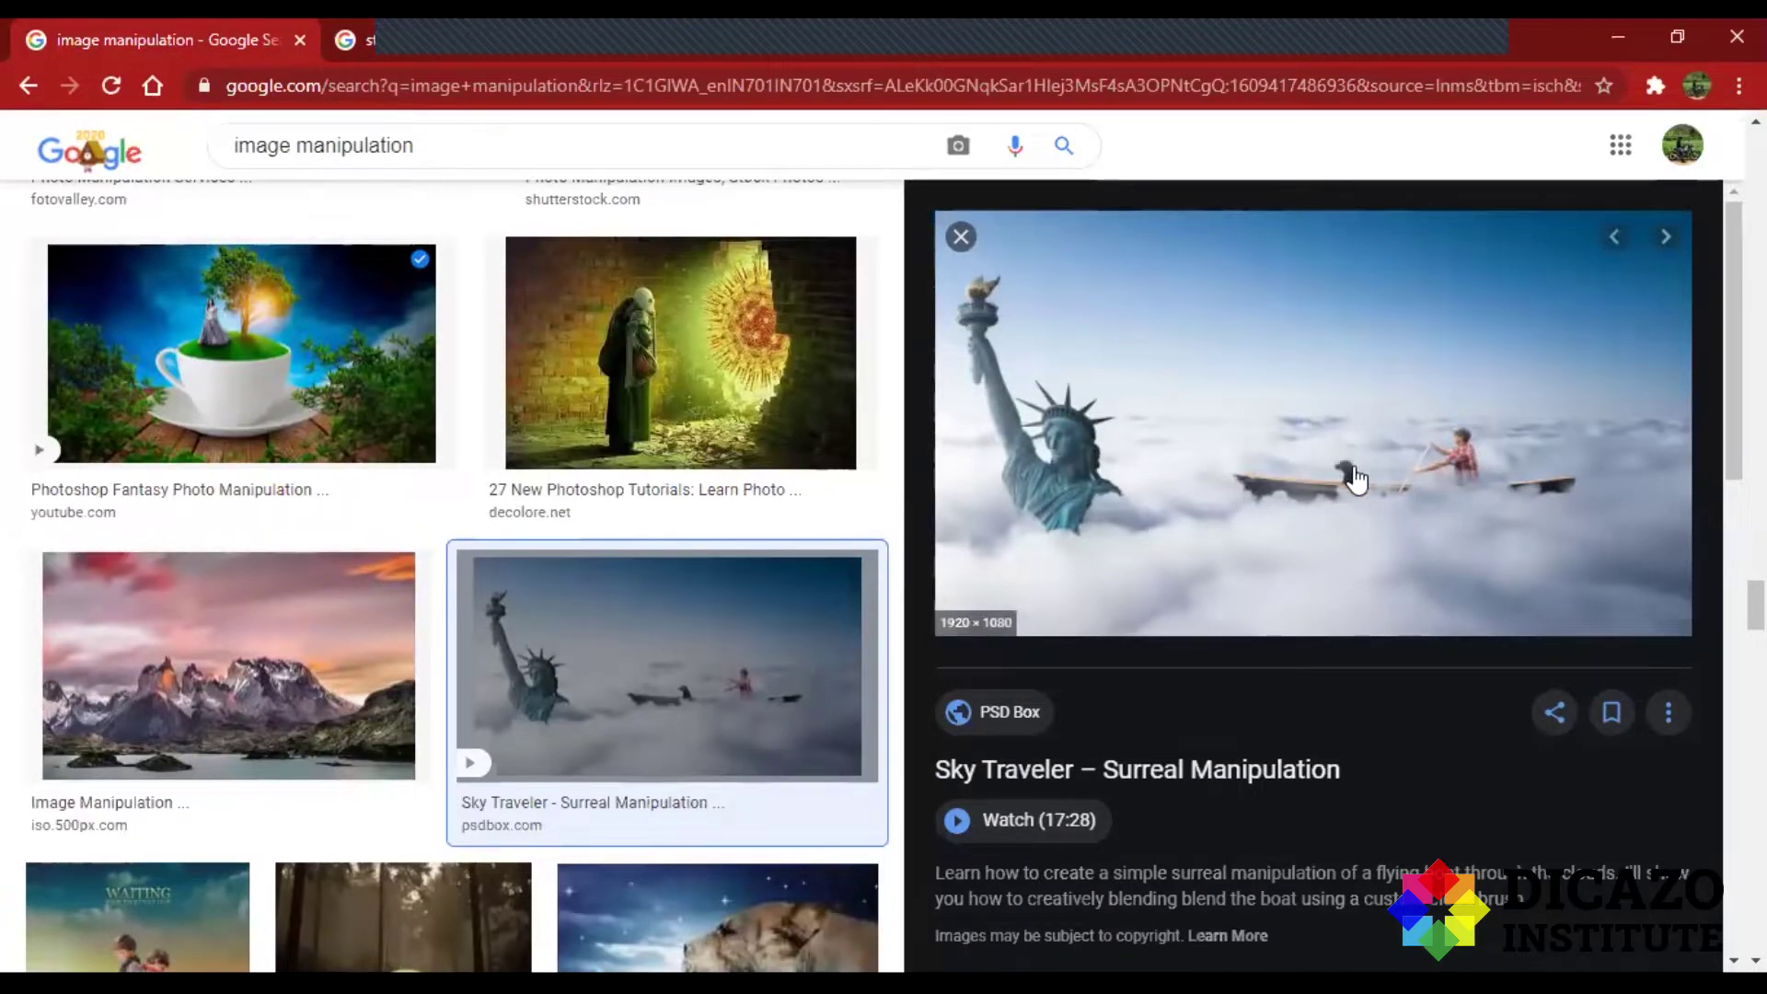
click(411, 36)
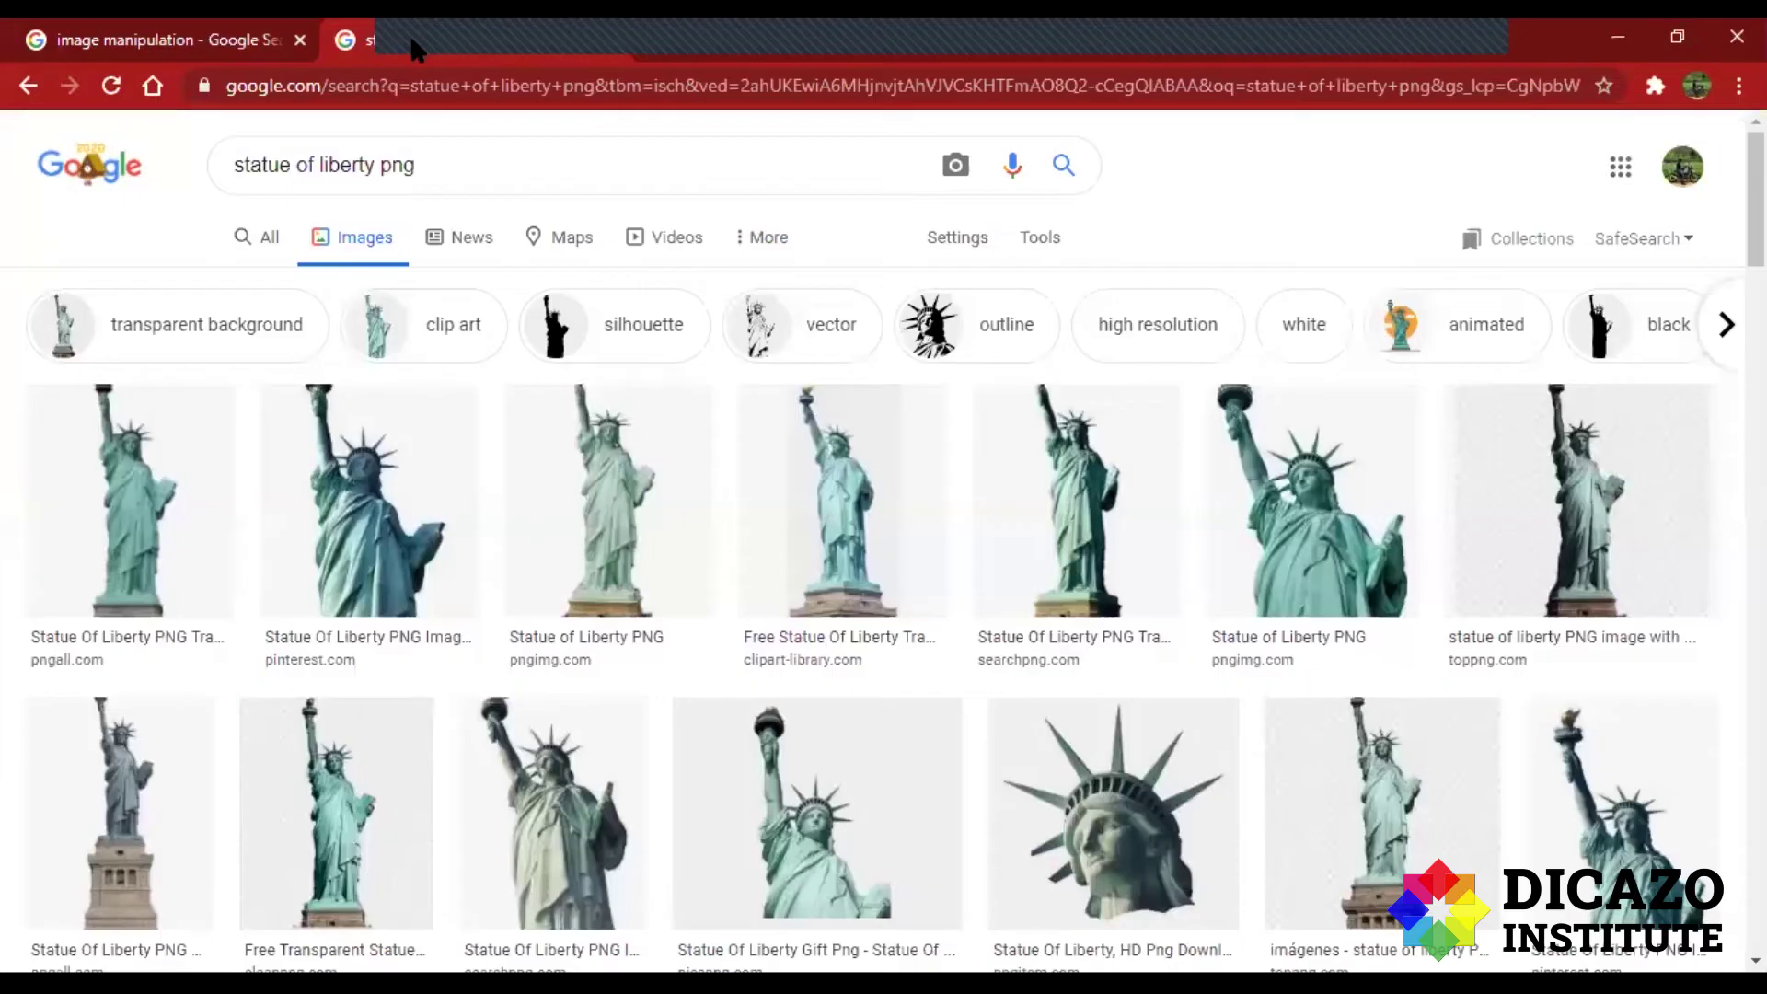
triple_click(438, 164)
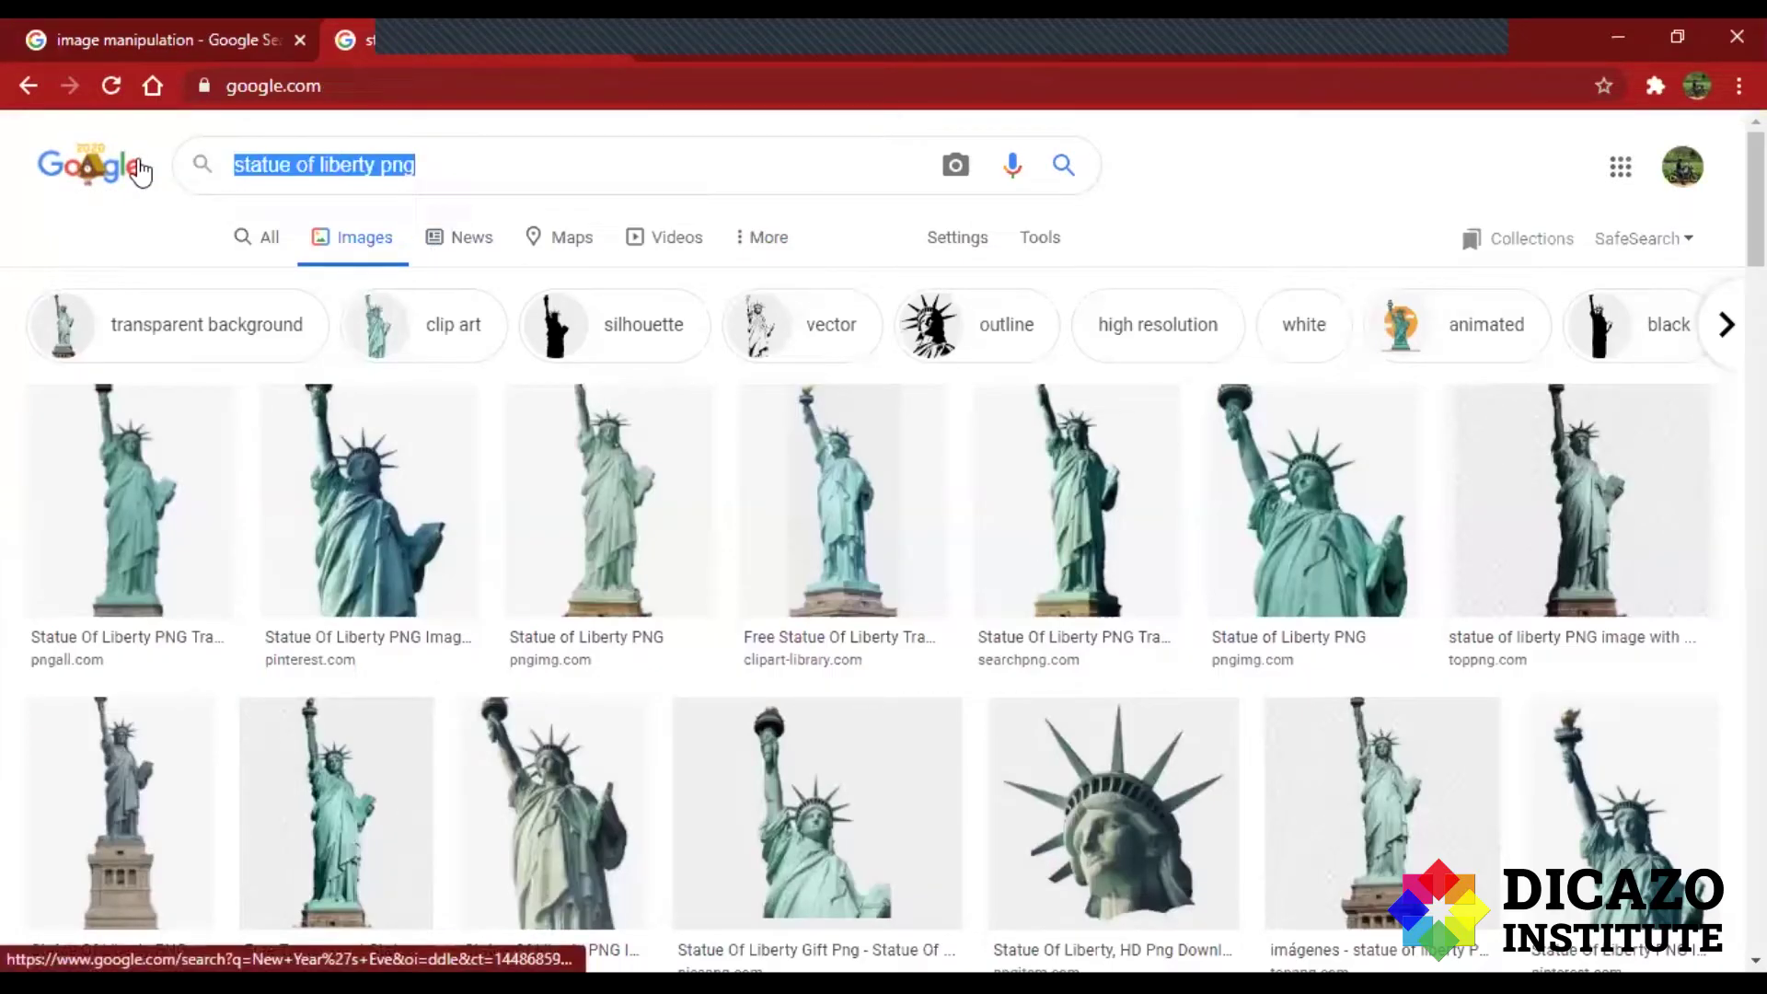
text(boy )
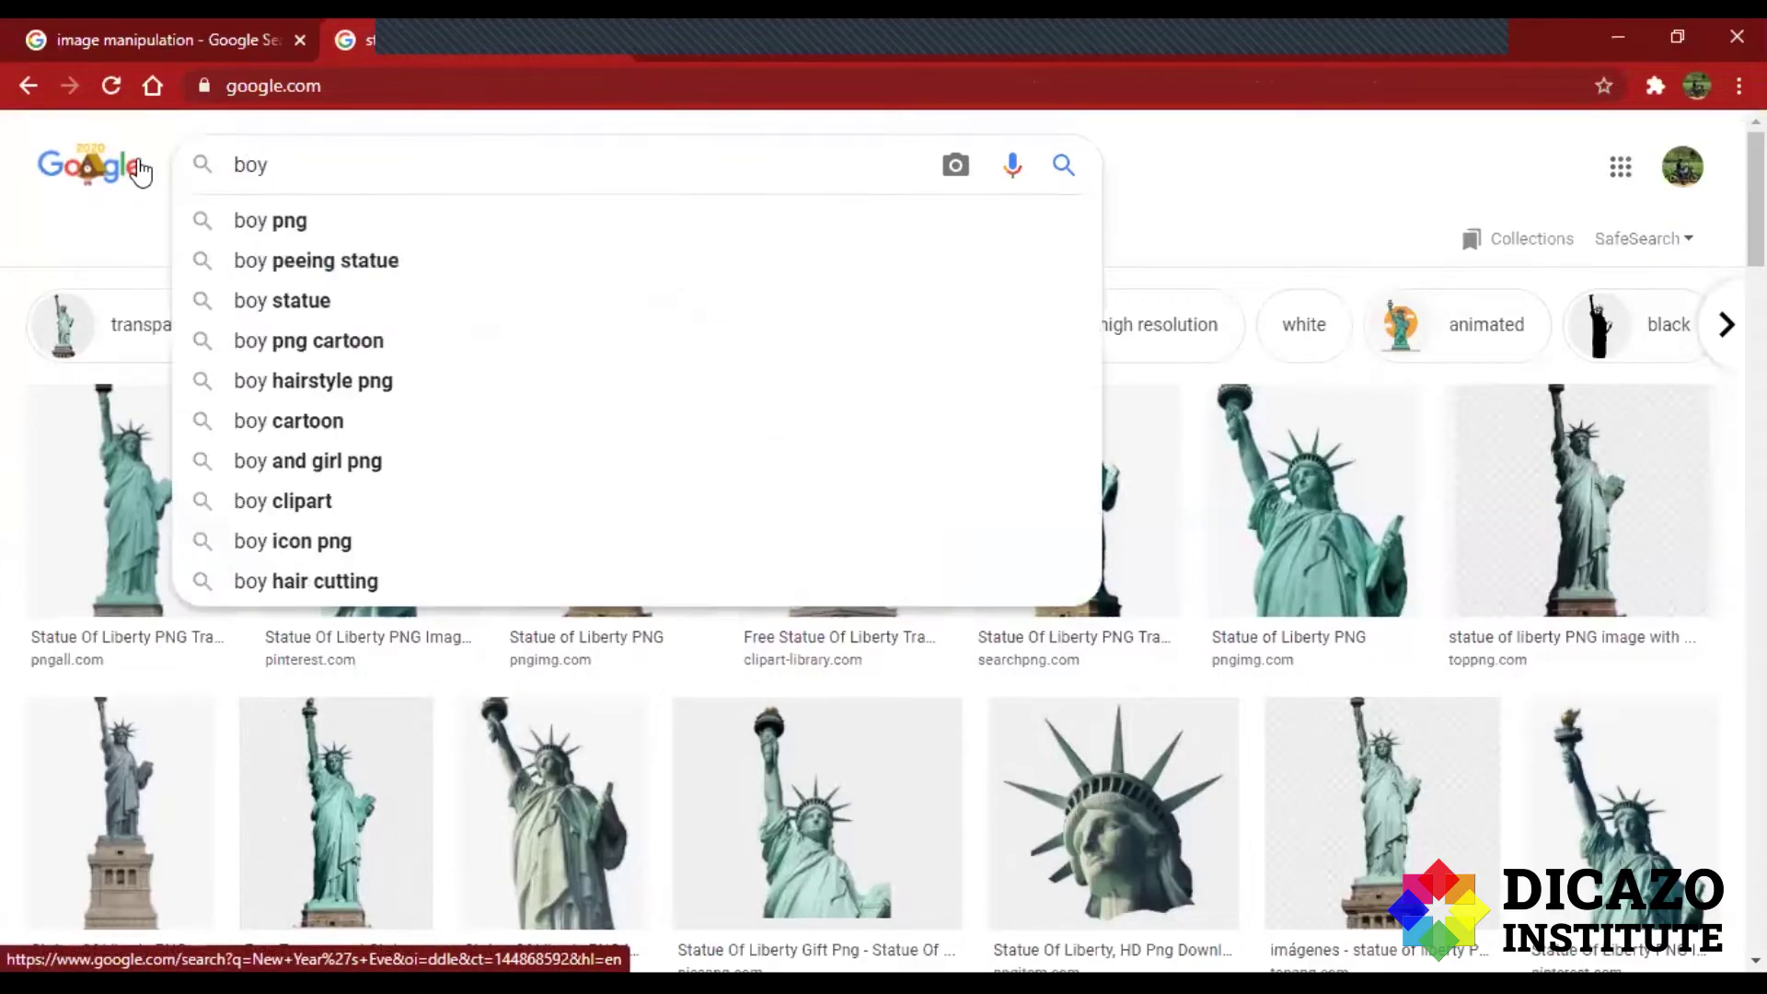
text(with dog )
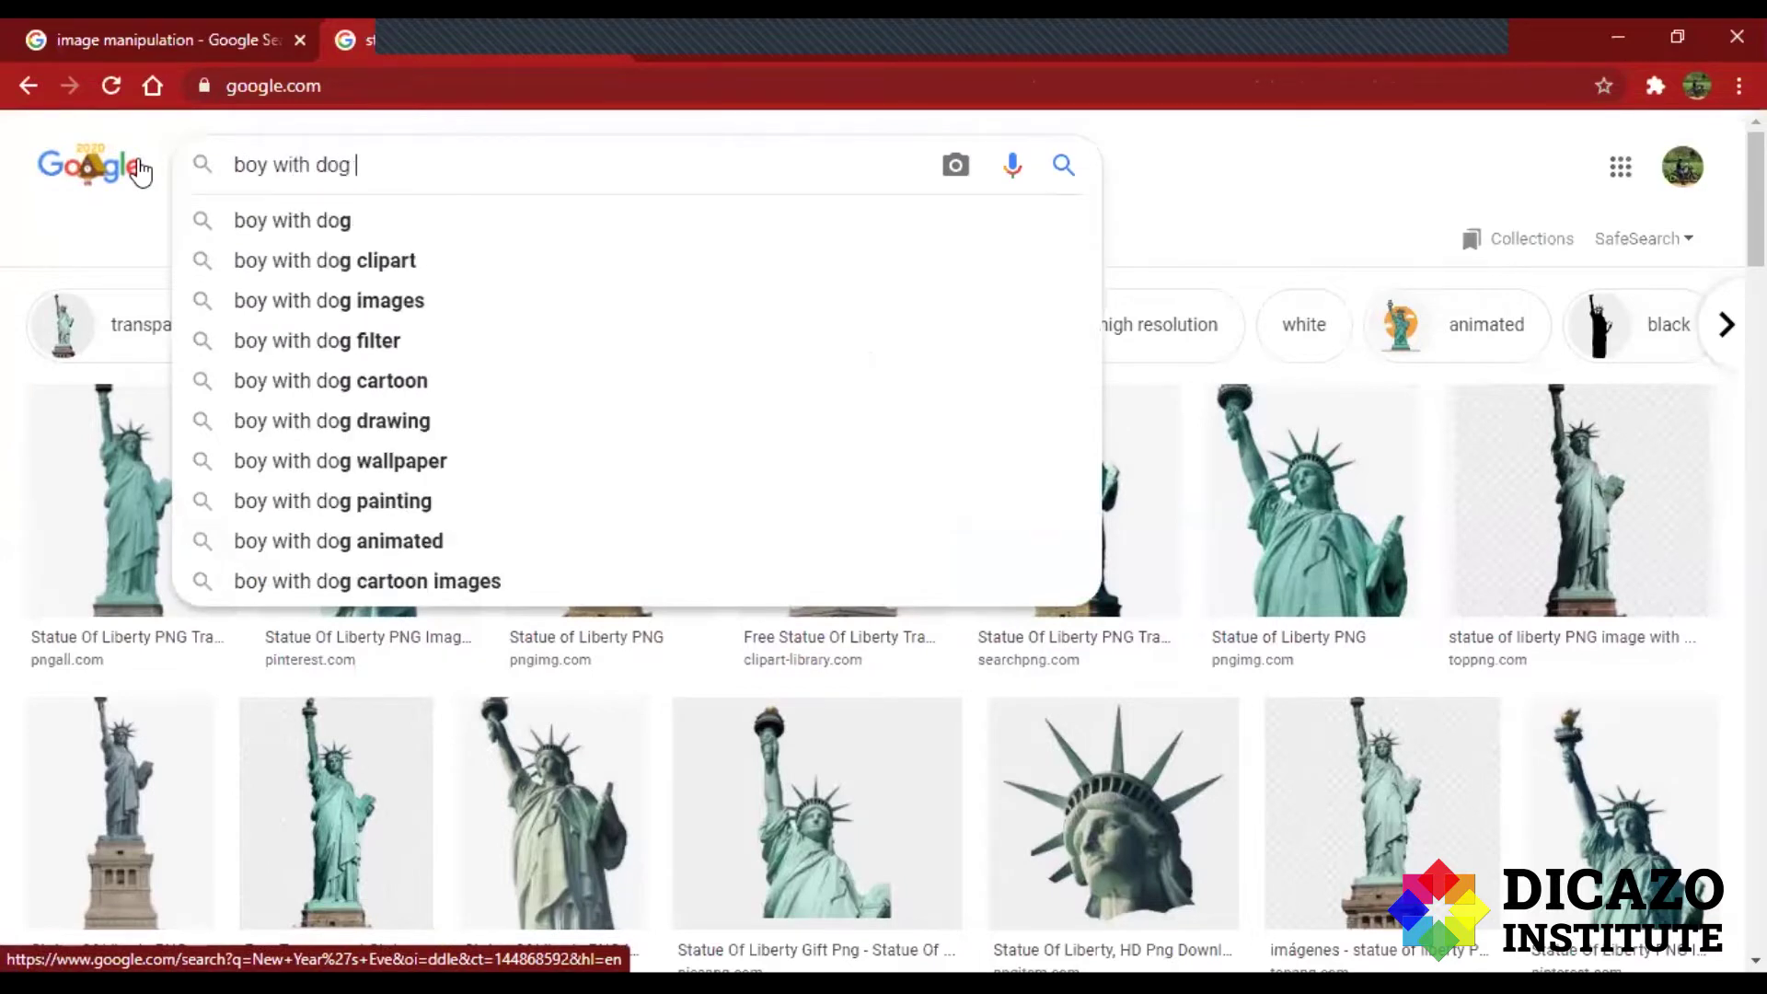
text(in boat)
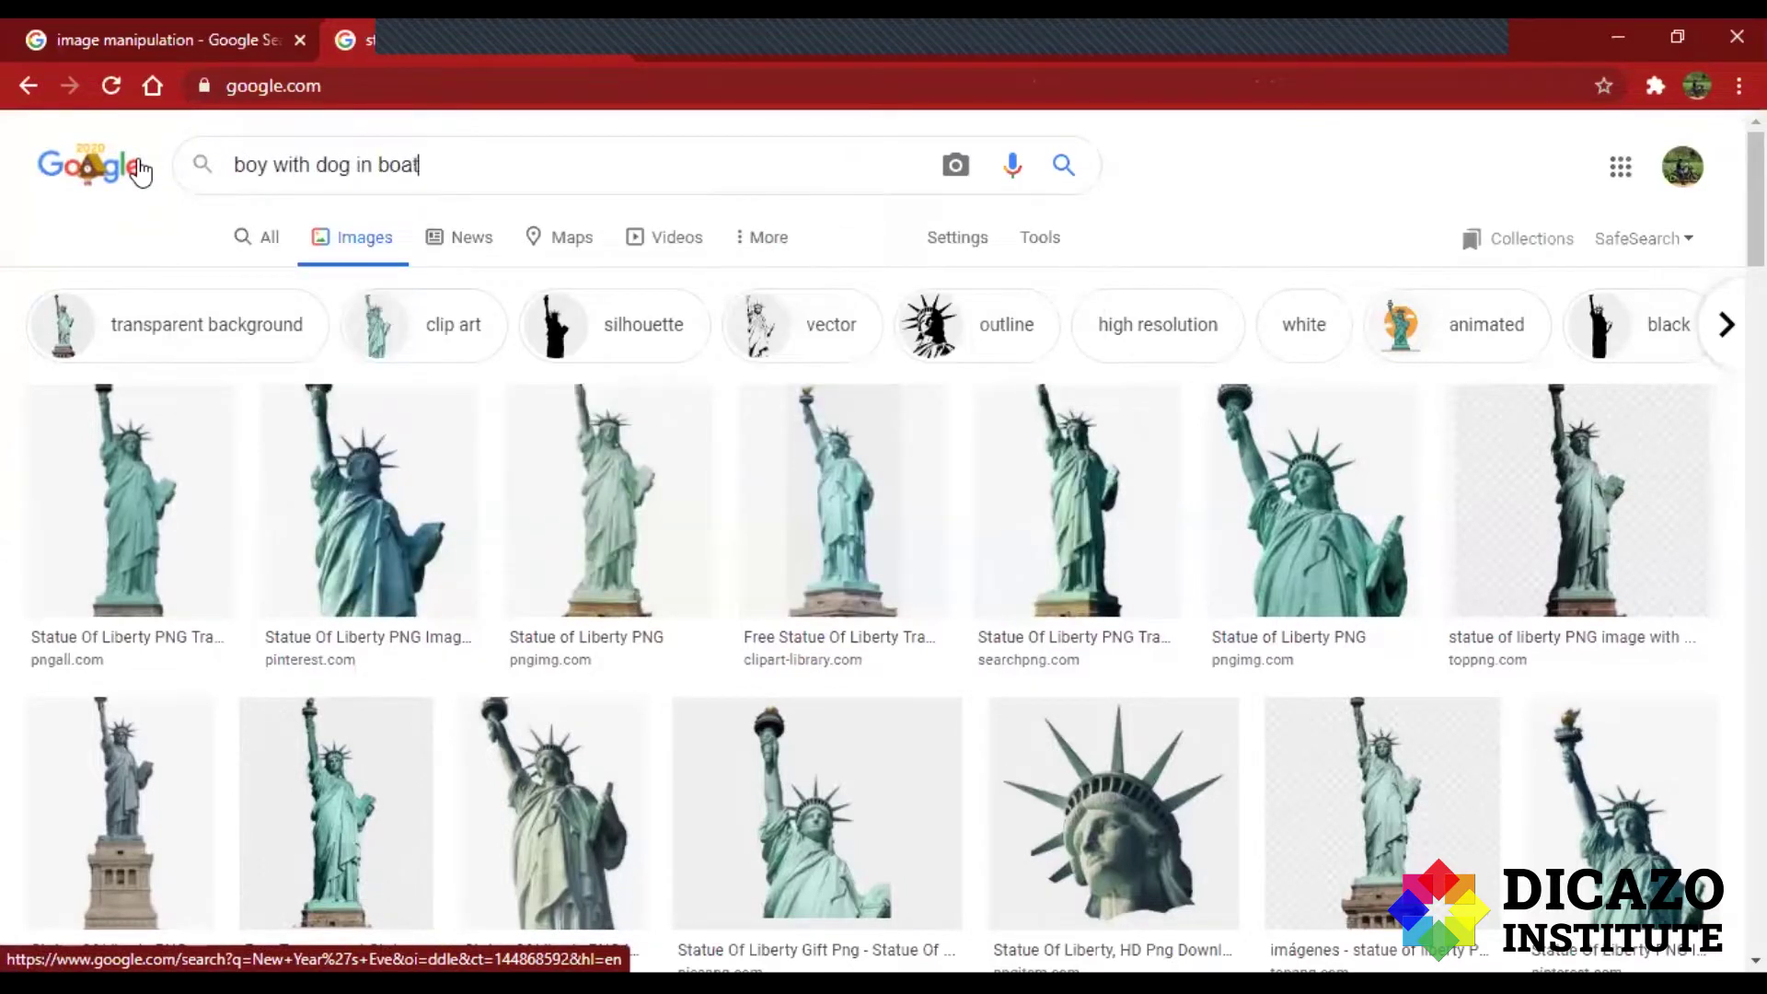
key(Return)
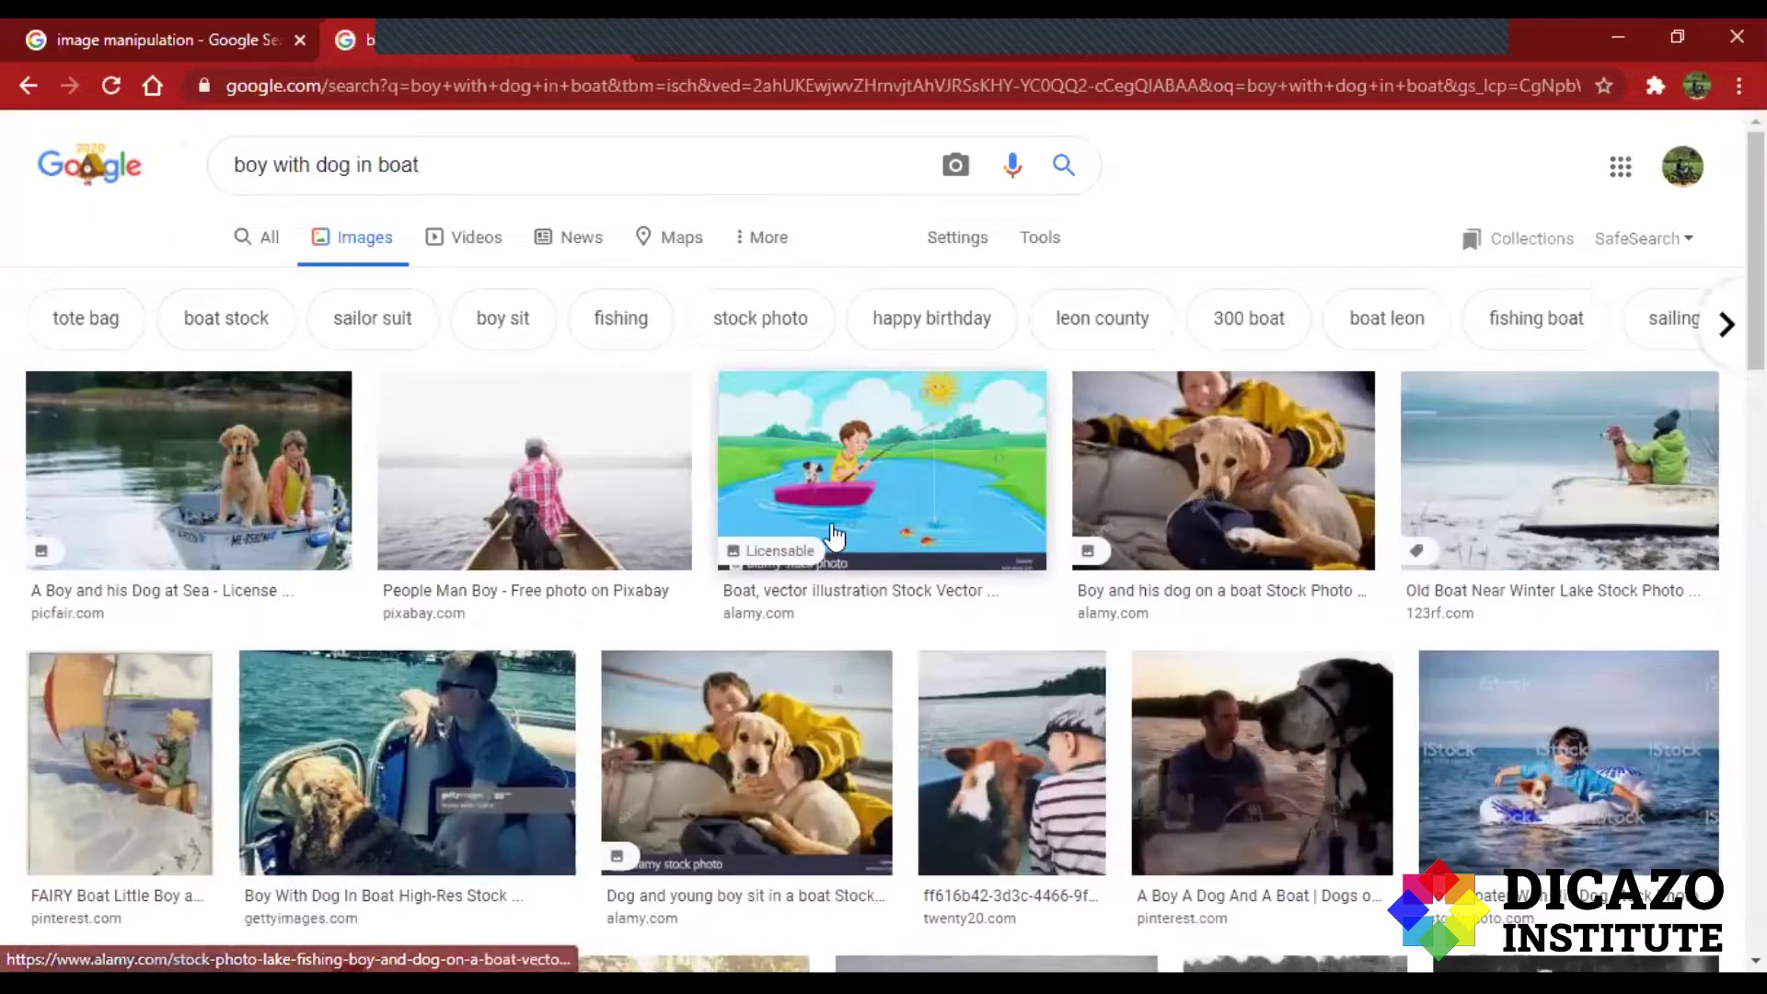
scroll(1441, 504, down, 1)
scroll(1425, 553, down, 5)
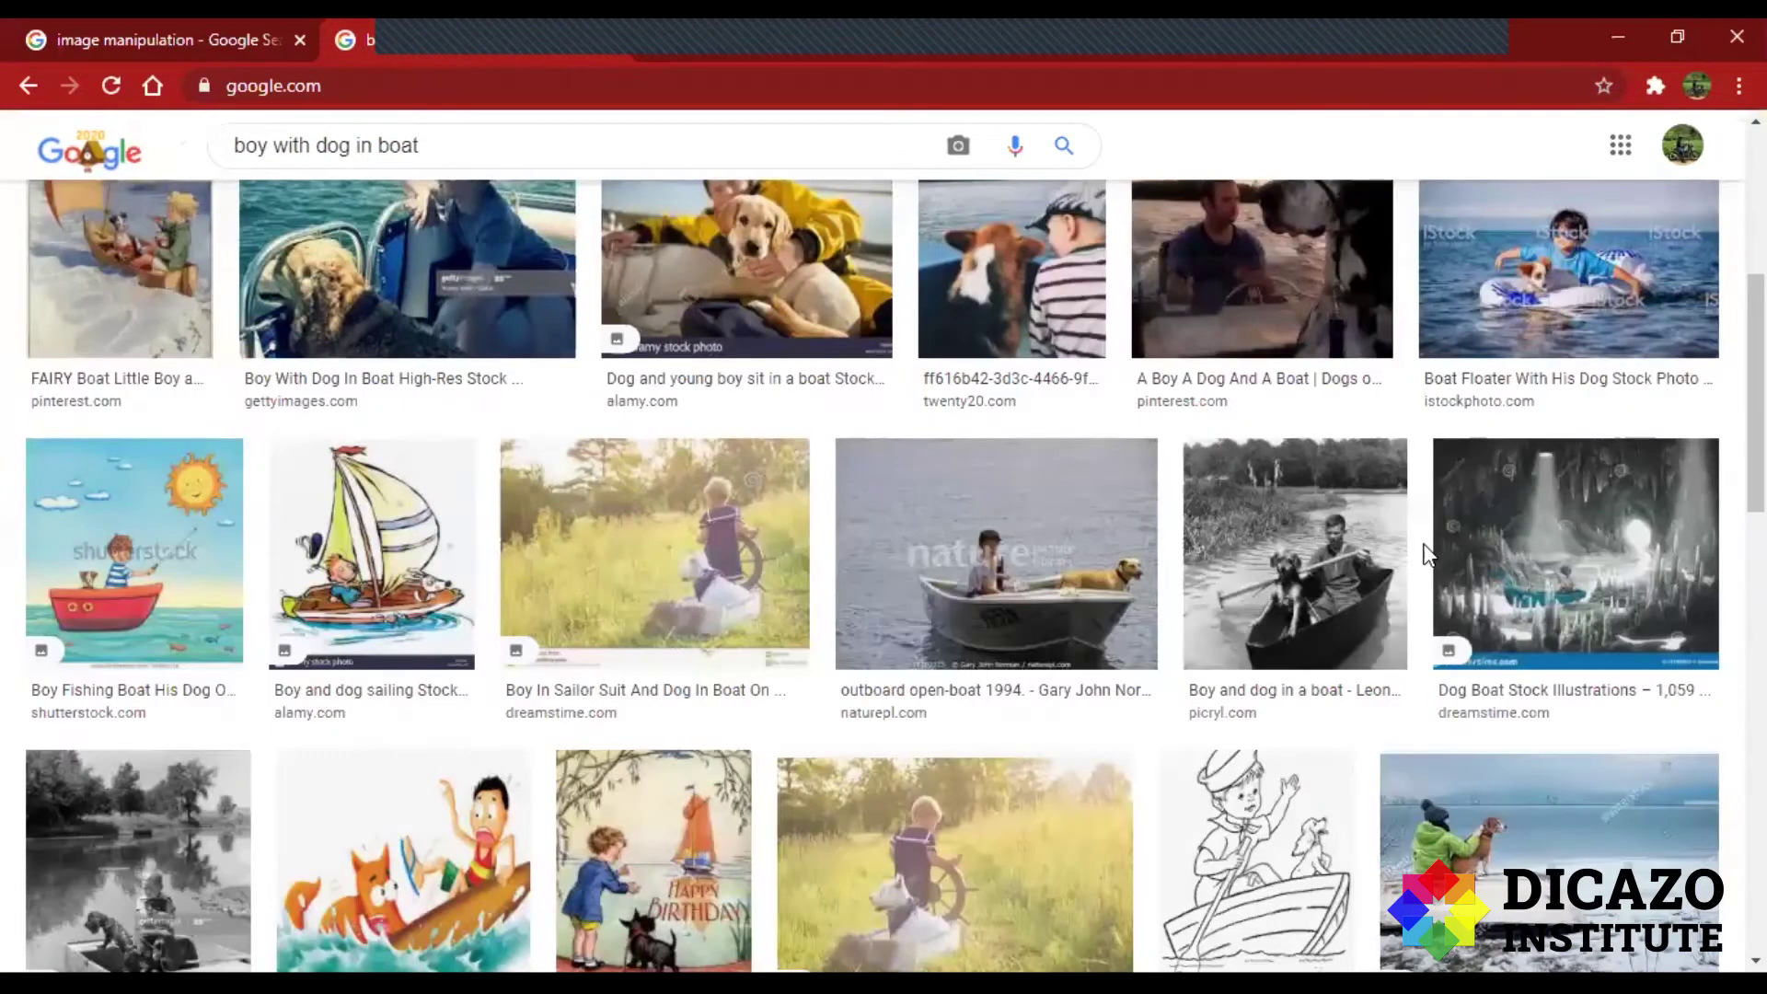
scroll(1425, 556, down, 3)
scroll(1275, 591, down, 1)
scroll(1275, 591, down, 1)
scroll(1275, 593, down, 1)
scroll(1270, 584, down, 2)
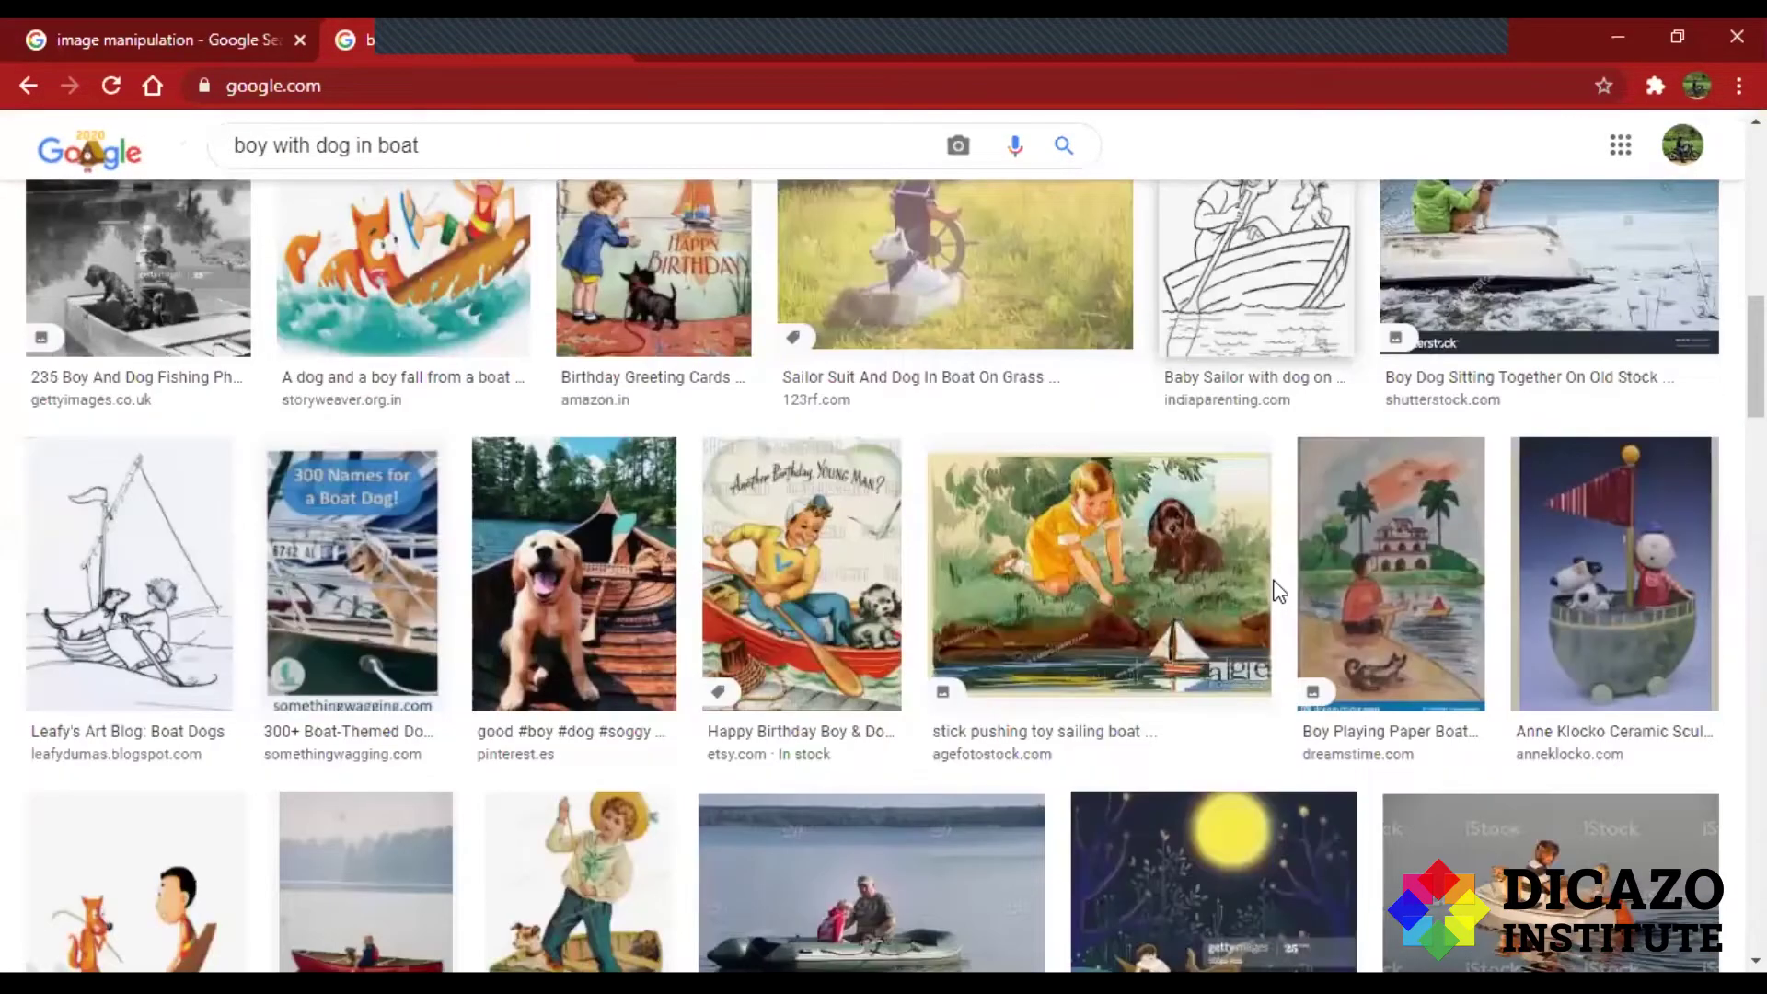
scroll(1271, 584, down, 1)
scroll(1247, 616, down, 2)
scroll(1108, 623, down, 1)
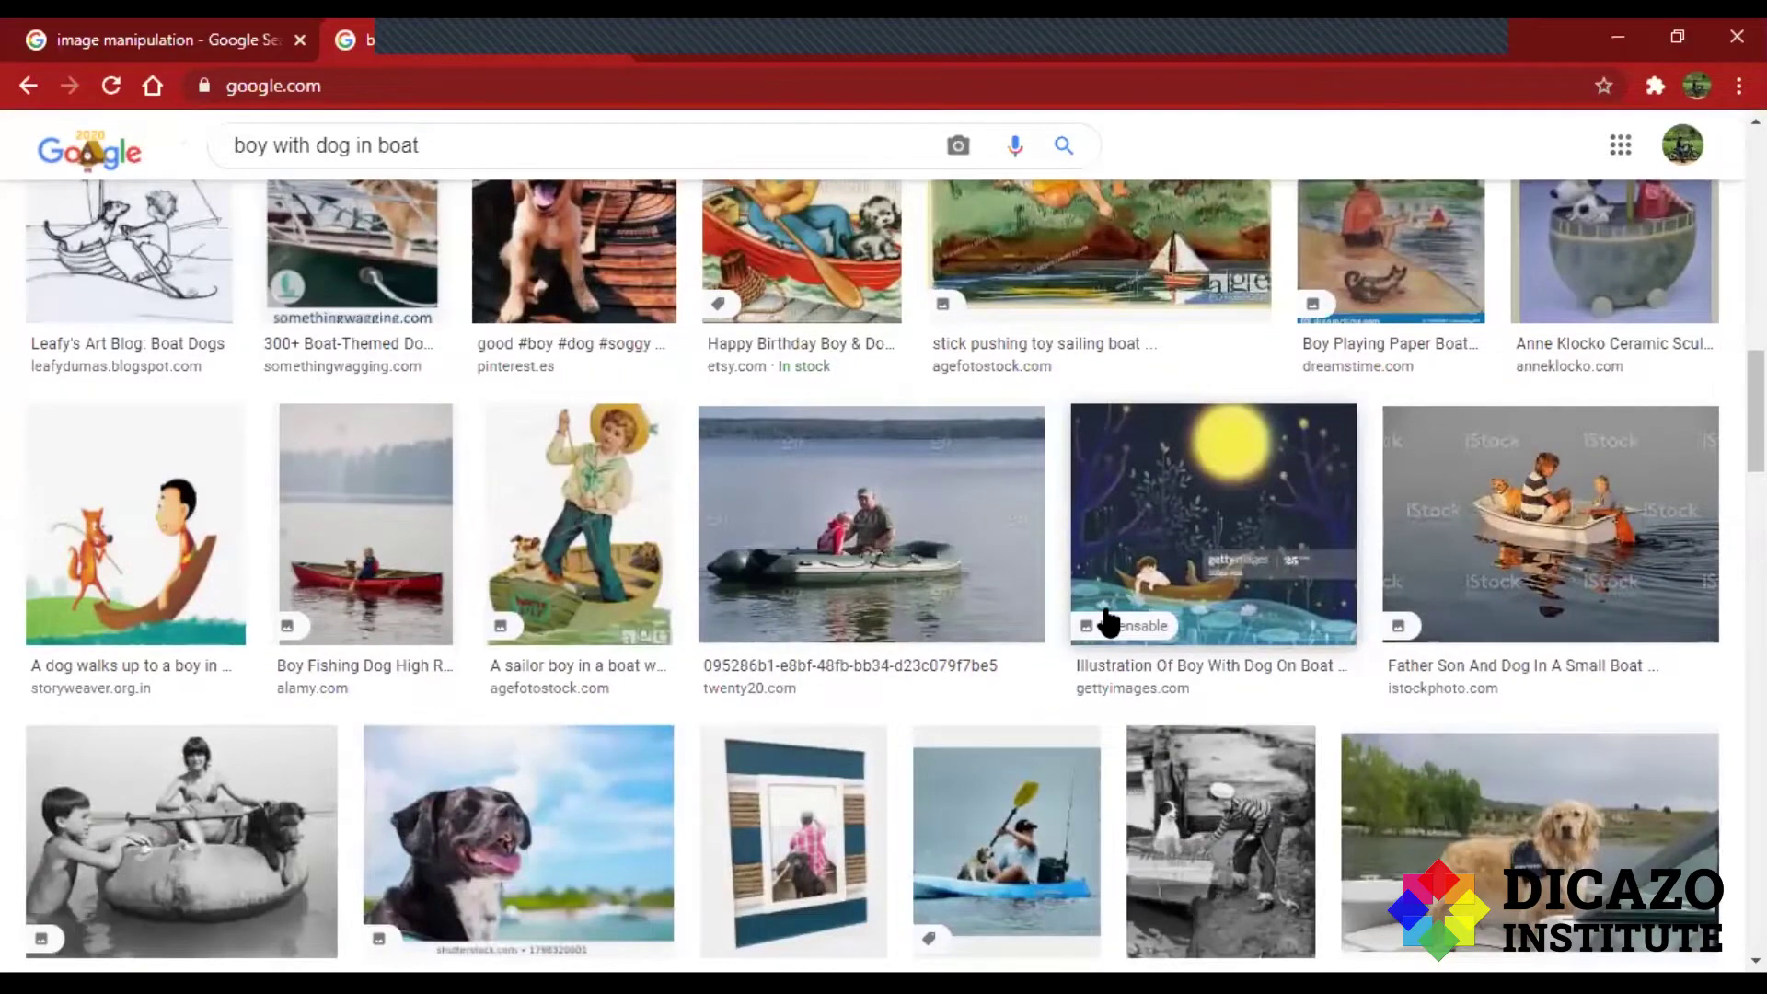
scroll(1109, 623, down, 2)
scroll(1109, 623, down, 4)
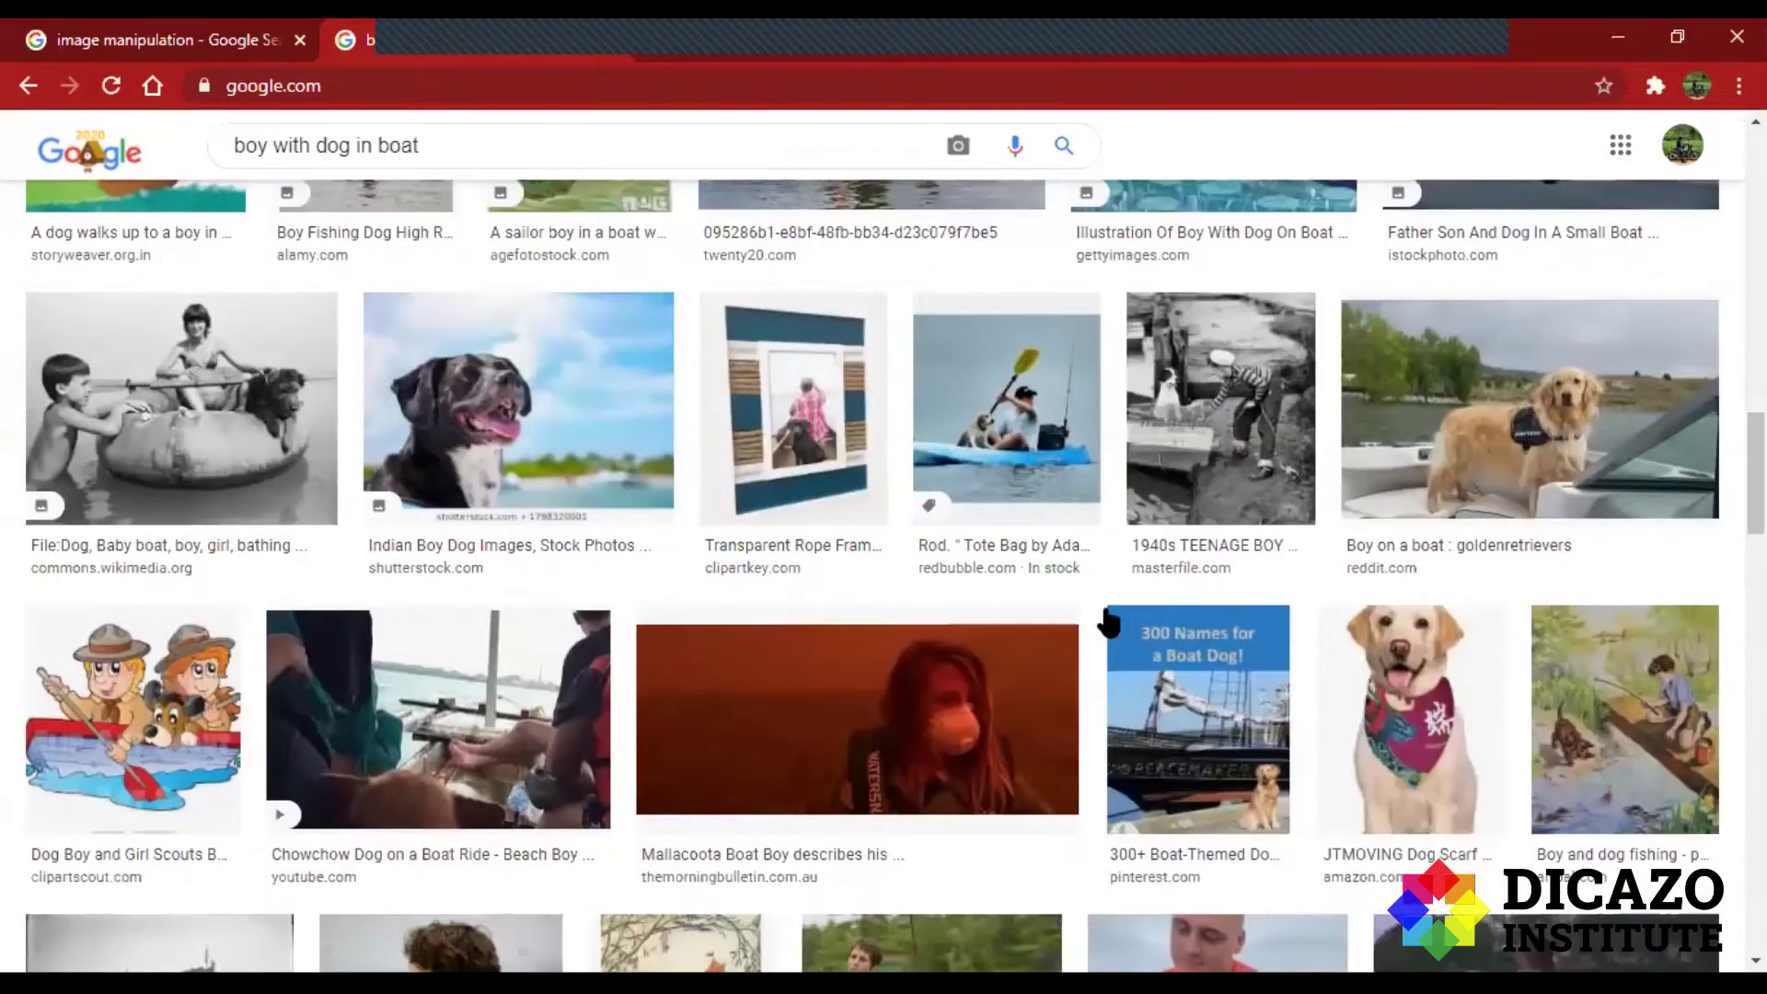
scroll(1109, 623, down, 1)
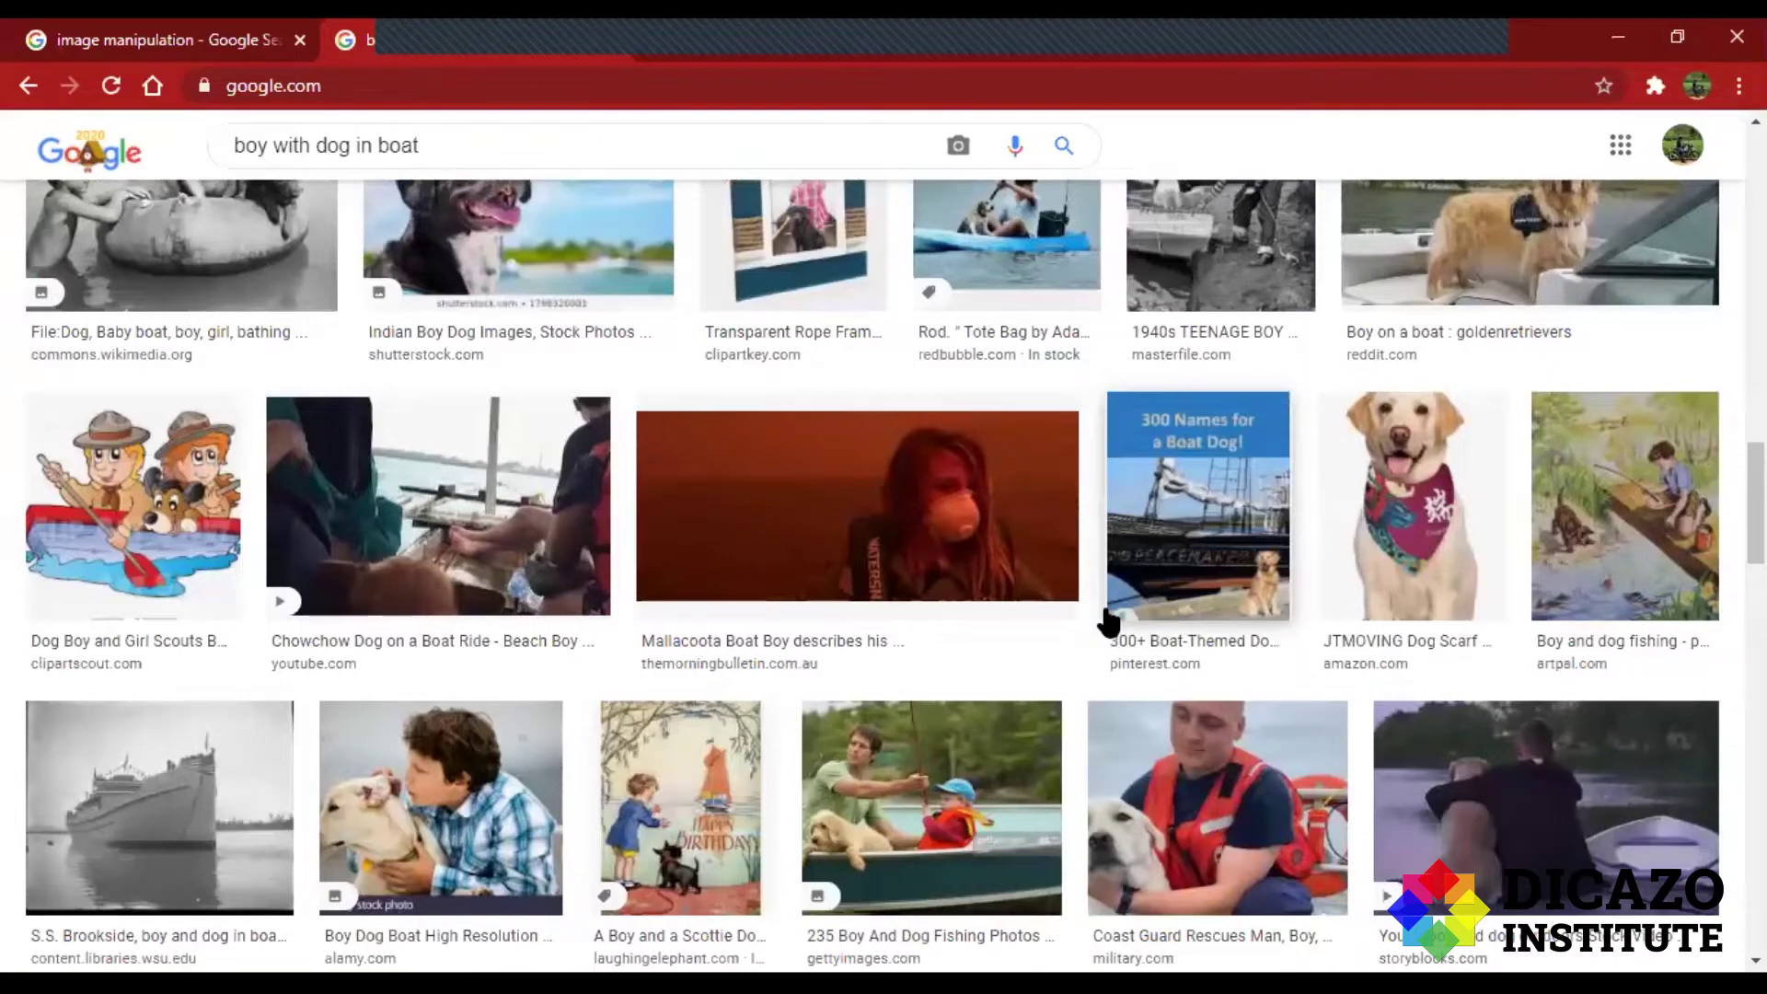
scroll(1109, 623, down, 2)
scroll(1109, 623, down, 3)
scroll(1108, 623, down, 1)
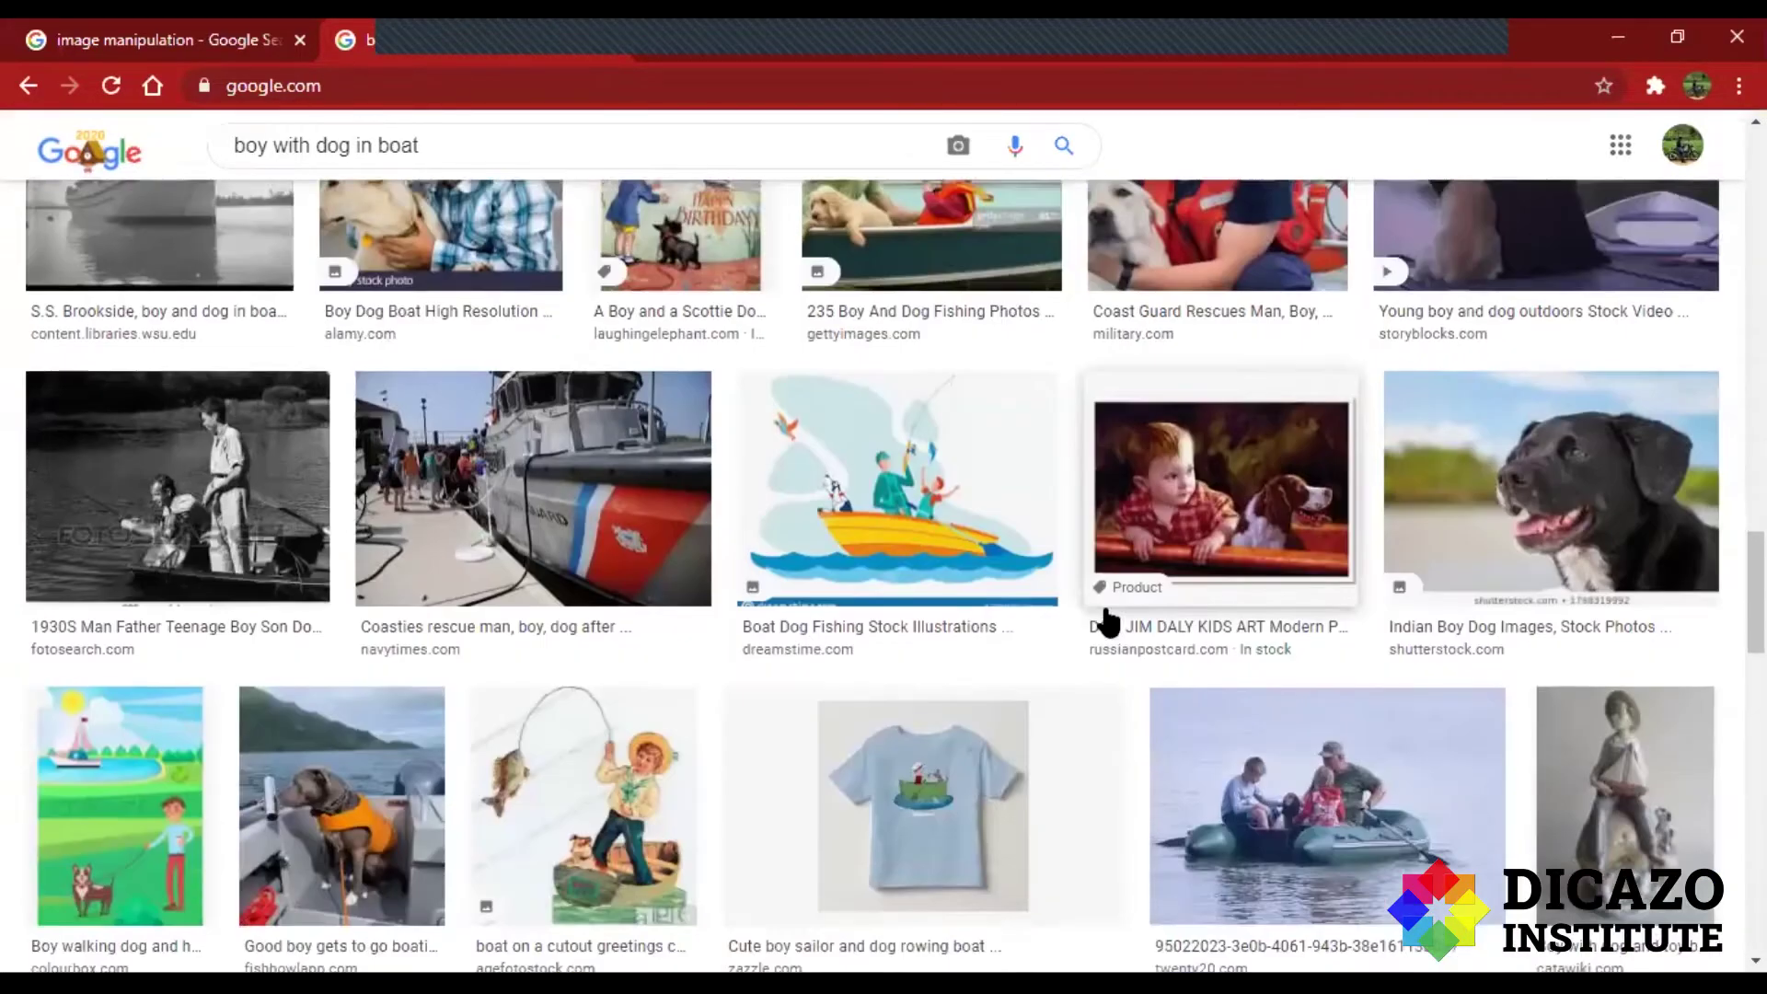
scroll(1108, 623, down, 3)
scroll(1108, 623, down, 3)
scroll(1108, 623, down, 3)
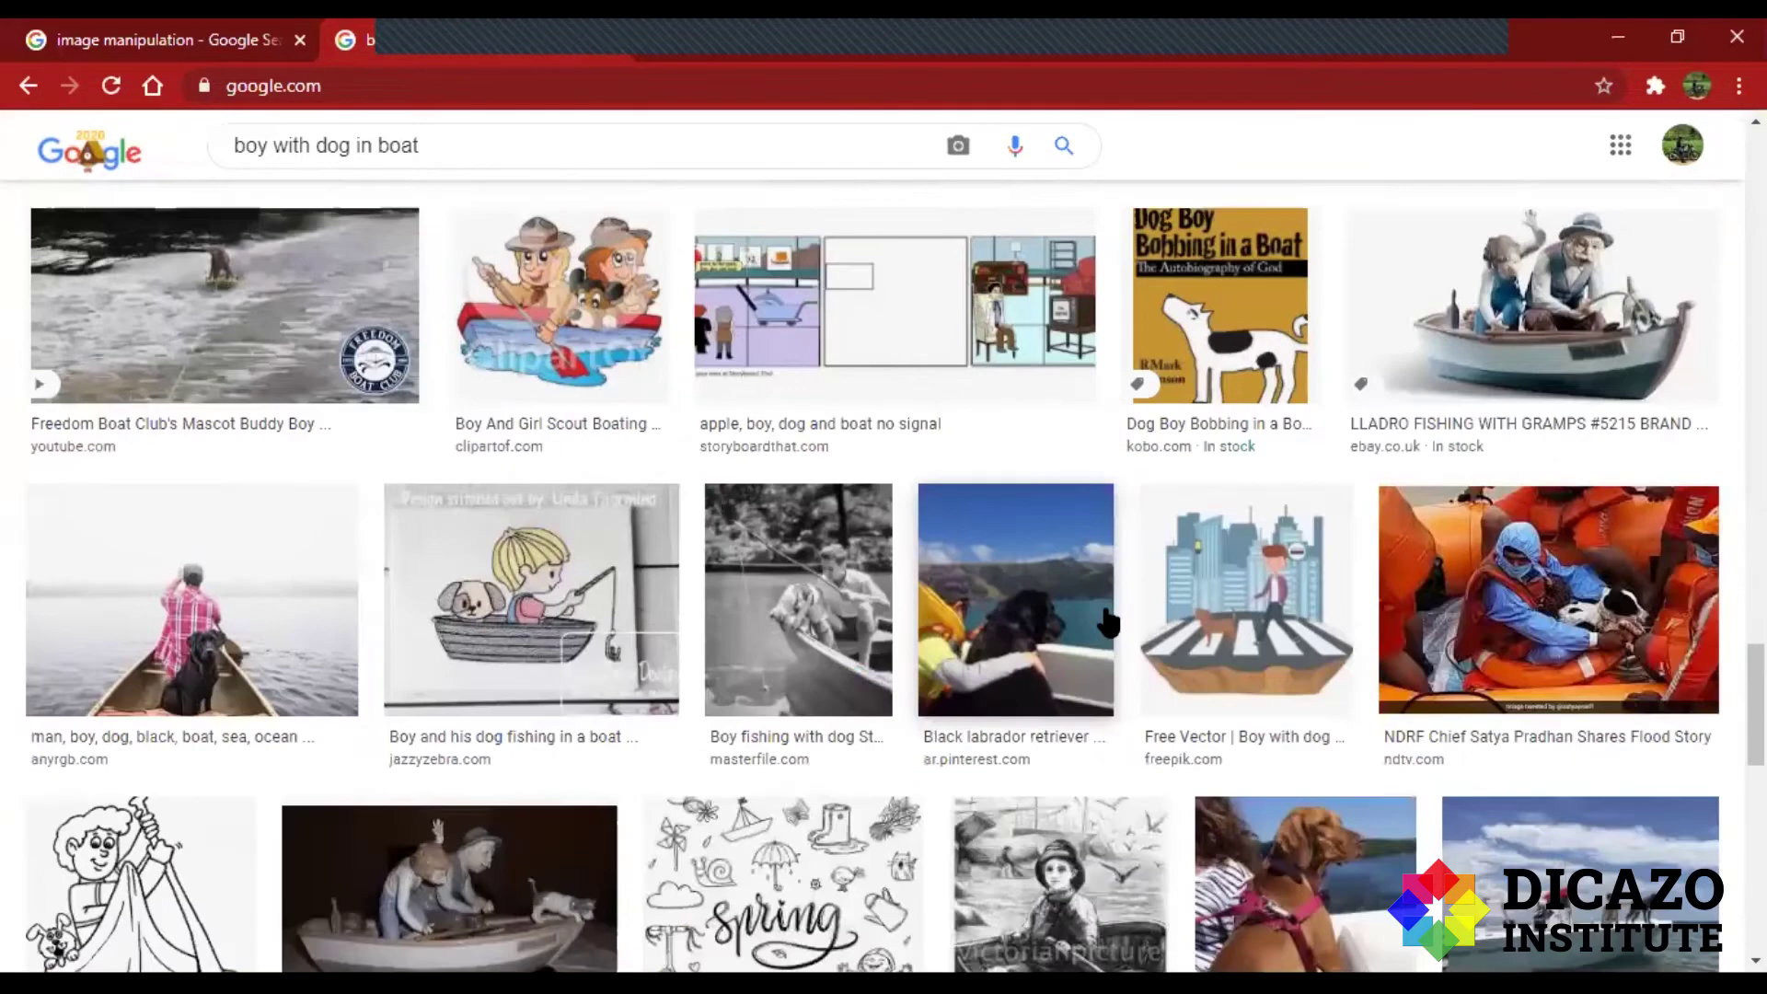
scroll(1109, 623, down, 3)
scroll(1109, 622, down, 3)
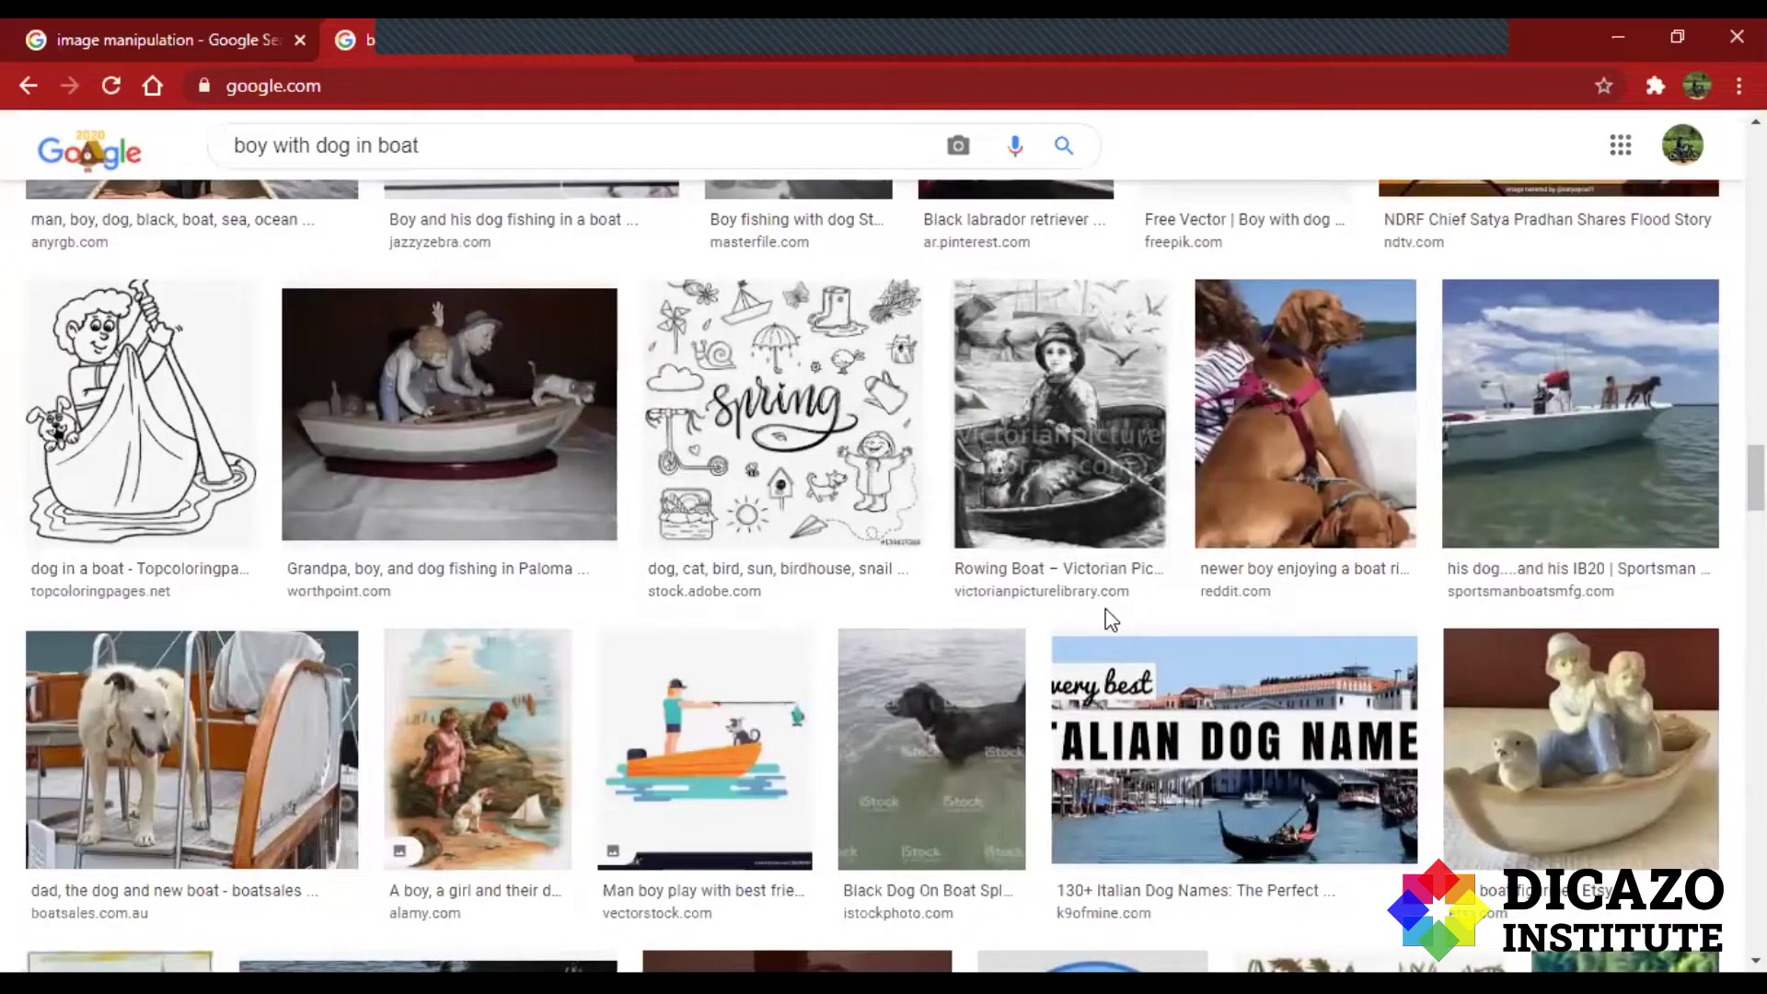
Open the Sportsman boy-and-dog boat photo in its own tab.
click(1605, 426)
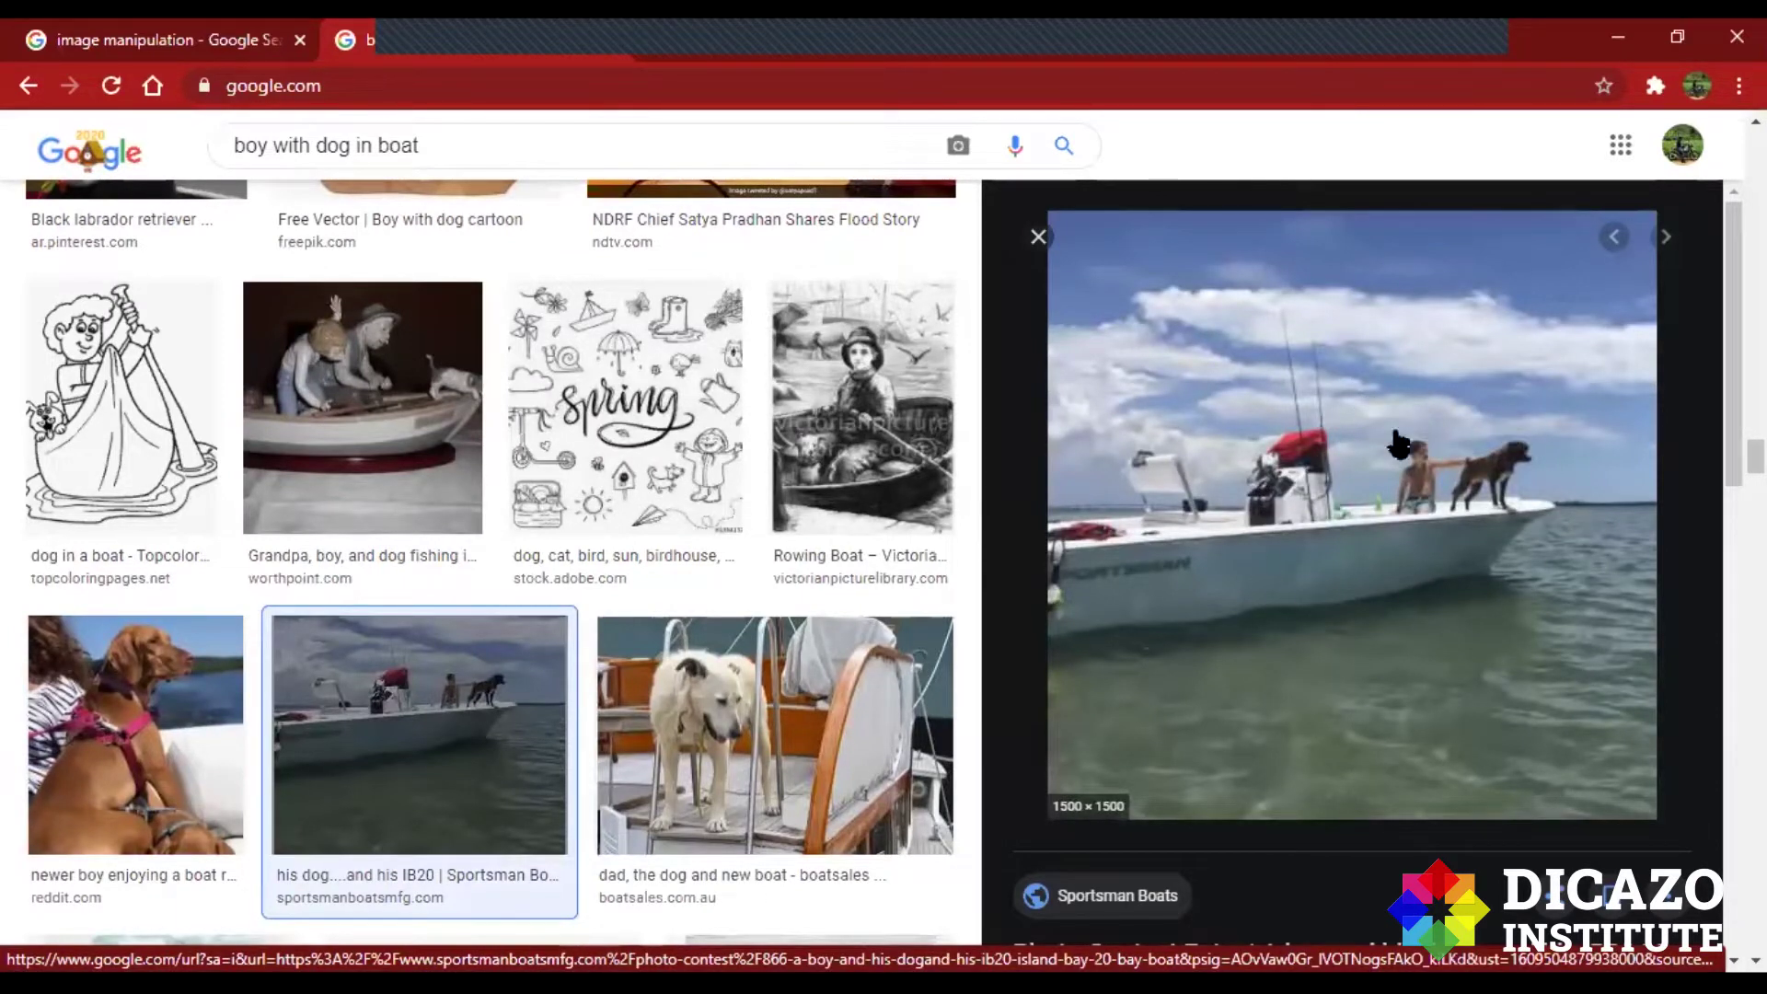
right_click(1371, 614)
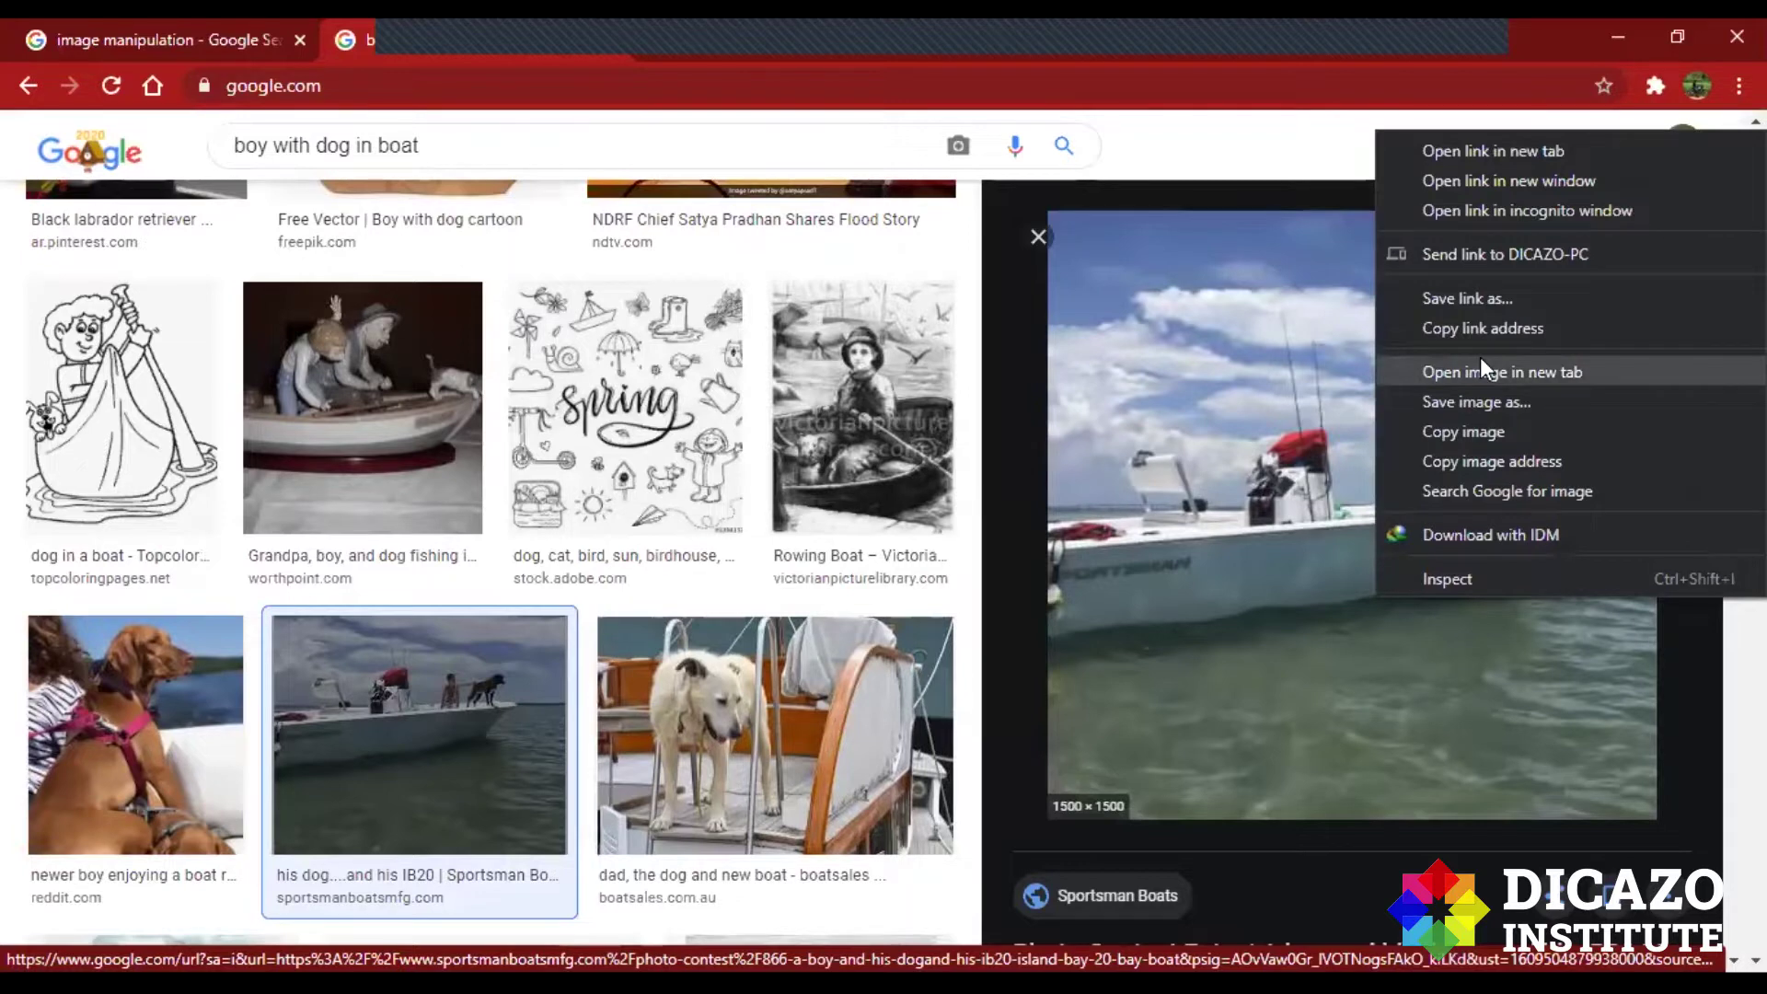
click(1479, 357)
scroll(1401, 501, down, 3)
scroll(1401, 497, down, 3)
scroll(1402, 474, down, 3)
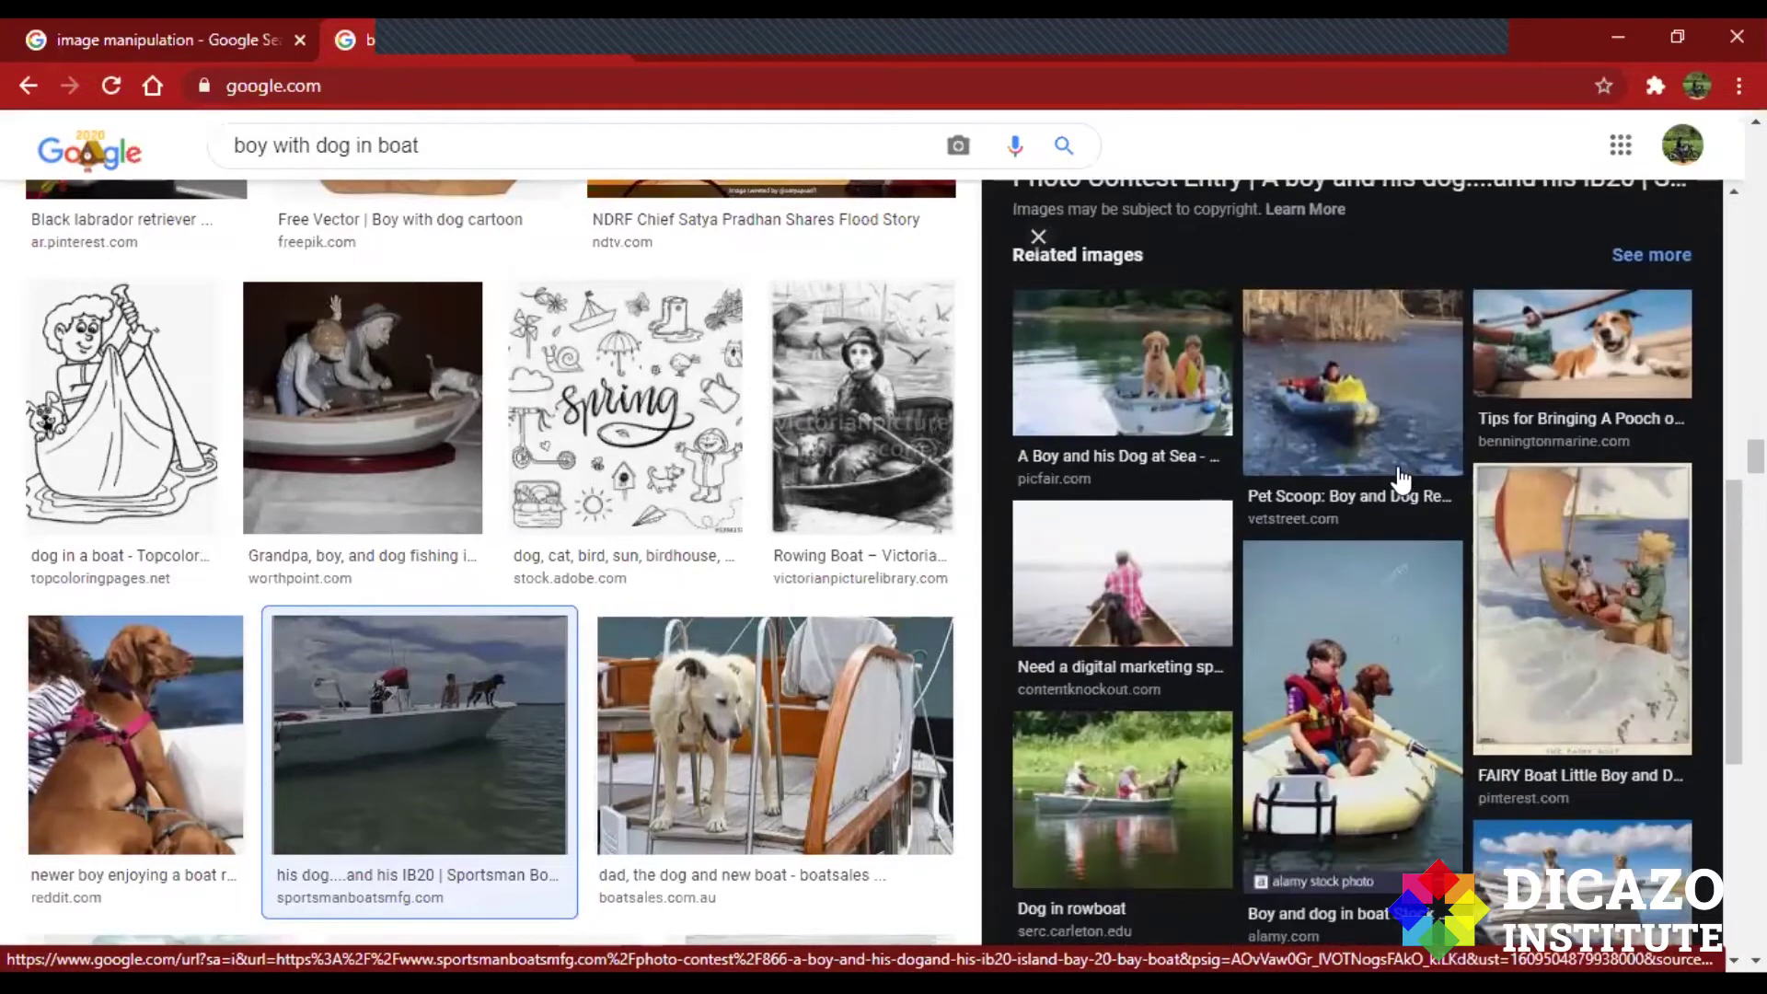
scroll(1401, 479, down, 2)
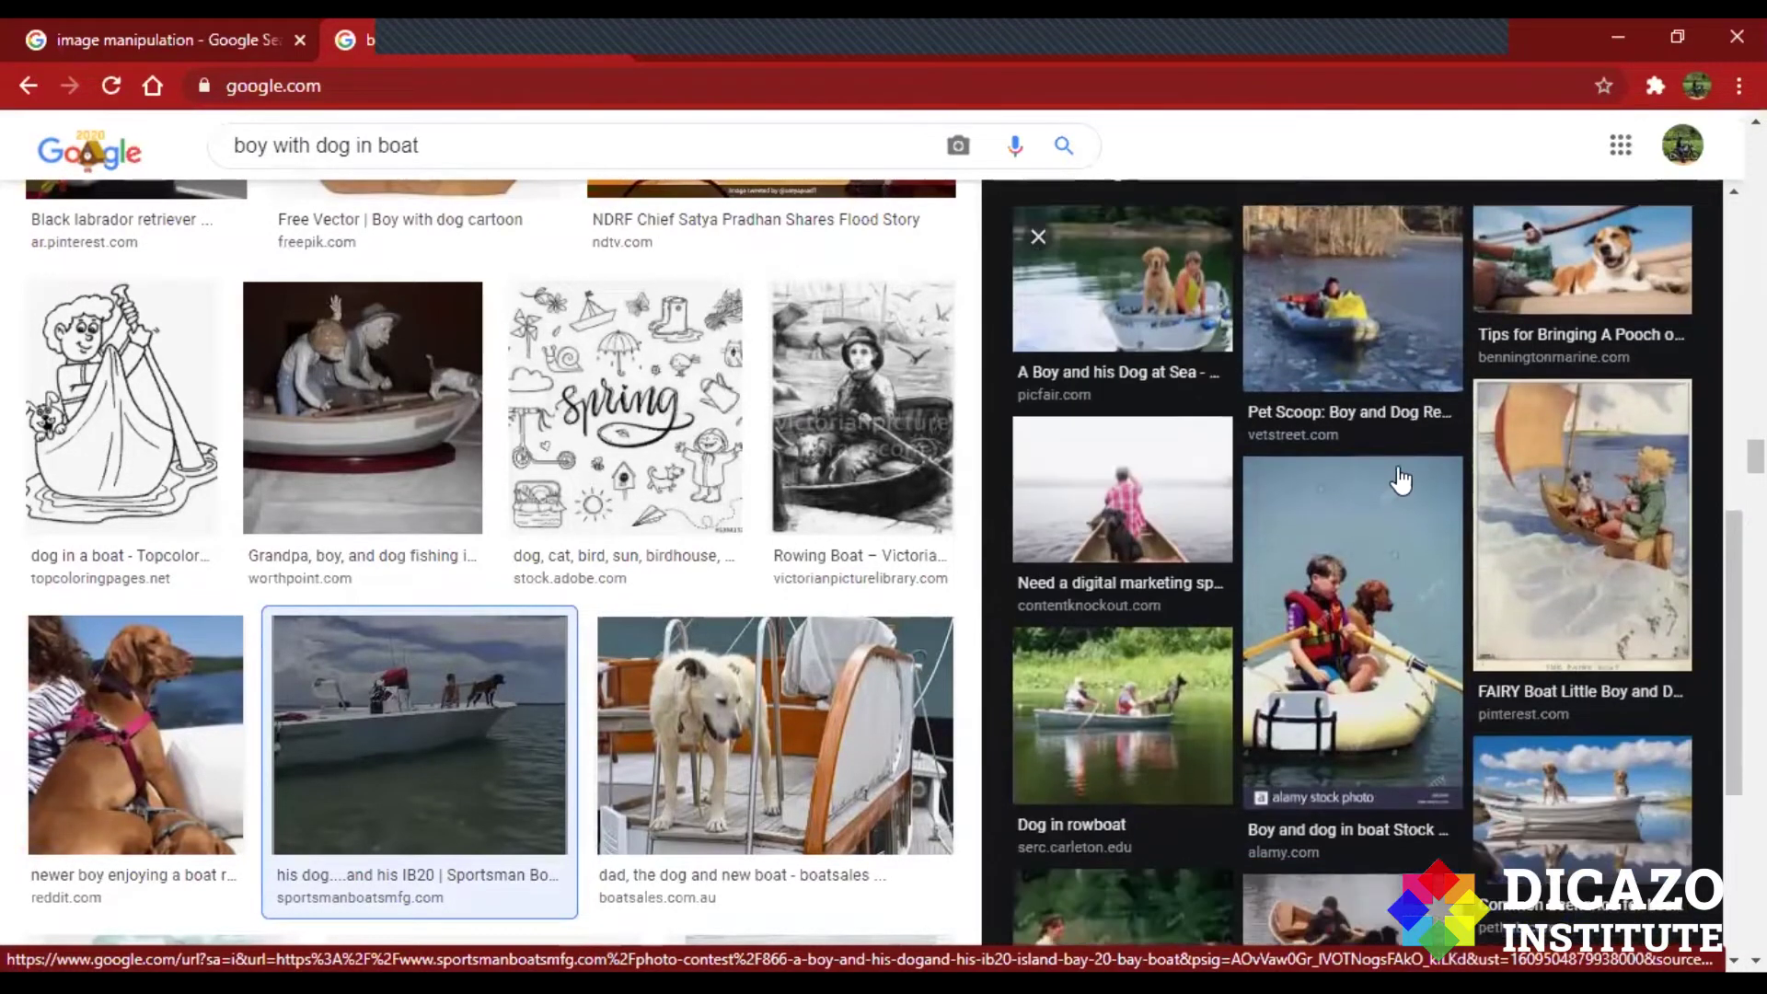
scroll(1401, 479, down, 2)
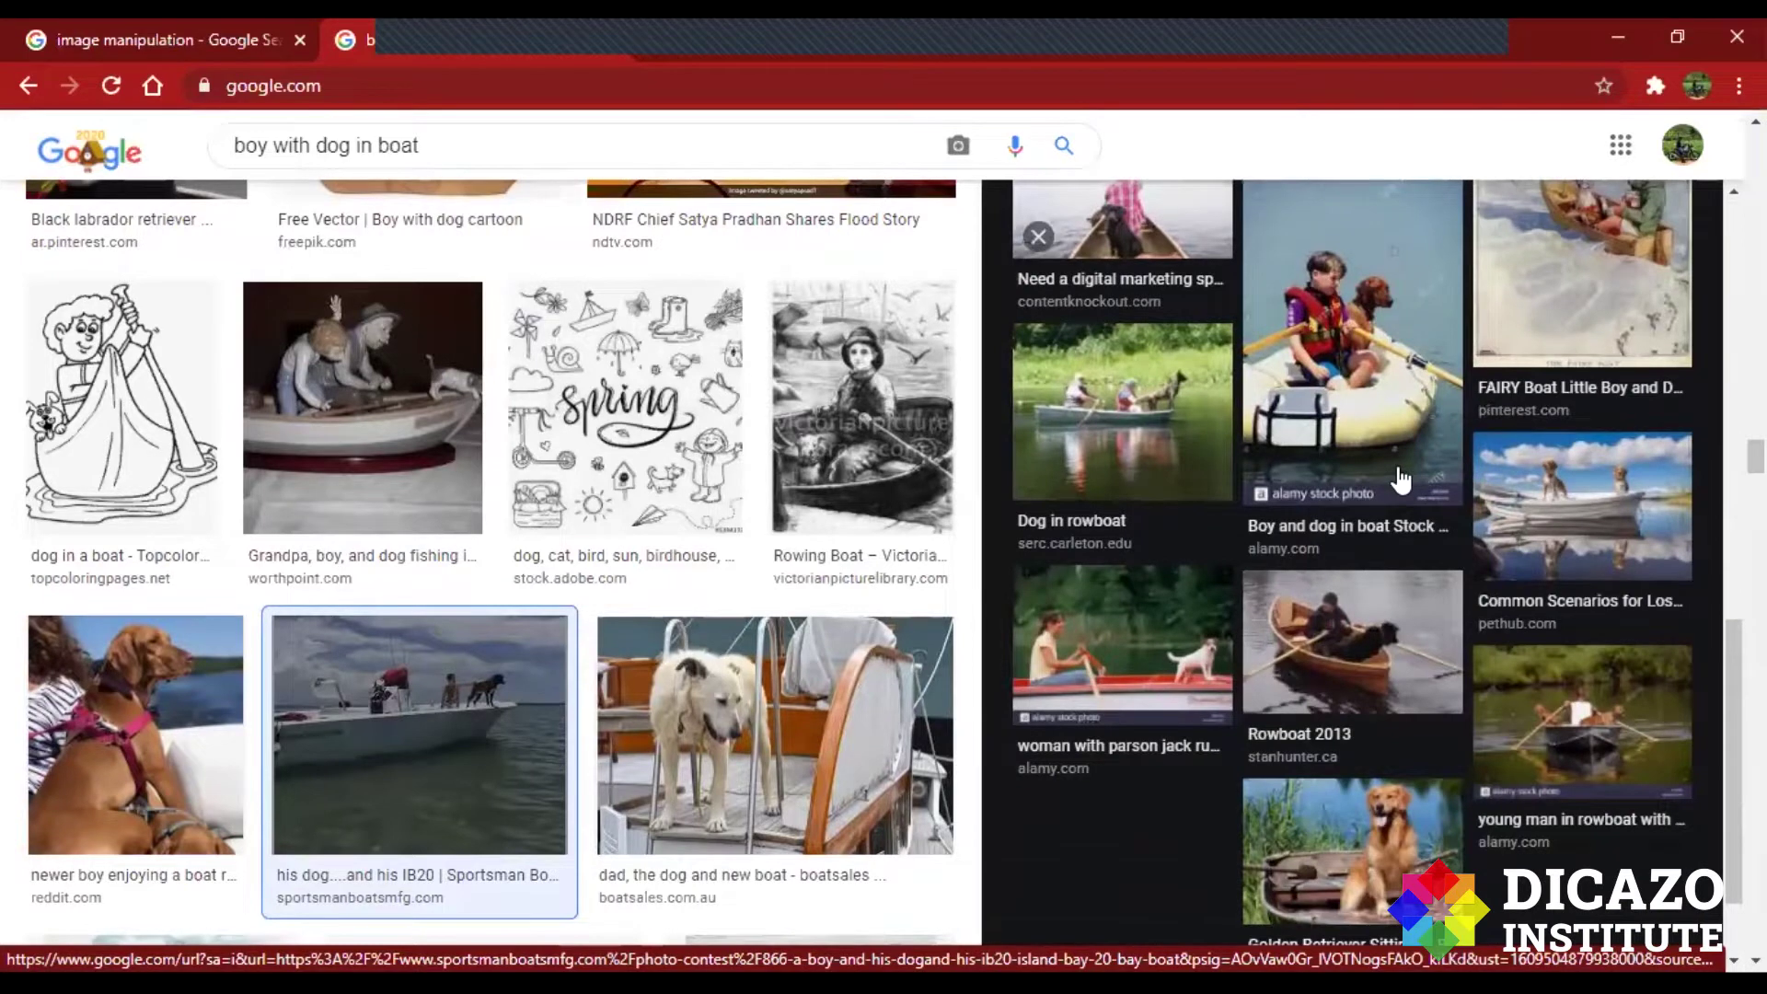
scroll(1400, 478, down, 1)
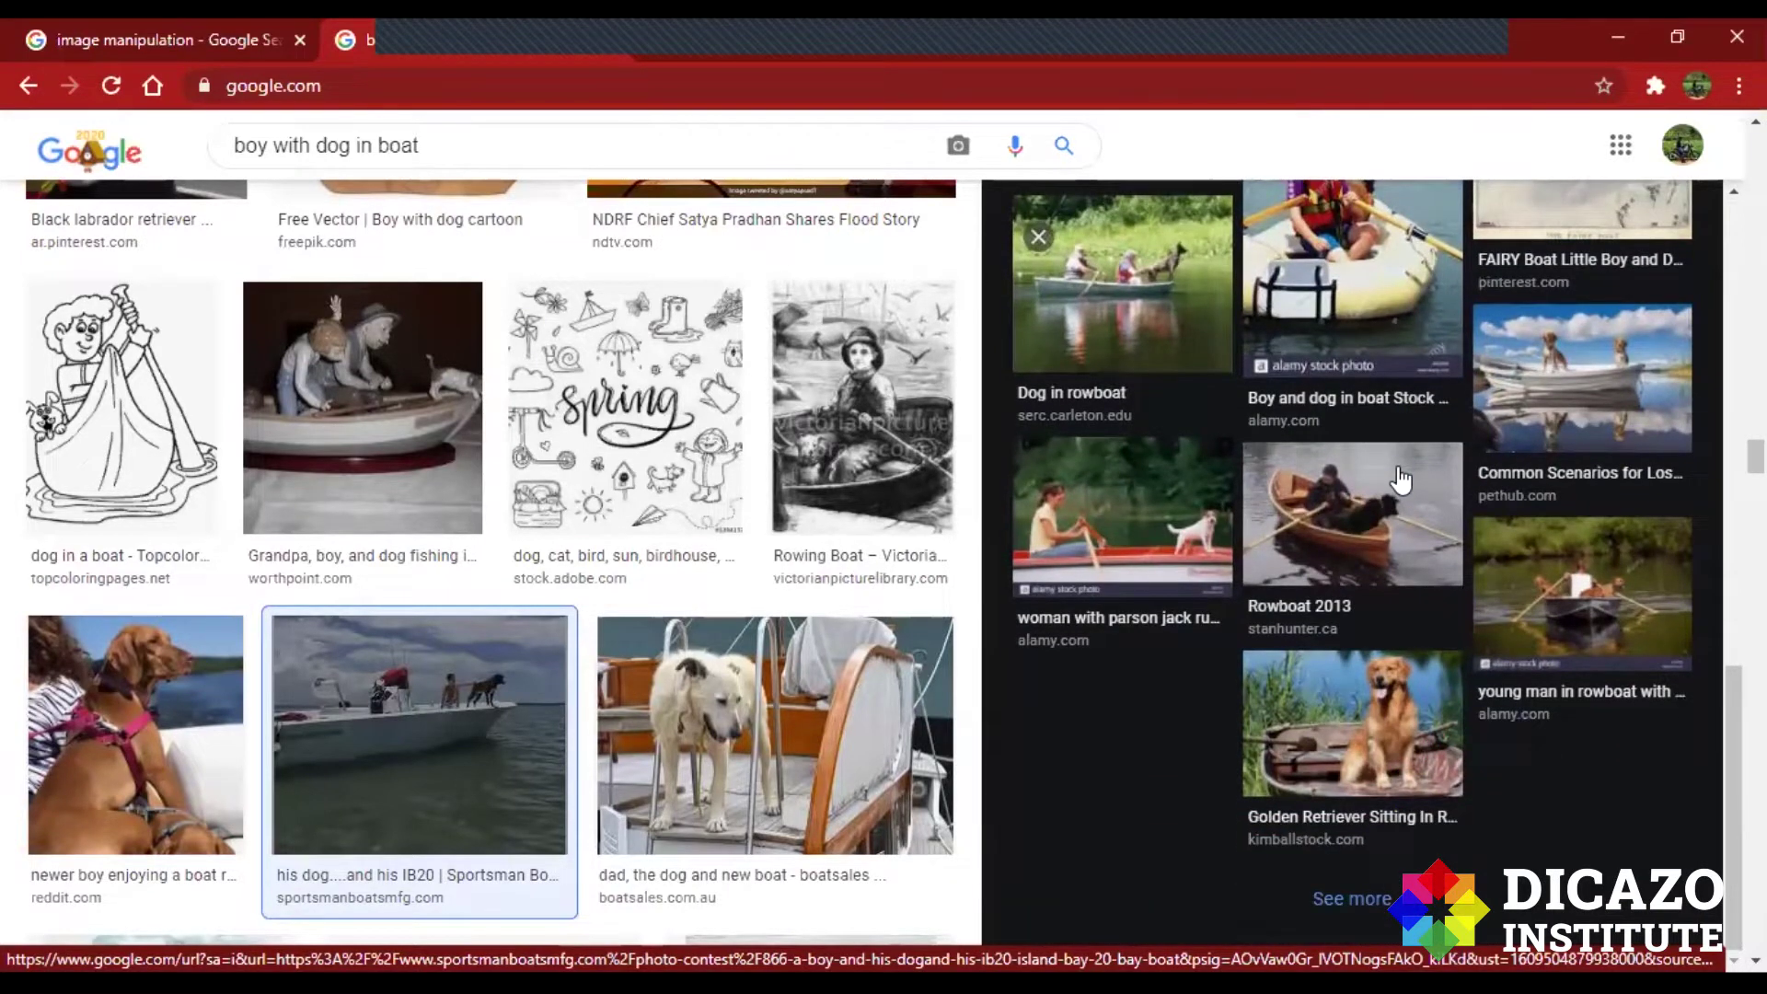
Open the PetHub beagles-in-a-rowboat photo in a new tab.
click(1378, 511)
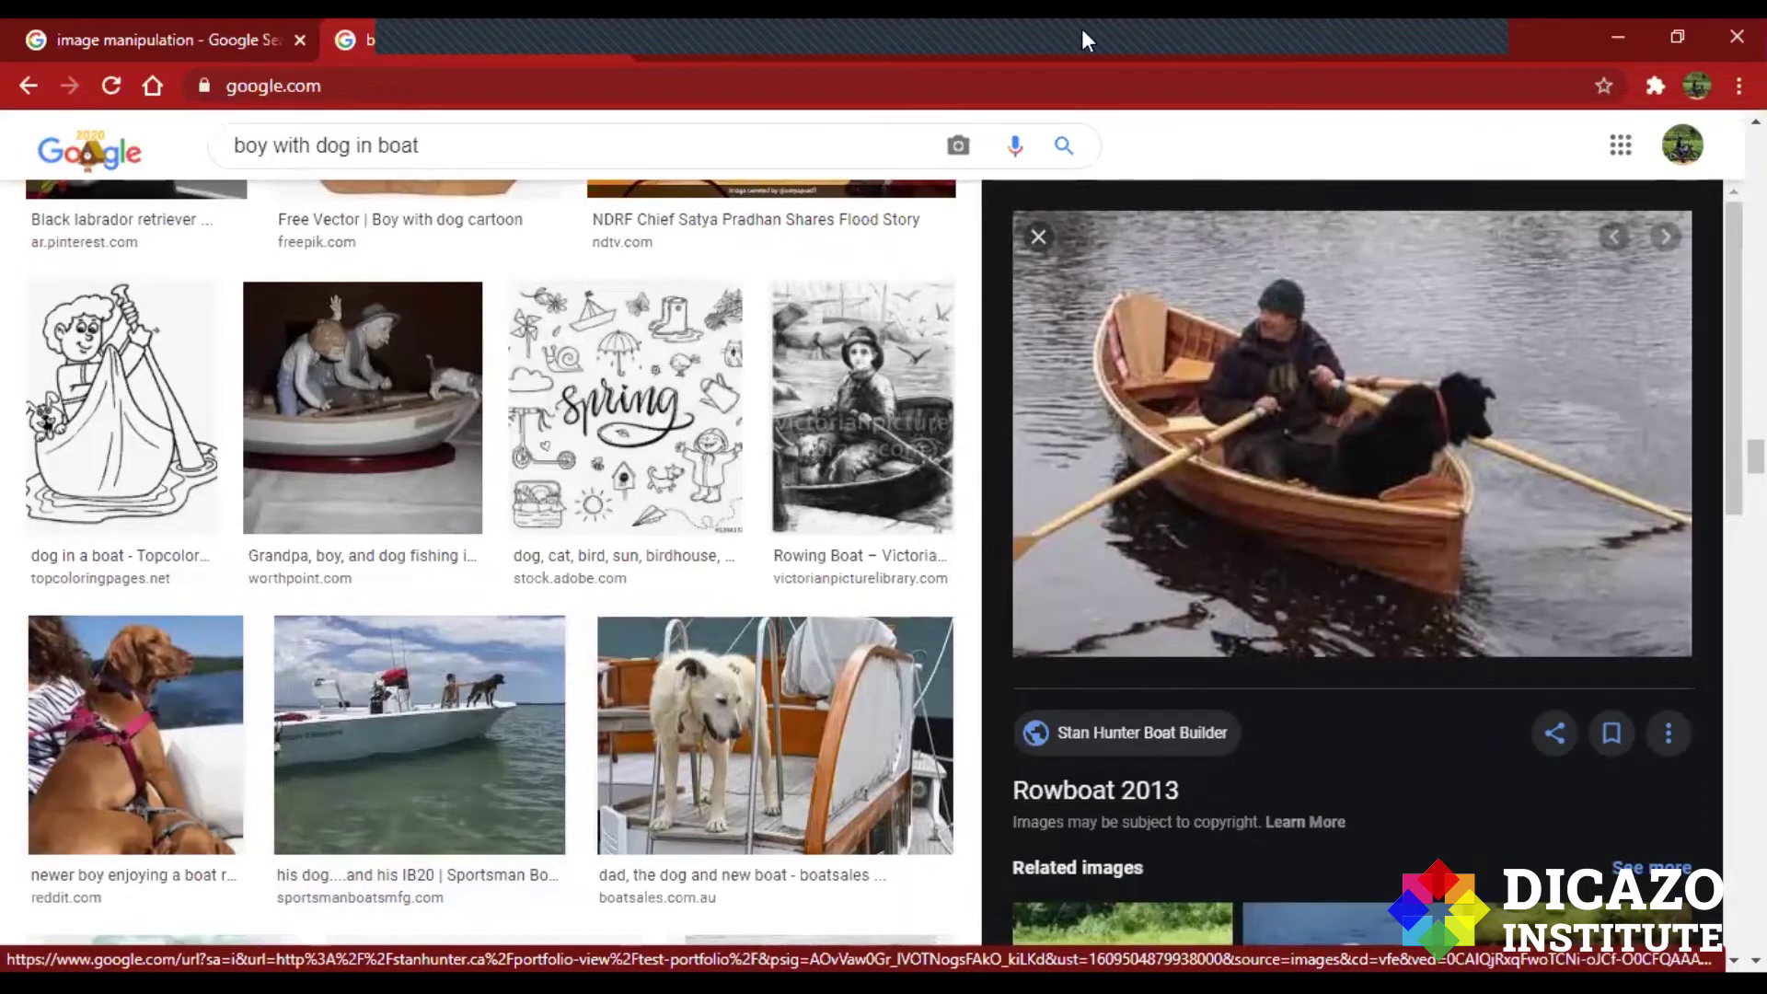
scroll(1555, 361, down, 10)
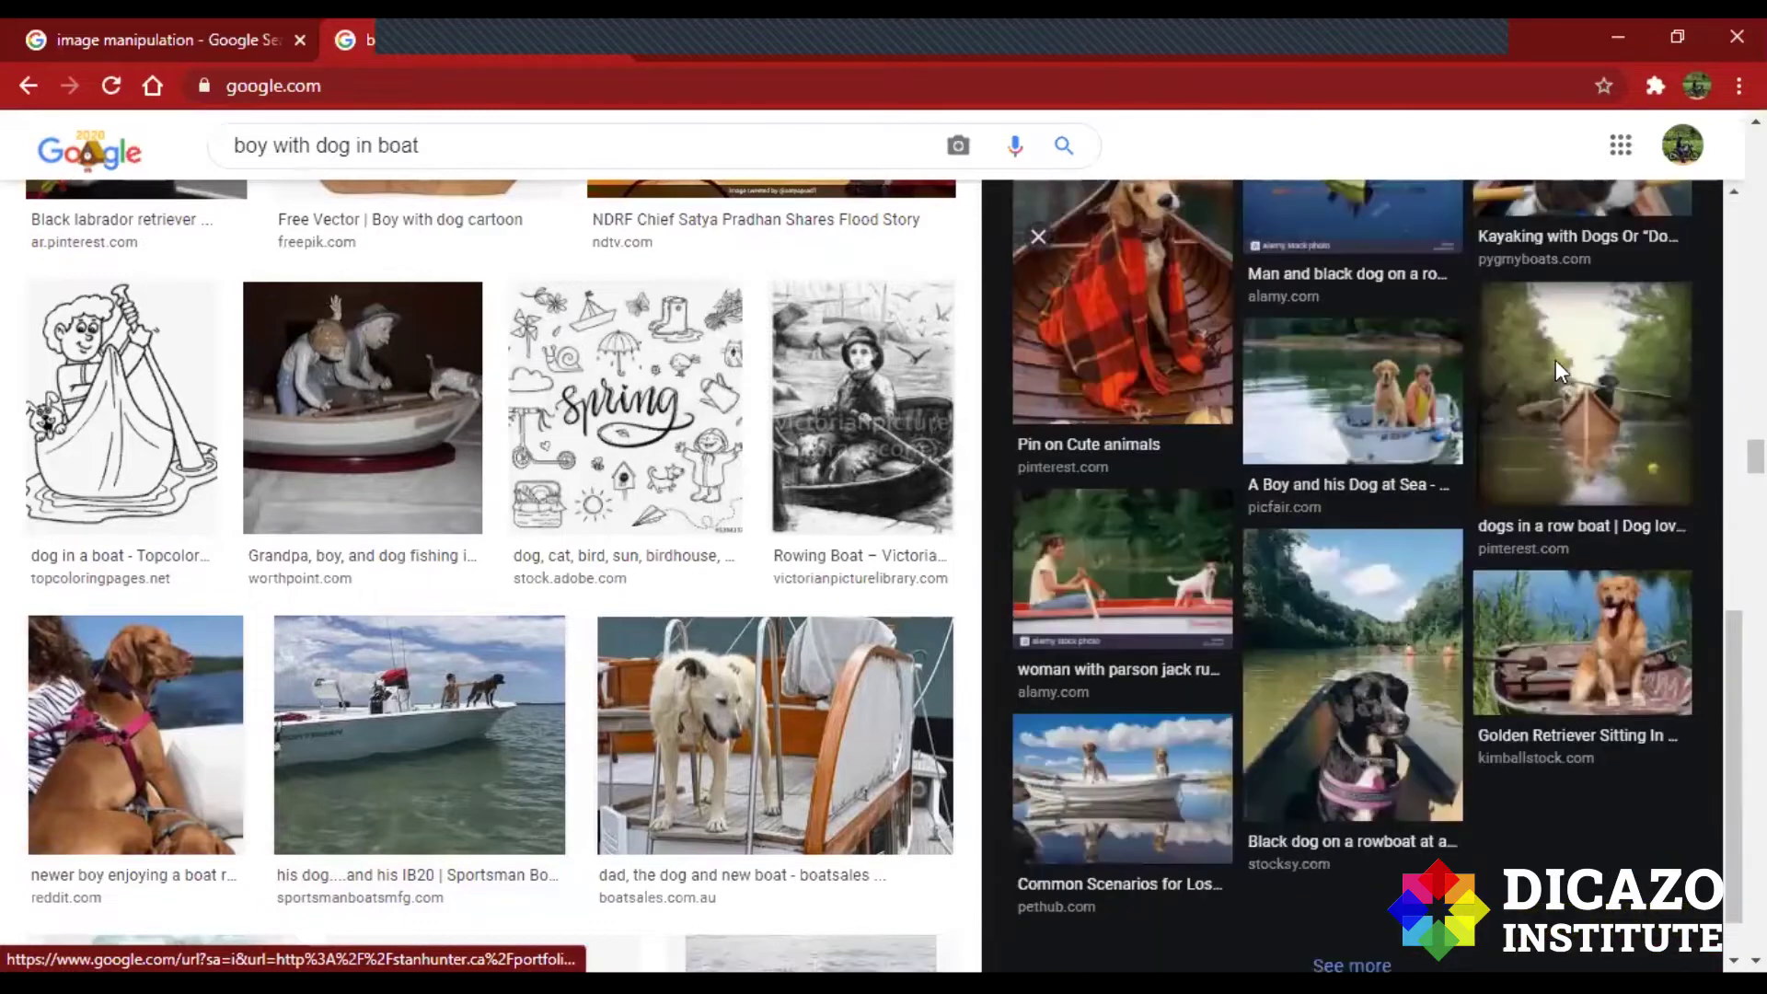
scroll(1249, 390, up, 10)
scroll(1117, 407, down, 10)
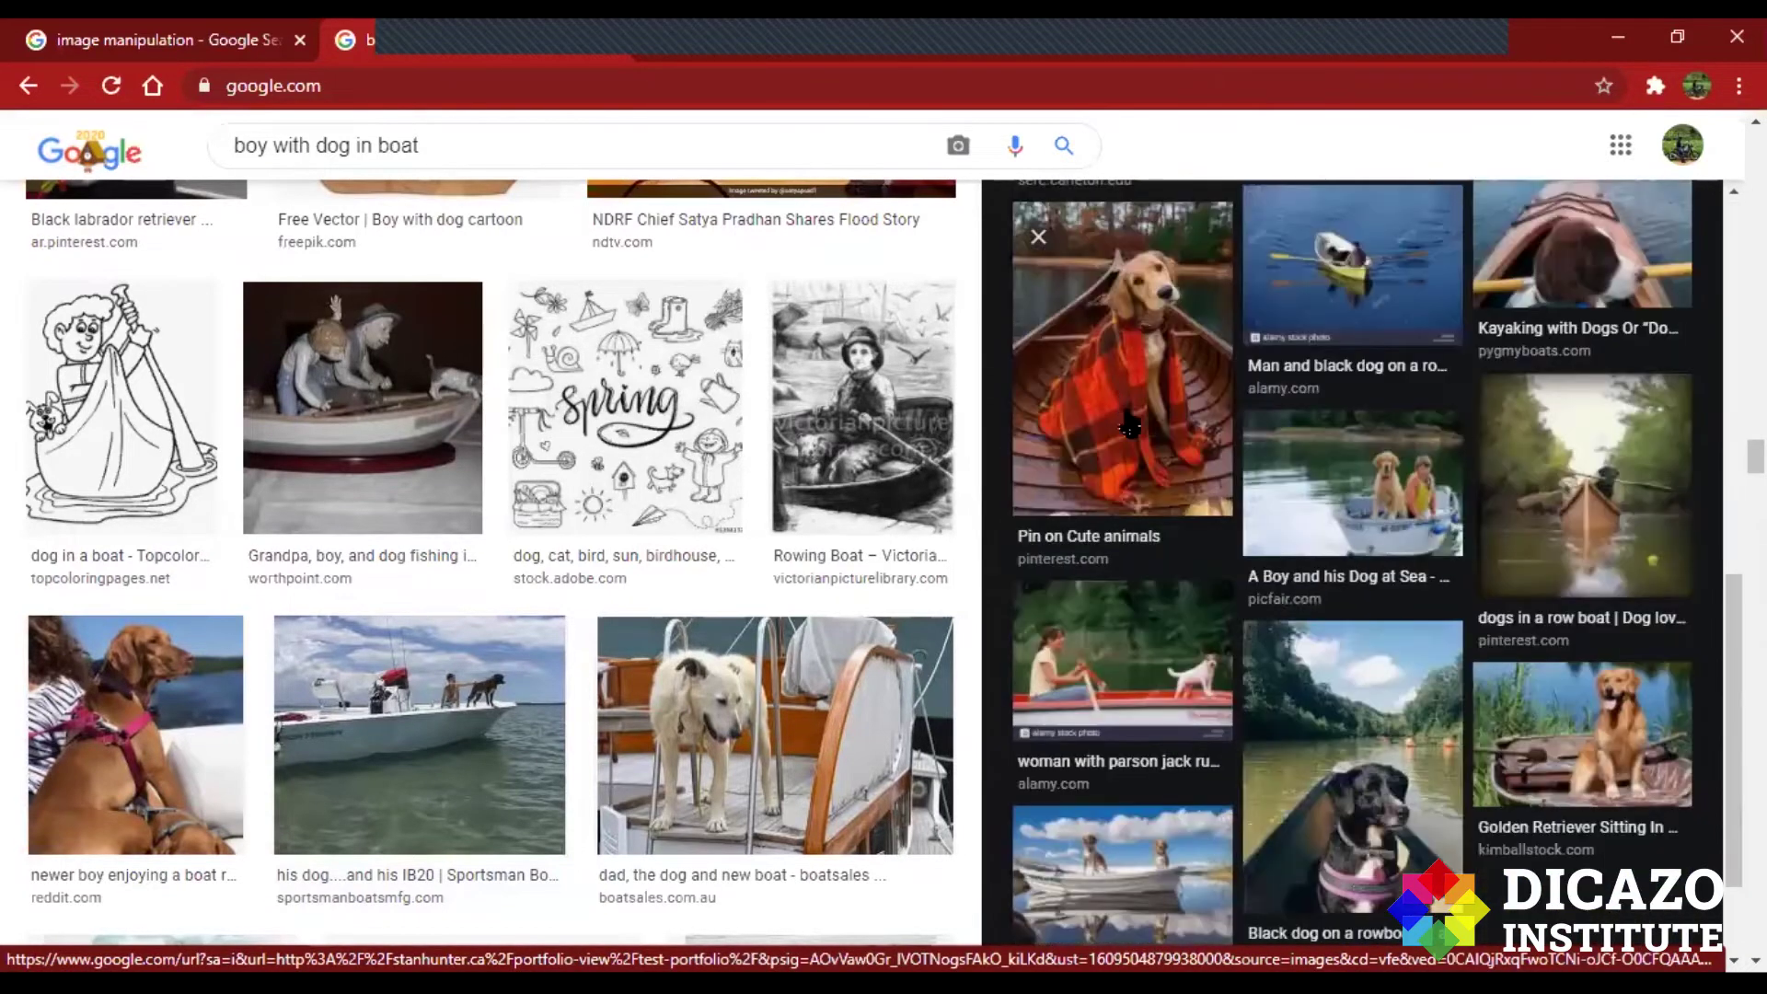
scroll(1119, 644, down, 2)
click(1120, 742)
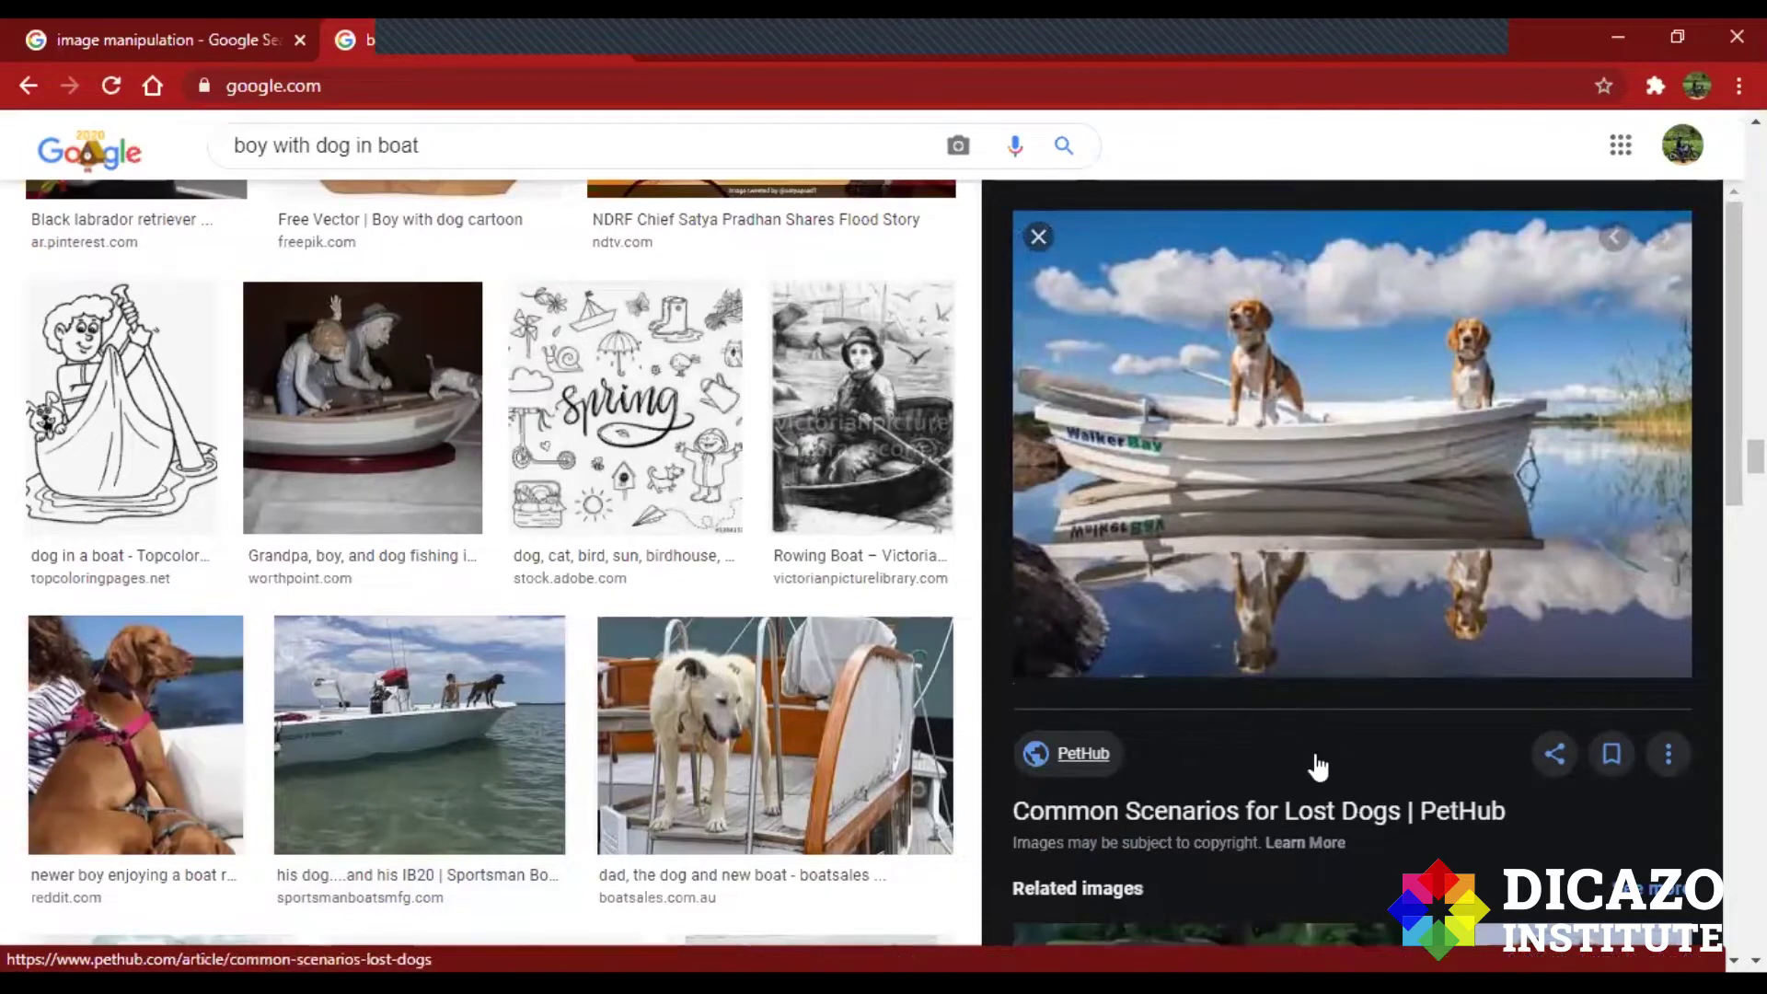
right_click(1286, 592)
click(1426, 360)
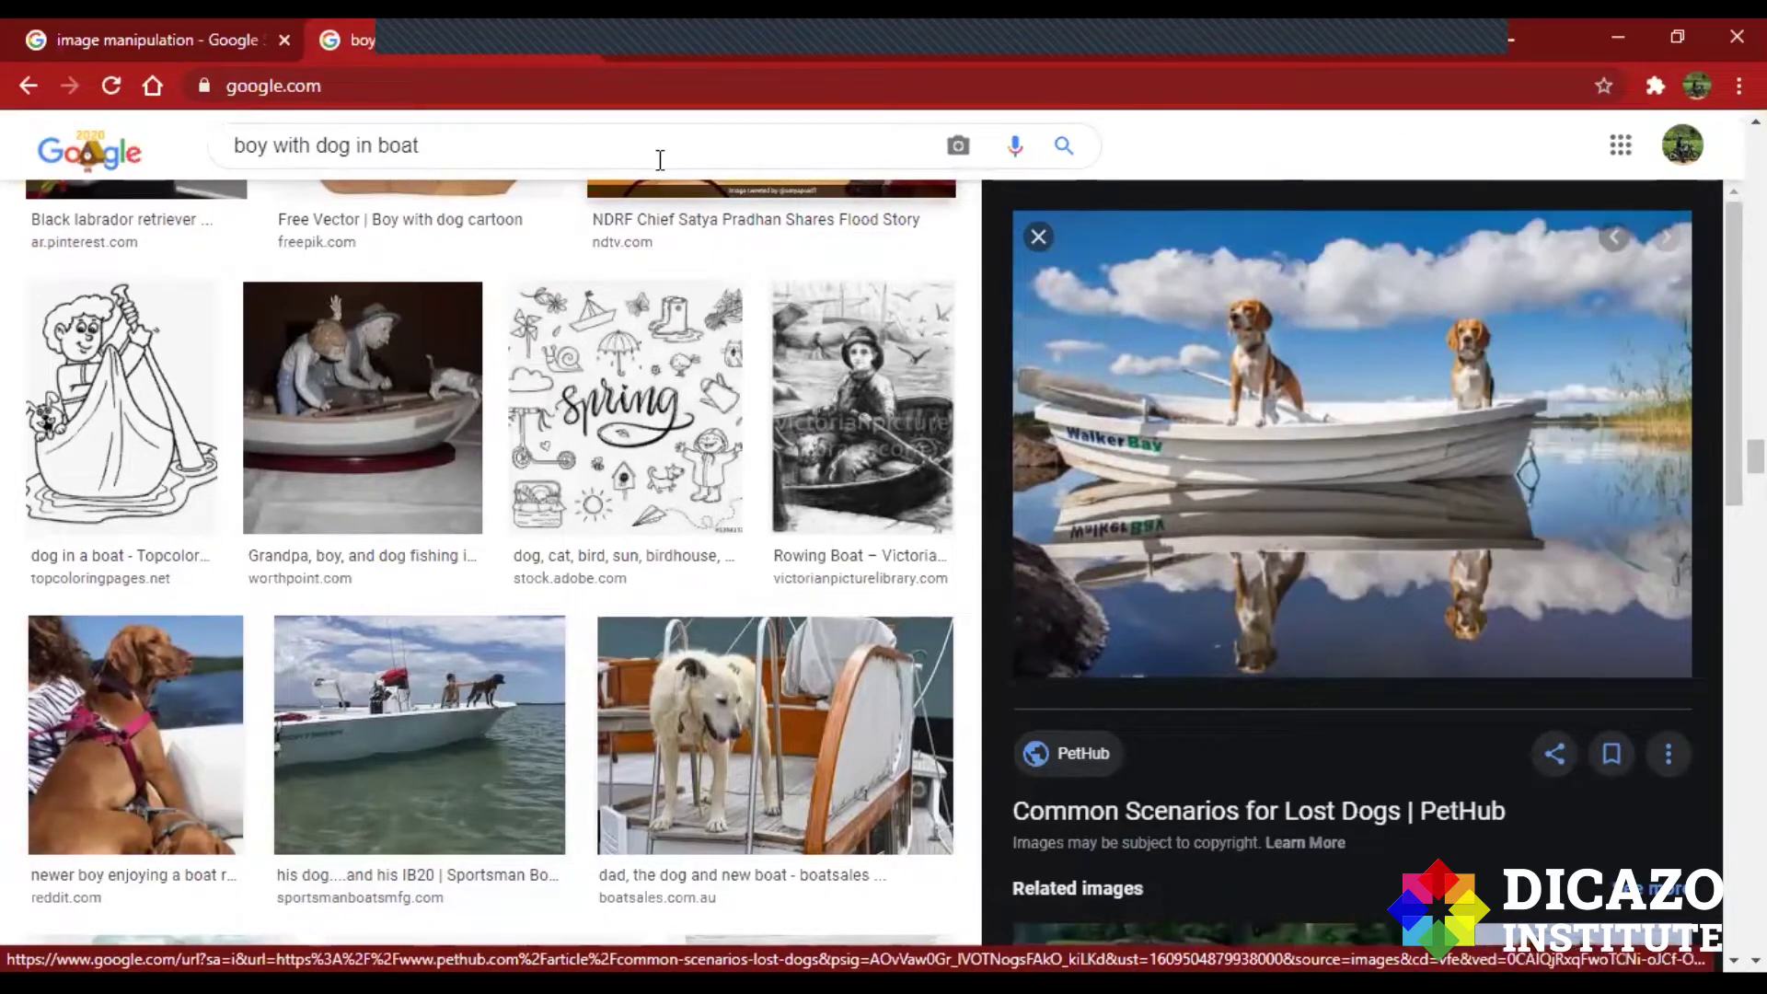
Begin saving the Statue of Liberty PNG from its image tab.
click(631, 47)
right_click(843, 683)
click(875, 720)
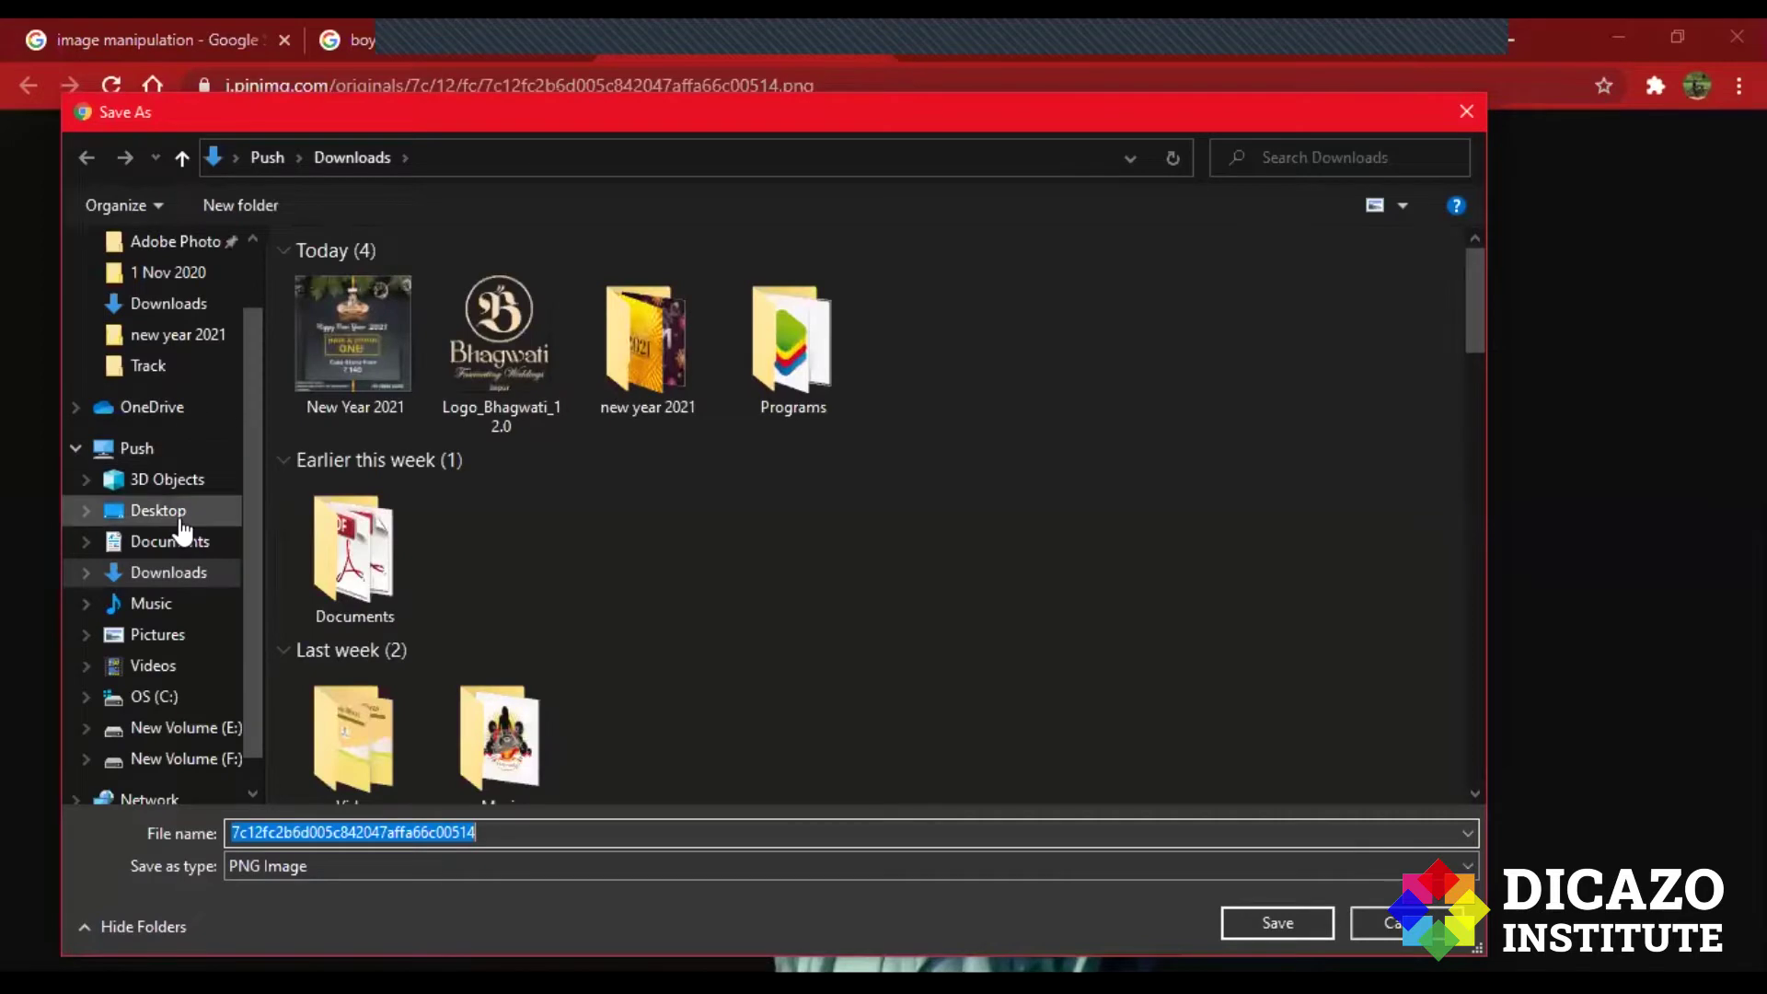
Save the Statue of Liberty PNG and 'Beagles in Rowboat' photo to the Desktop.
click(165, 510)
click(1262, 927)
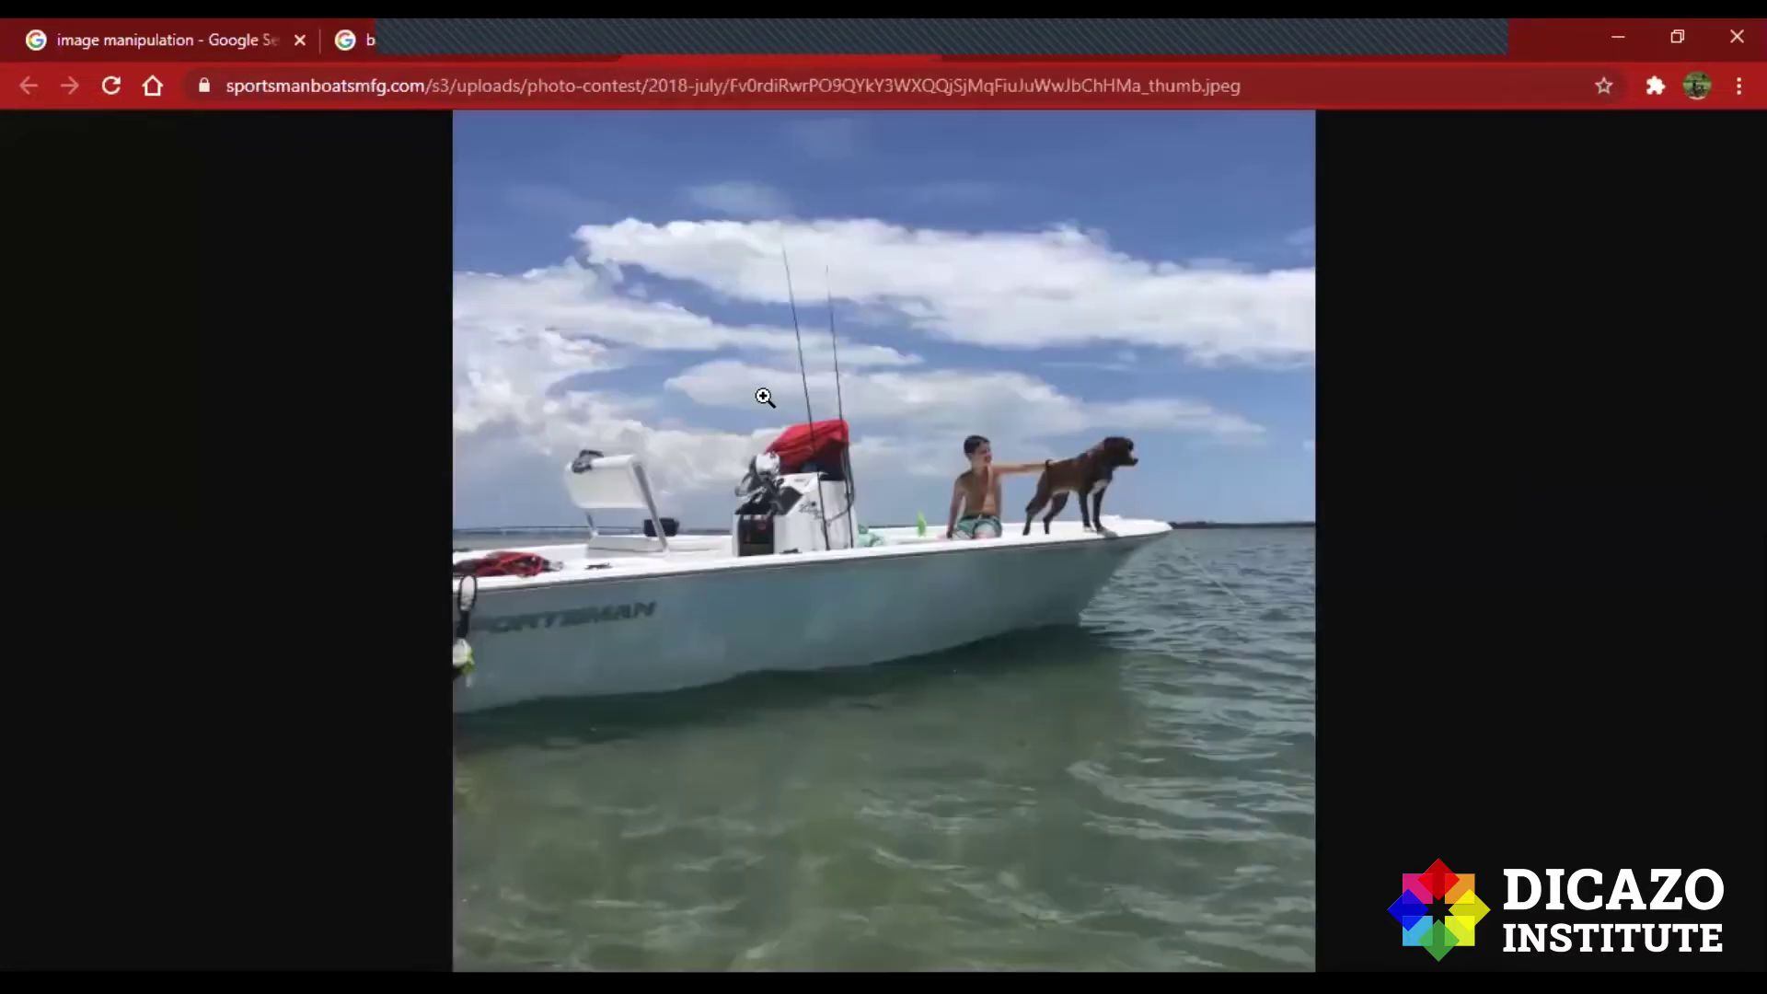
click(1001, 55)
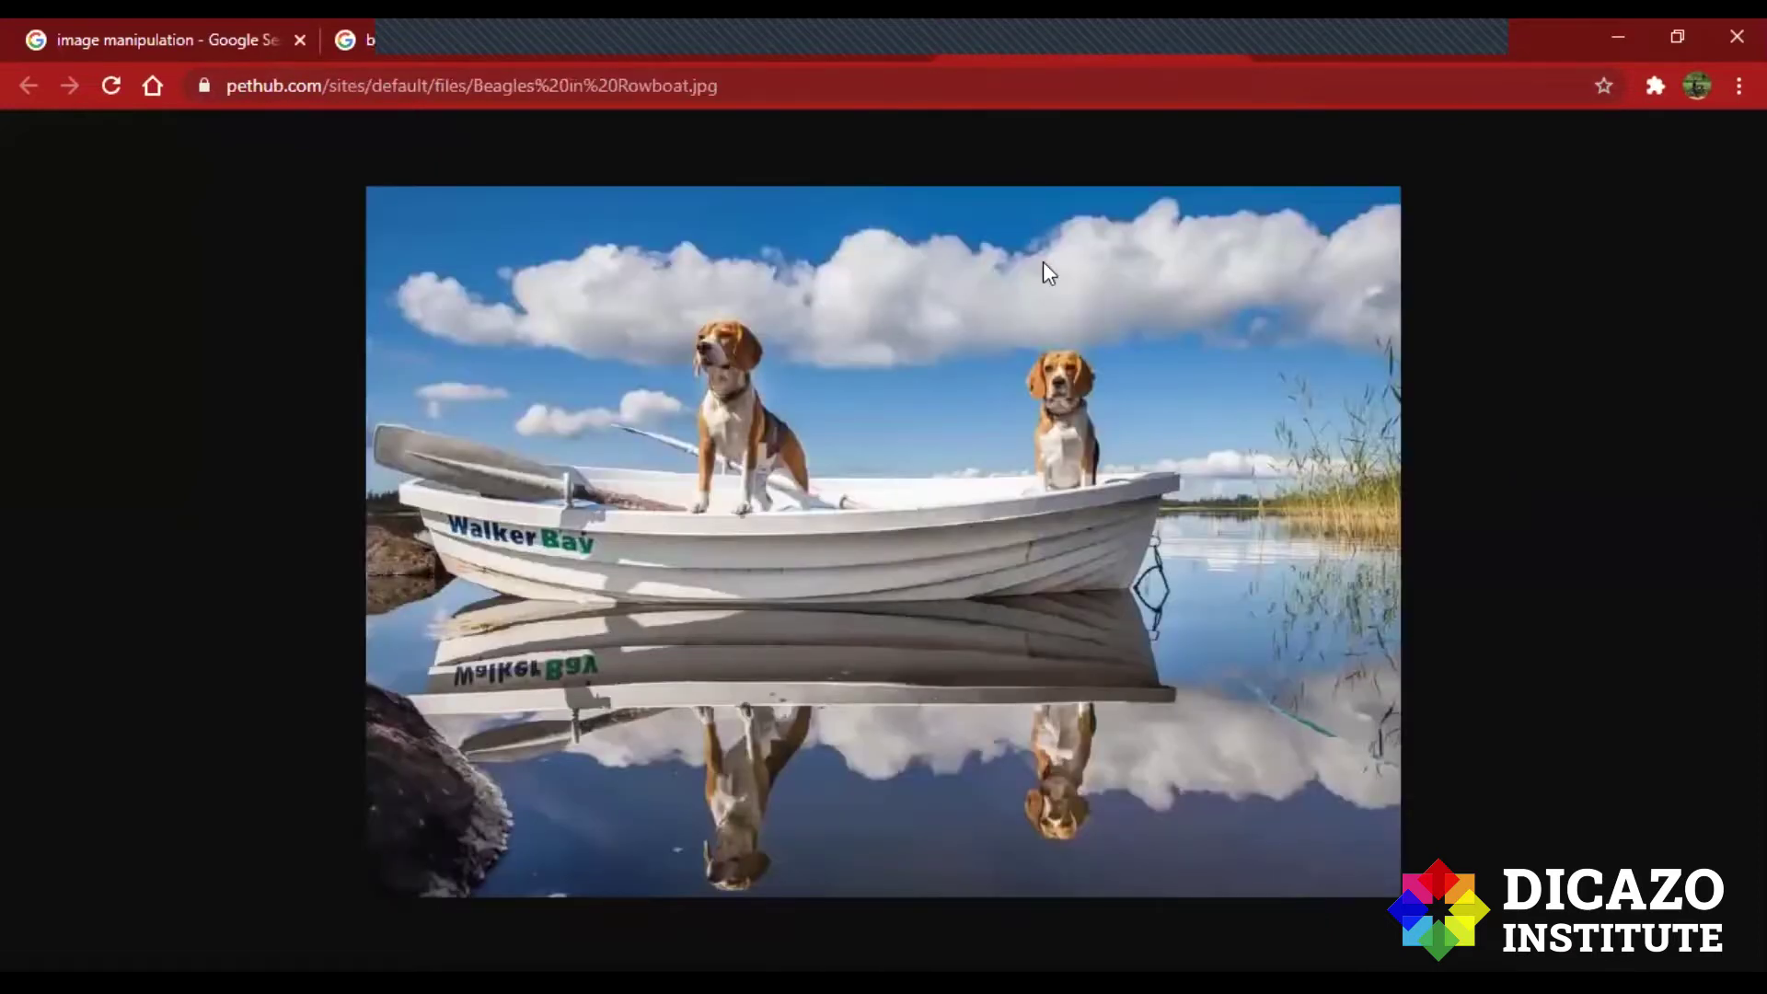
right_click(983, 375)
click(1045, 422)
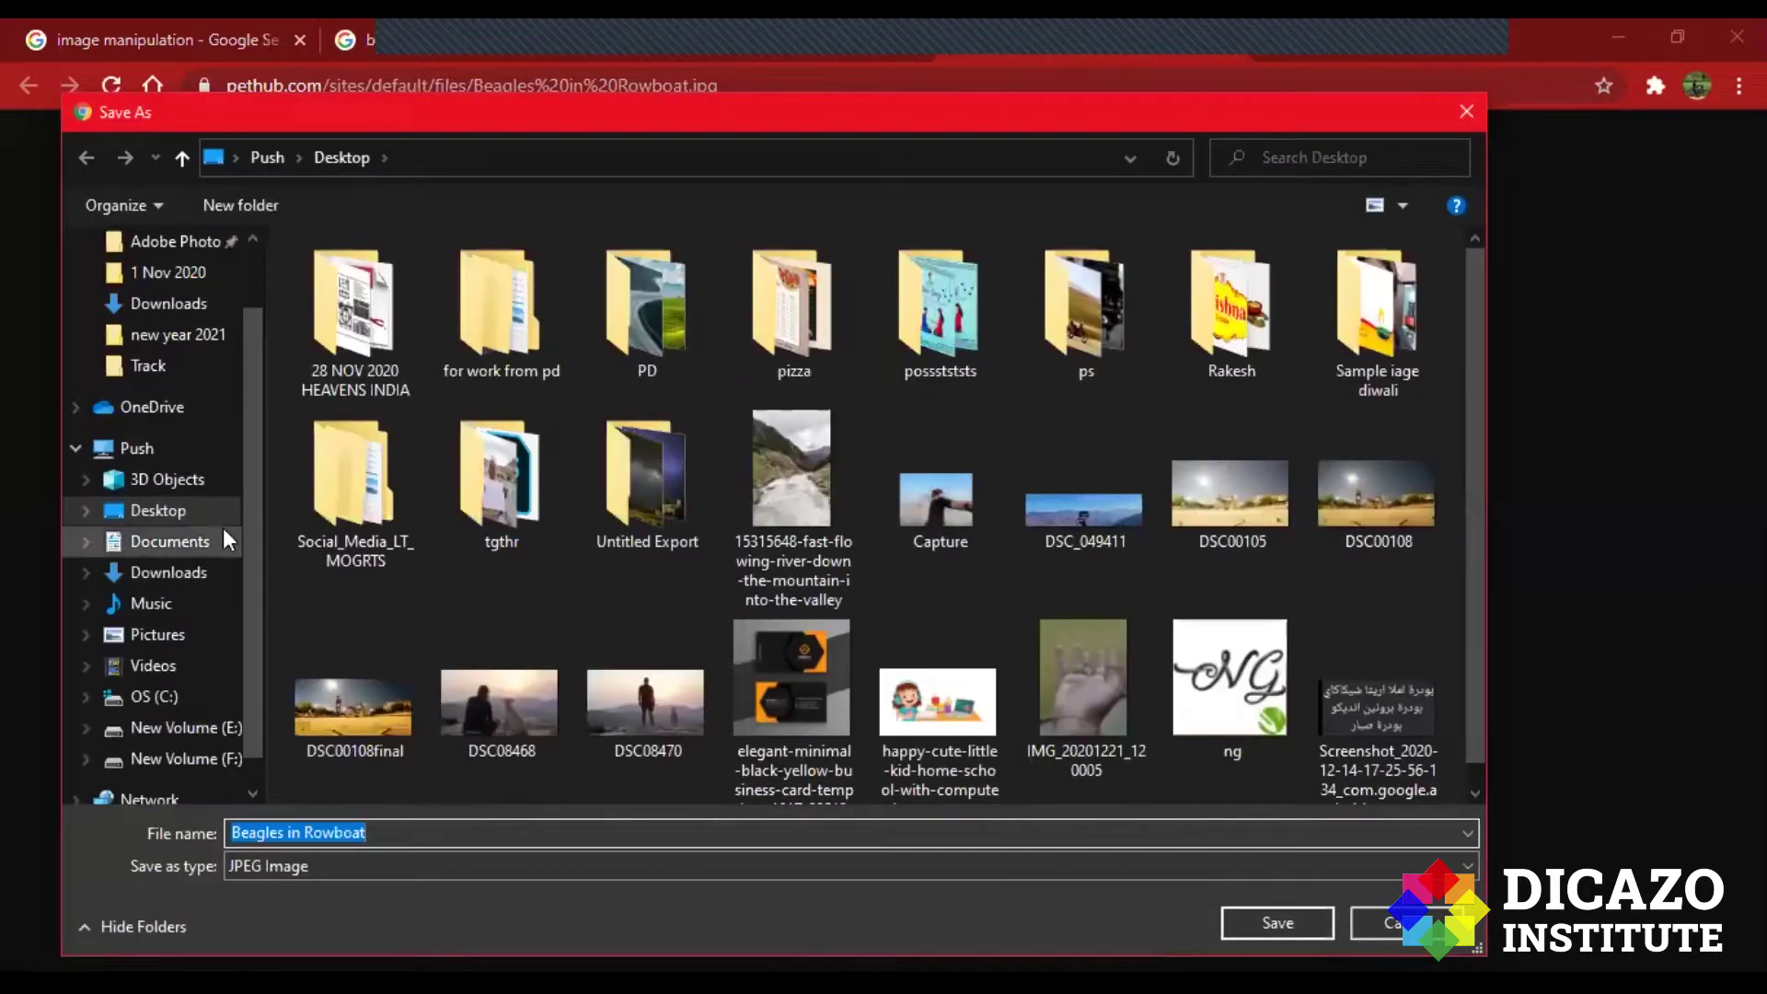
click(1295, 929)
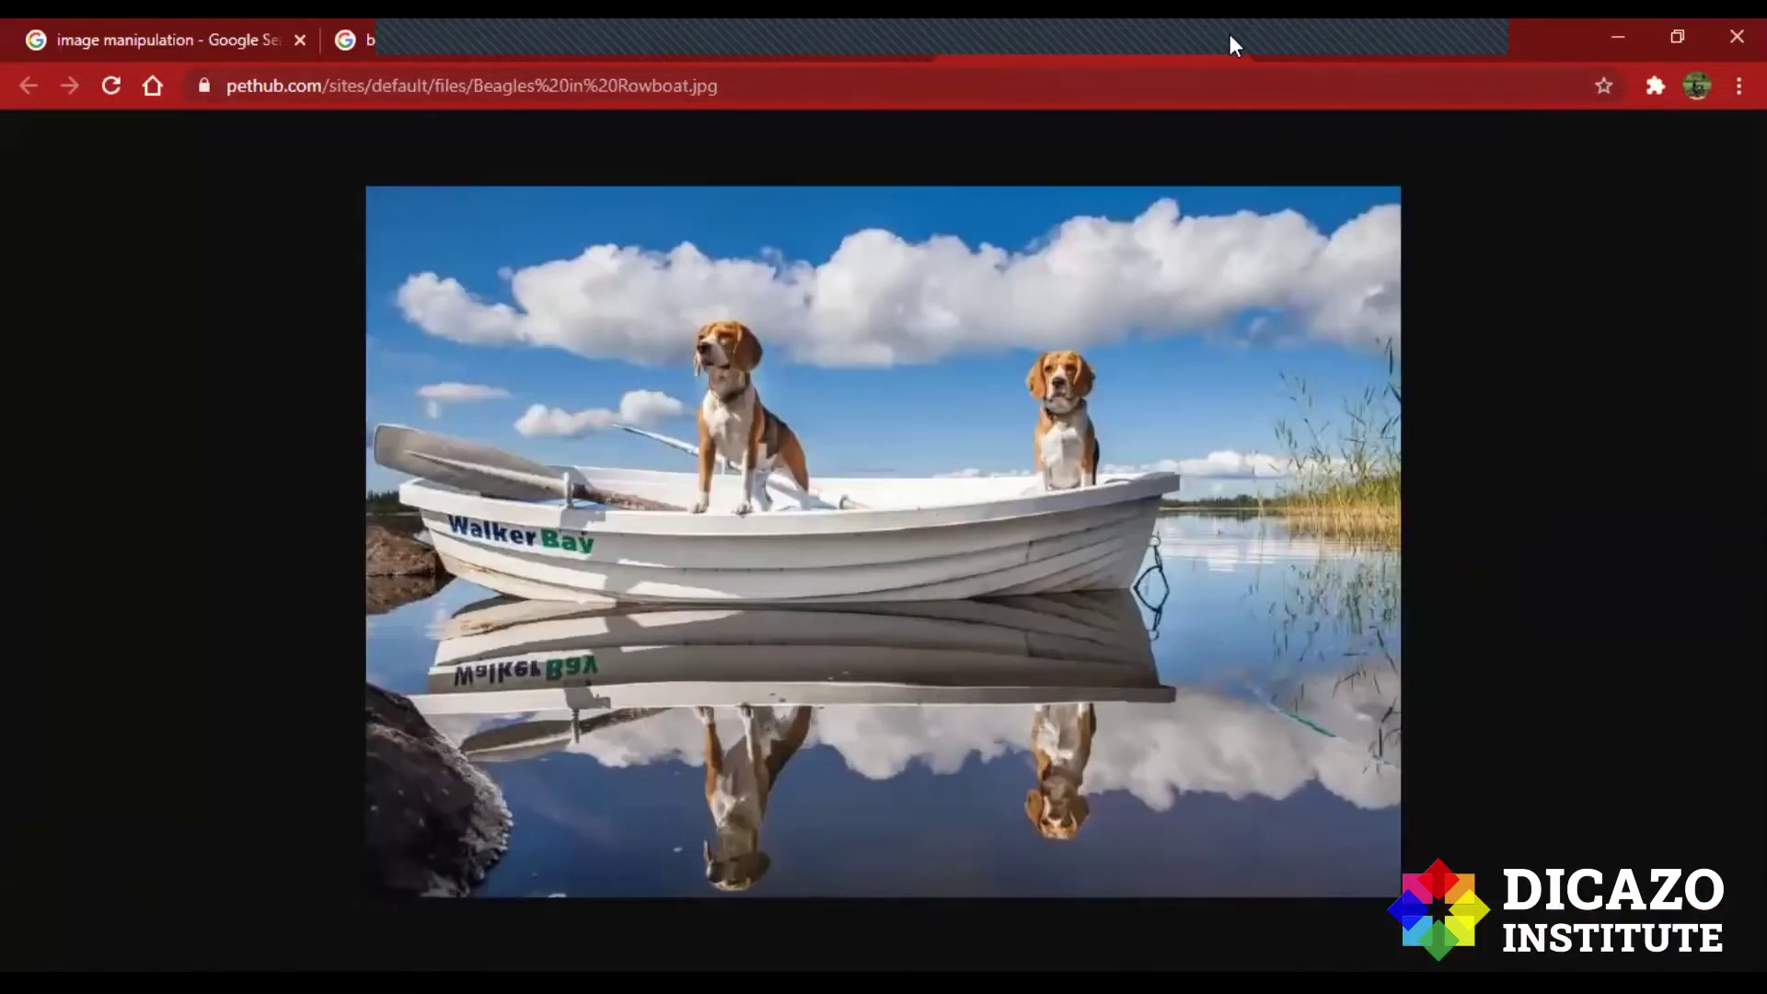
Close the beagles photo tab and return to the image manipulation results.
click(1230, 38)
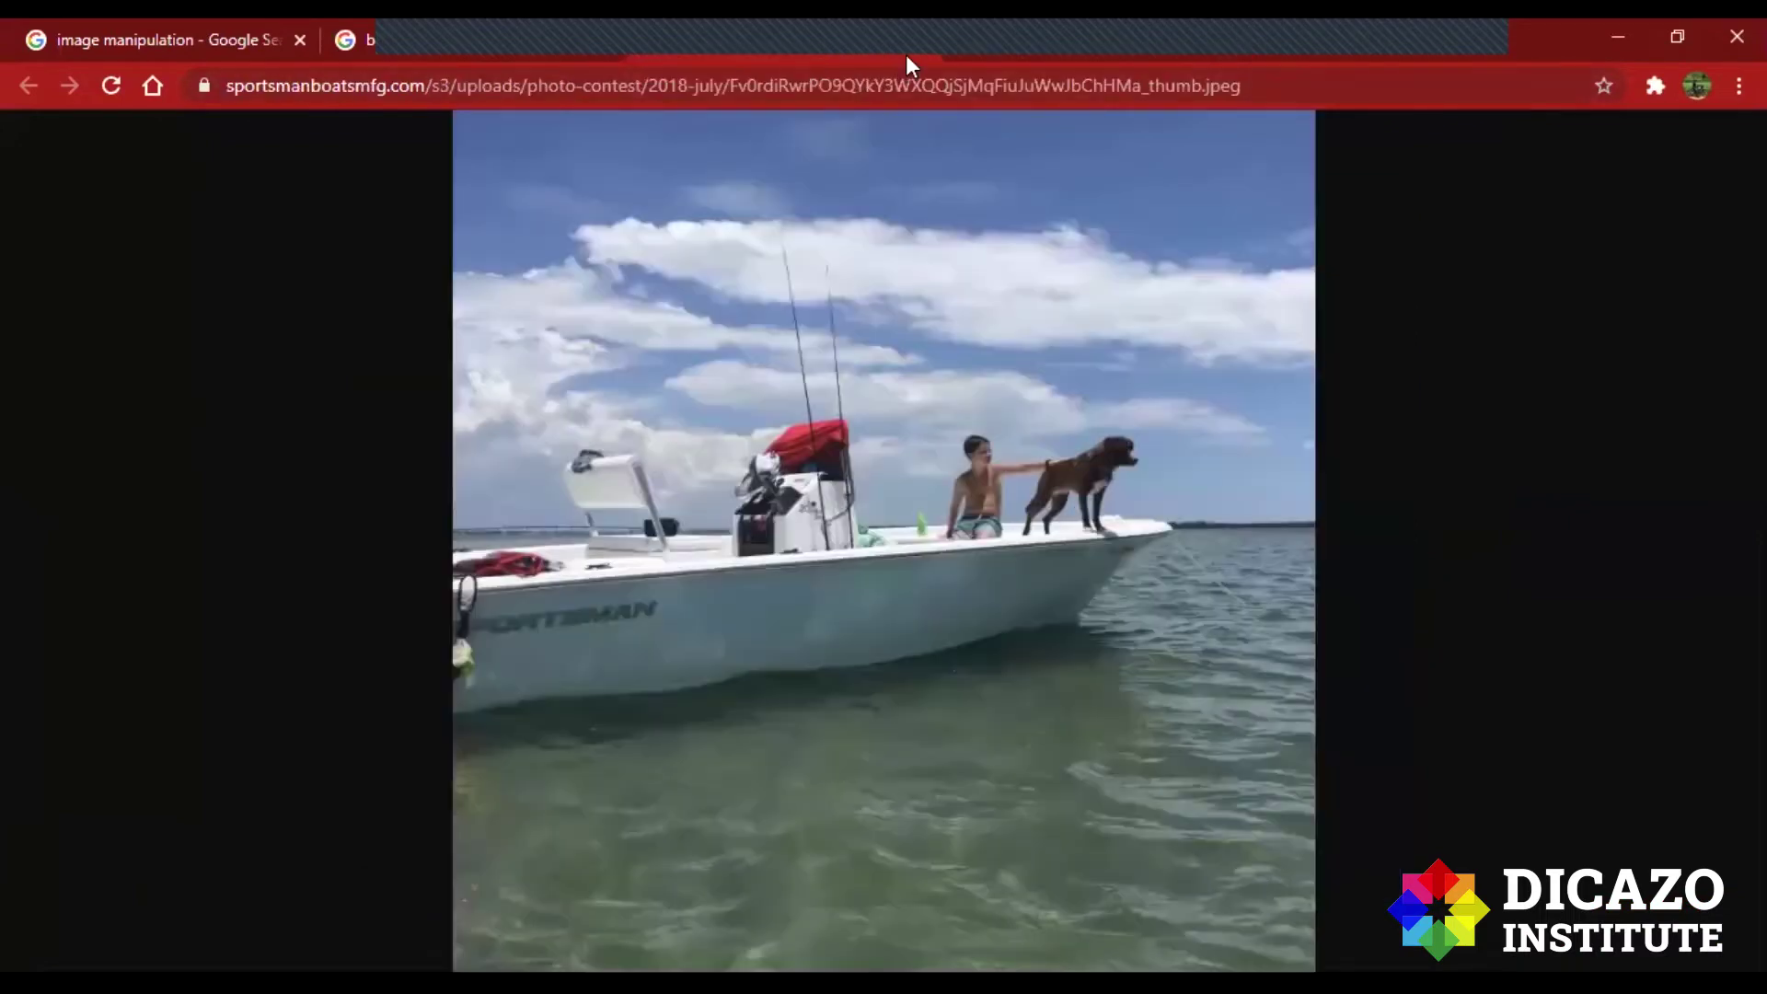
click(510, 44)
click(243, 40)
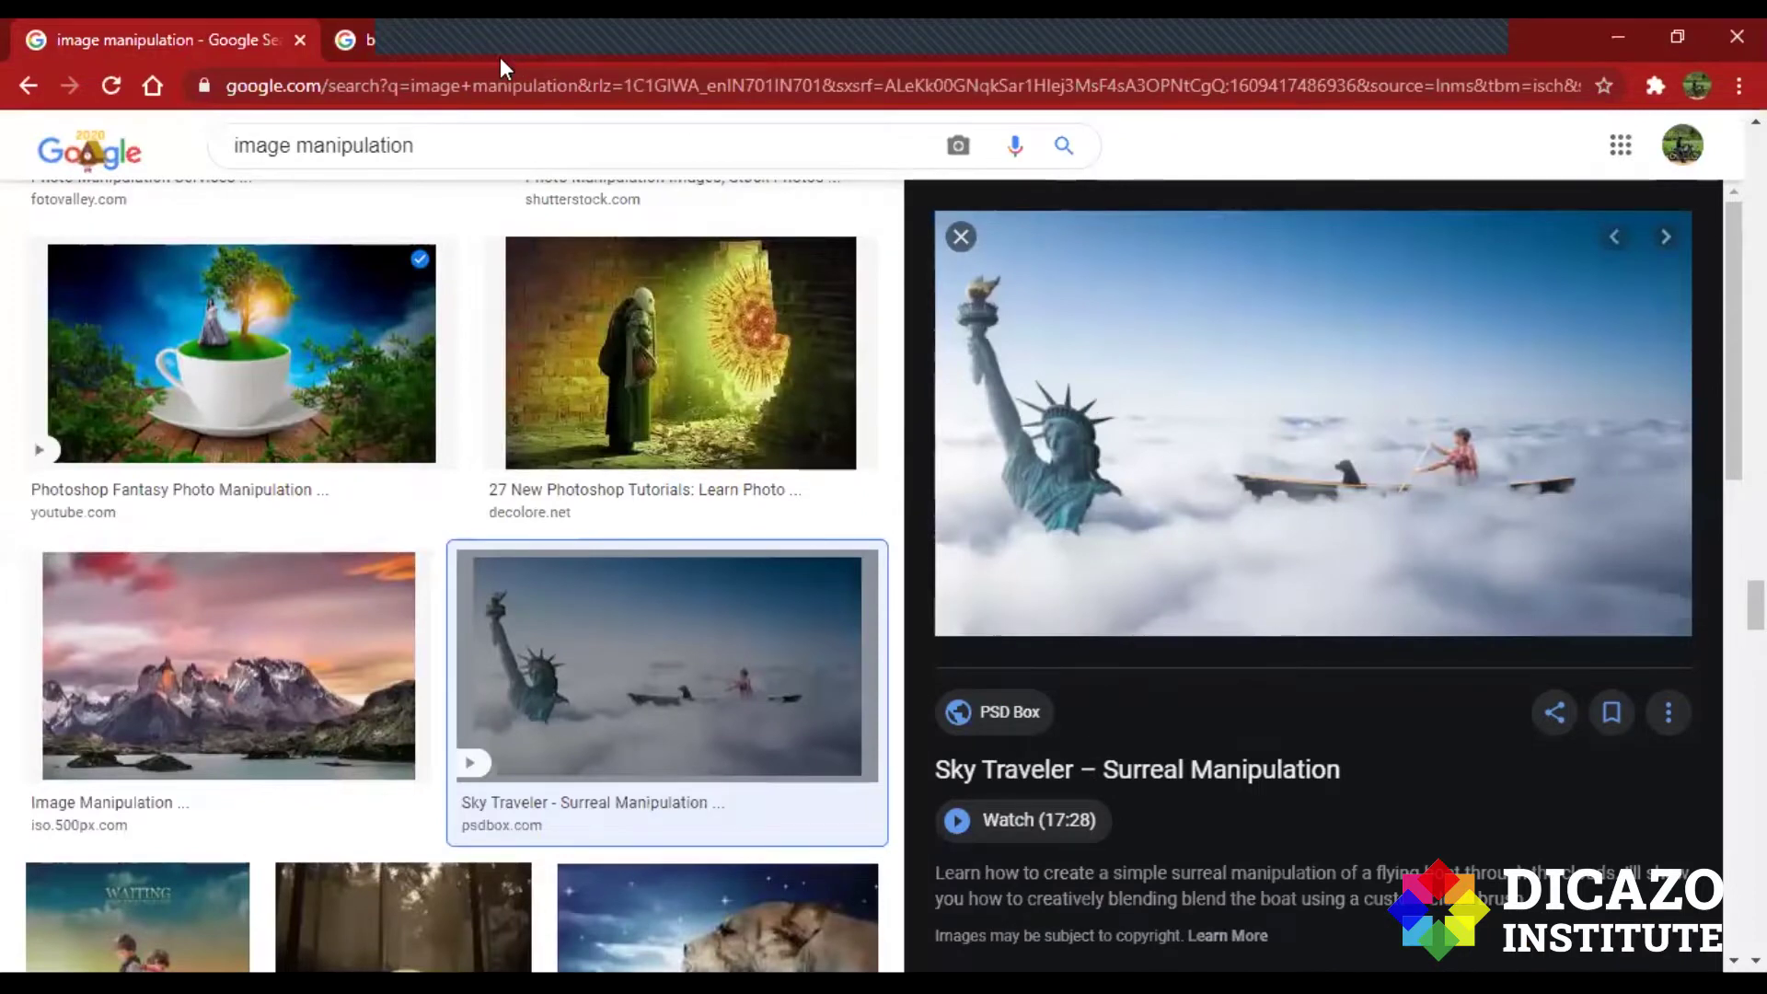
Go back to the 'boy with dog in boat' results and look through them.
scroll(399, 368, down, 5)
scroll(406, 347, down, 5)
scroll(406, 347, down, 5)
click(467, 51)
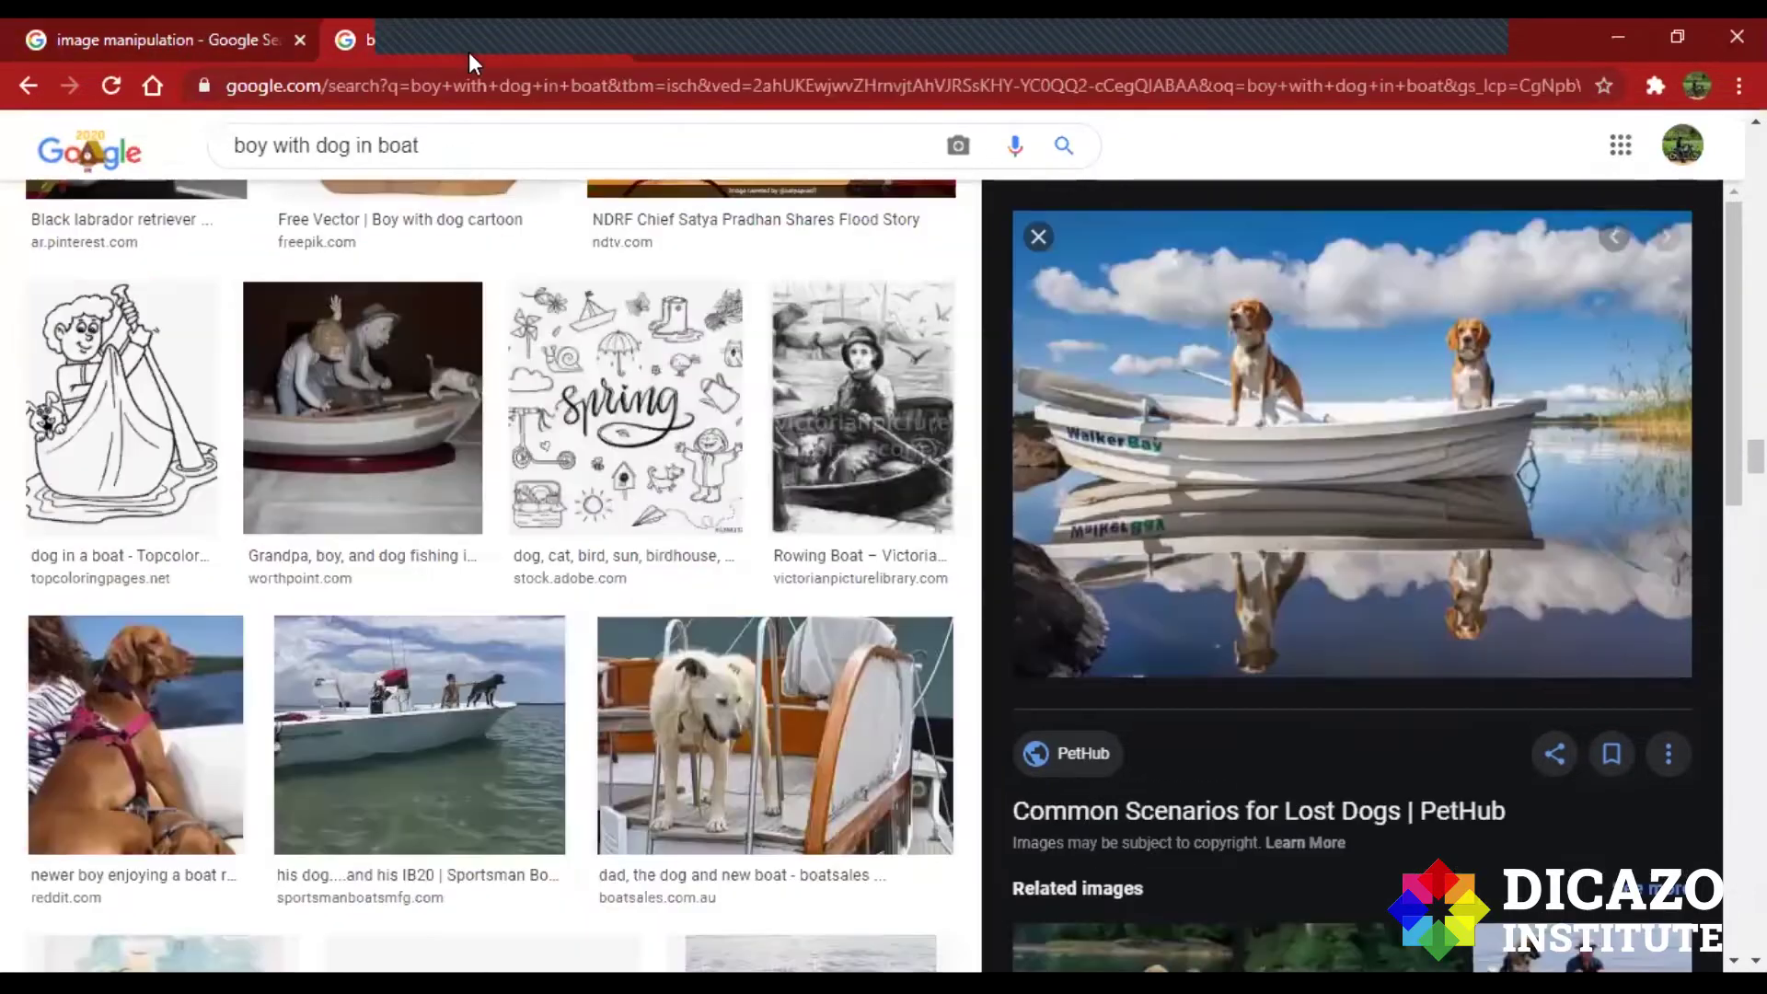
scroll(406, 331, up, 3)
scroll(406, 331, down, 5)
scroll(406, 331, down, 5)
scroll(406, 331, down, 5)
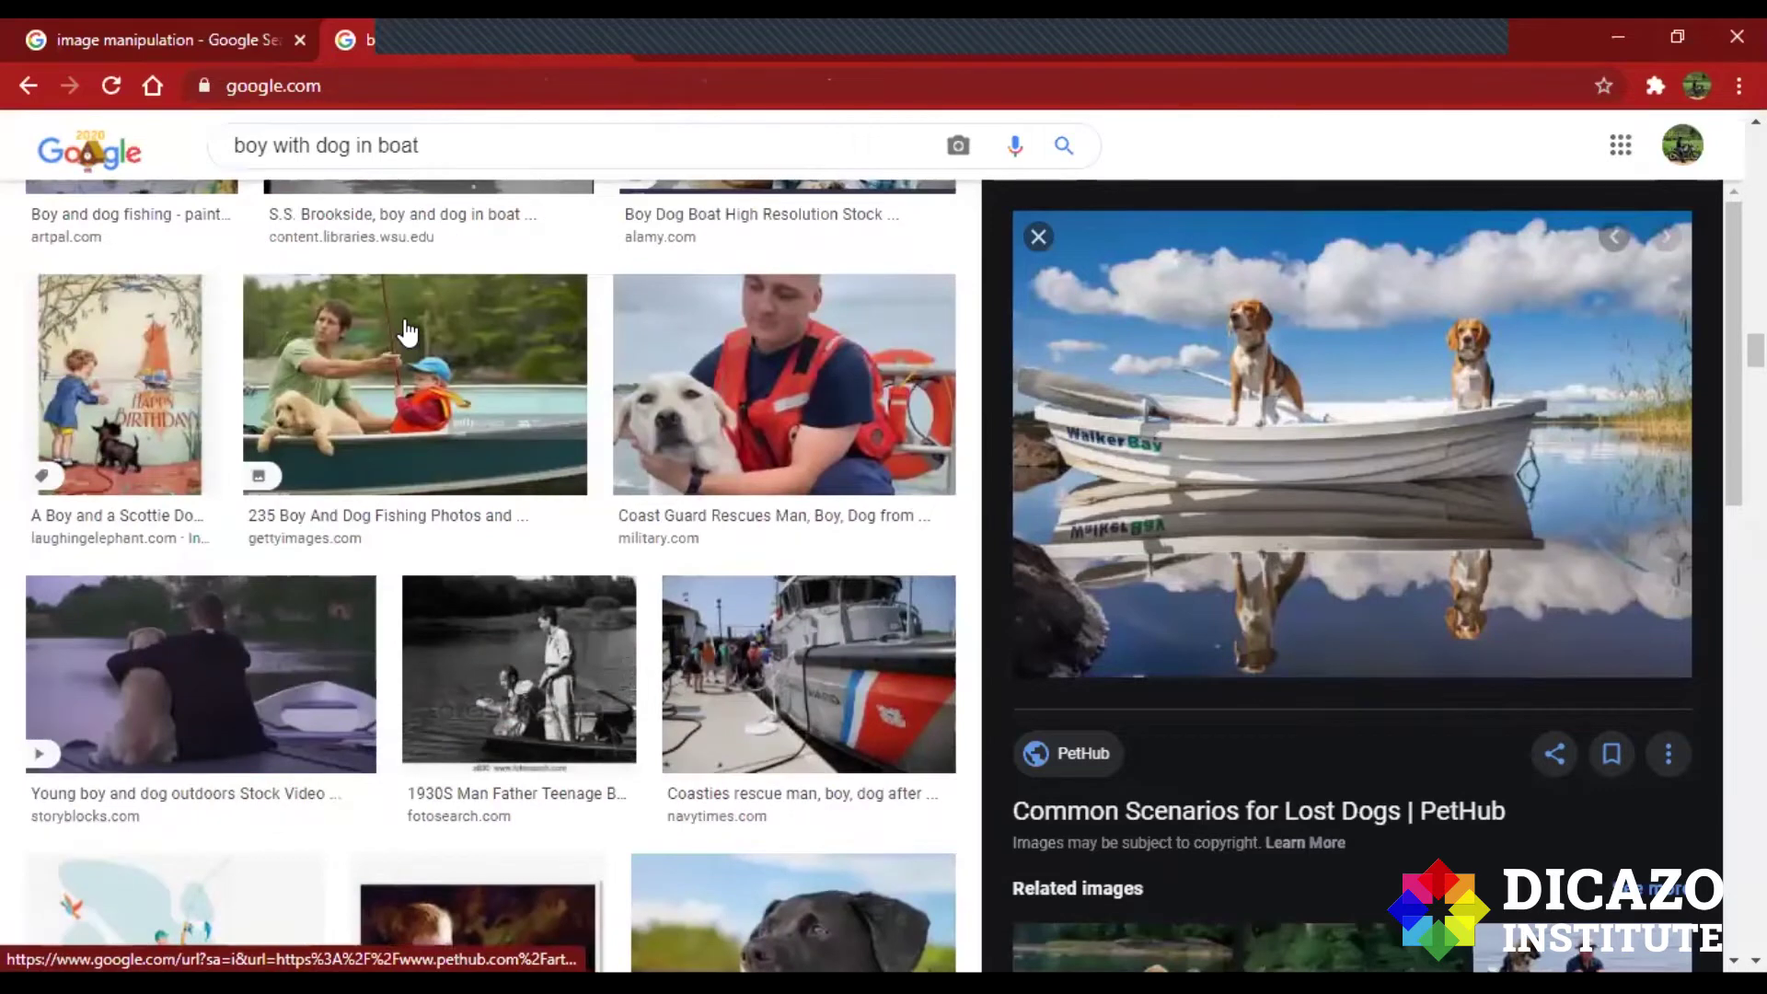
scroll(406, 331, up, 5)
scroll(406, 331, up, 5)
scroll(405, 331, up, 5)
scroll(406, 332, up, 5)
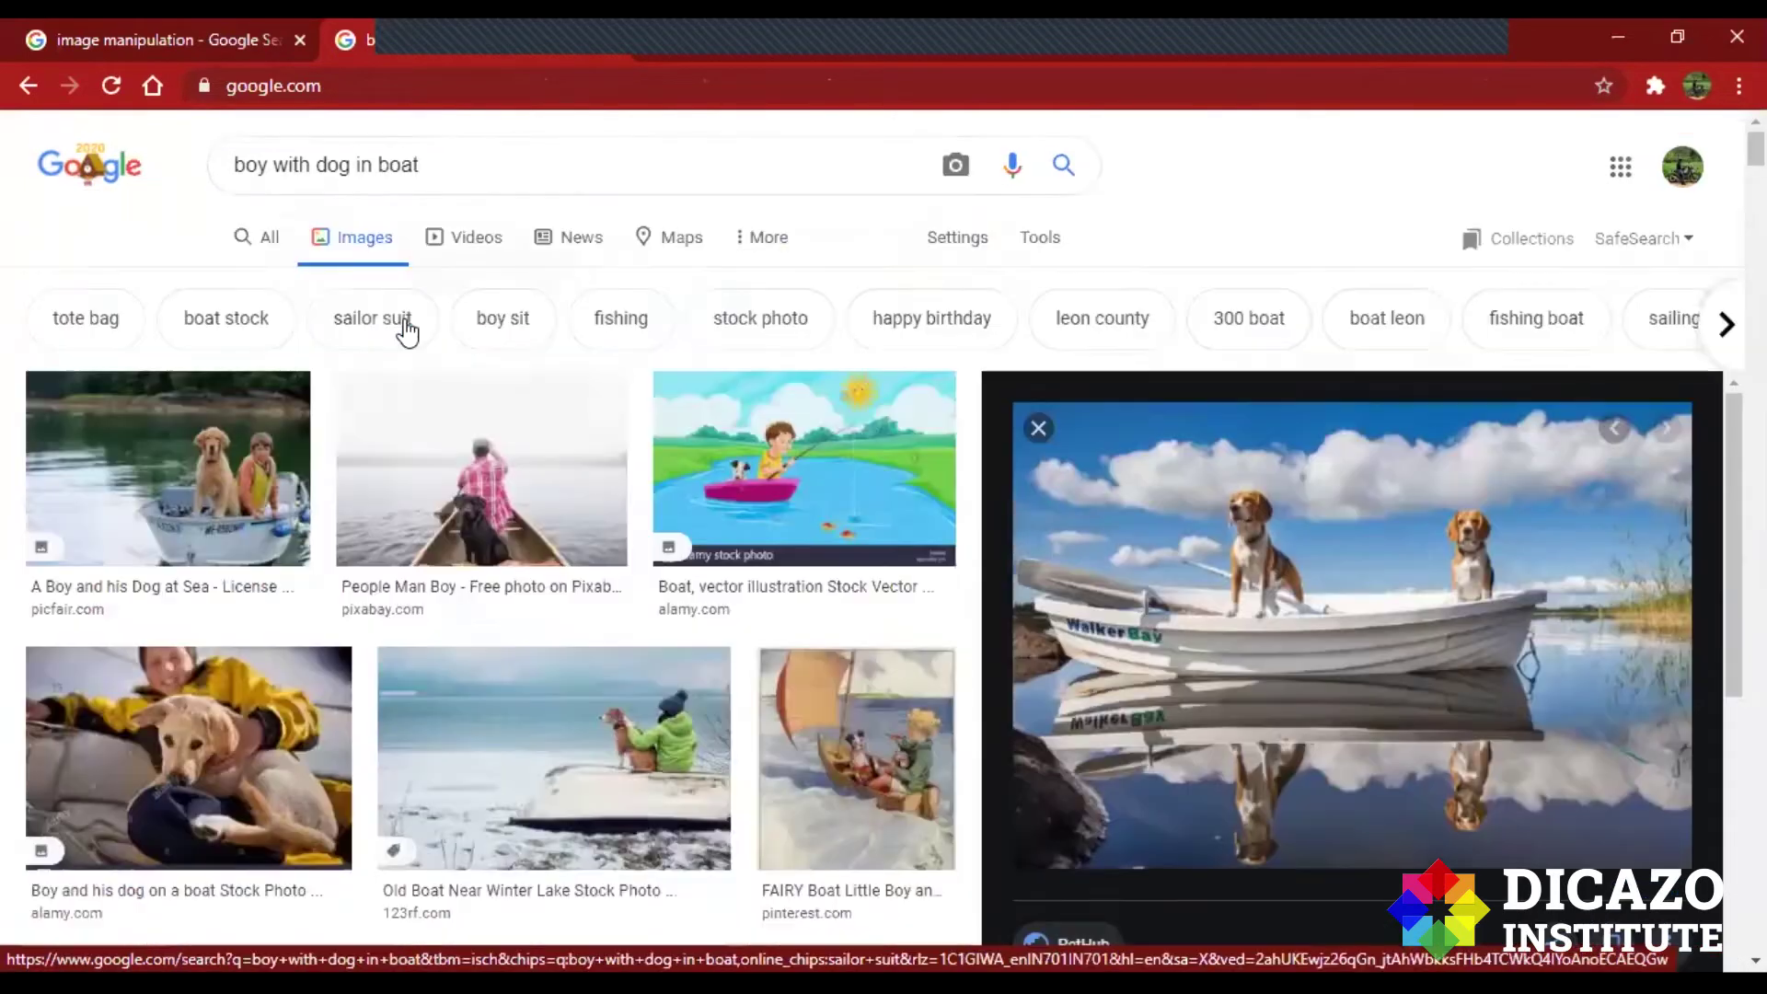
Replace the query and search Google Images for 'above clouds wallpaper'.
drag(425, 166, 12, 174)
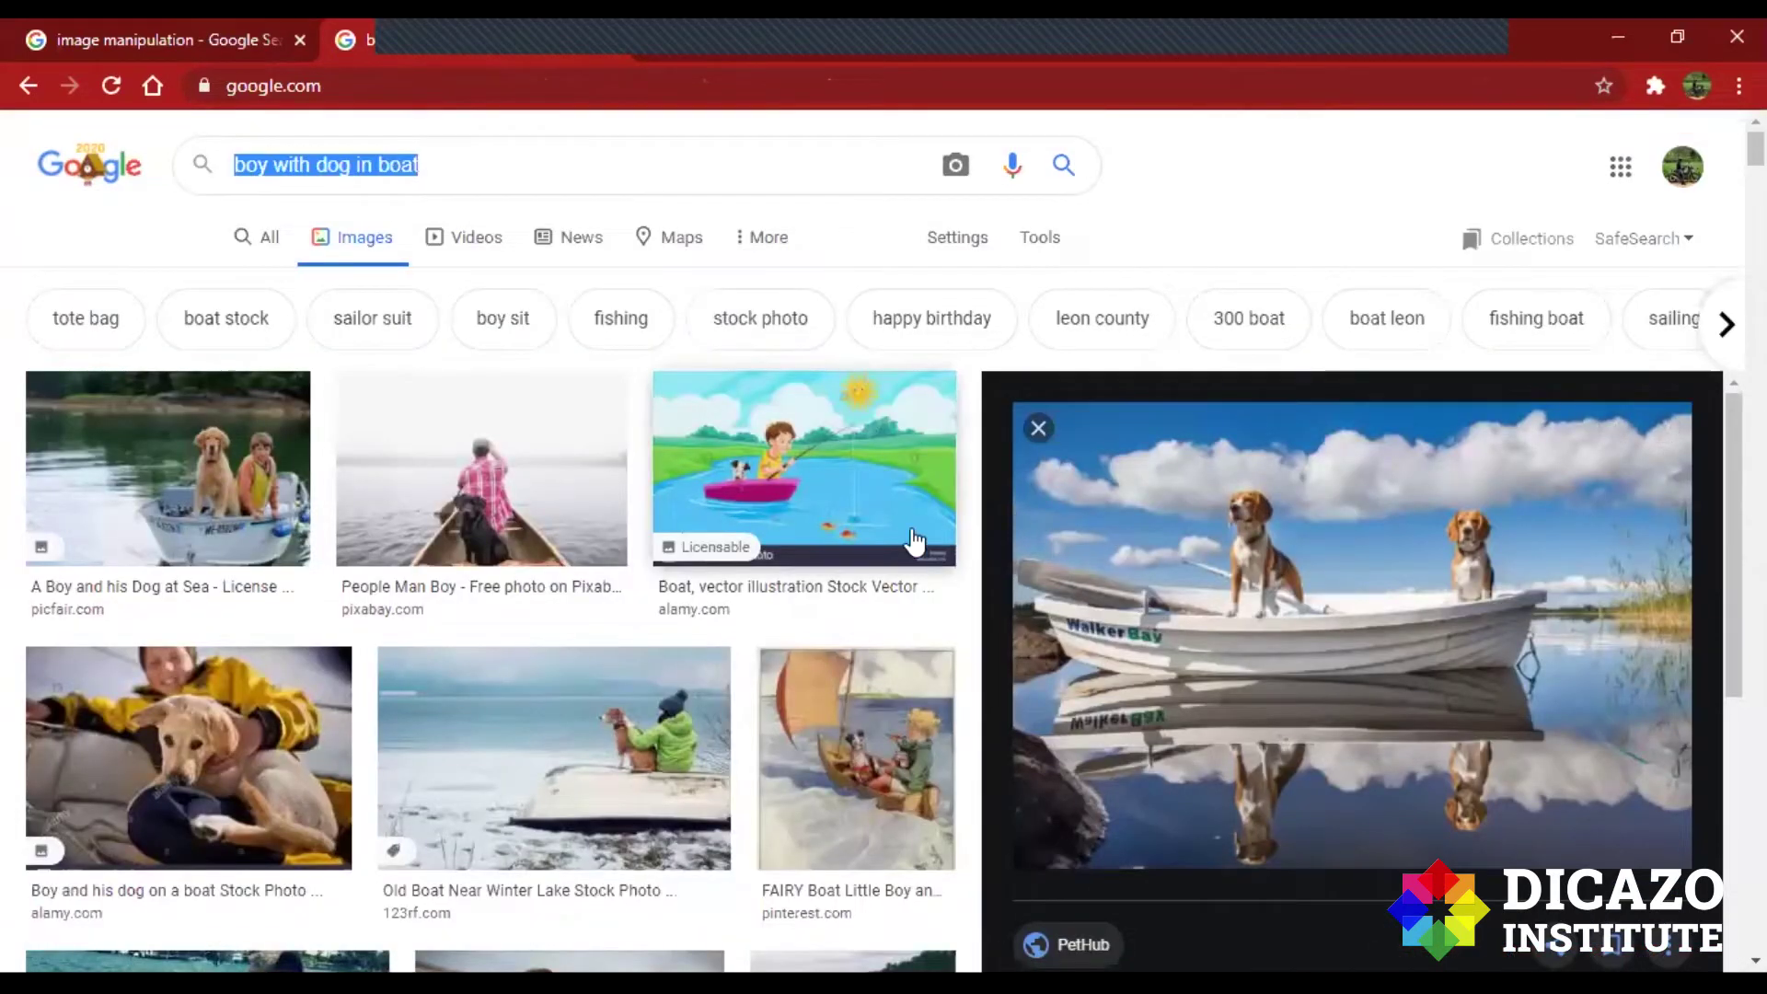
text(abouve)
text( clouds )
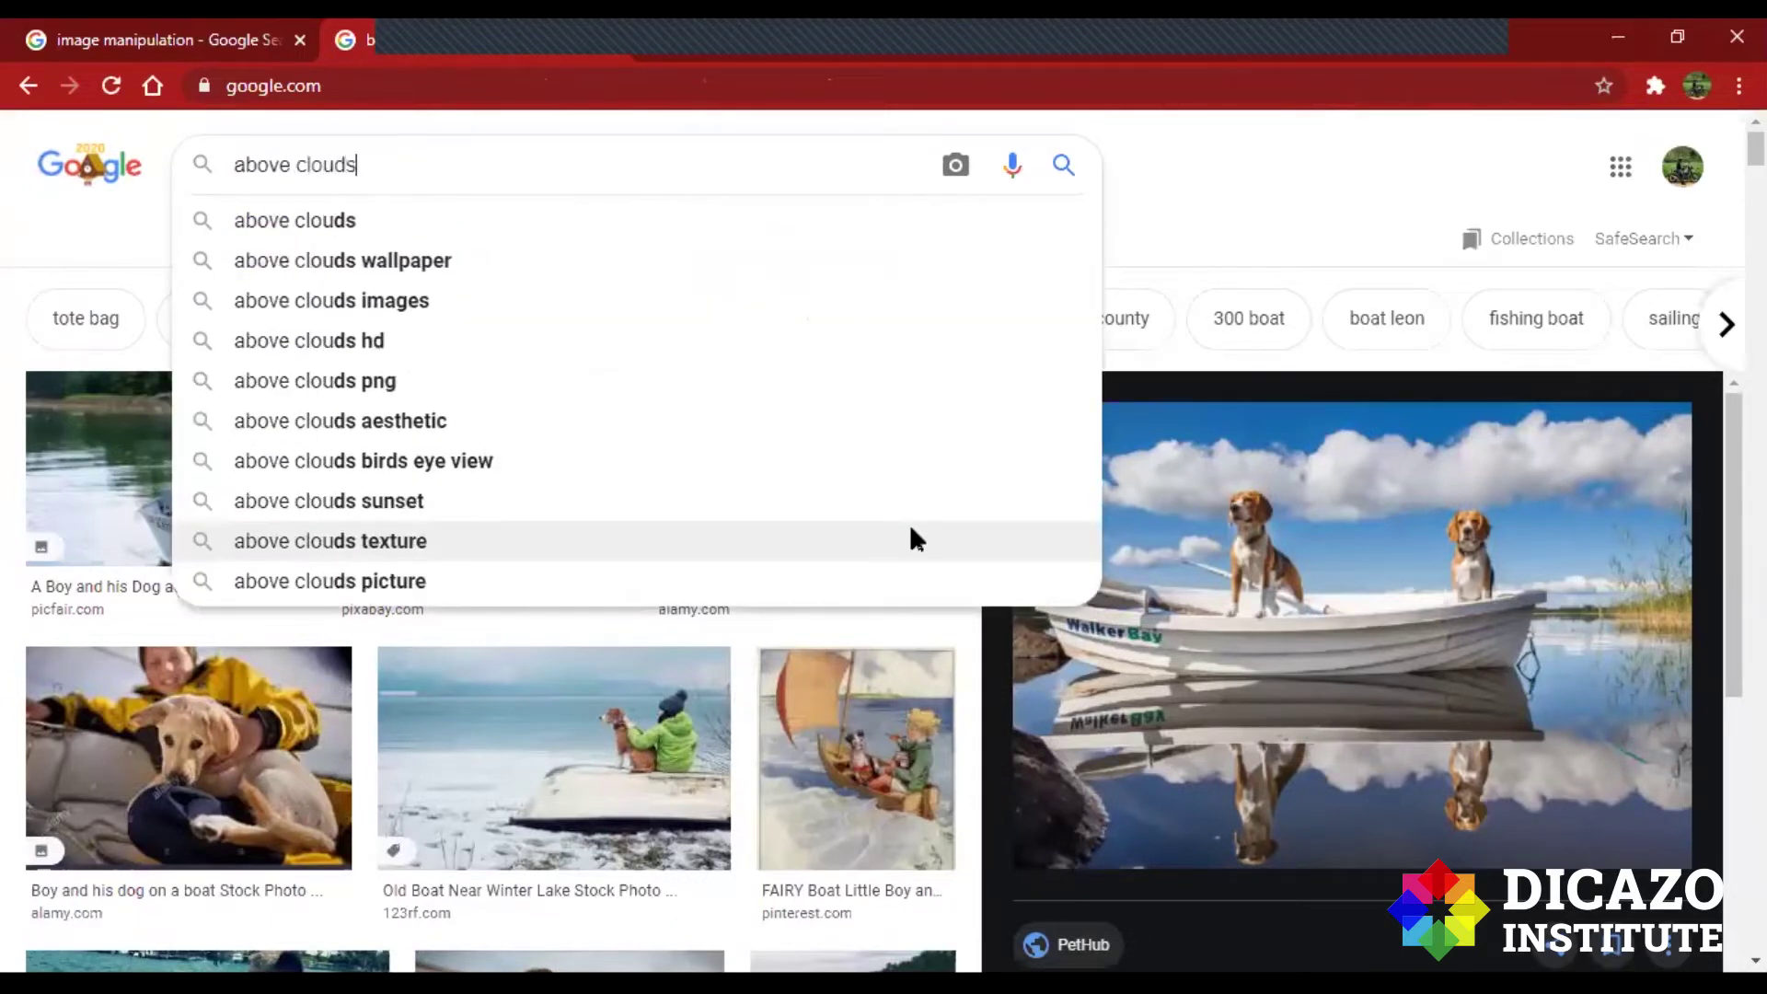
text(picture)
key(Up)
key(Up)
key(Up)
key(Up)
key(Up)
key(Up)
key(Up)
key(Up)
key(Return)
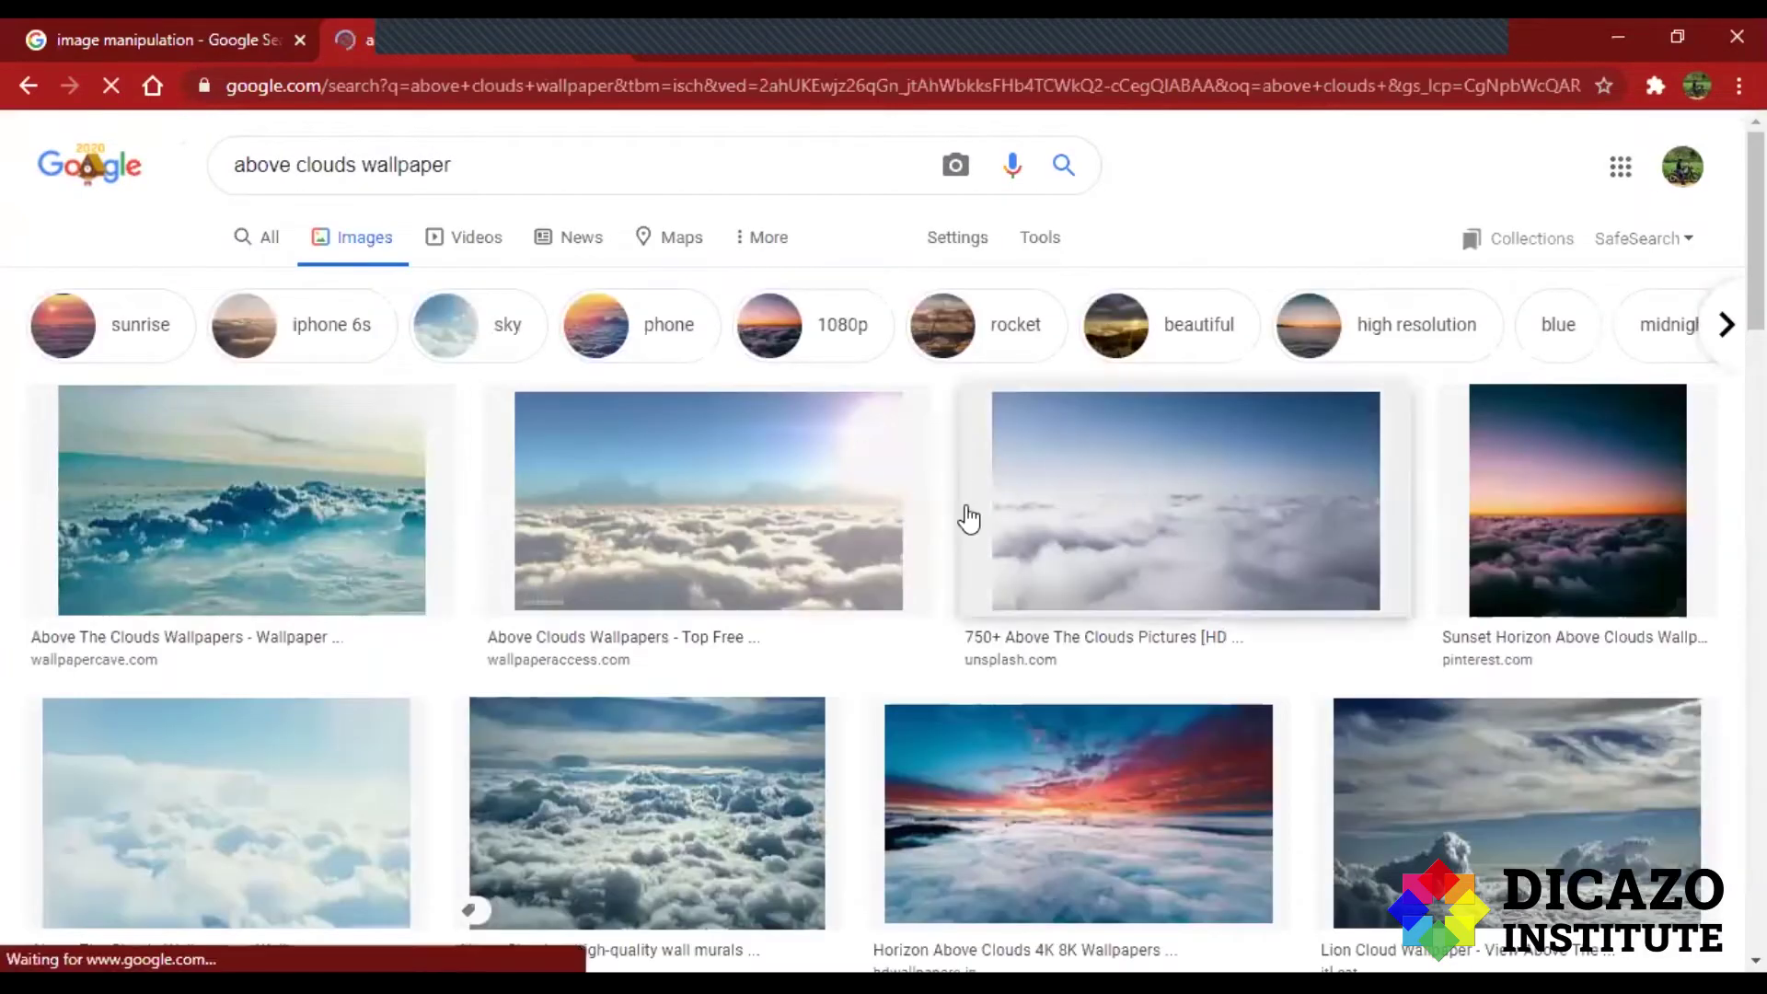
Scroll through the 'above clouds wallpaper' results, then back up toward the Unsplash clouds photo.
scroll(1385, 352, down, 2)
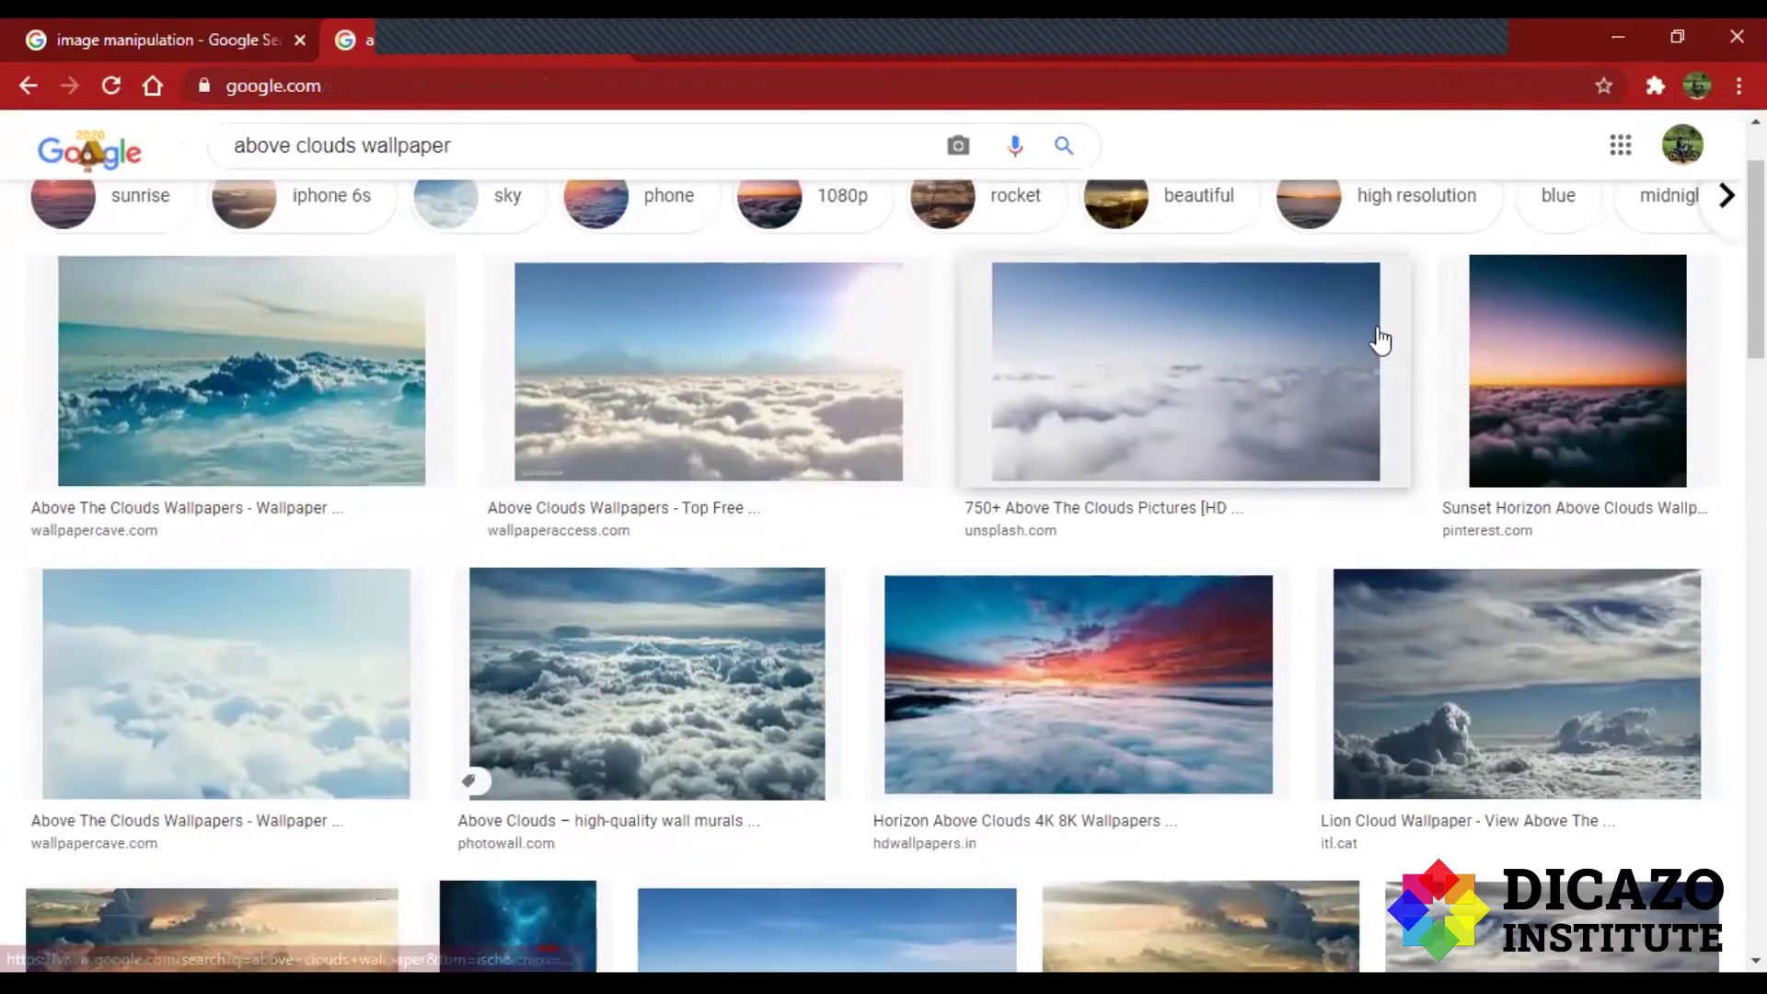
scroll(1353, 332, down, 1)
scroll(1282, 343, down, 2)
scroll(1279, 339, down, 3)
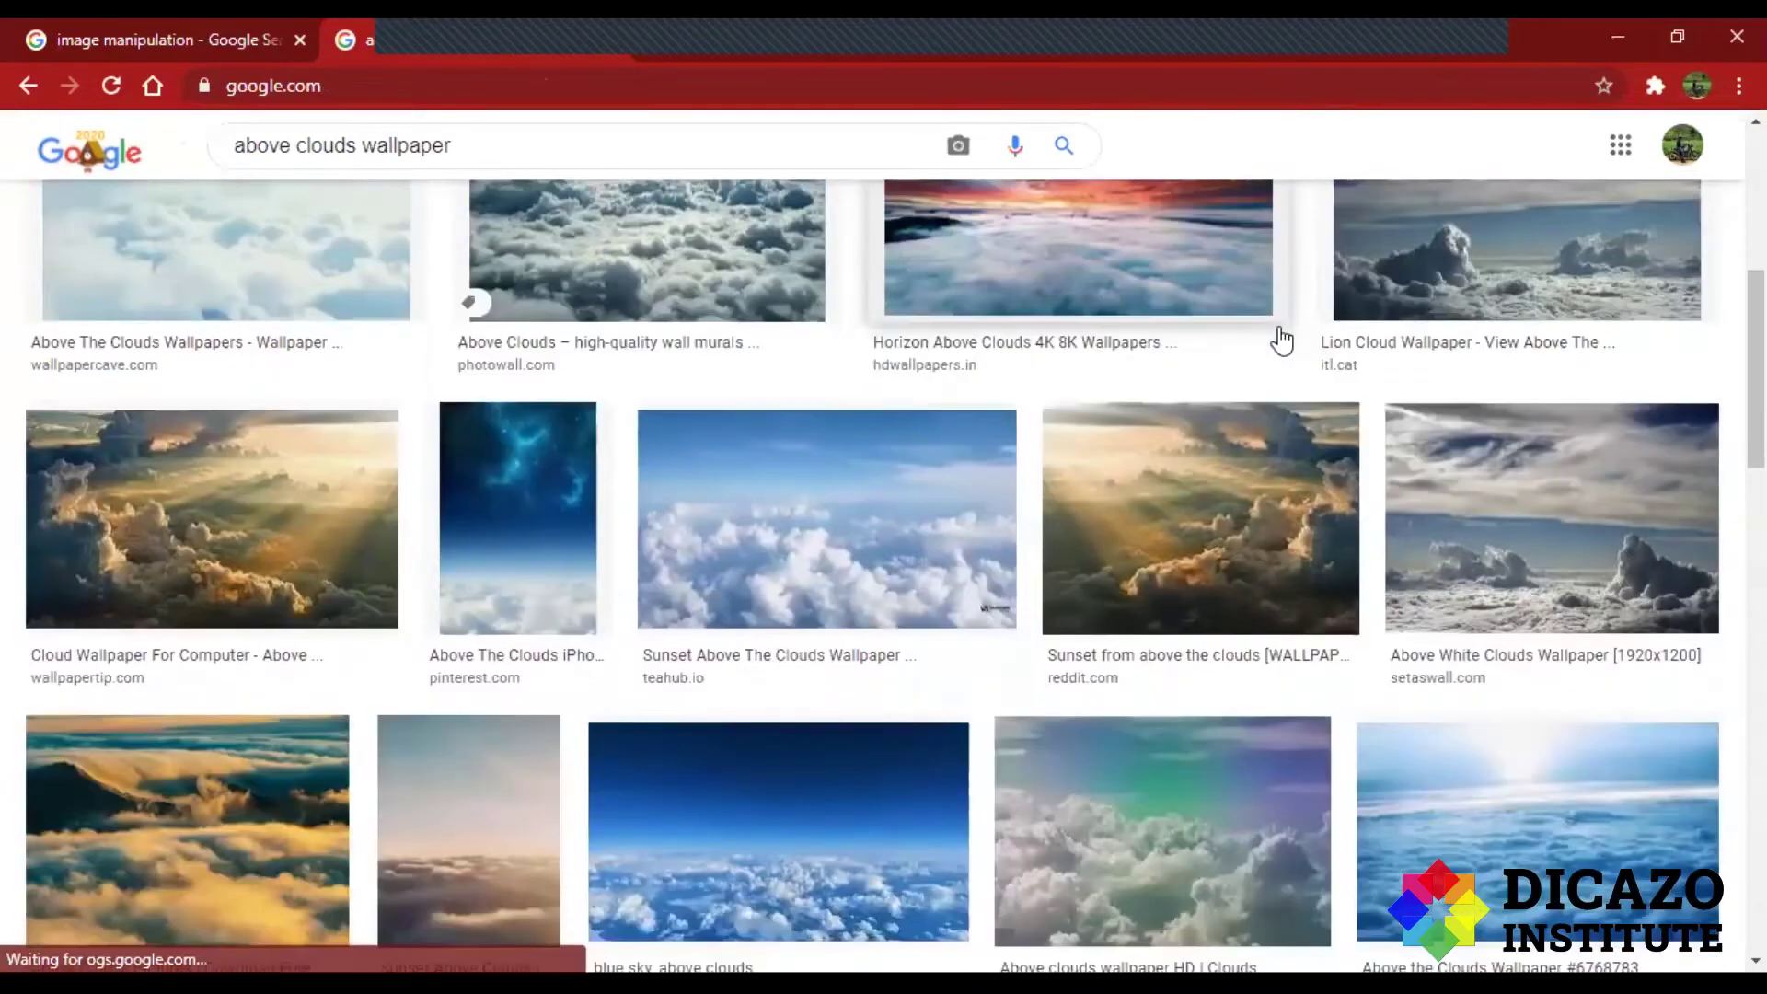
scroll(1263, 335, down, 1)
scroll(1263, 335, down, 3)
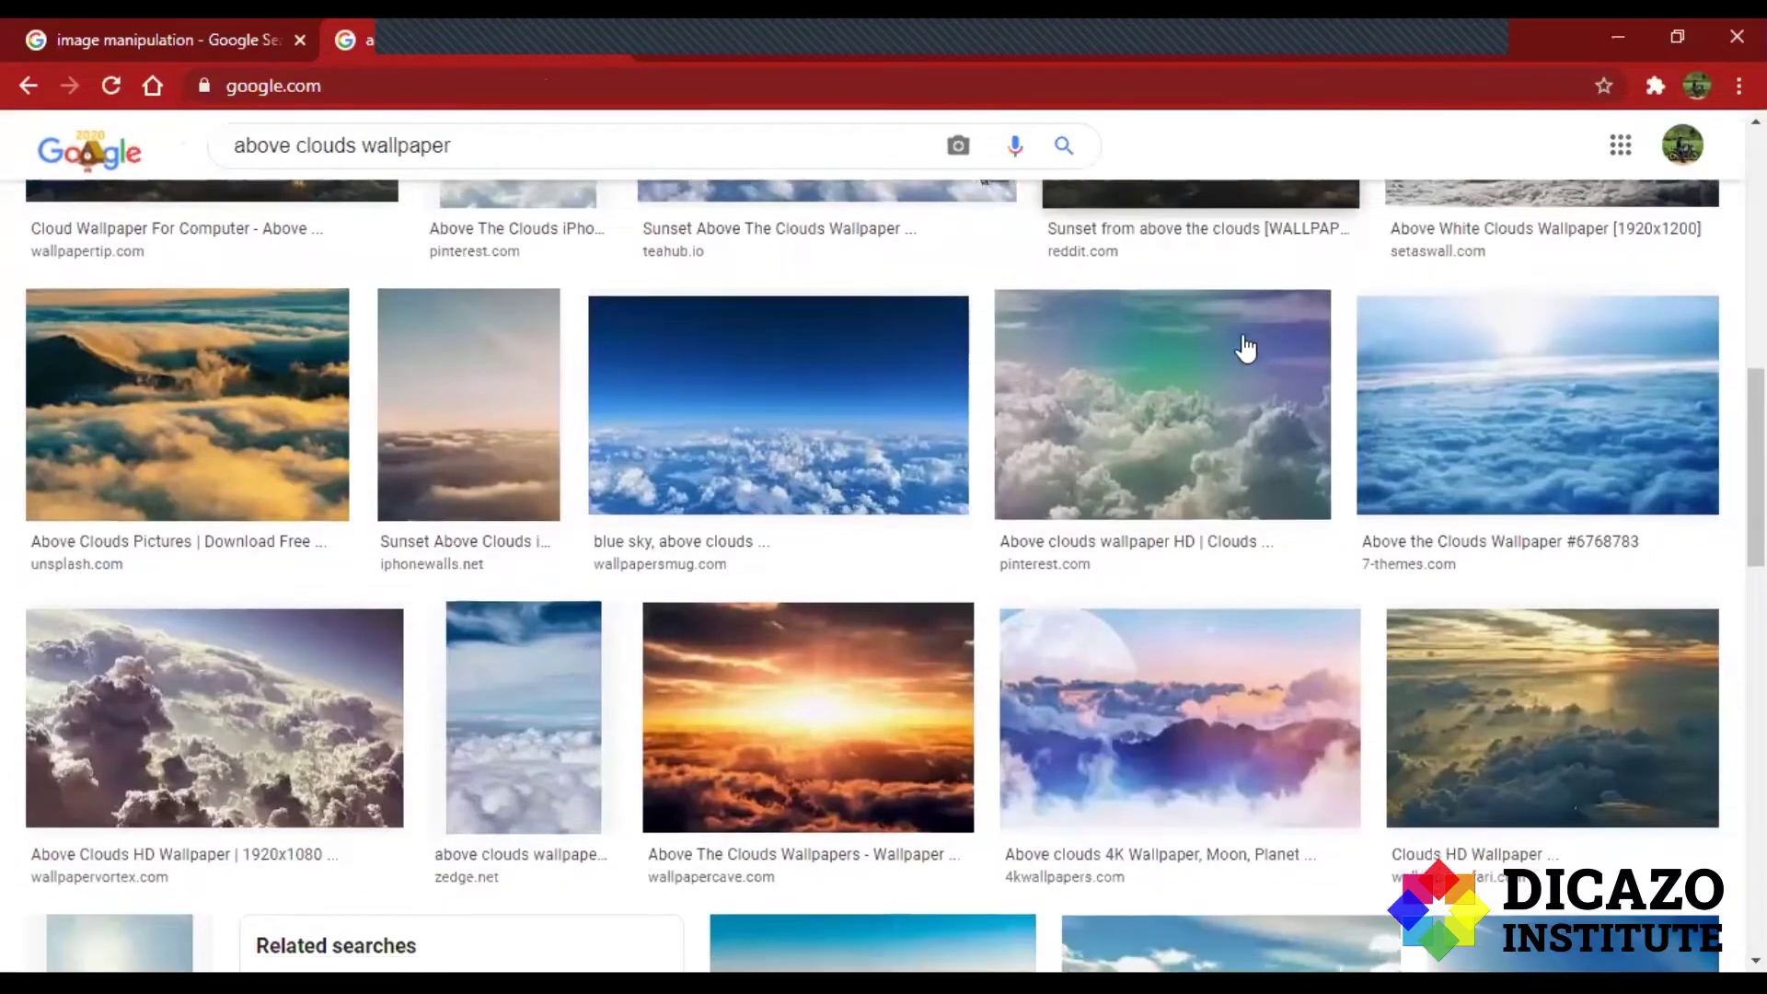
scroll(1190, 382, down, 3)
scroll(1190, 382, down, 1)
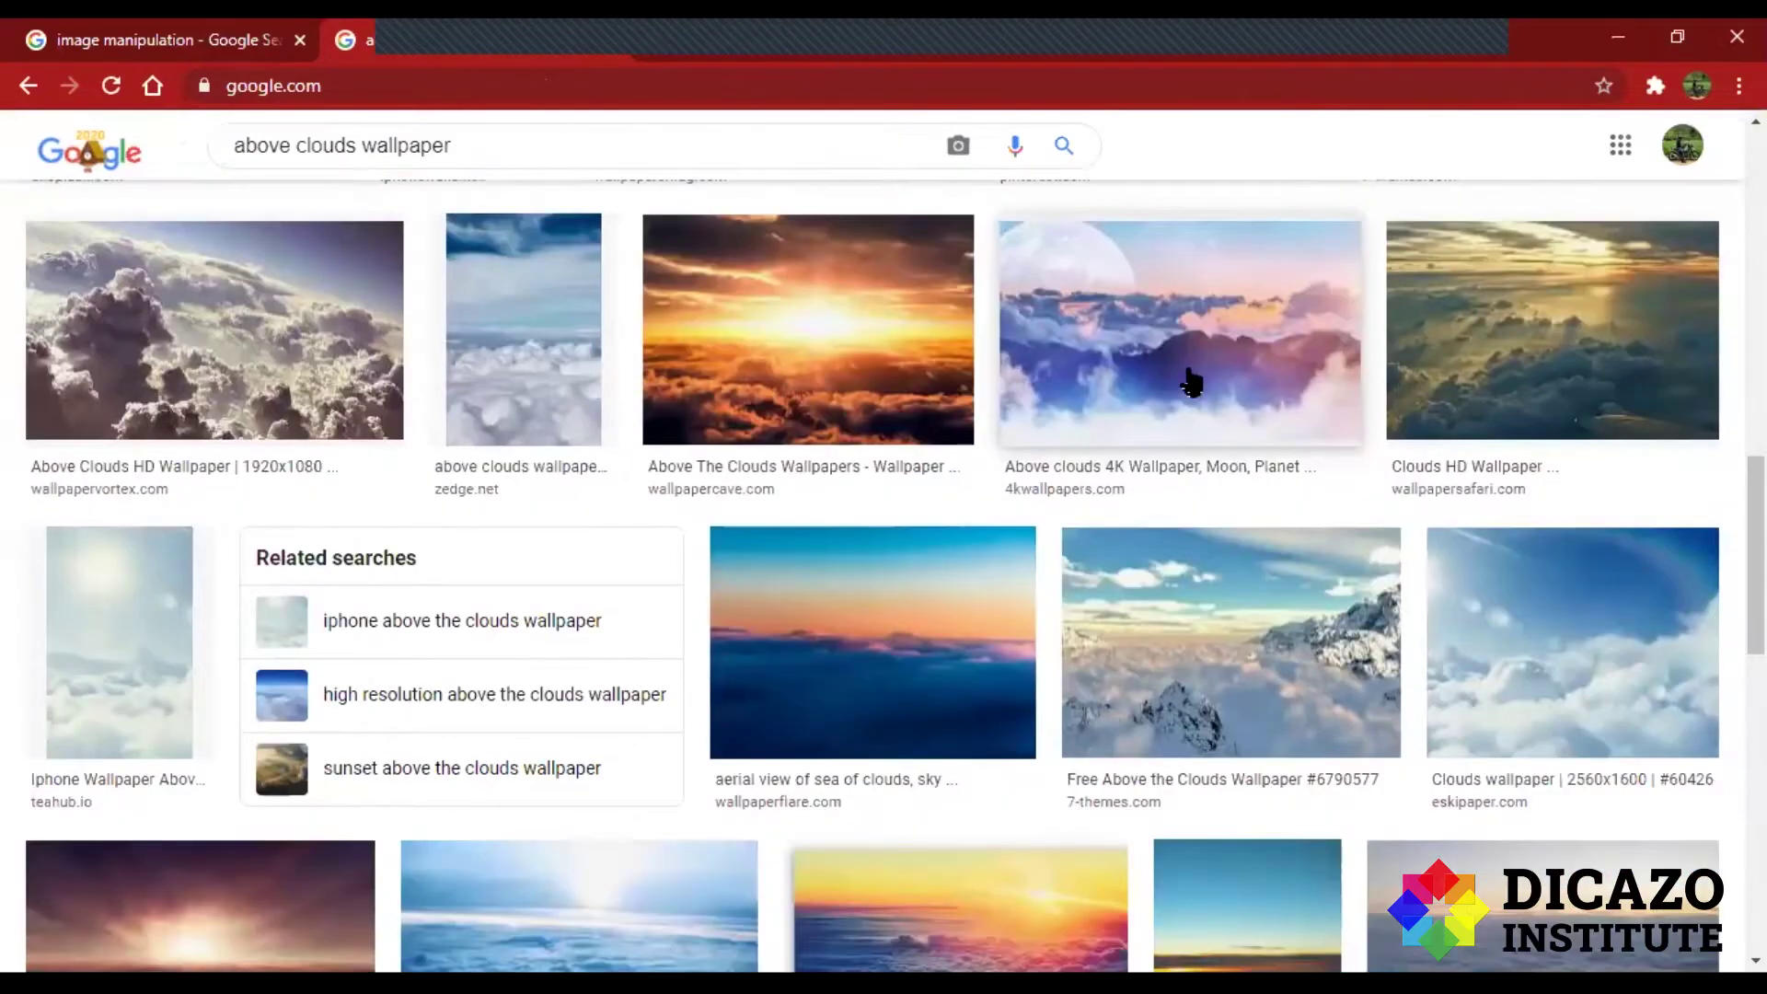
scroll(1191, 382, down, 3)
scroll(1191, 382, down, 3)
scroll(1191, 382, down, 2)
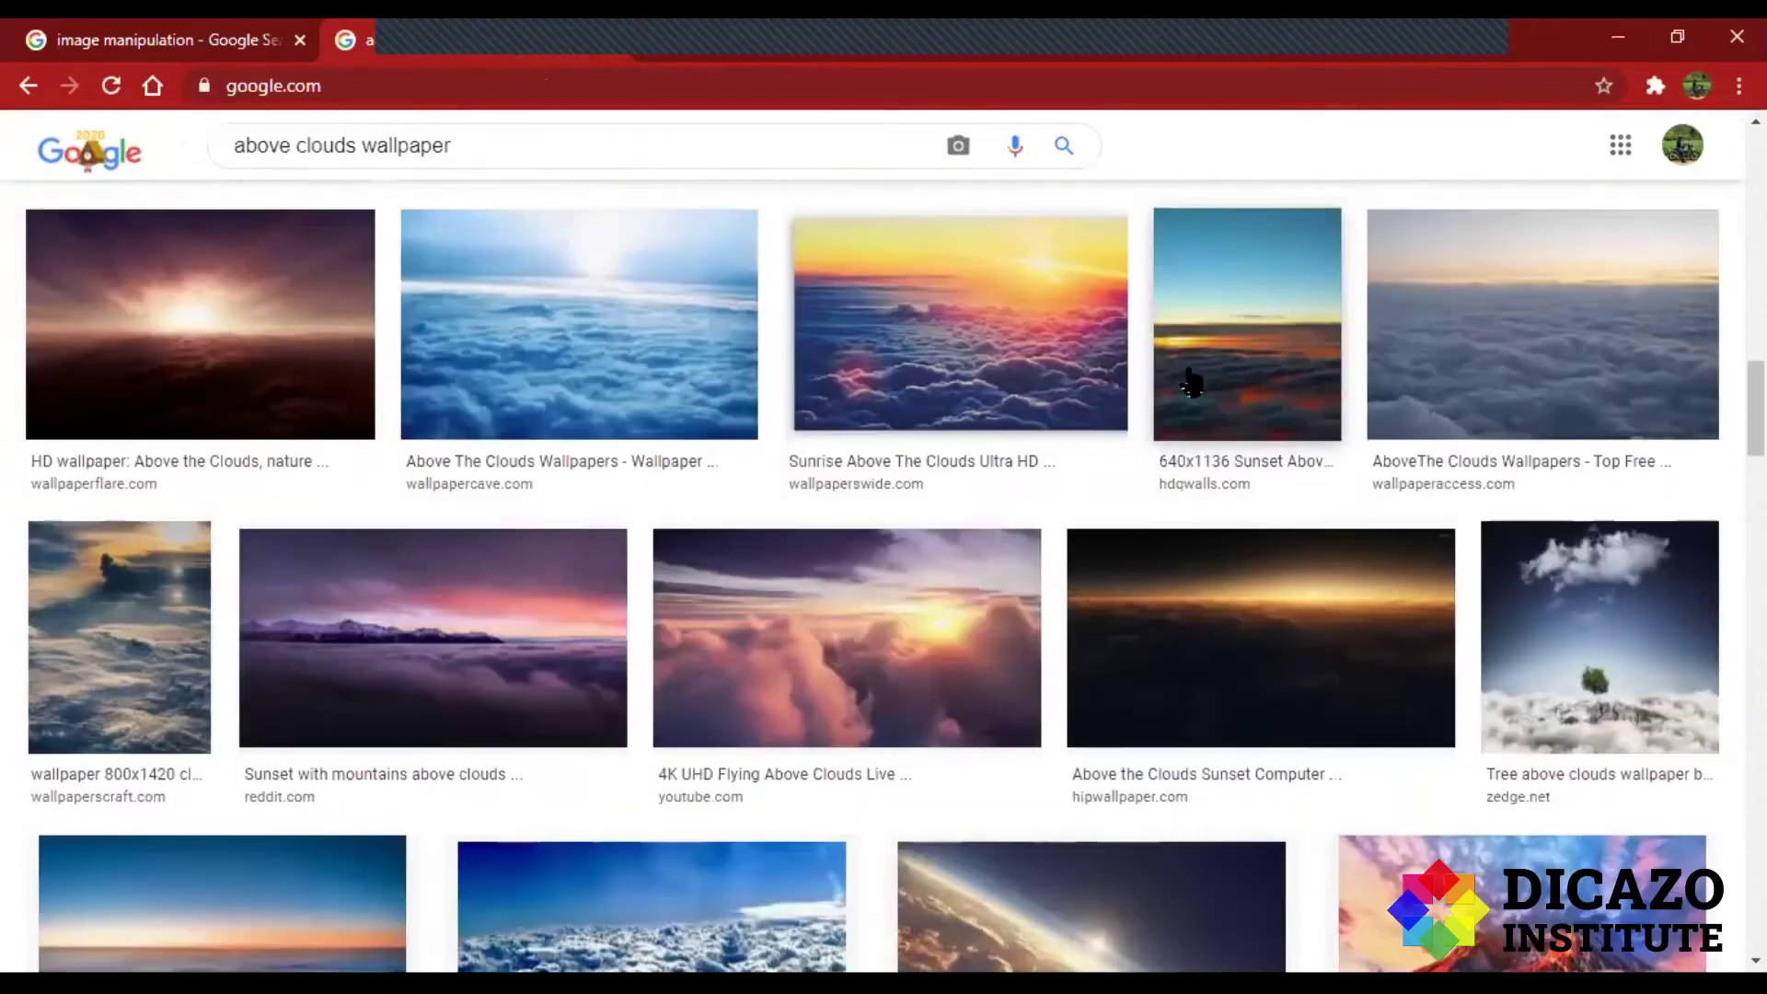
scroll(1191, 382, down, 2)
scroll(1191, 382, down, 2)
scroll(1191, 382, down, 2)
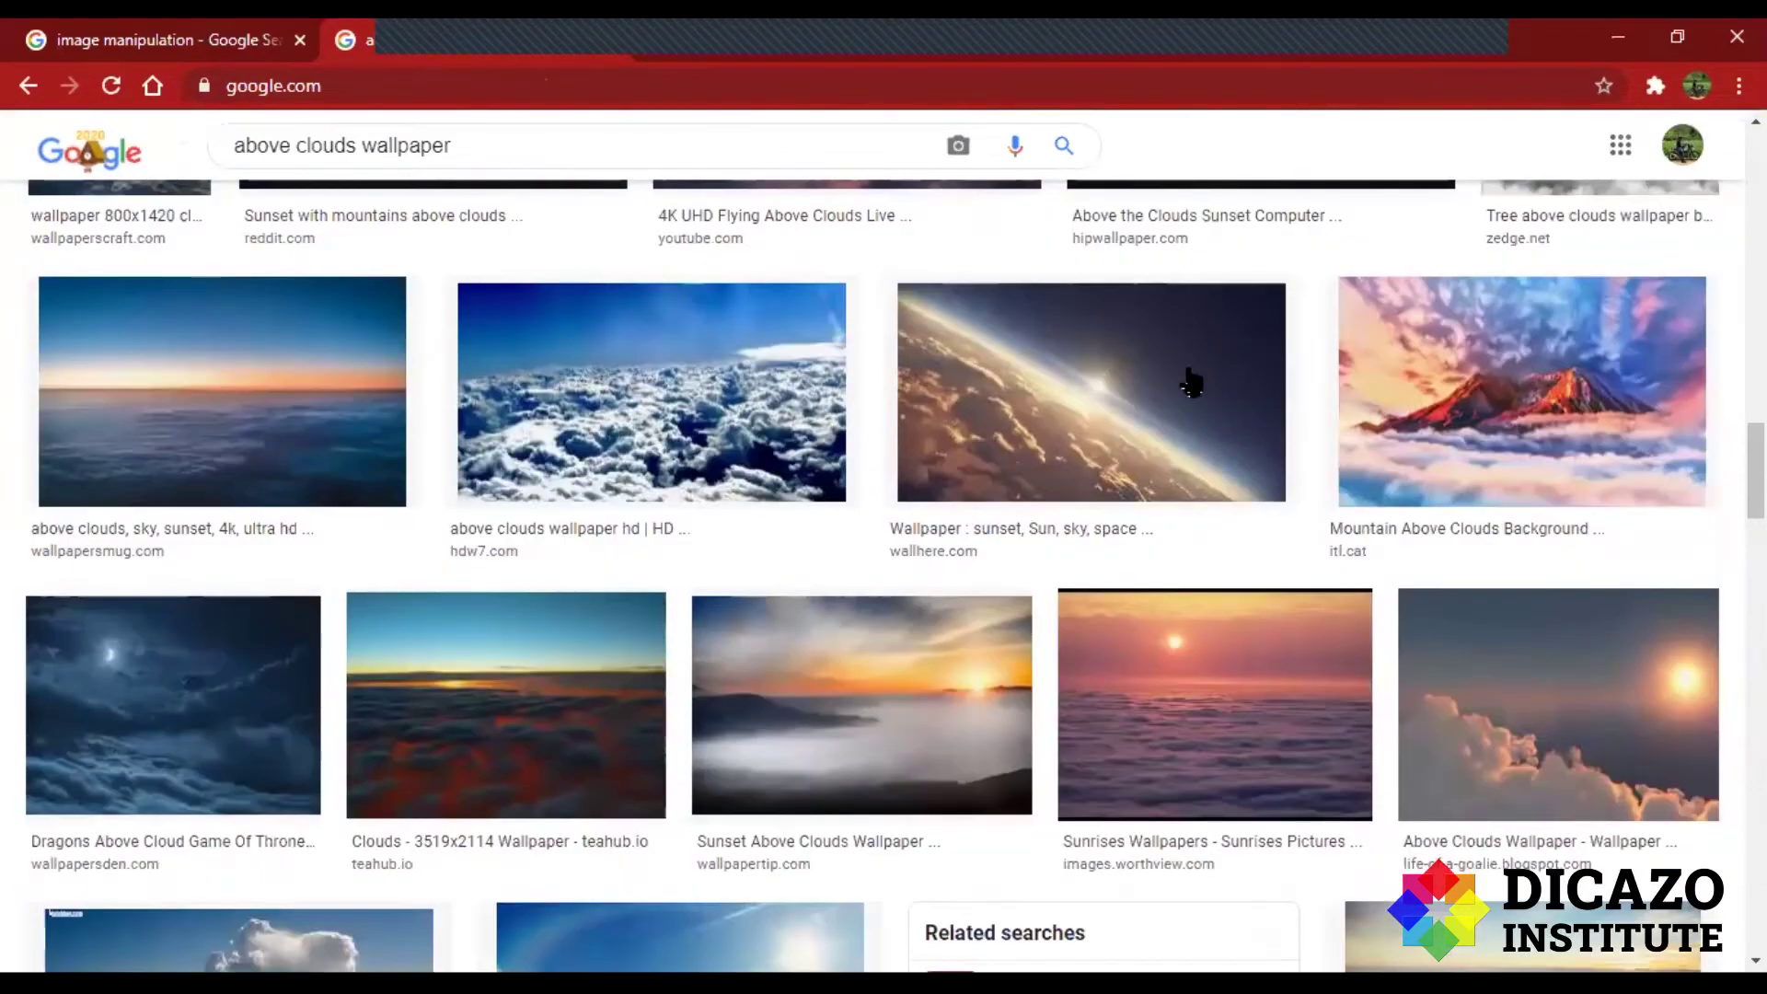
scroll(1190, 382, down, 2)
scroll(1190, 382, down, 4)
scroll(1190, 382, down, 3)
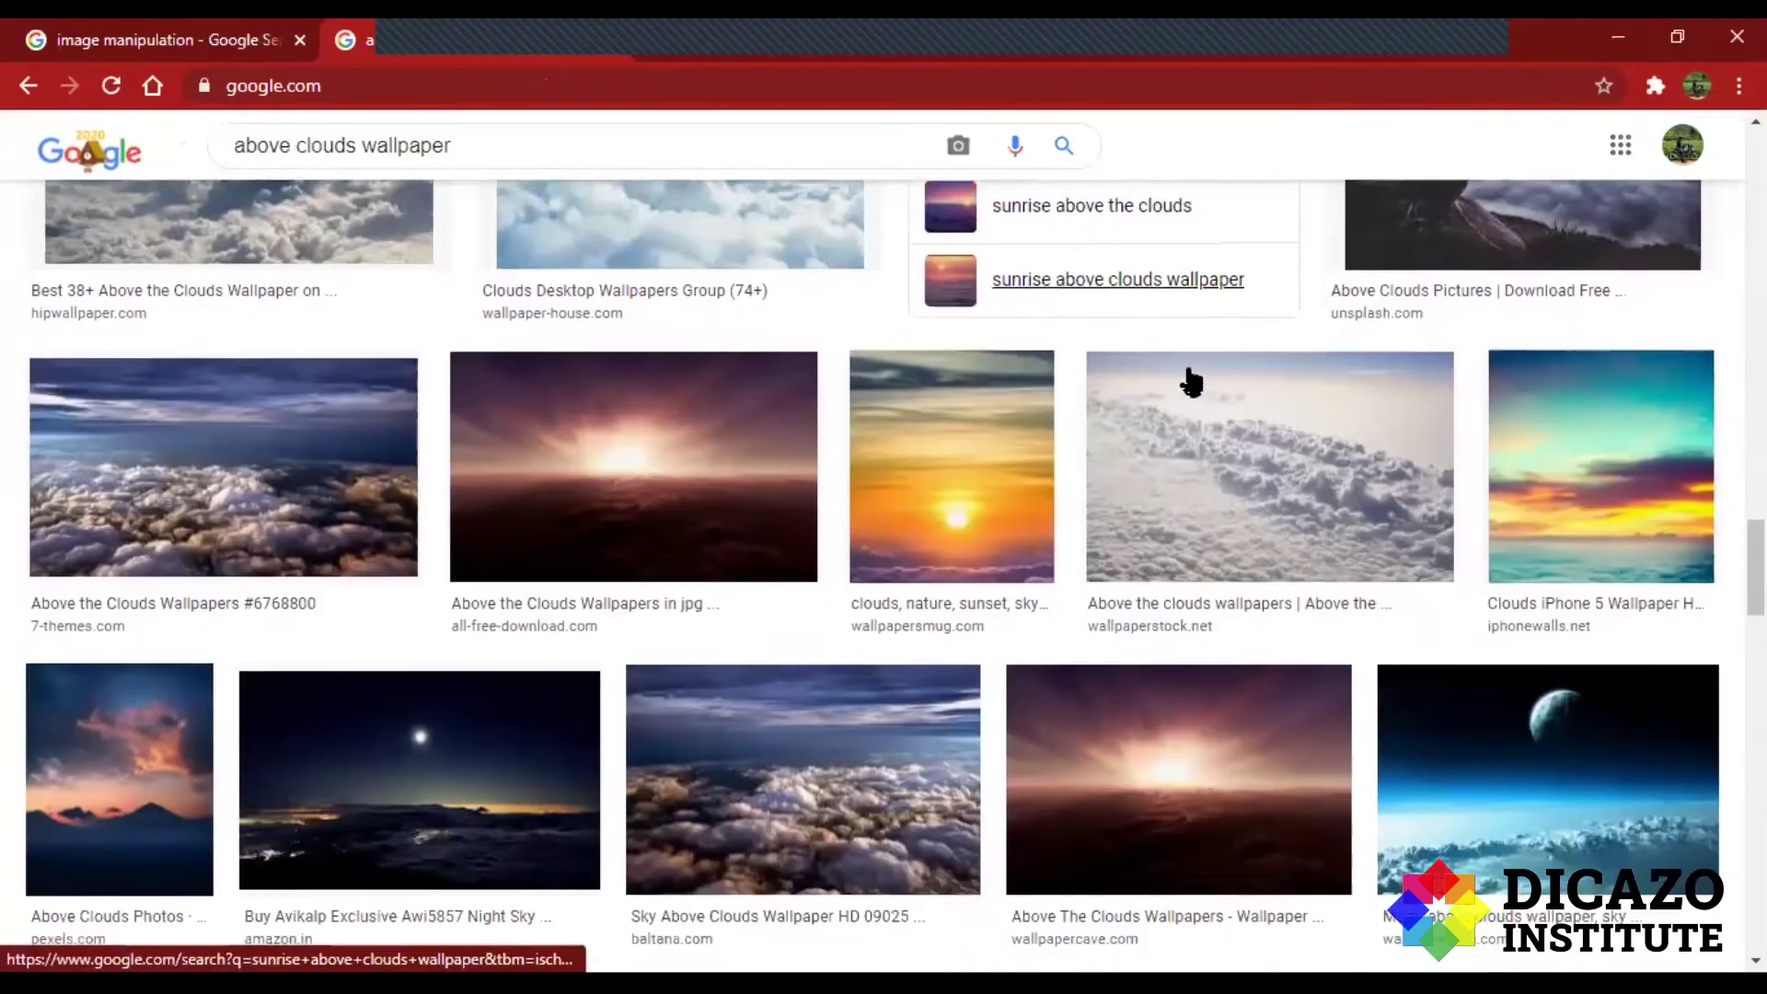
scroll(1191, 382, down, 2)
scroll(1190, 382, down, 1)
scroll(1191, 382, down, 1)
scroll(1190, 381, down, 2)
scroll(1190, 382, down, 1)
scroll(1191, 382, down, 4)
scroll(1191, 382, down, 2)
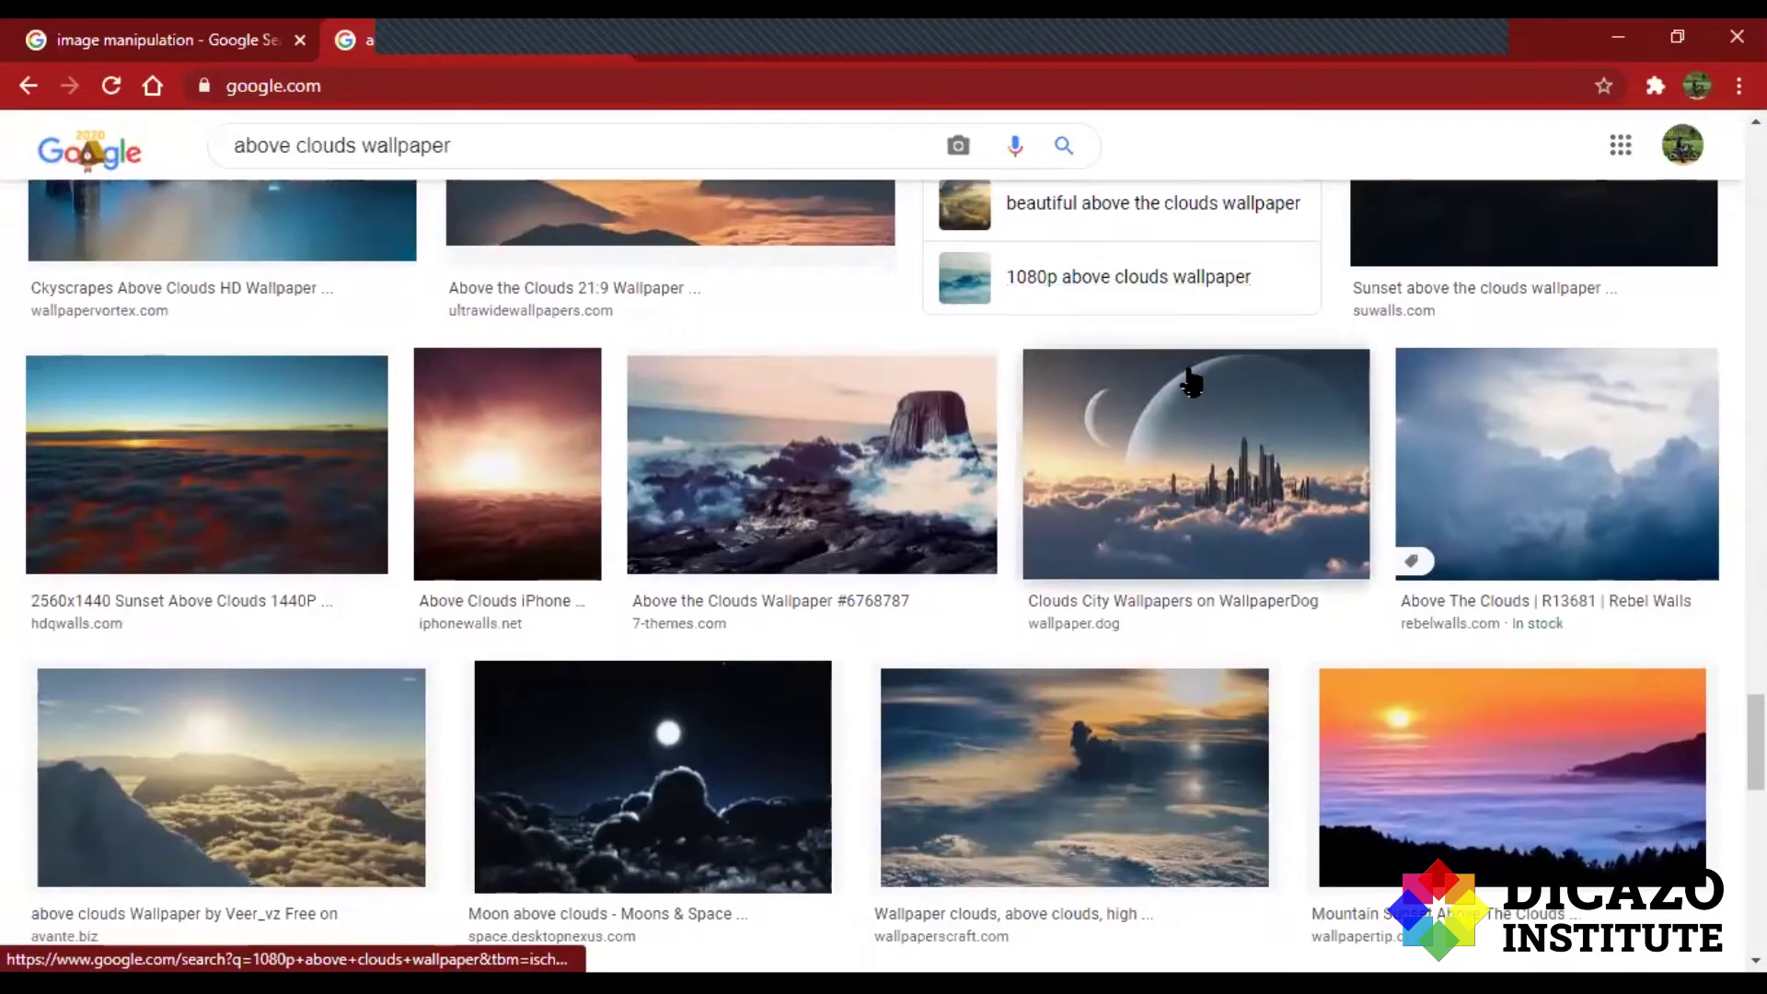
scroll(1191, 382, down, 1)
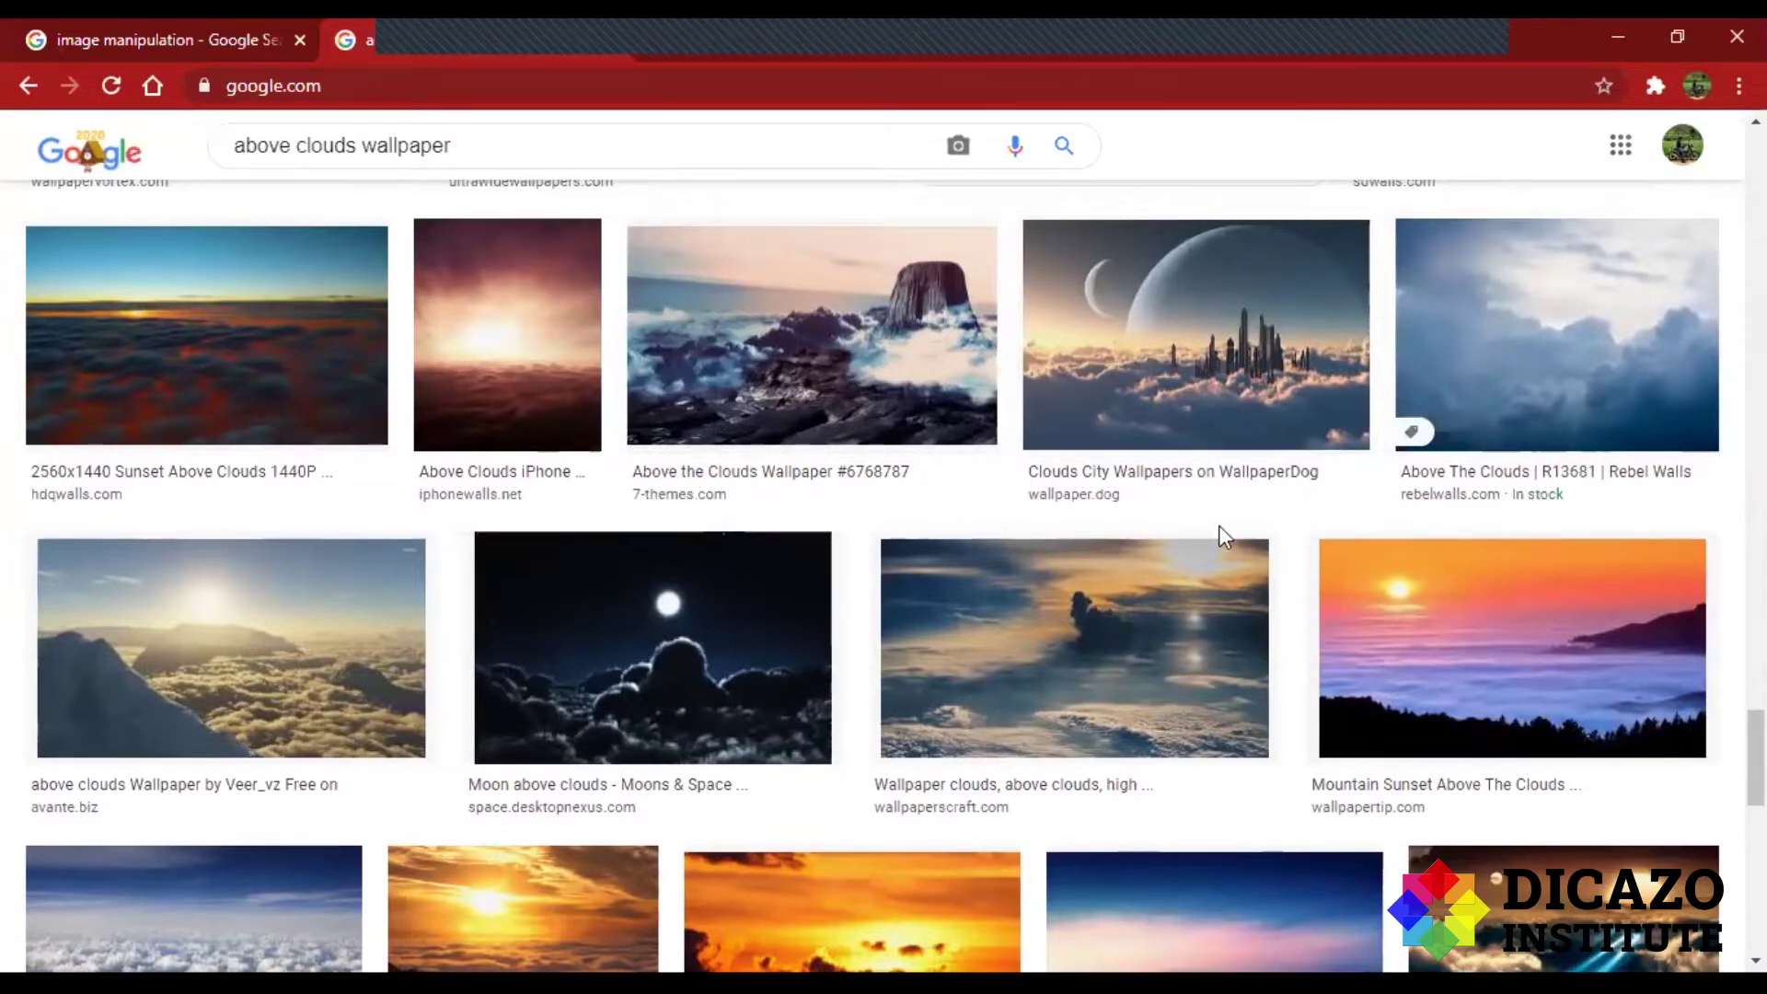
scroll(1012, 460, down, 4)
scroll(899, 411, down, 2)
scroll(901, 416, down, 1)
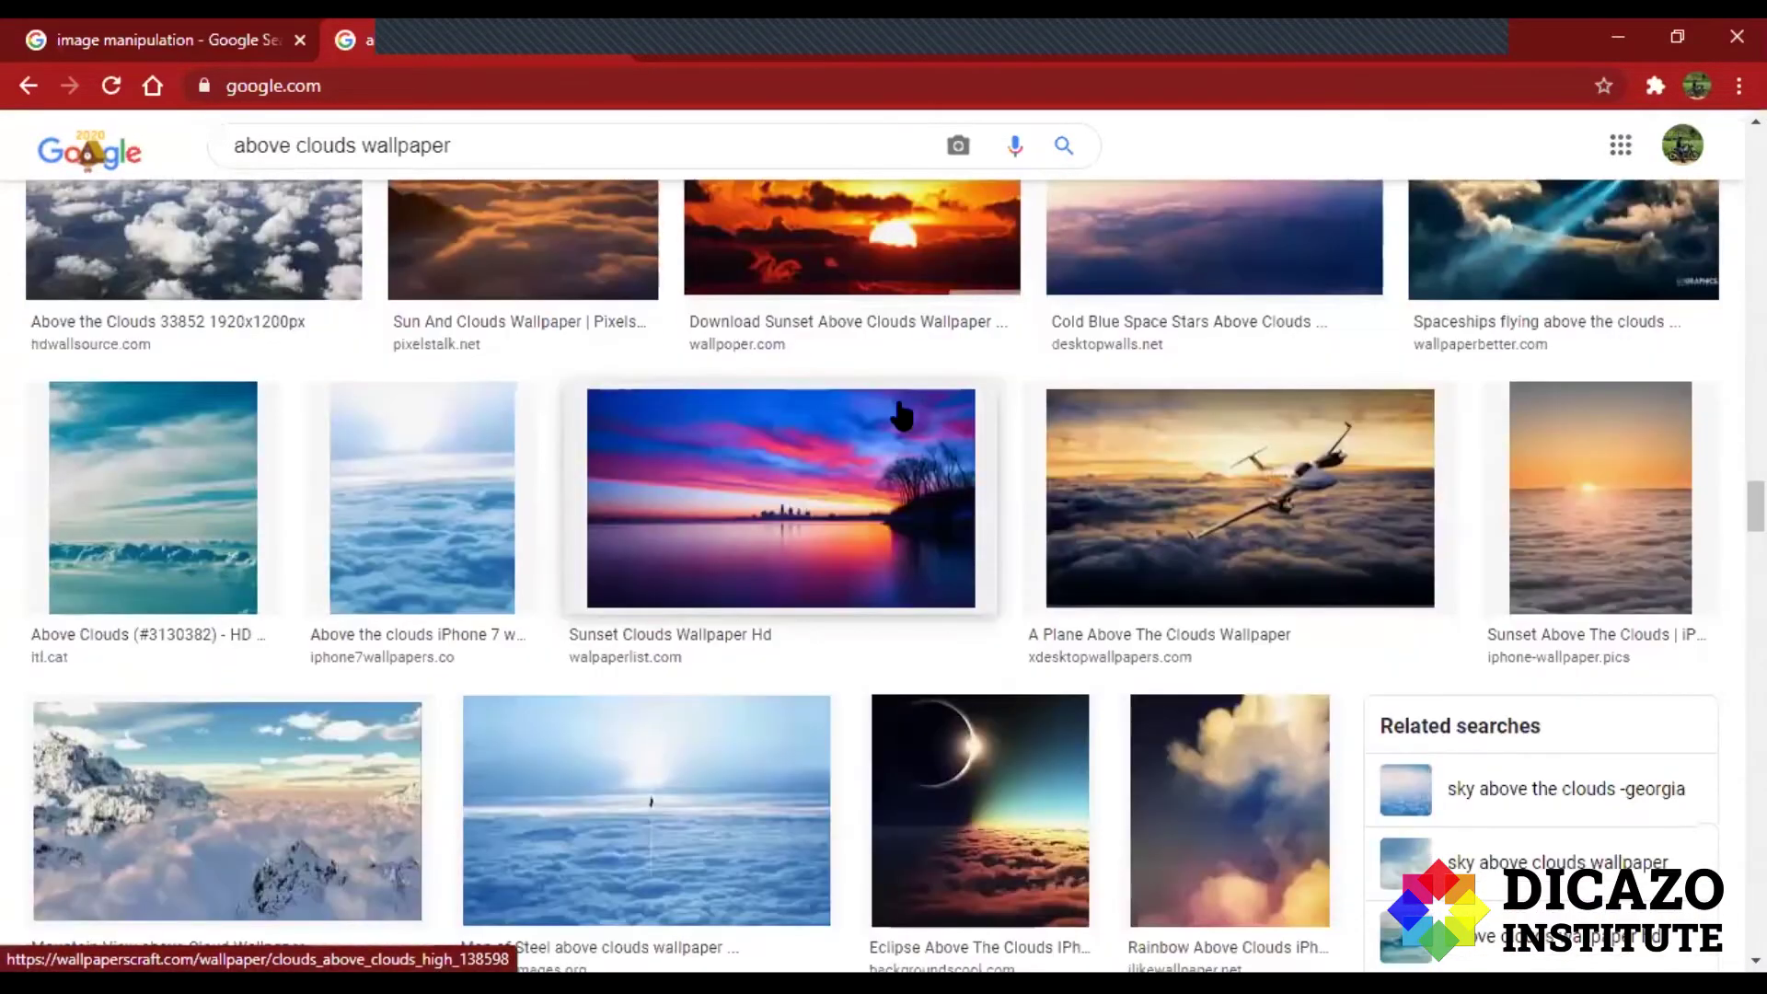
scroll(902, 416, down, 4)
scroll(901, 416, down, 1)
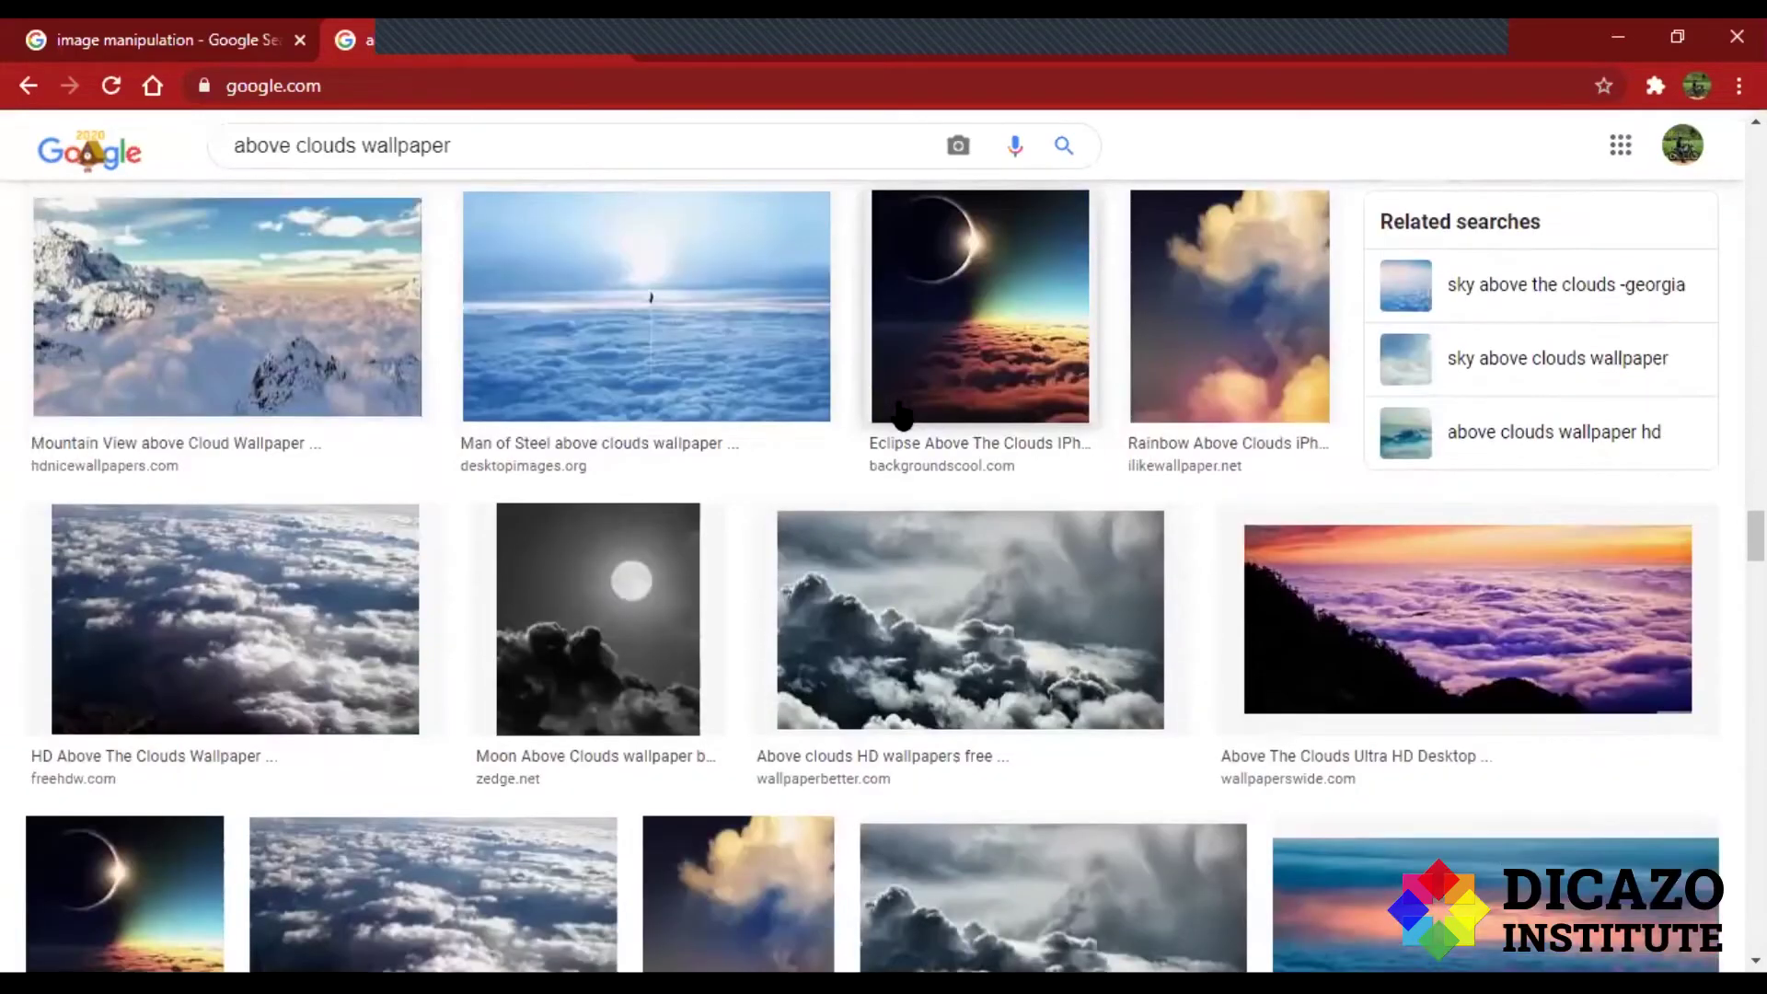
scroll(899, 405, down, 3)
scroll(898, 404, down, 5)
scroll(993, 396, down, 4)
scroll(994, 396, down, 3)
scroll(993, 396, down, 1)
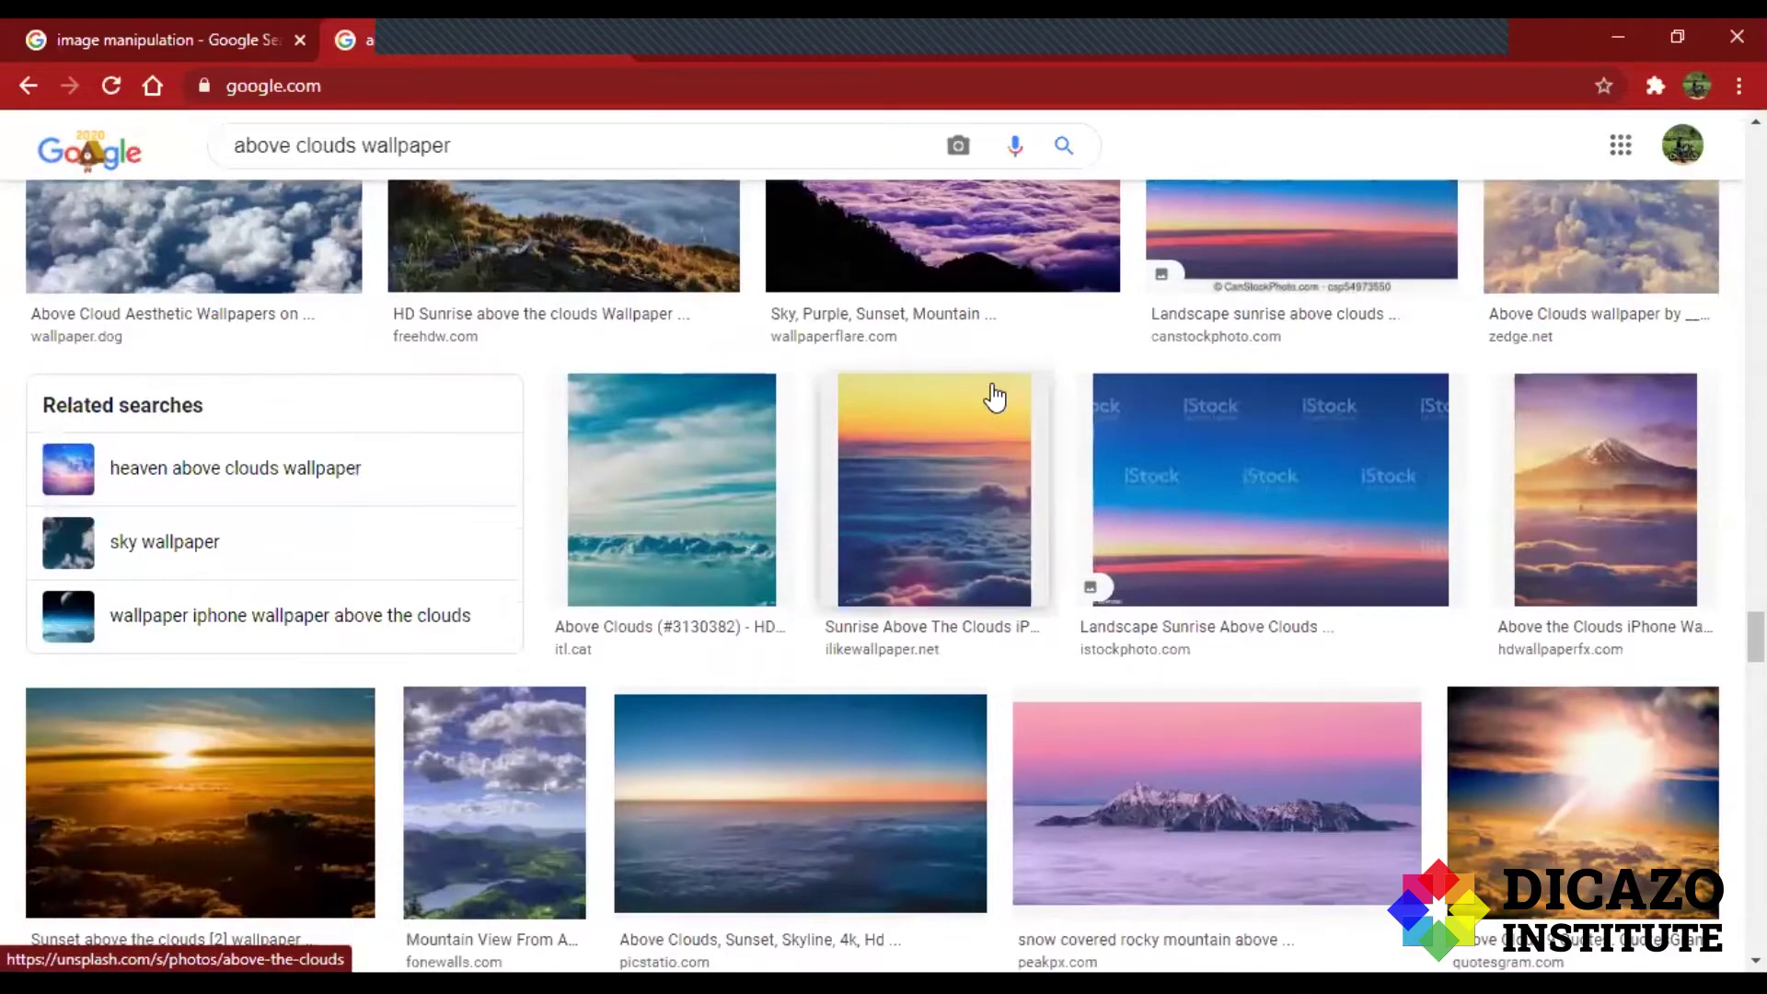
scroll(994, 396, down, 1)
scroll(993, 396, down, 3)
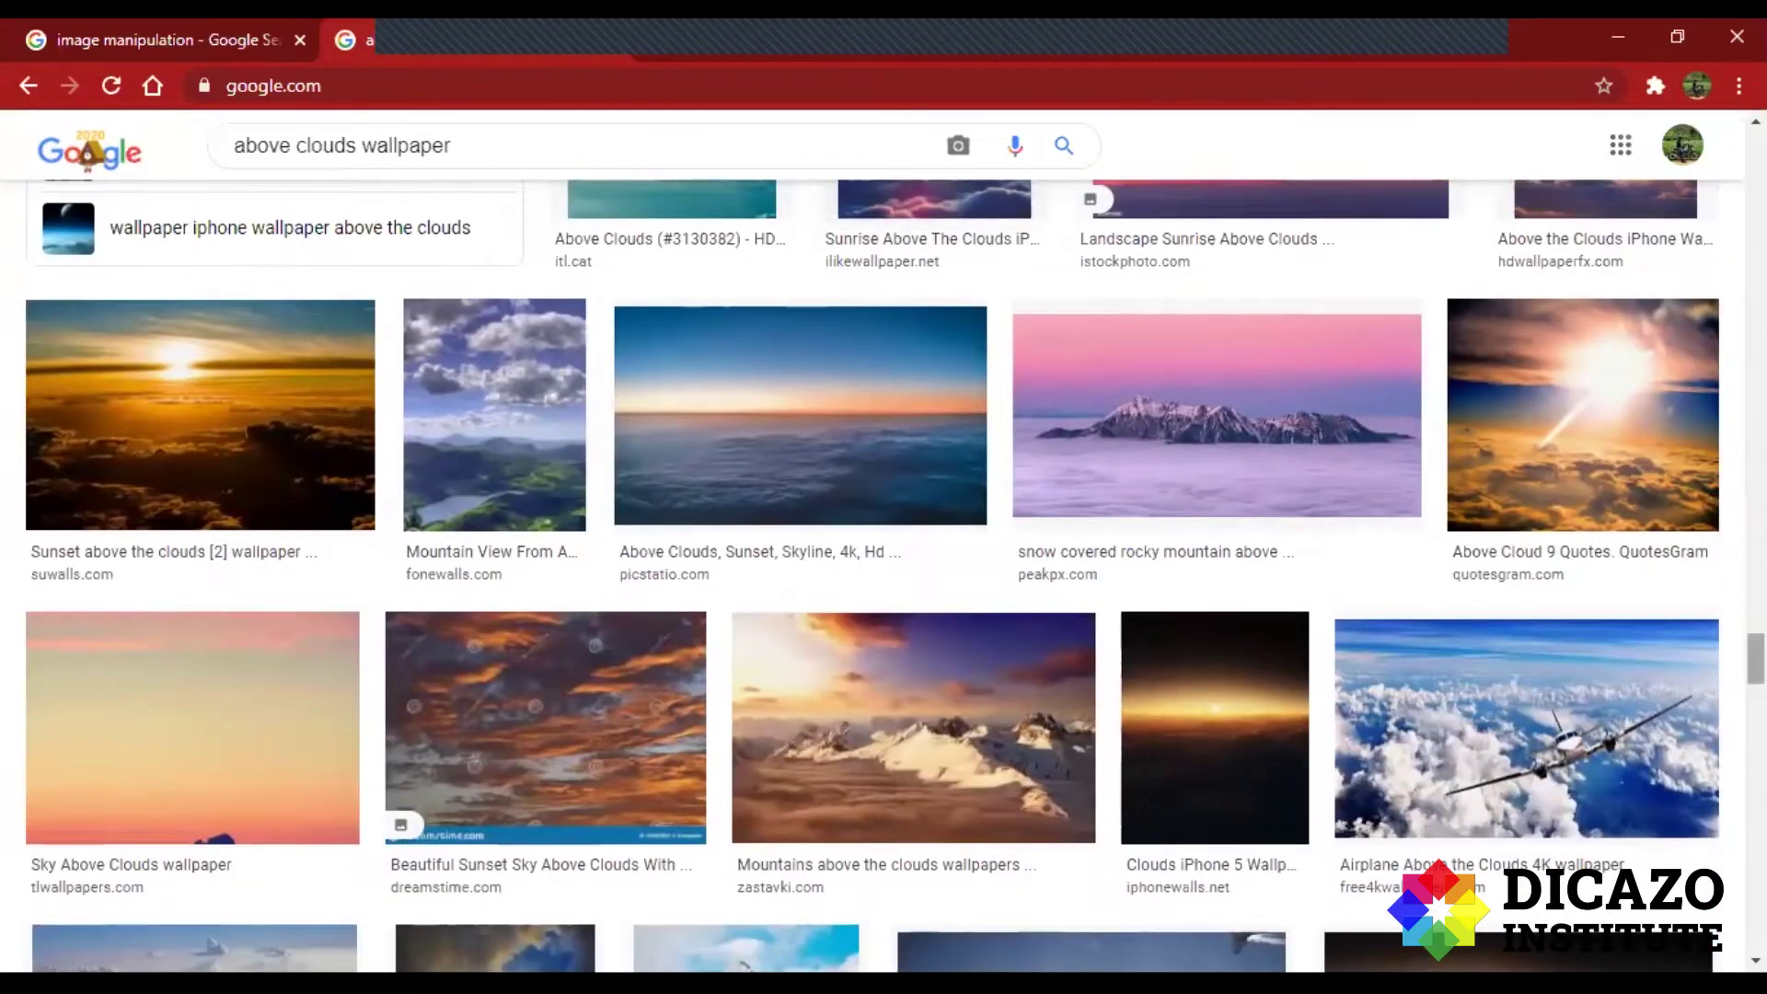
scroll(883, 570, up, 15)
scroll(1246, 505, up, 10)
scroll(1246, 505, up, 5)
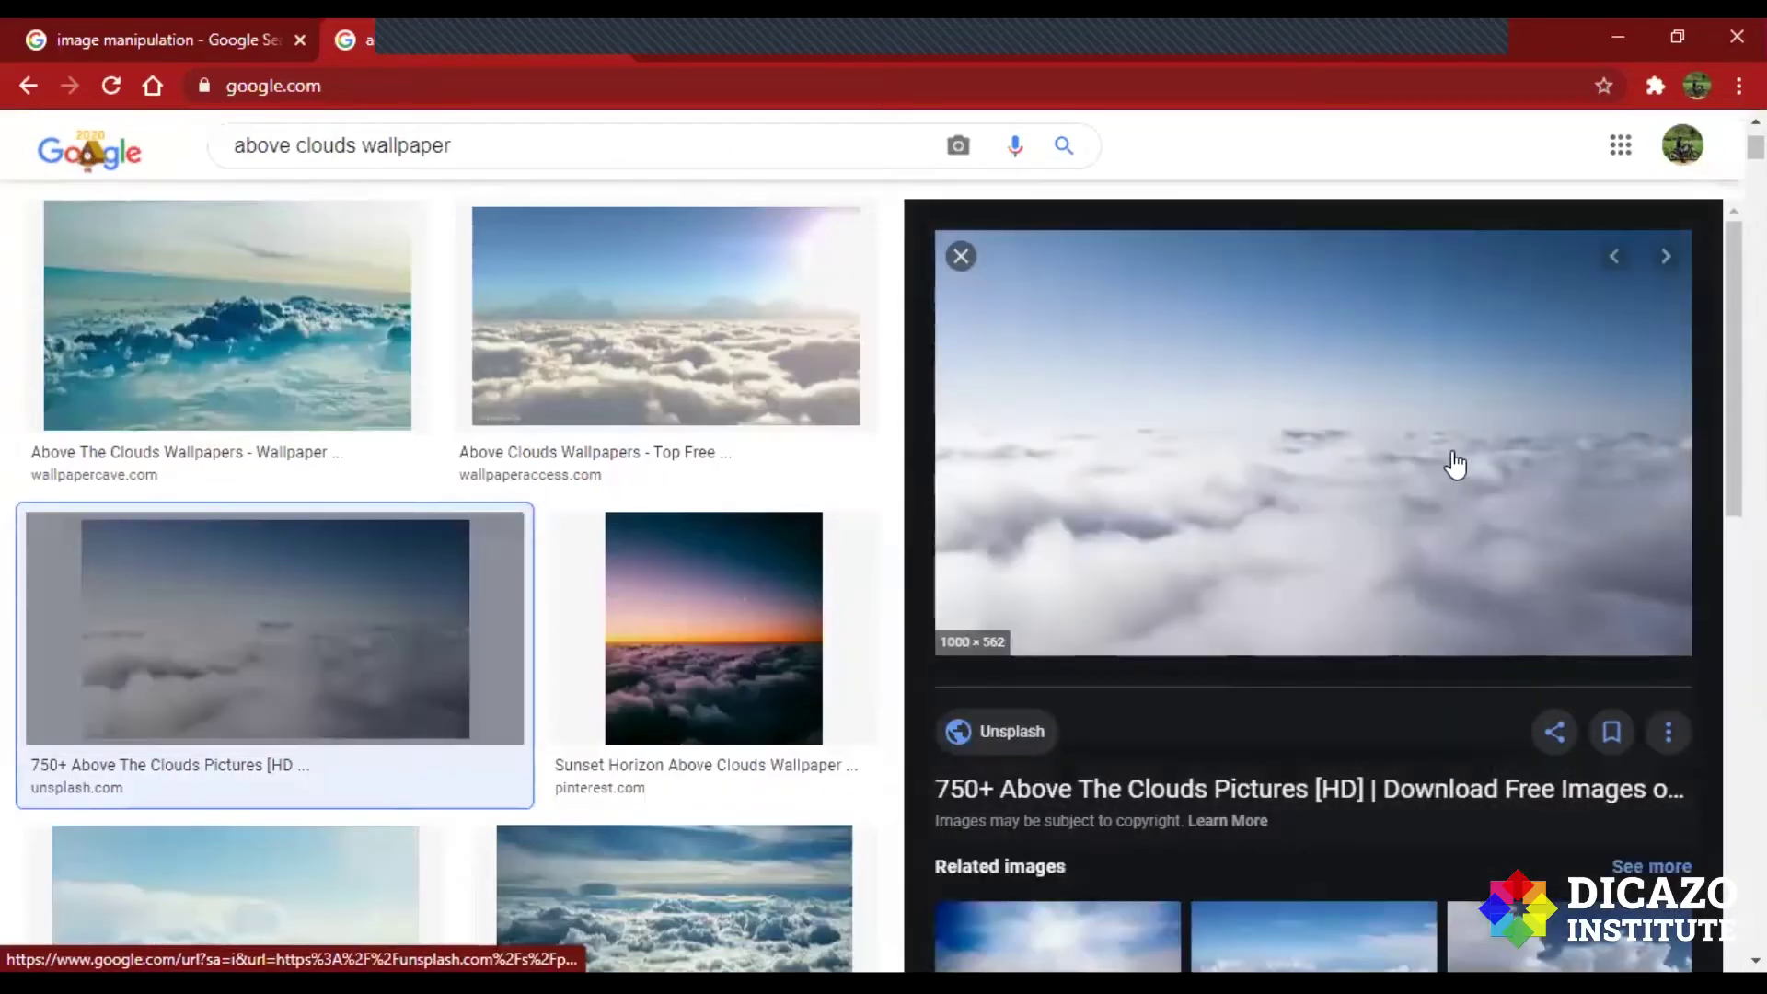
Compare the Sky Traveler reference results with the above-clouds wallpaper results.
scroll(1357, 525, down, 1)
scroll(1372, 465, down, 3)
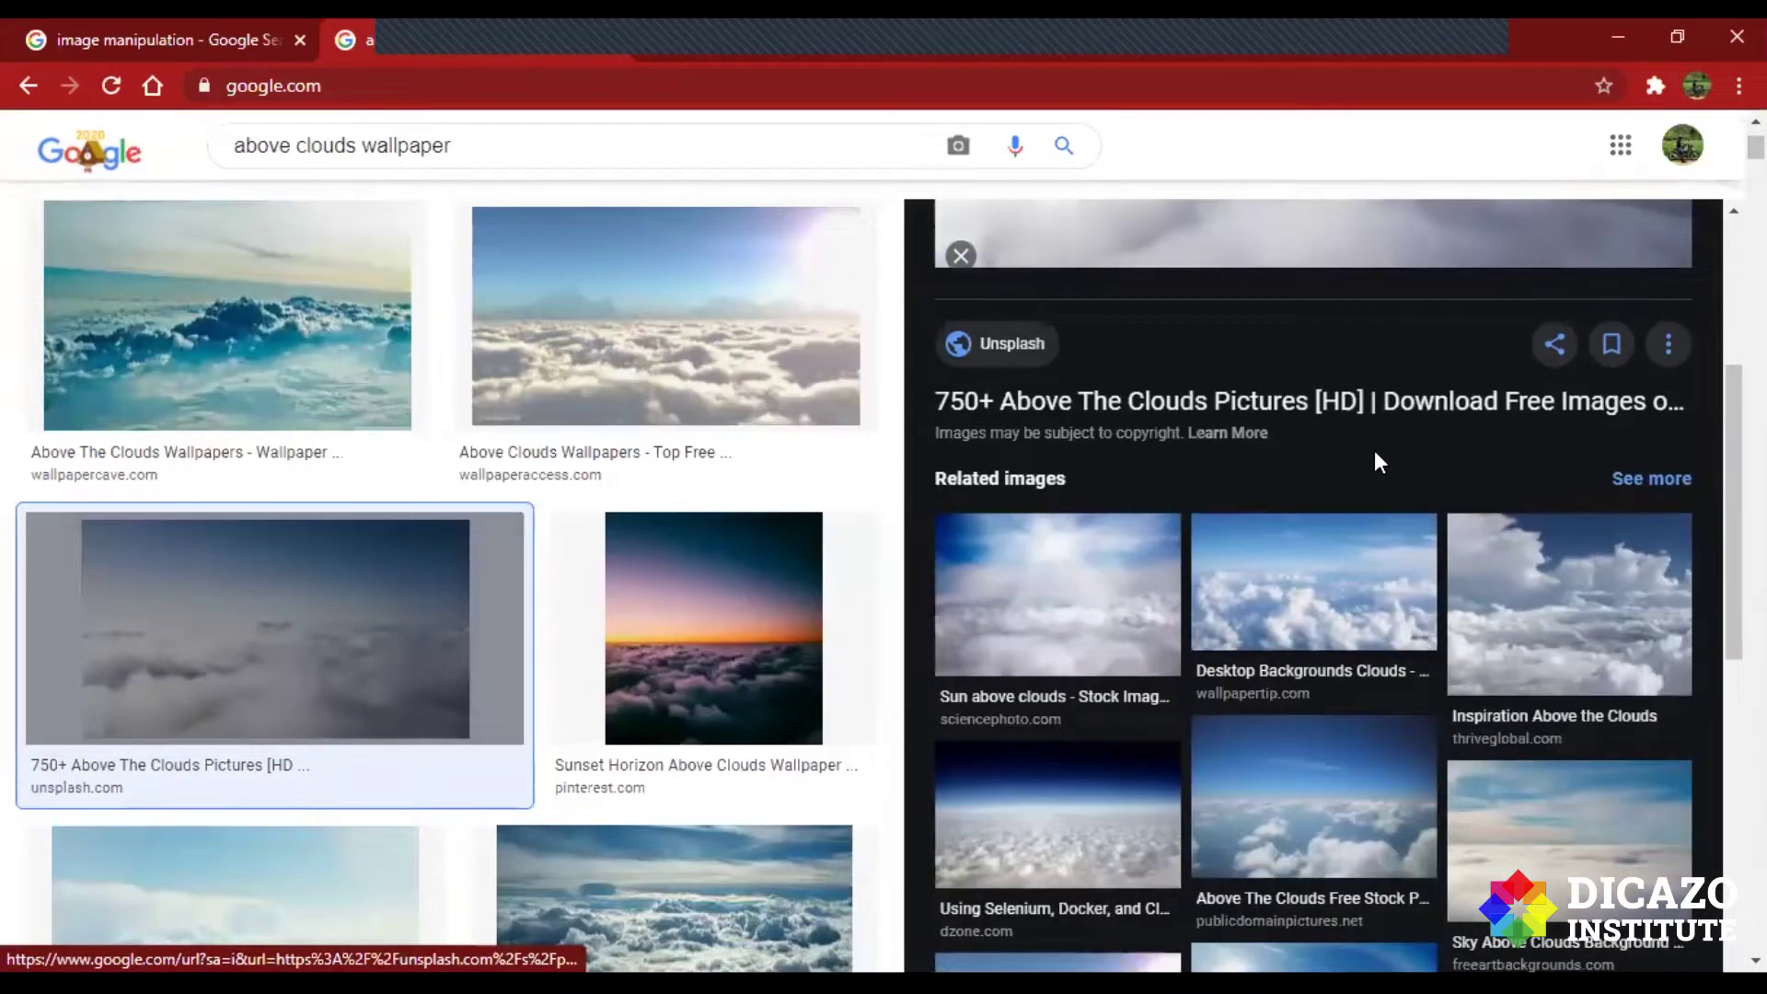
scroll(1377, 461, up, 5)
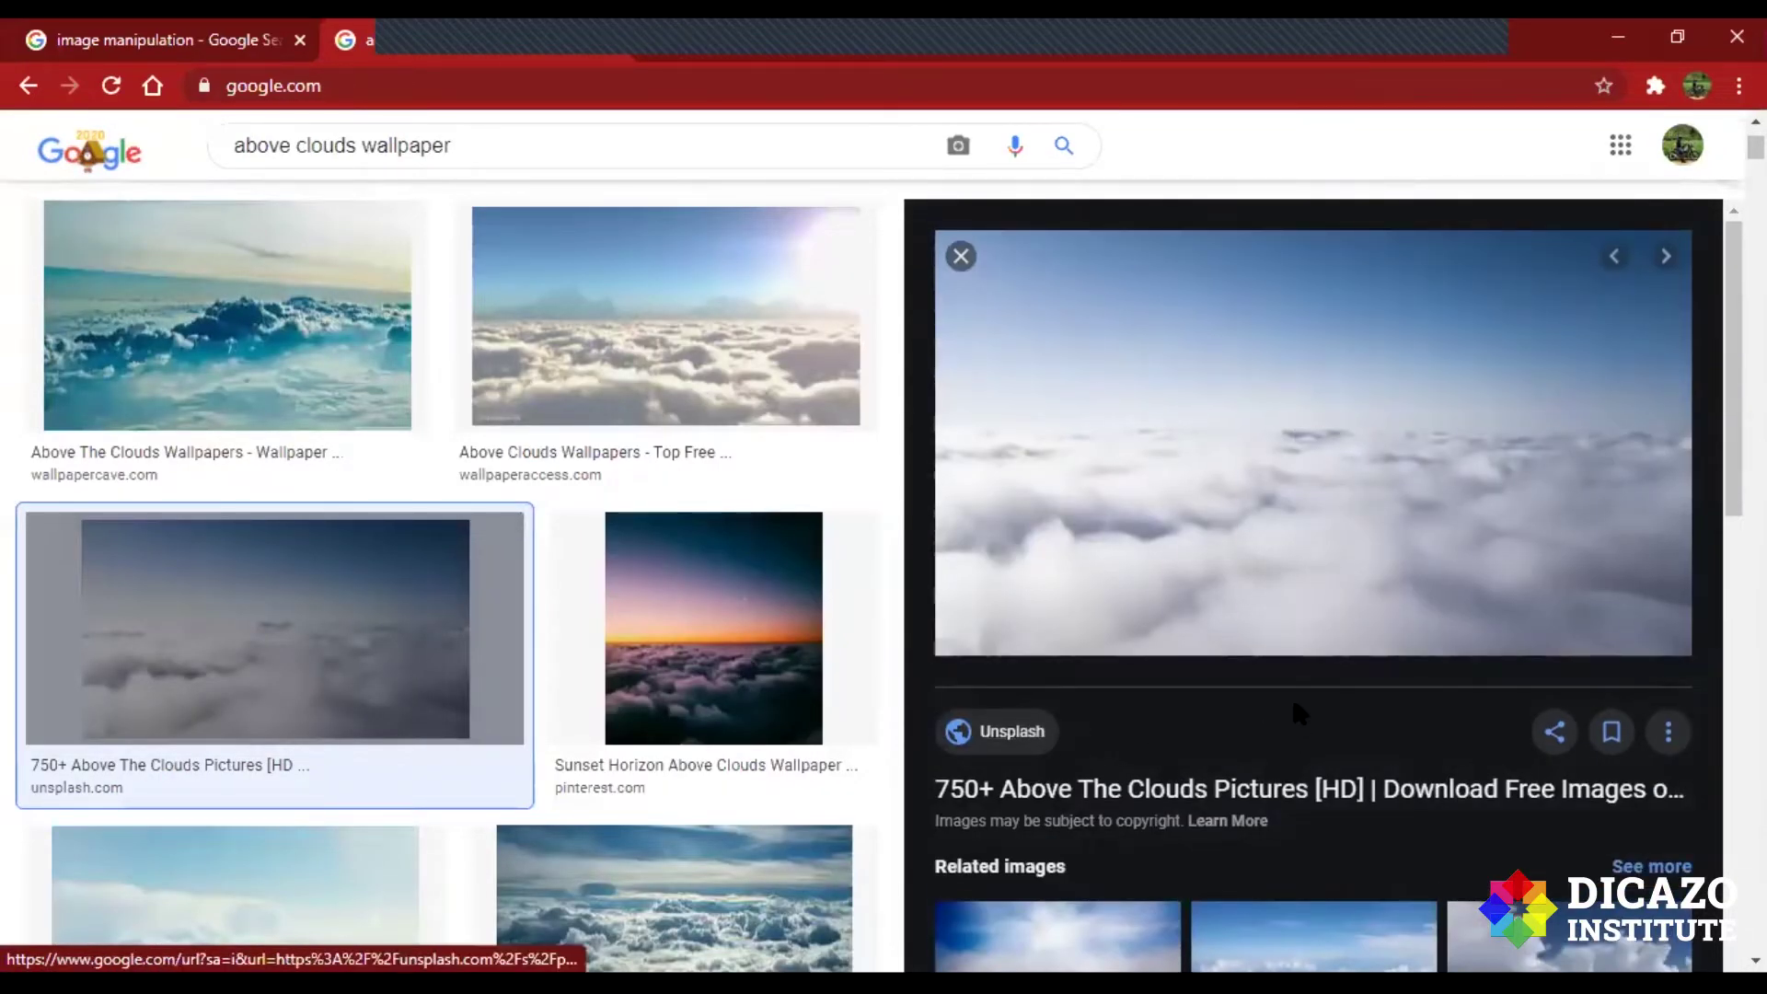
click(136, 47)
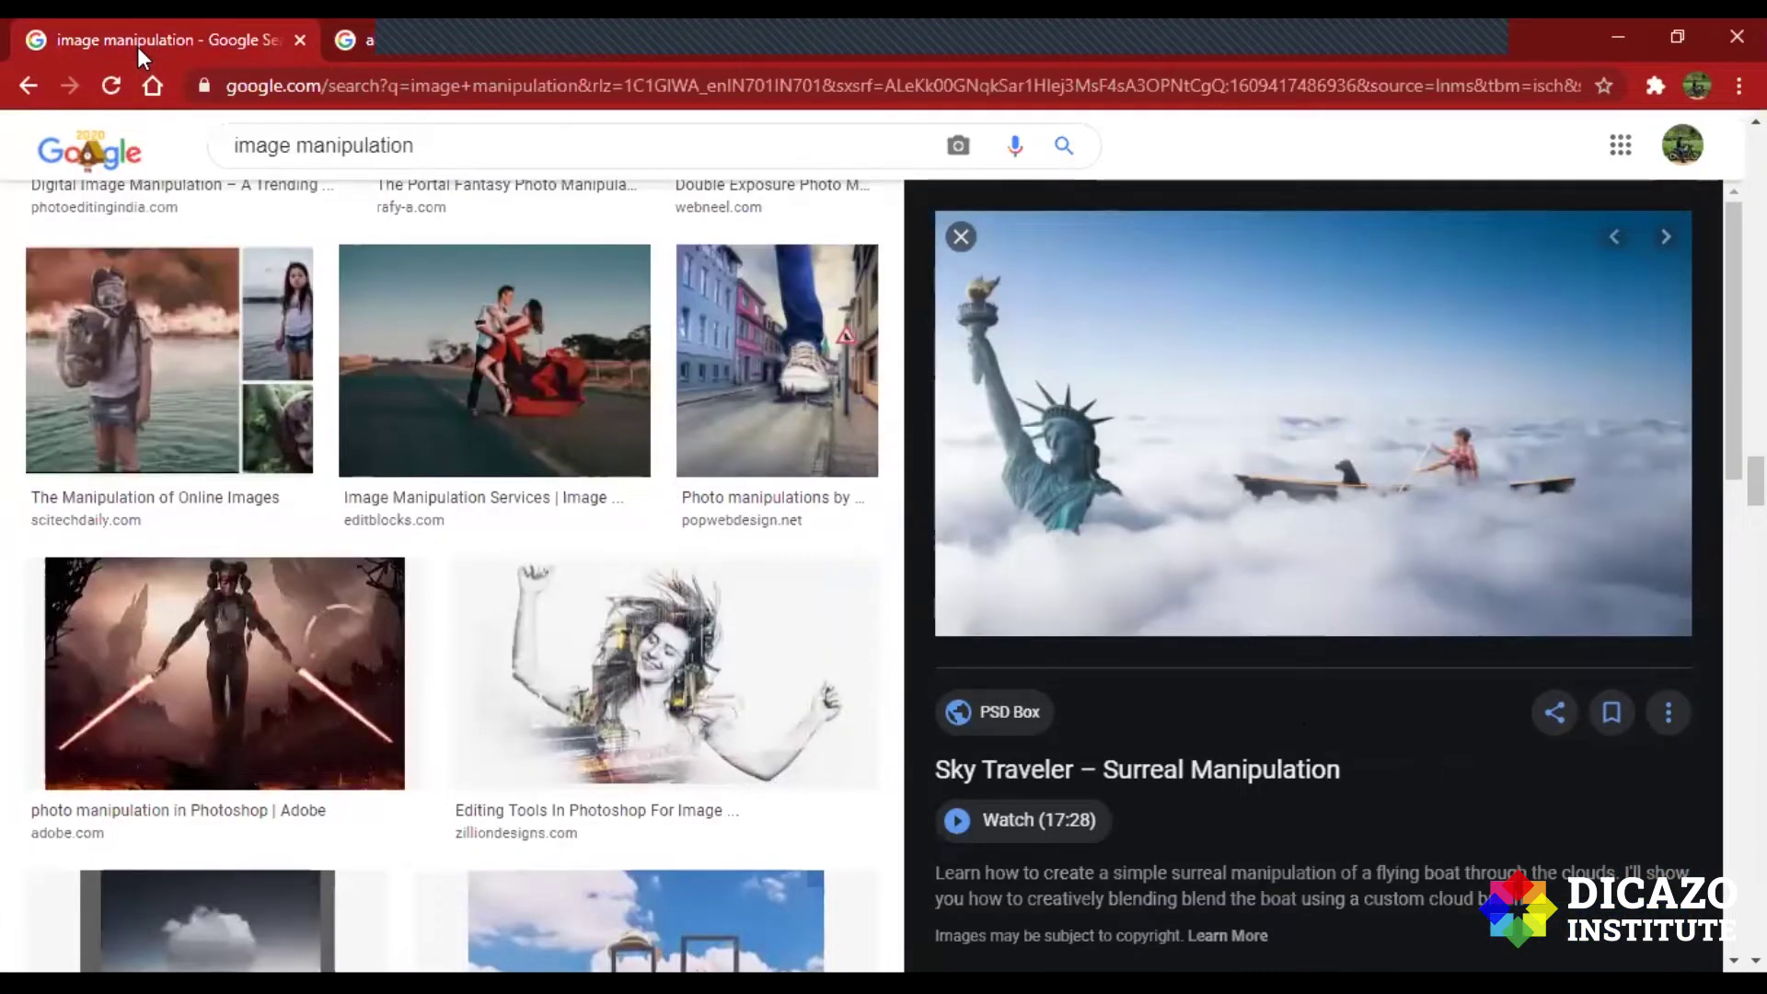
click(400, 47)
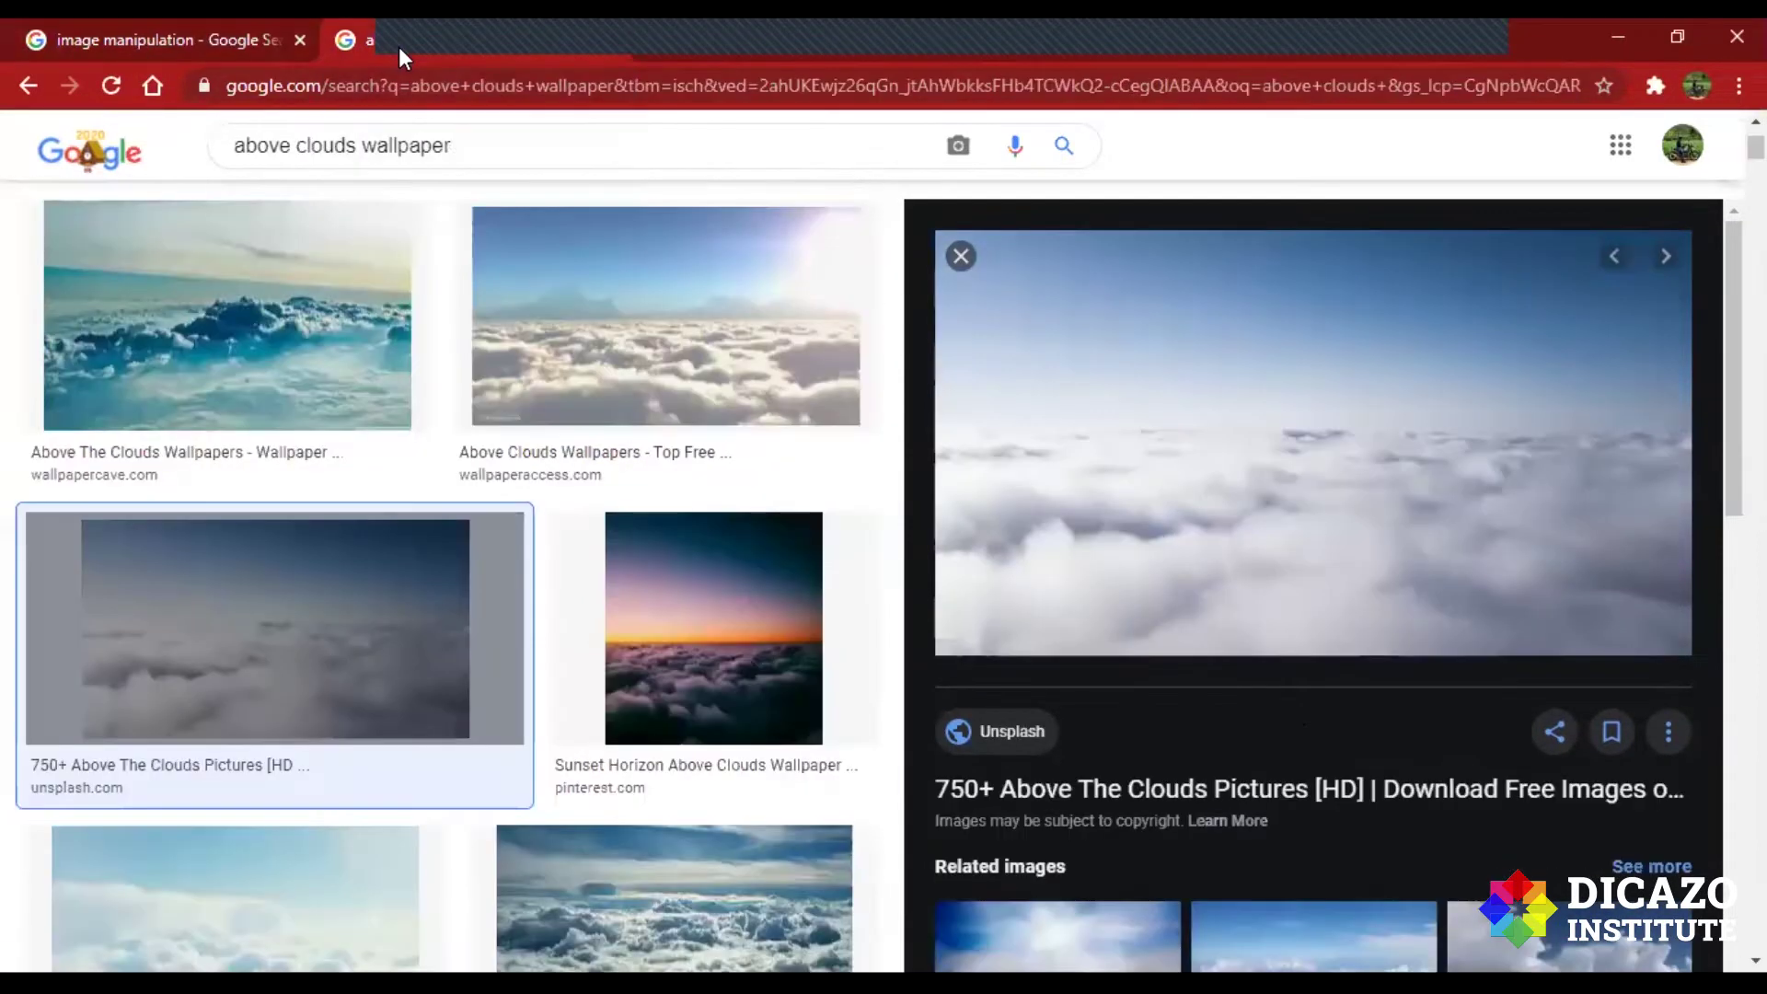
click(208, 57)
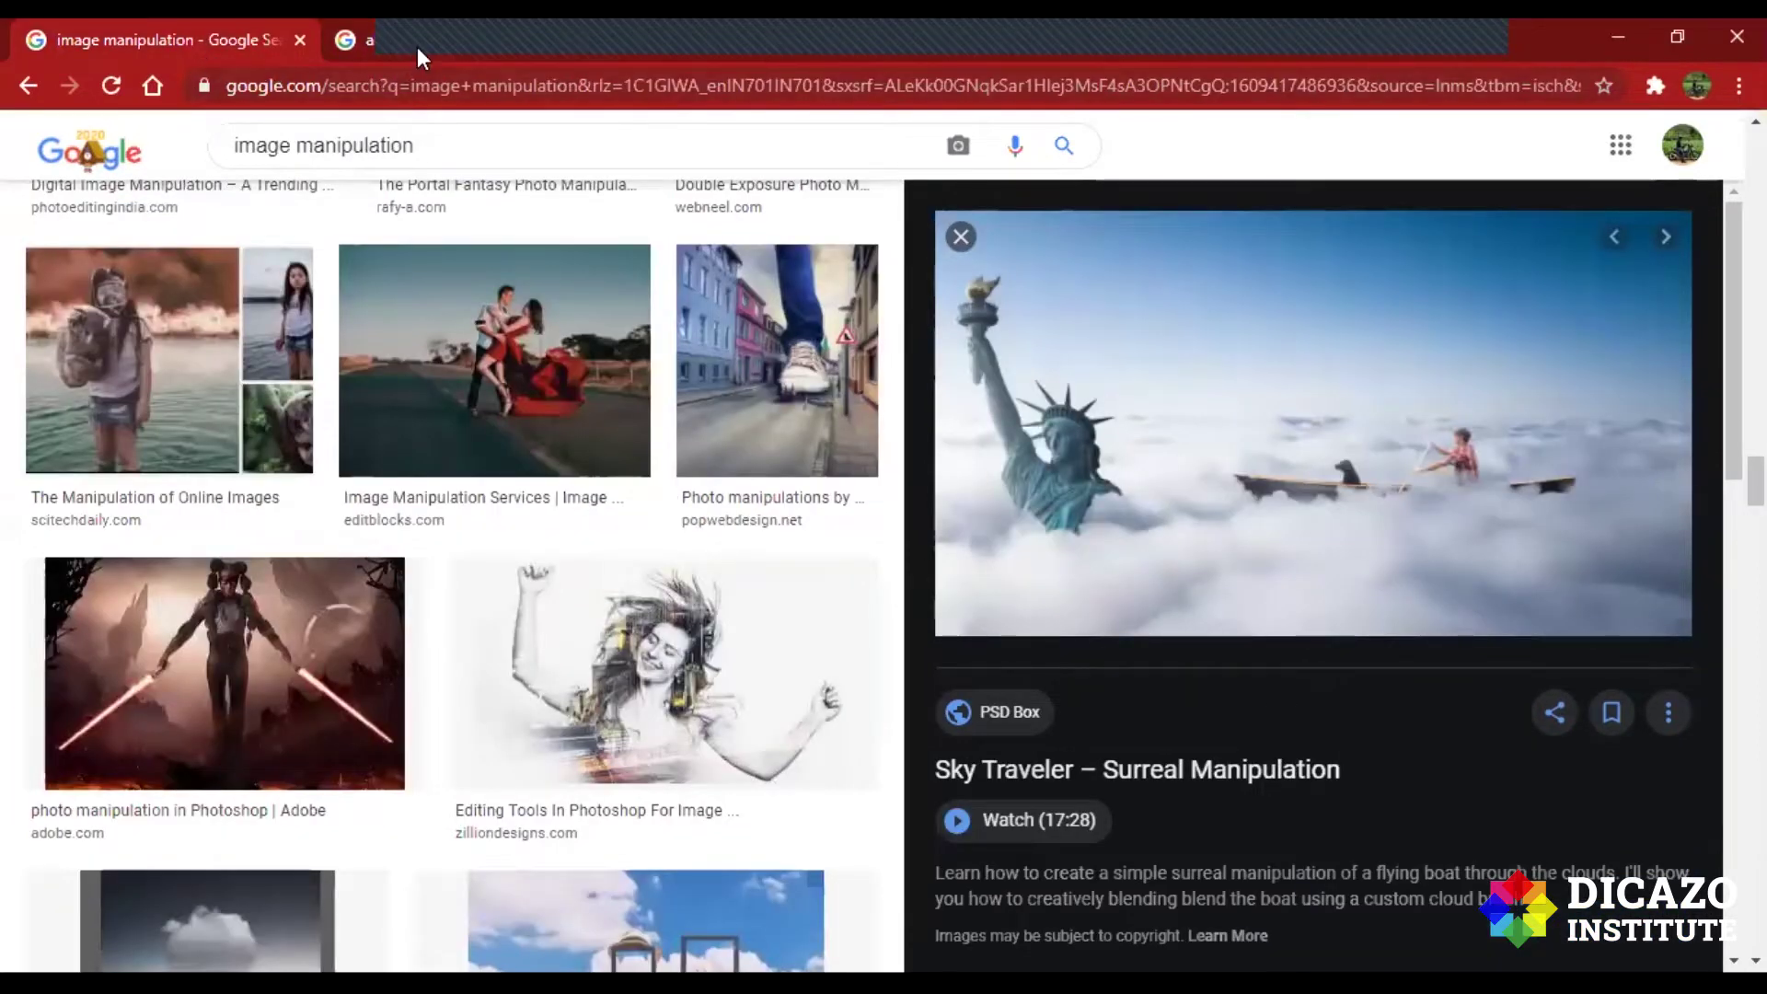
click(417, 50)
Save the full-size Unsplash sea-of-clouds photo to the Desktop as a JPEG.
right_click(1165, 524)
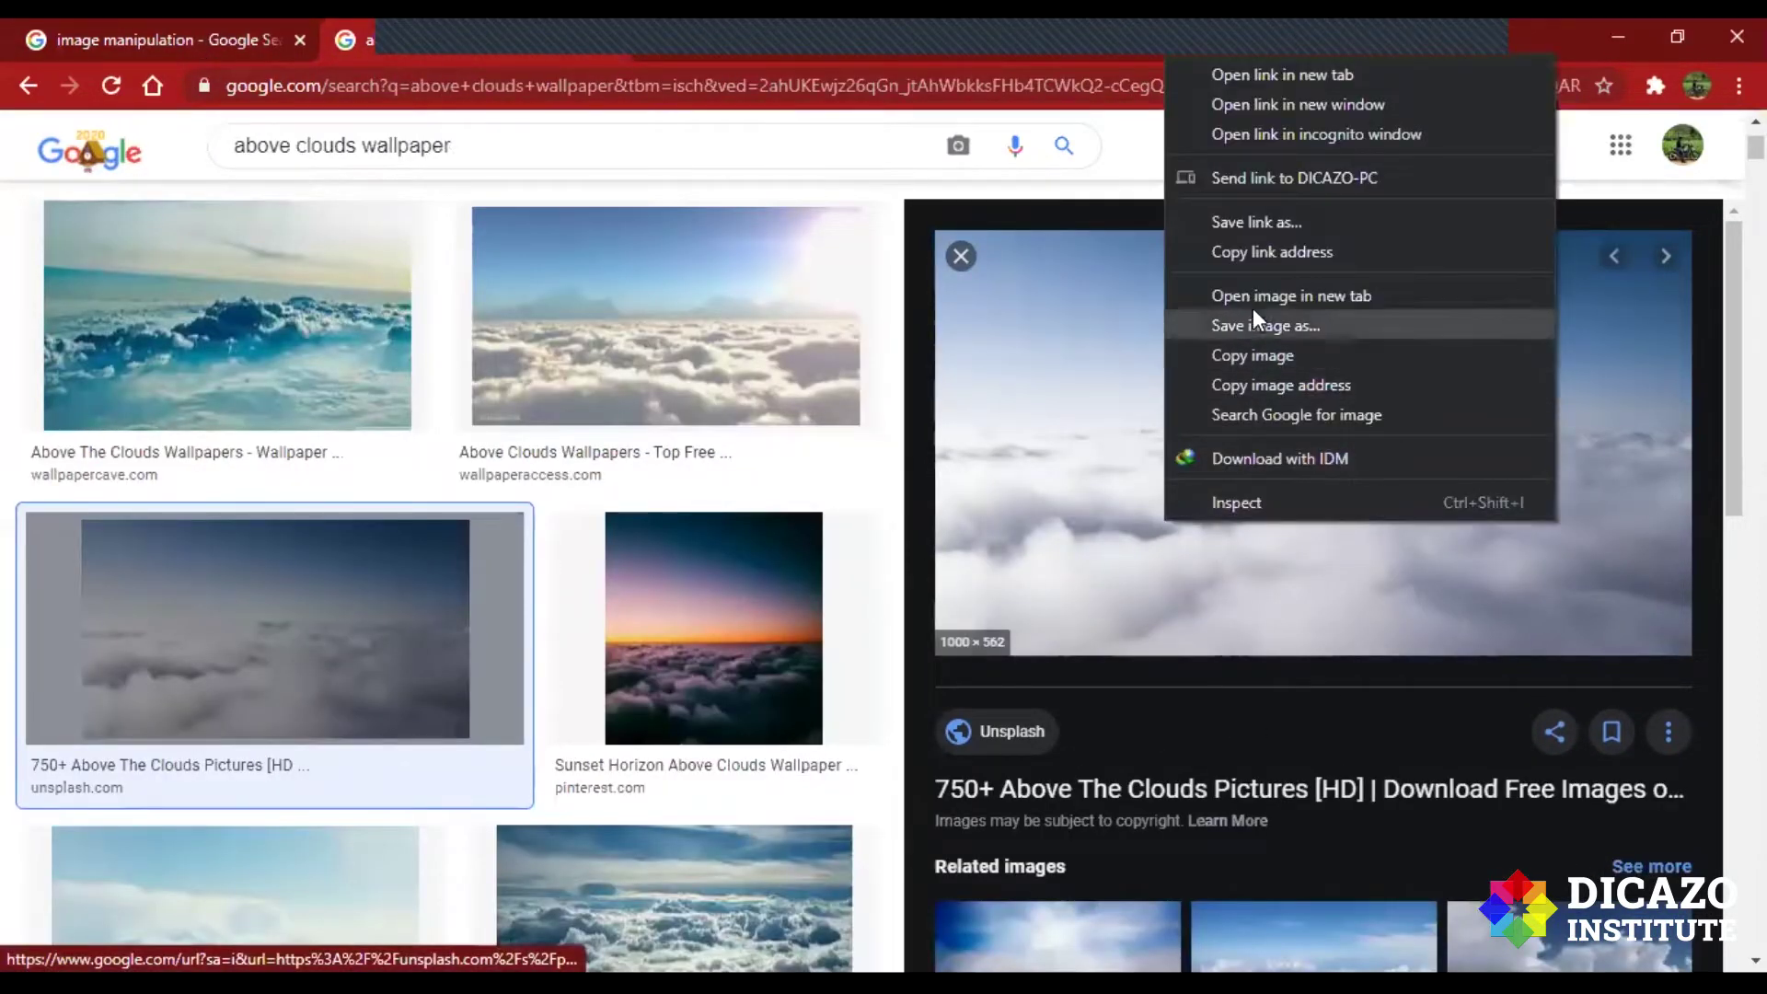
click(1250, 302)
click(1204, 54)
right_click(832, 460)
click(873, 508)
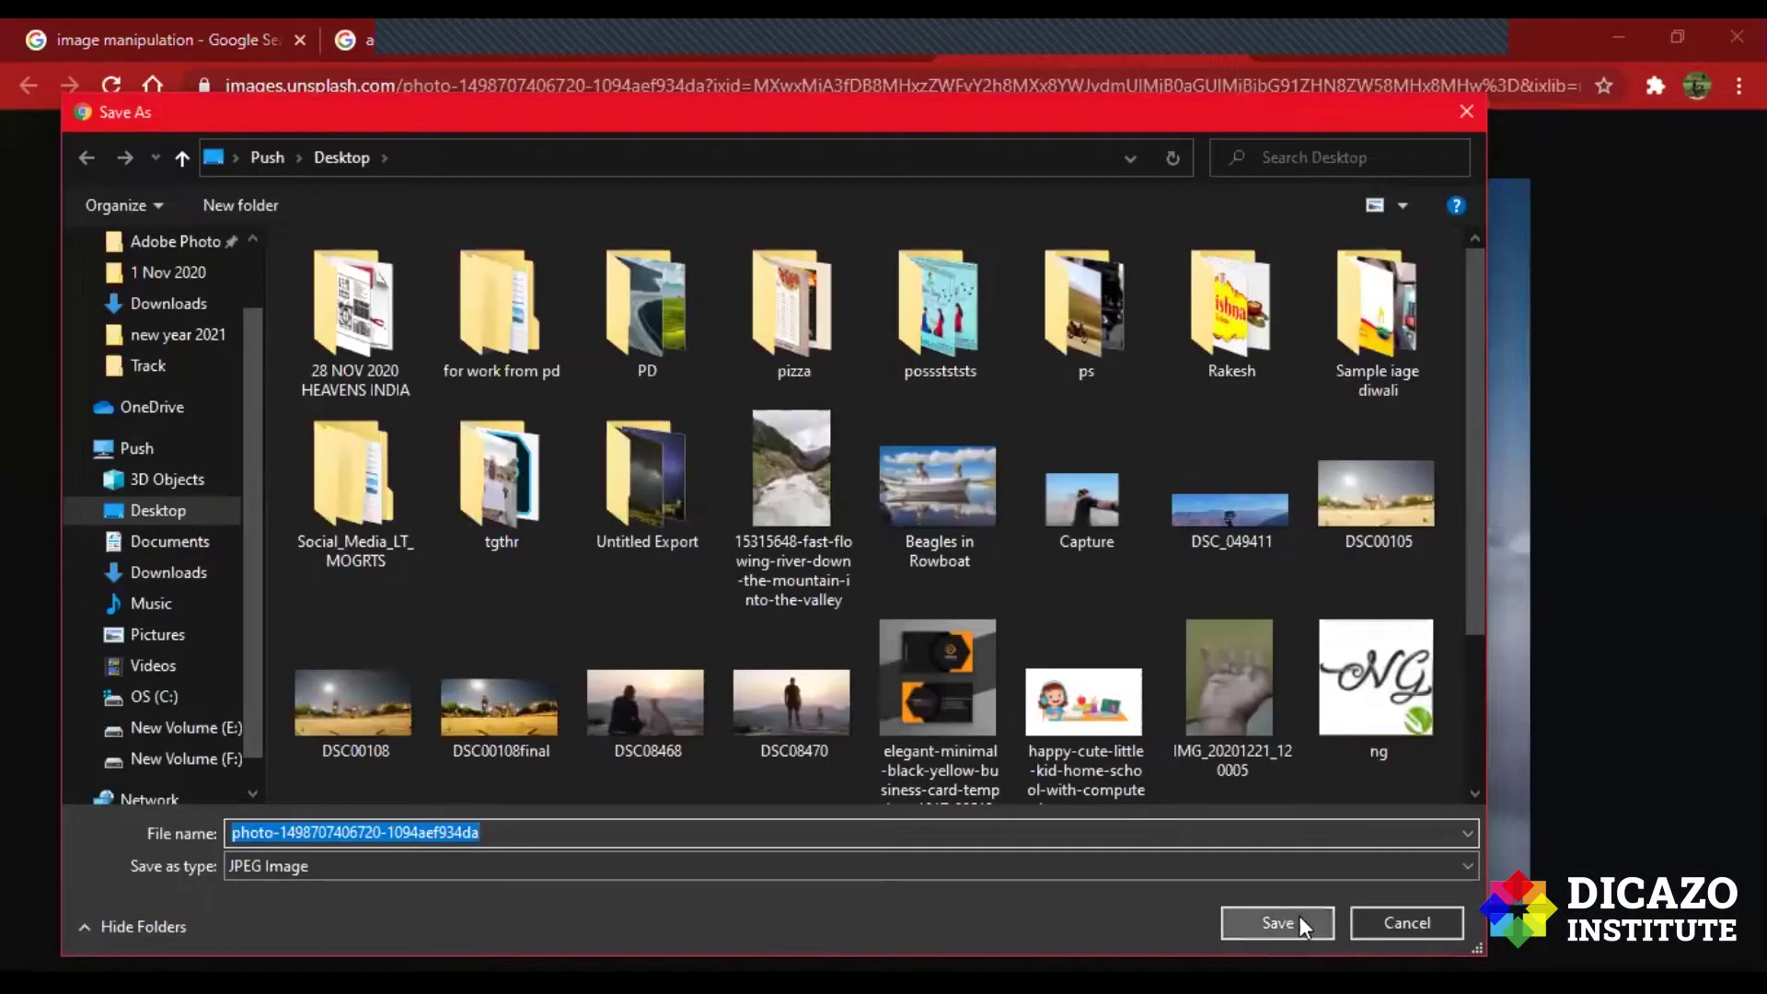
click(1299, 915)
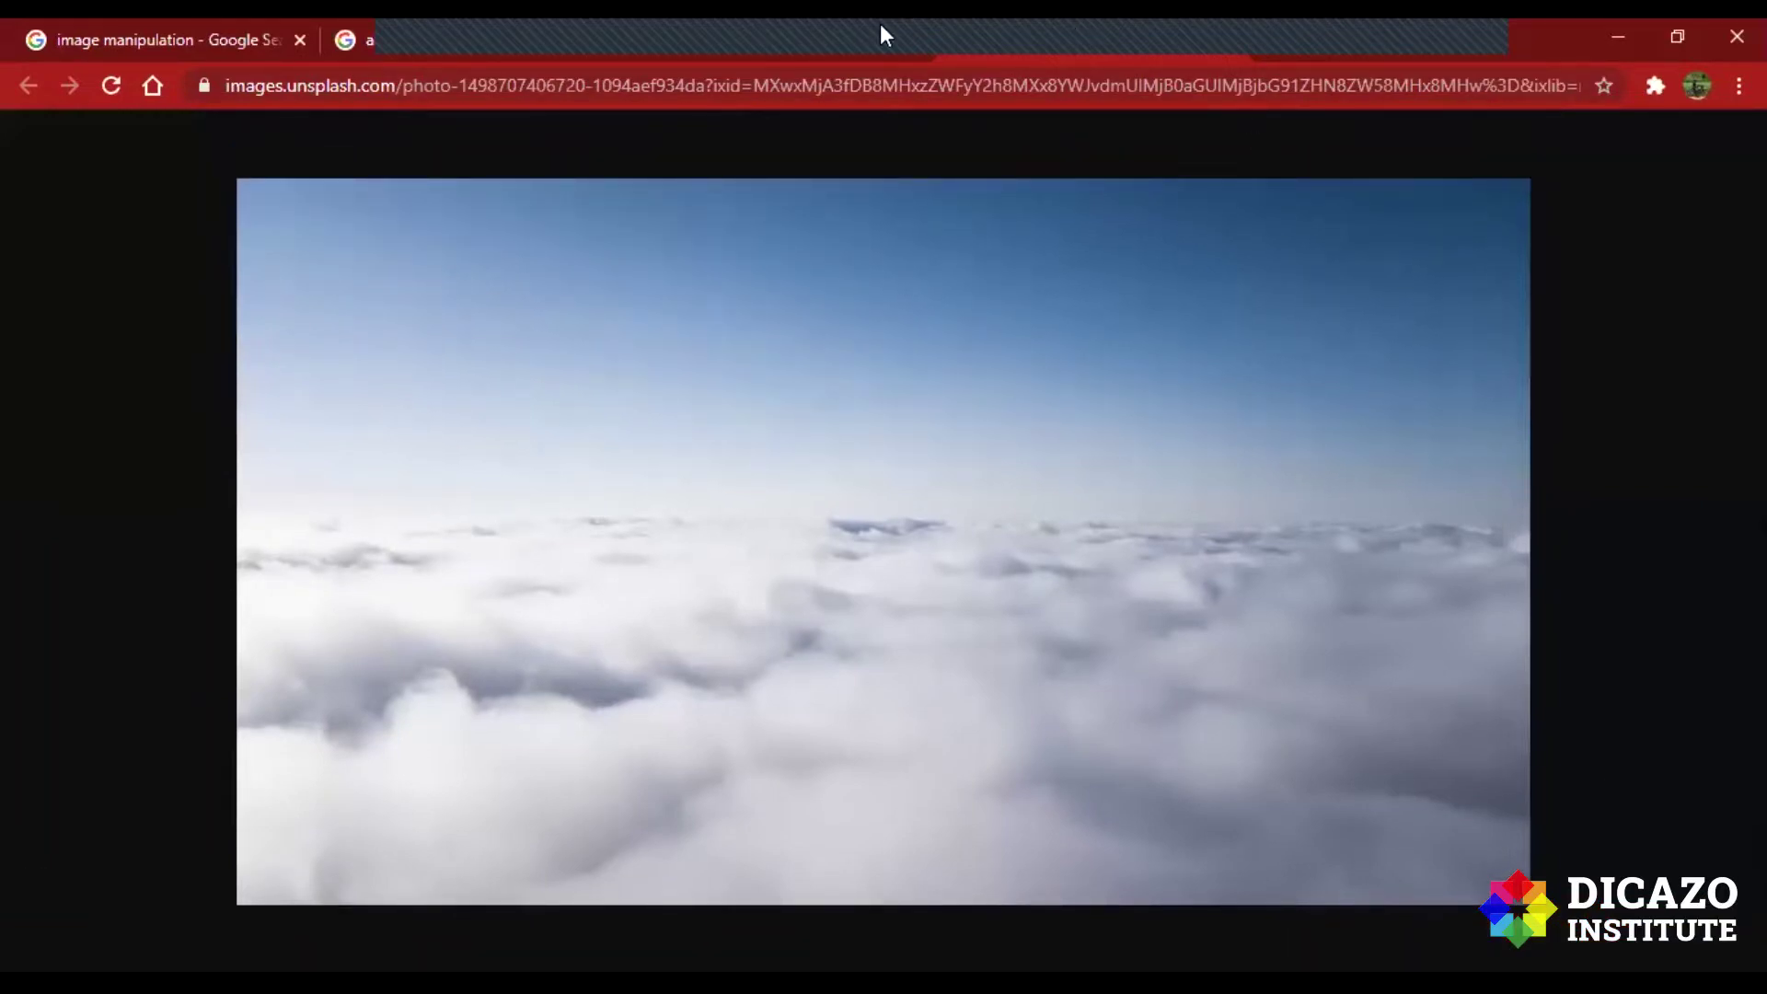
View the boy-and-dog boat photo, return to the image manipulation results, then switch to Photoshop.
click(1222, 50)
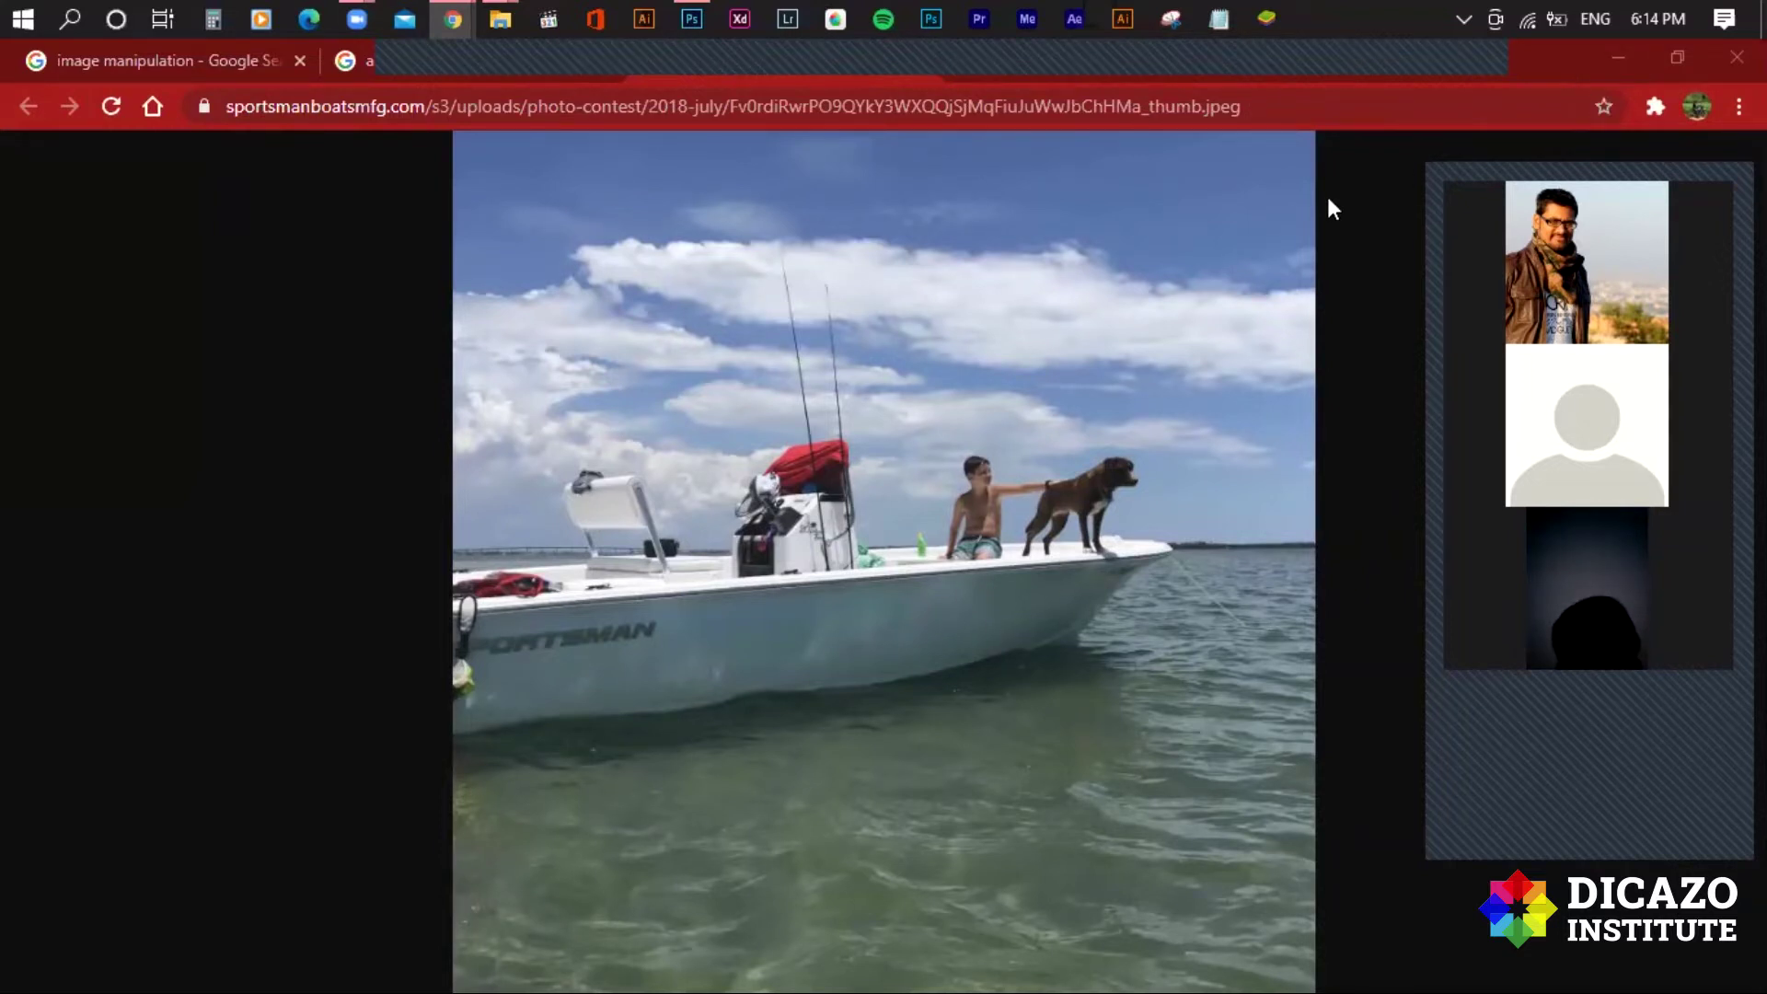
click(152, 63)
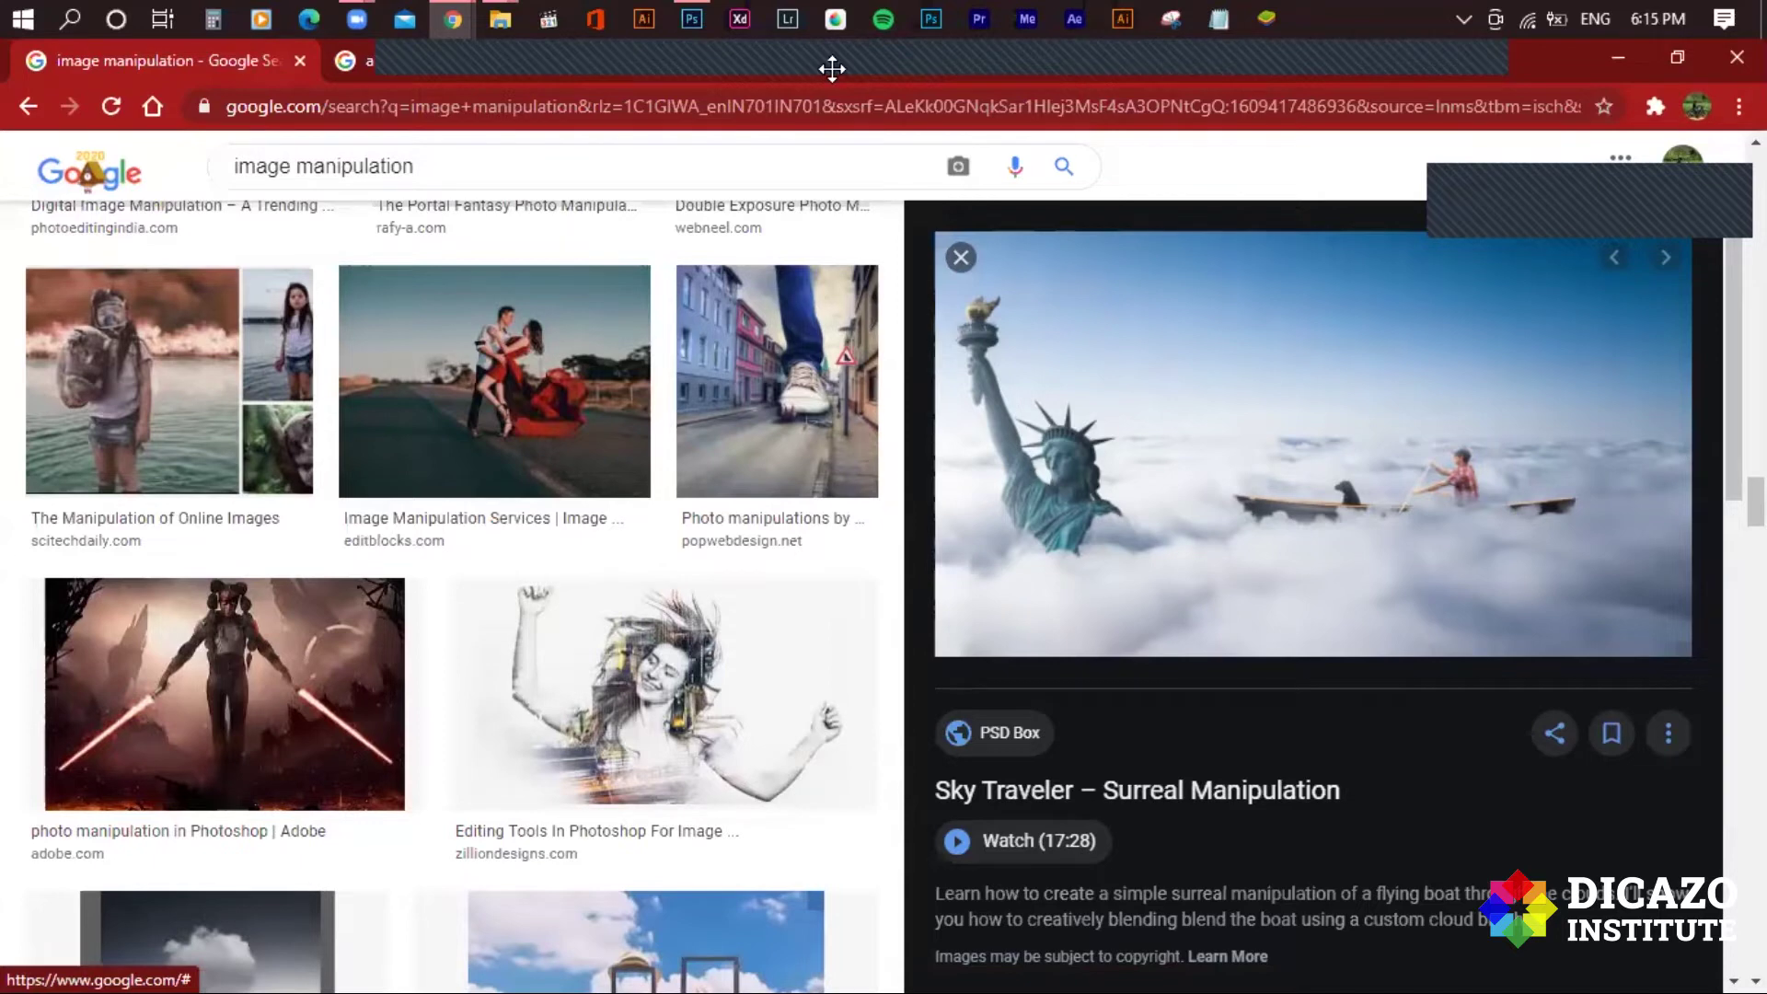
click(692, 18)
Close Untitled-1 without saving and drag the Desktop clouds photo into Photoshop.
click(299, 144)
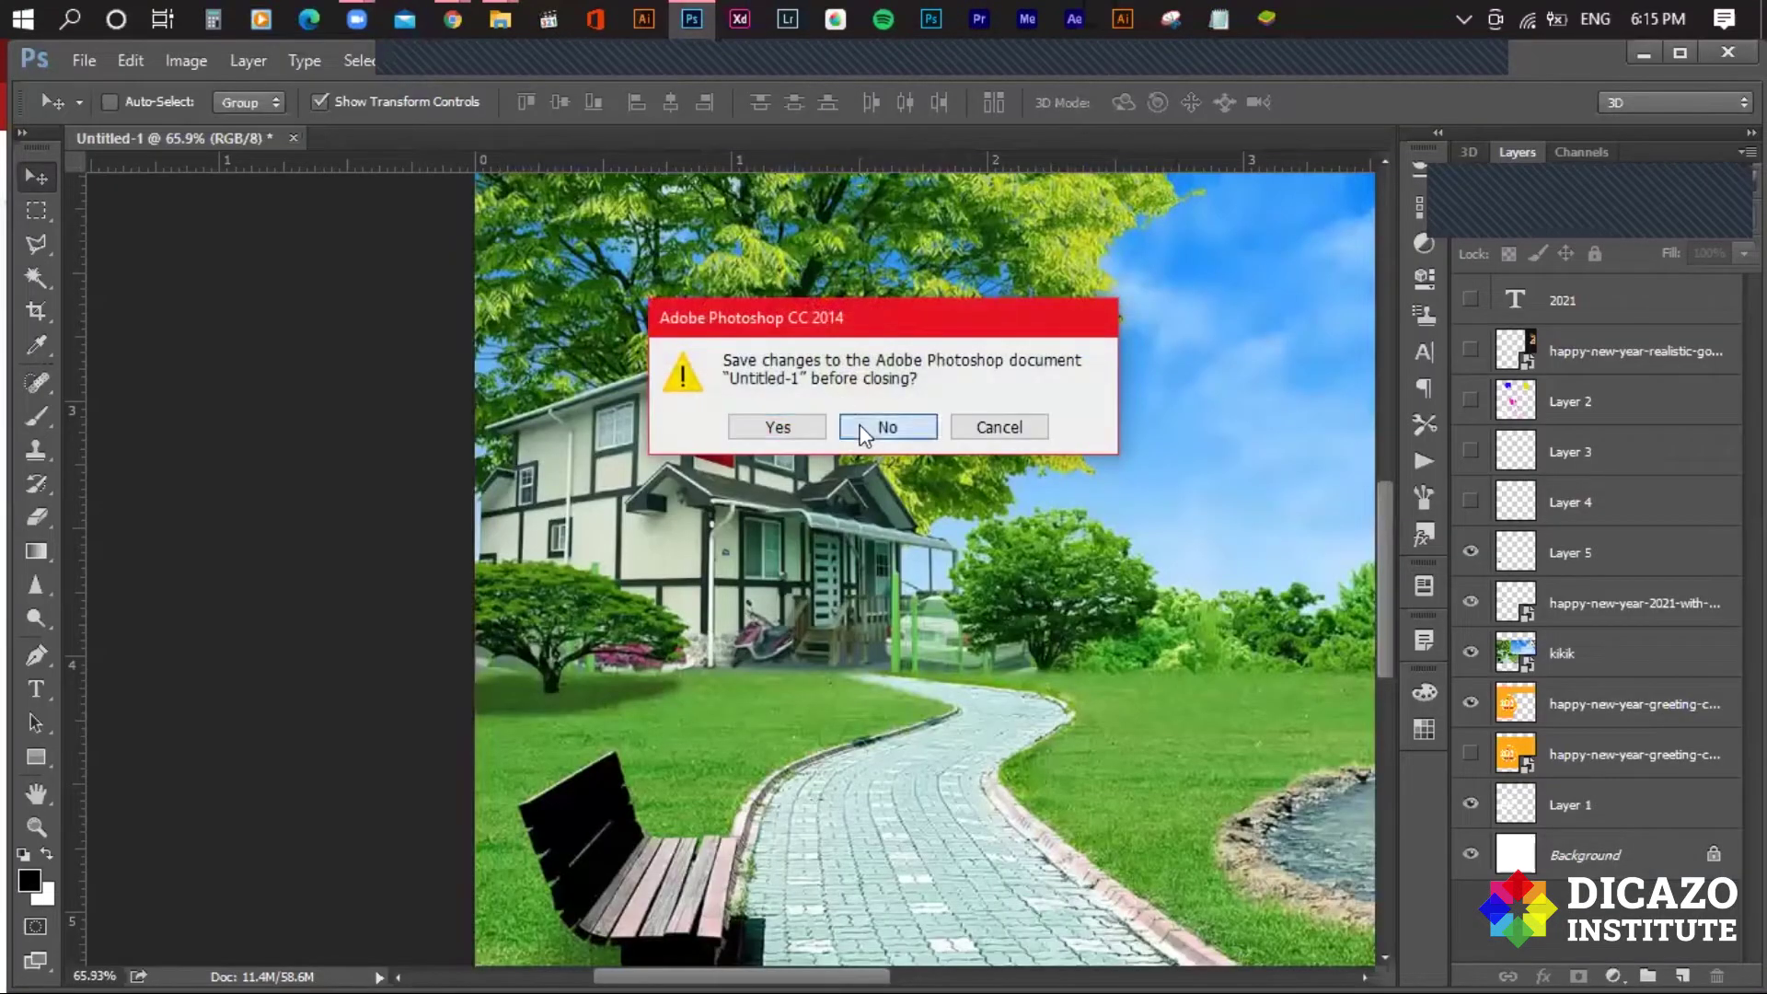
click(915, 424)
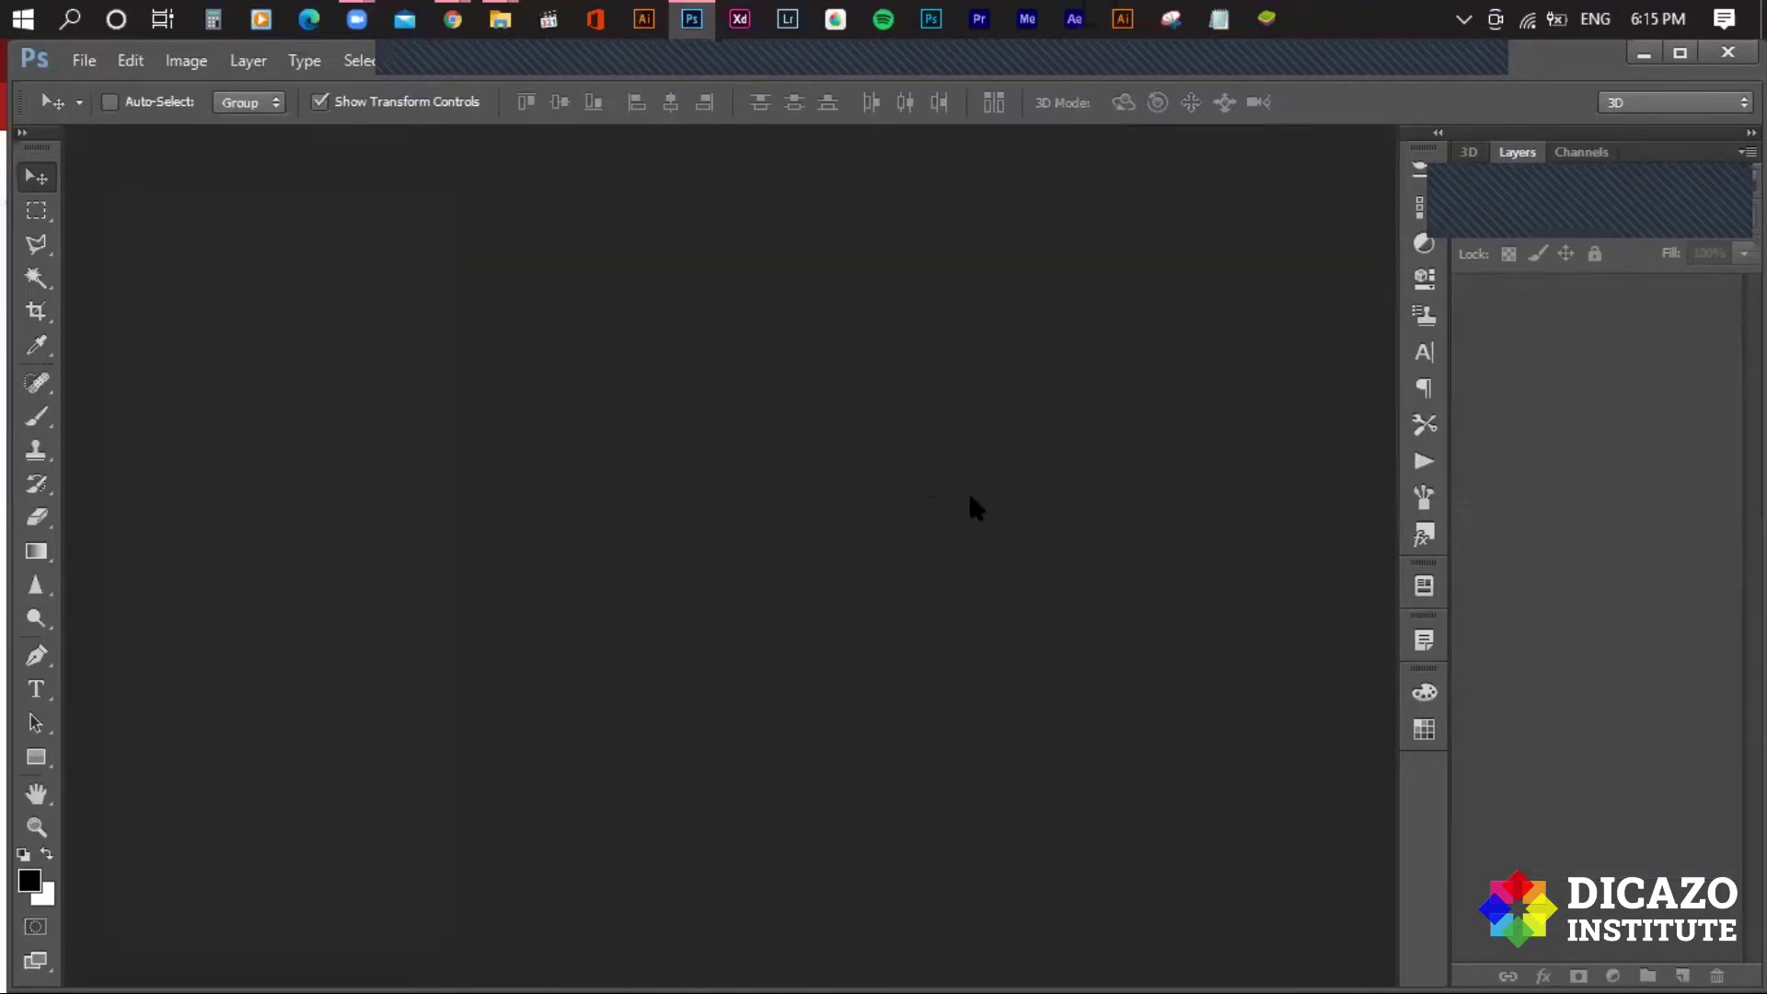
key(super+d)
mouse_move(628, 924)
mouse_down()
mouse_move(868, 408)
mouse_move(810, 474)
mouse_up()
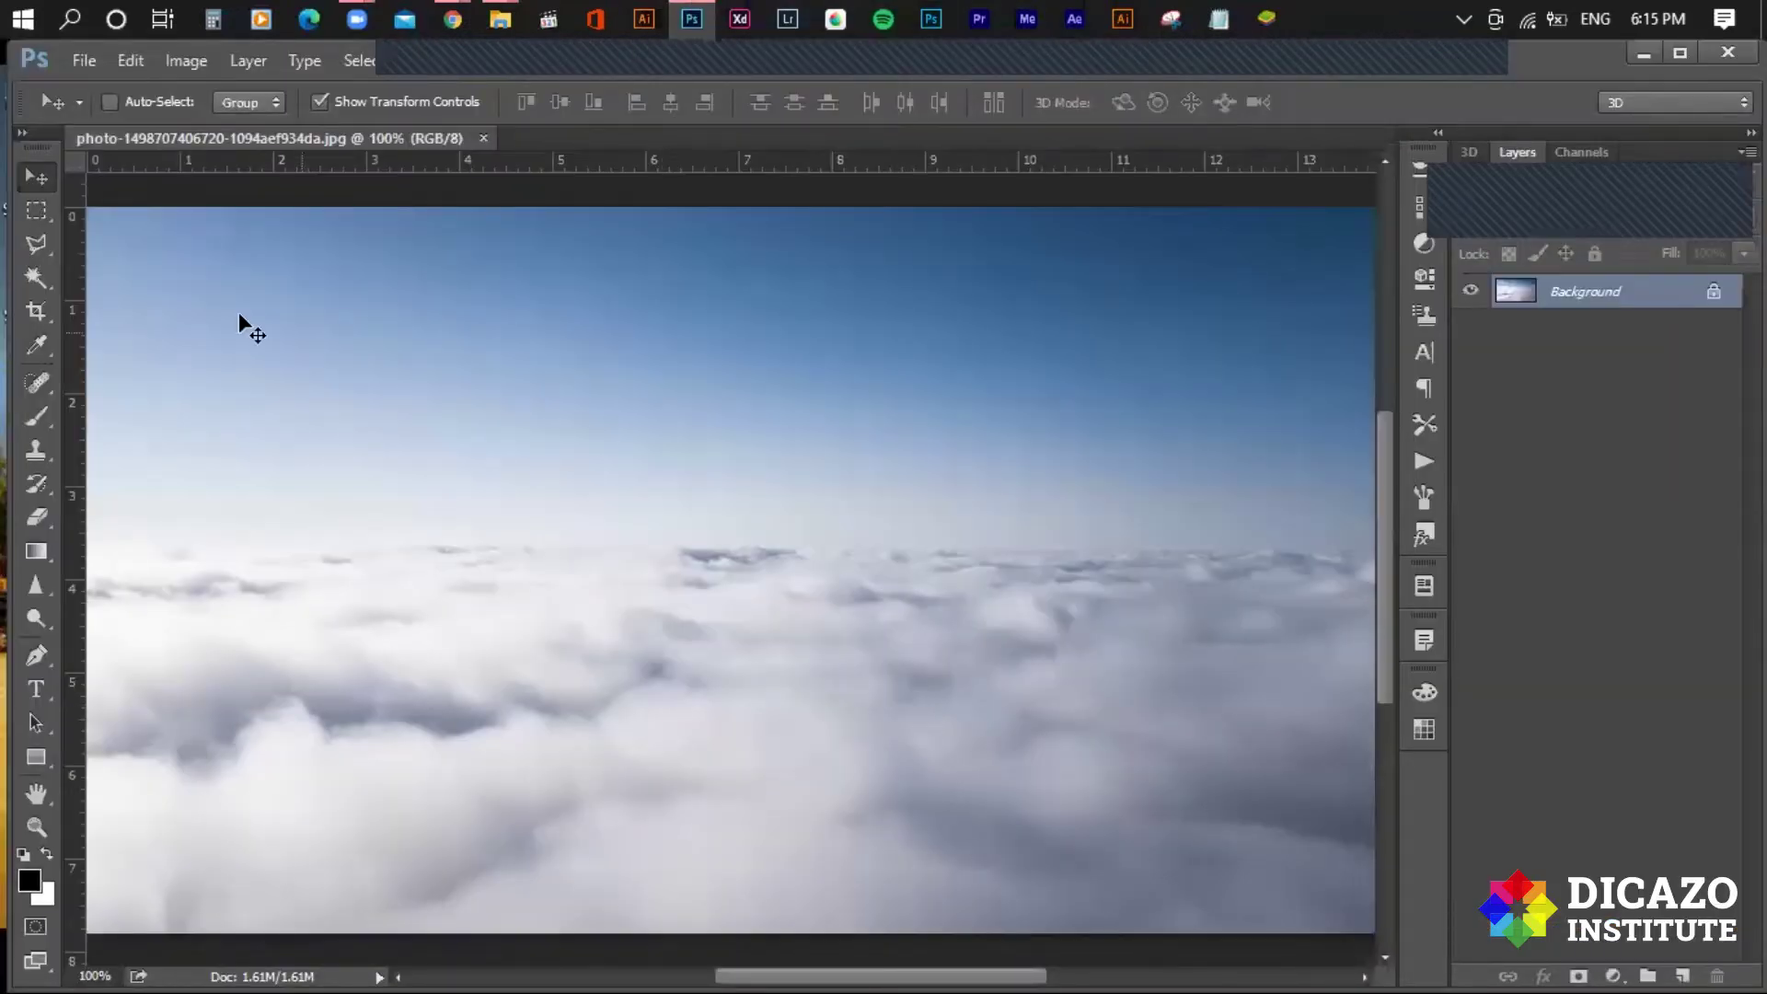
scroll(591, 414, down, 2)
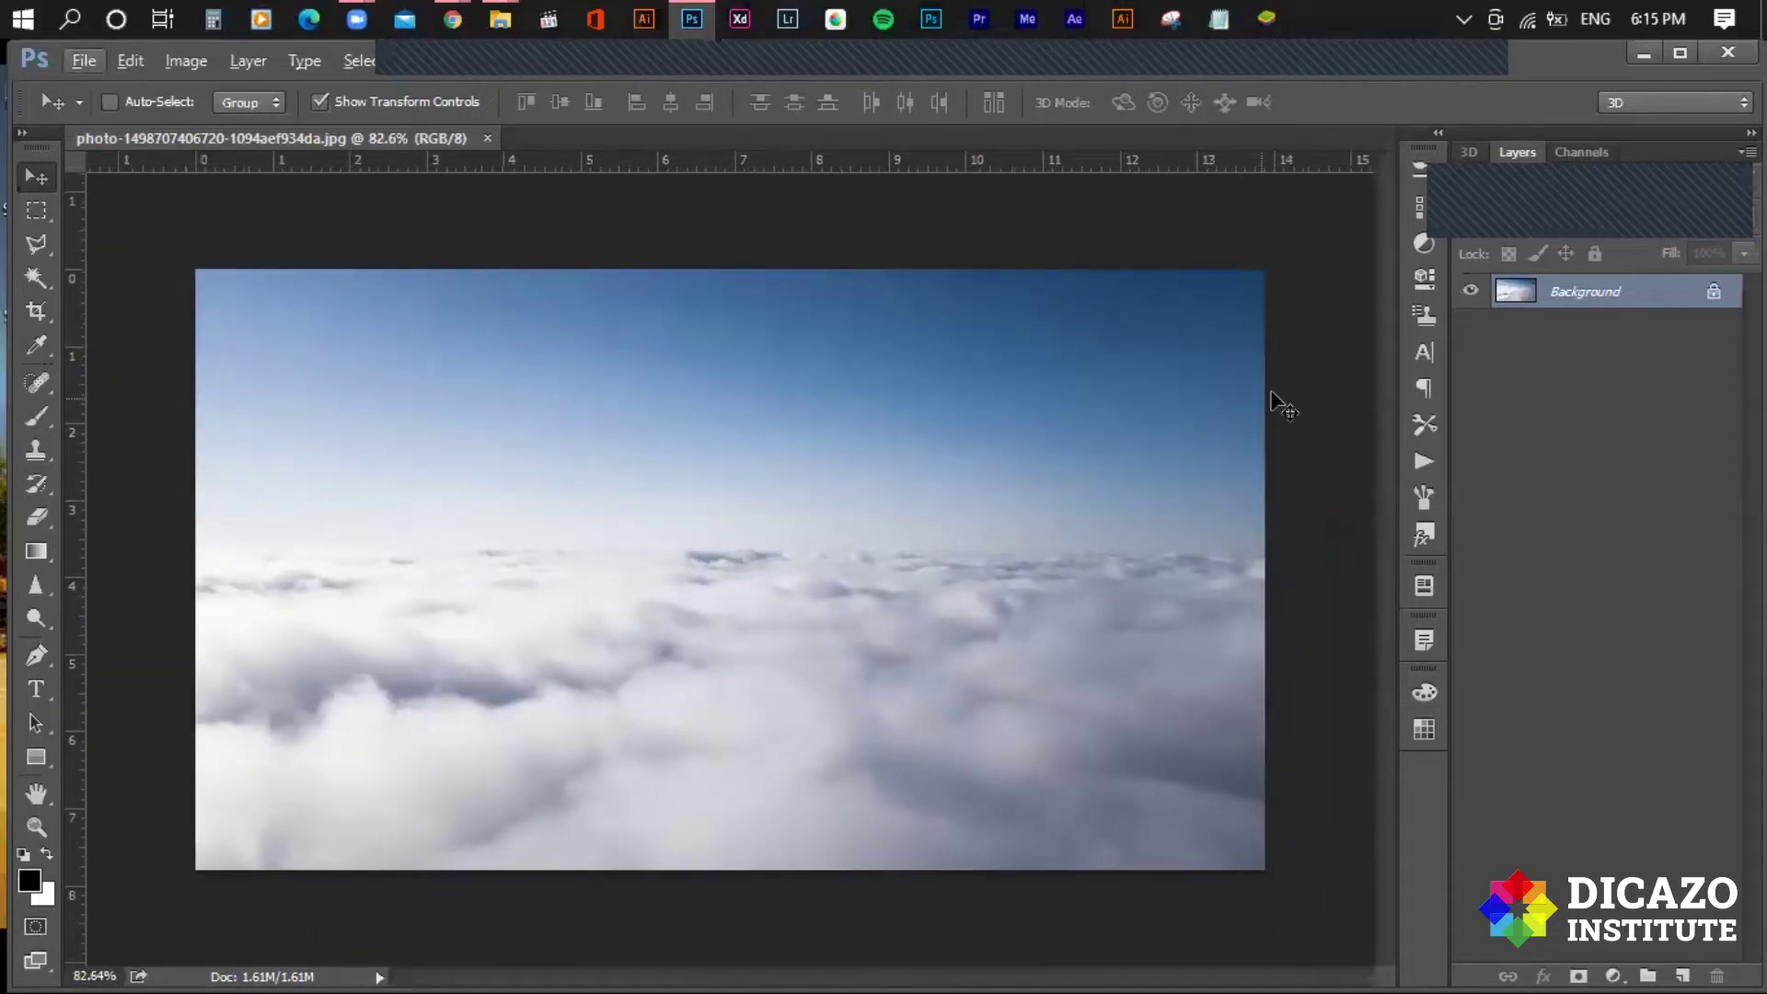
click(1642, 53)
Place the beagles and statue images, shrink the statue to about 14.5% in the left clouds, and duplicate it.
mouse_move(717, 676)
mouse_down()
mouse_move(593, 869)
mouse_move(699, 11)
mouse_move(694, 679)
mouse_up()
key(Return)
key(Return)
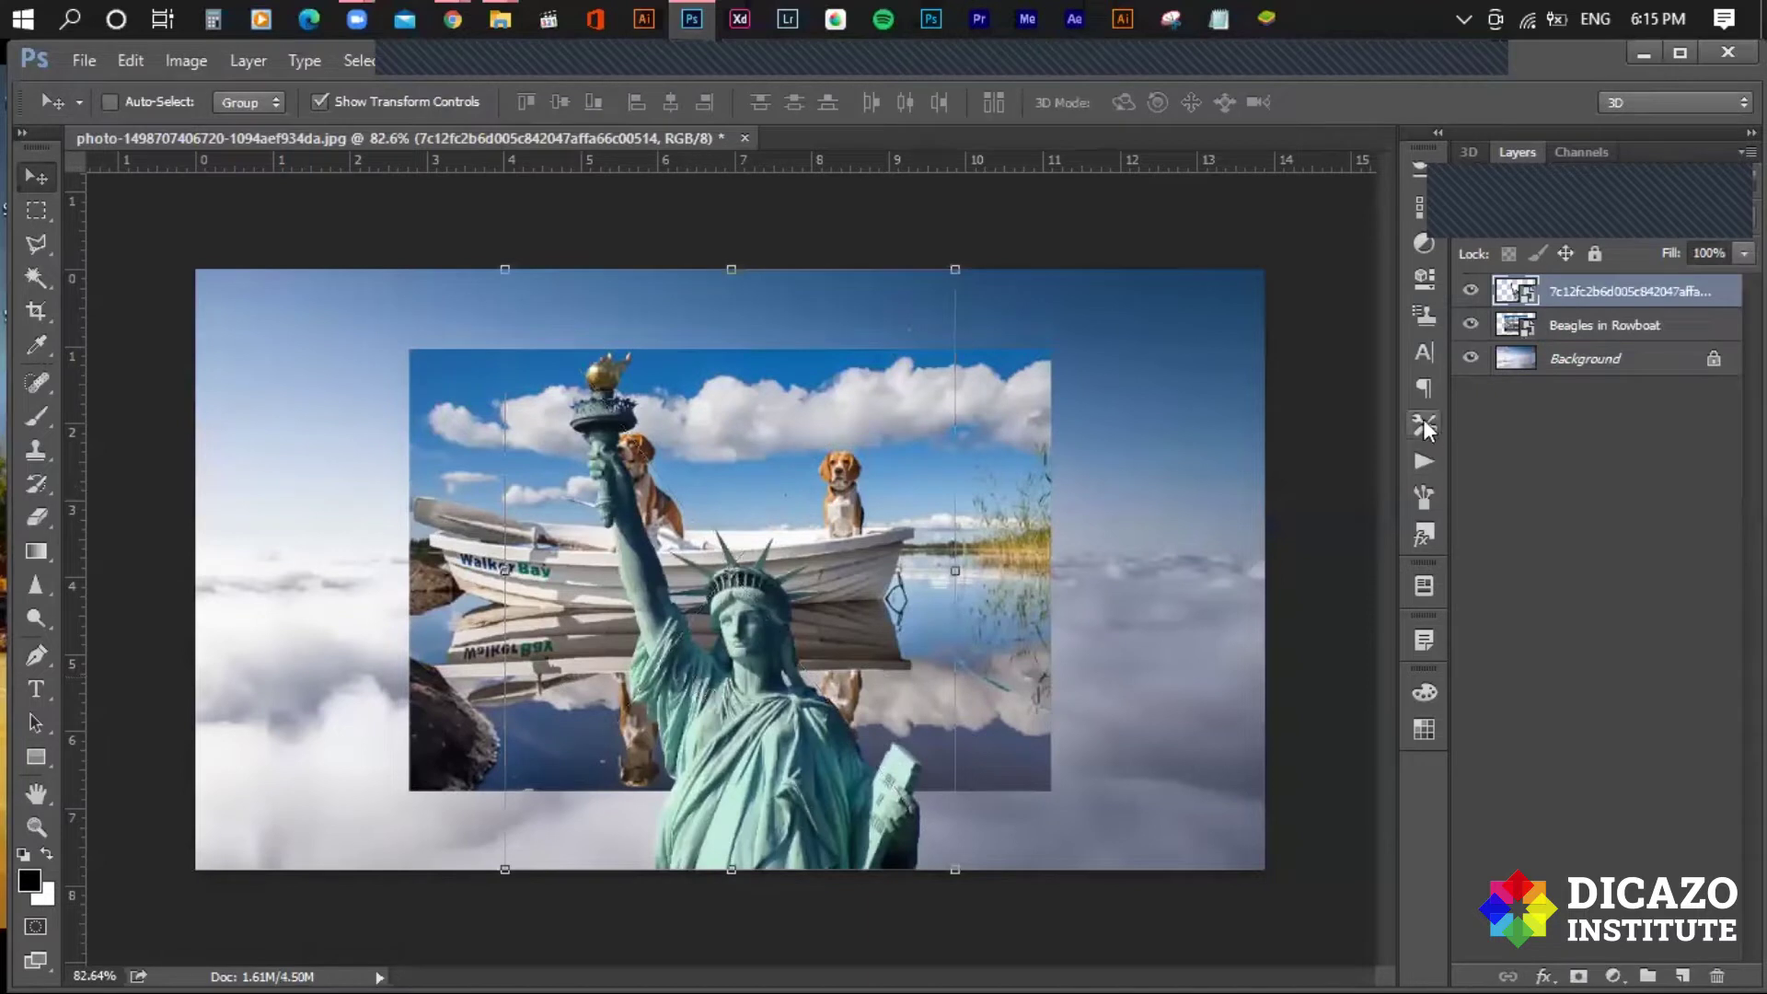
mouse_move(823, 761)
mouse_down()
mouse_move(582, 650)
mouse_move(557, 671)
mouse_up()
mouse_move(694, 793)
mouse_down()
mouse_move(536, 617)
mouse_move(494, 526)
mouse_up()
drag(394, 455, 394, 615)
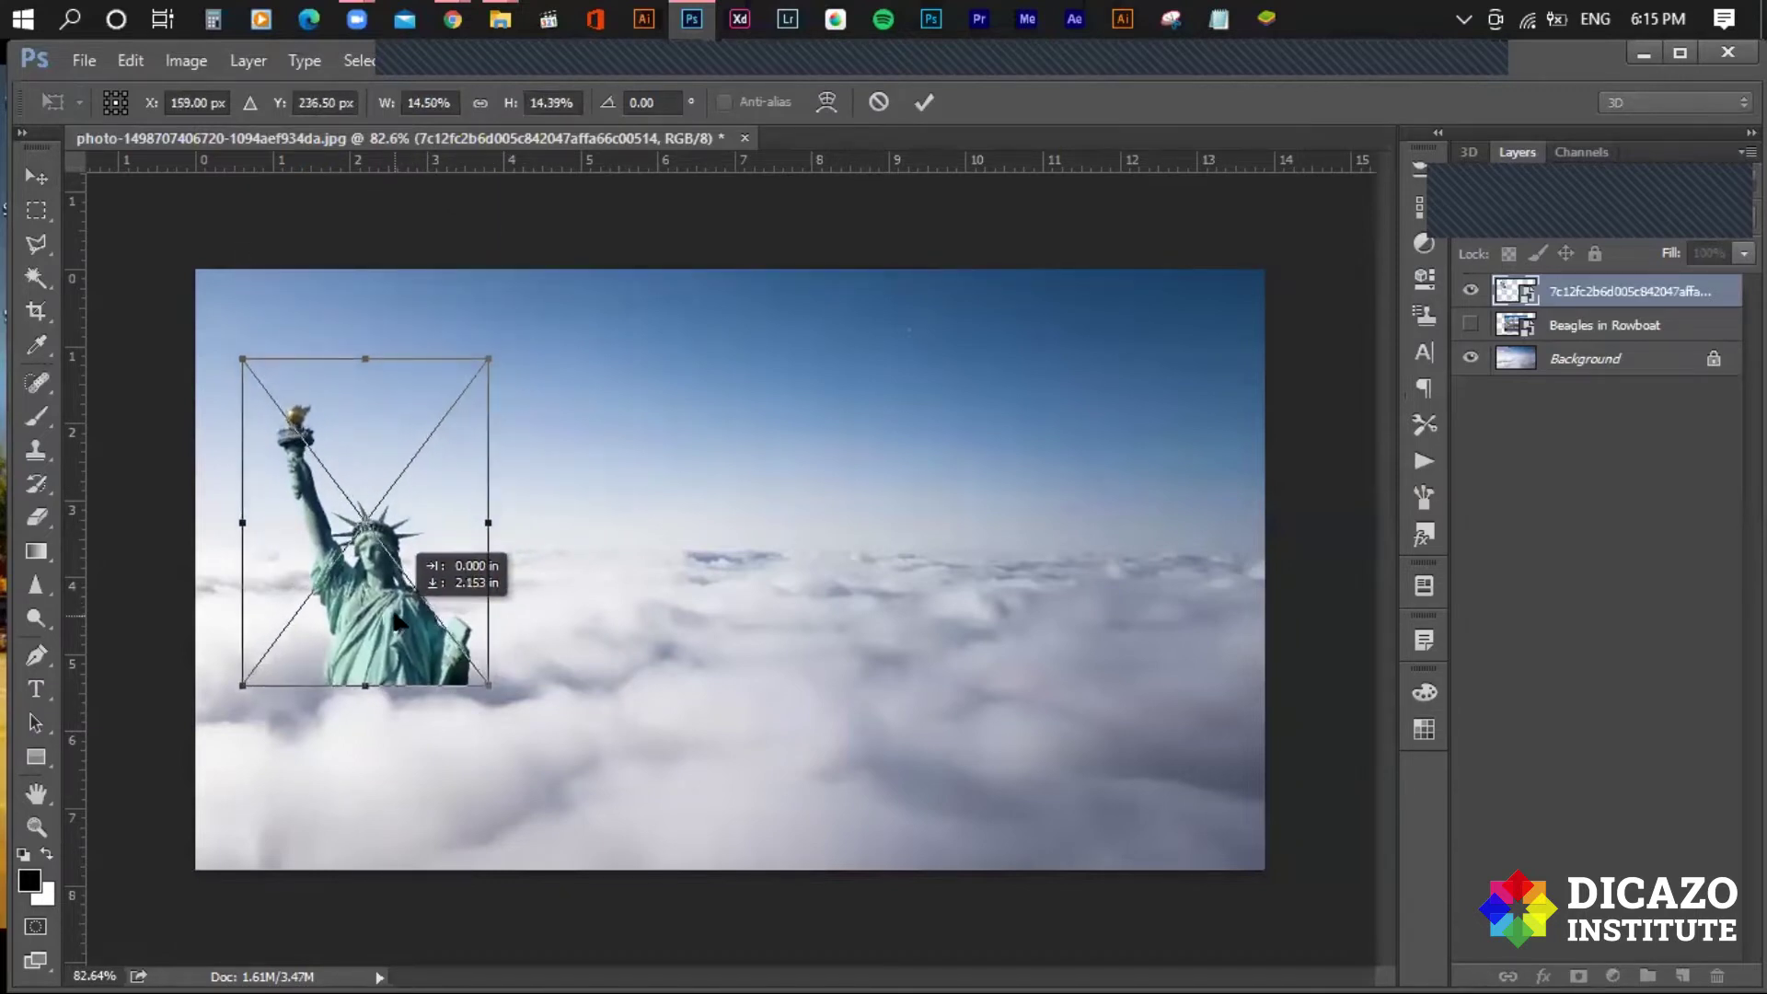
click(924, 102)
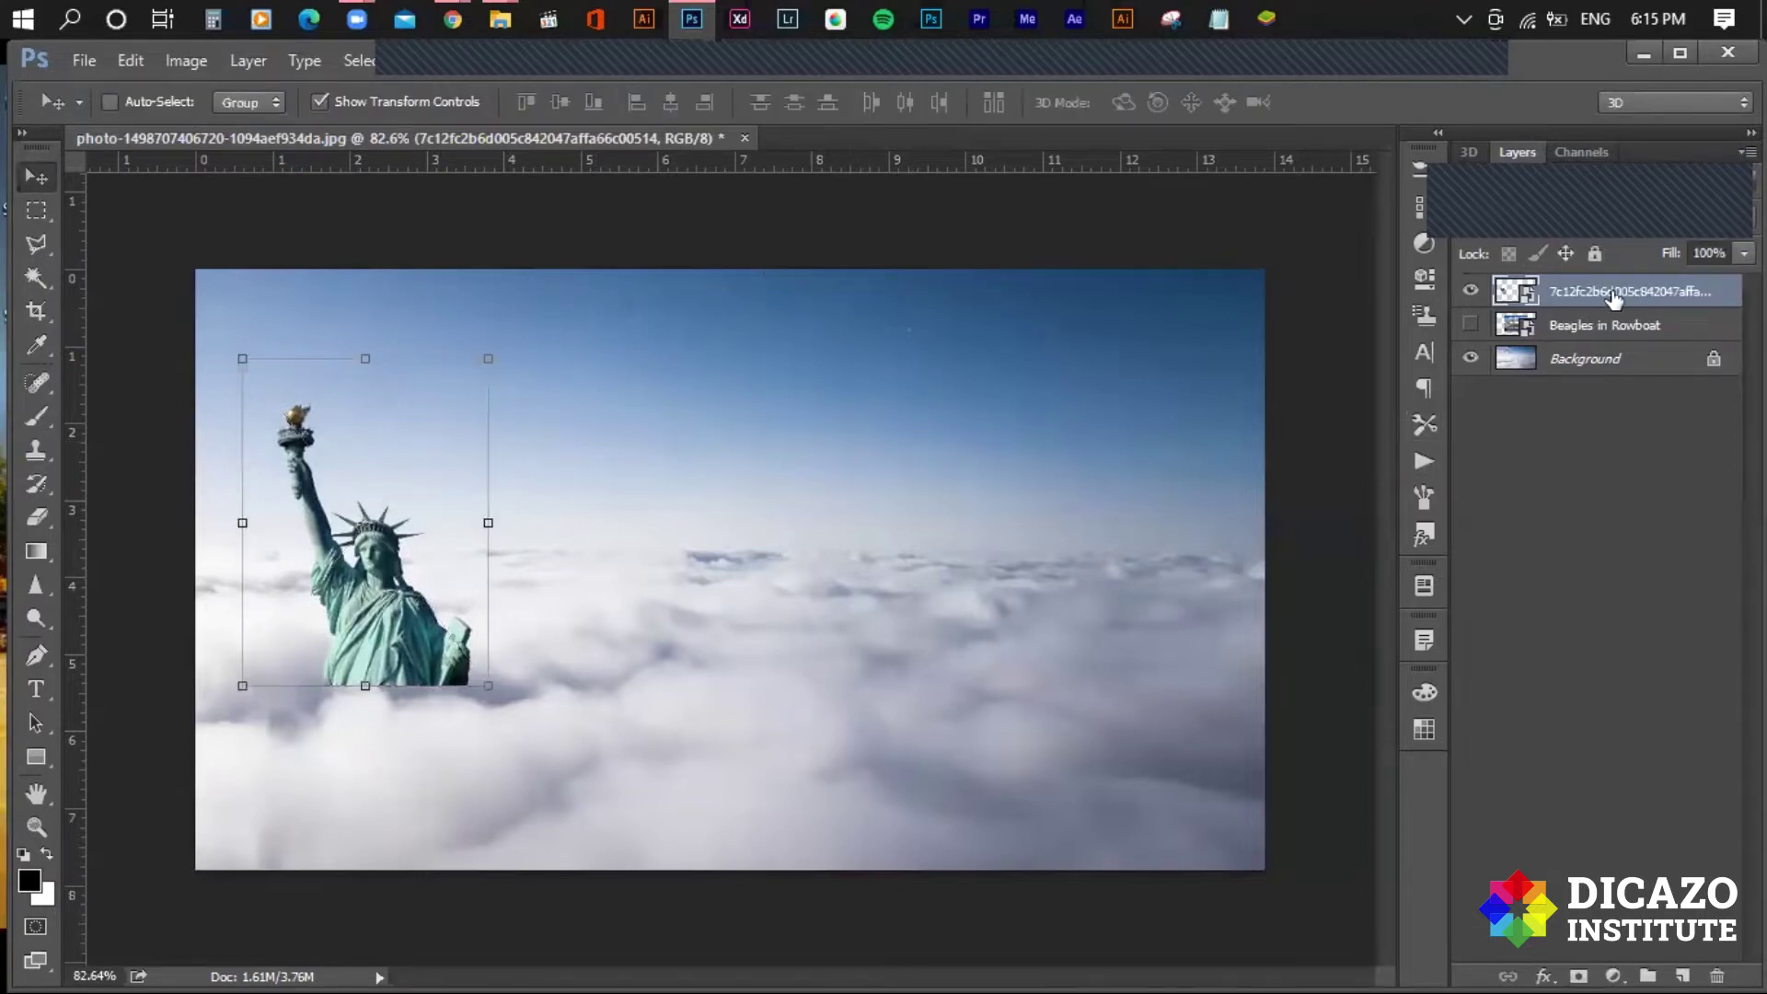
right_click(1614, 298)
click(1102, 241)
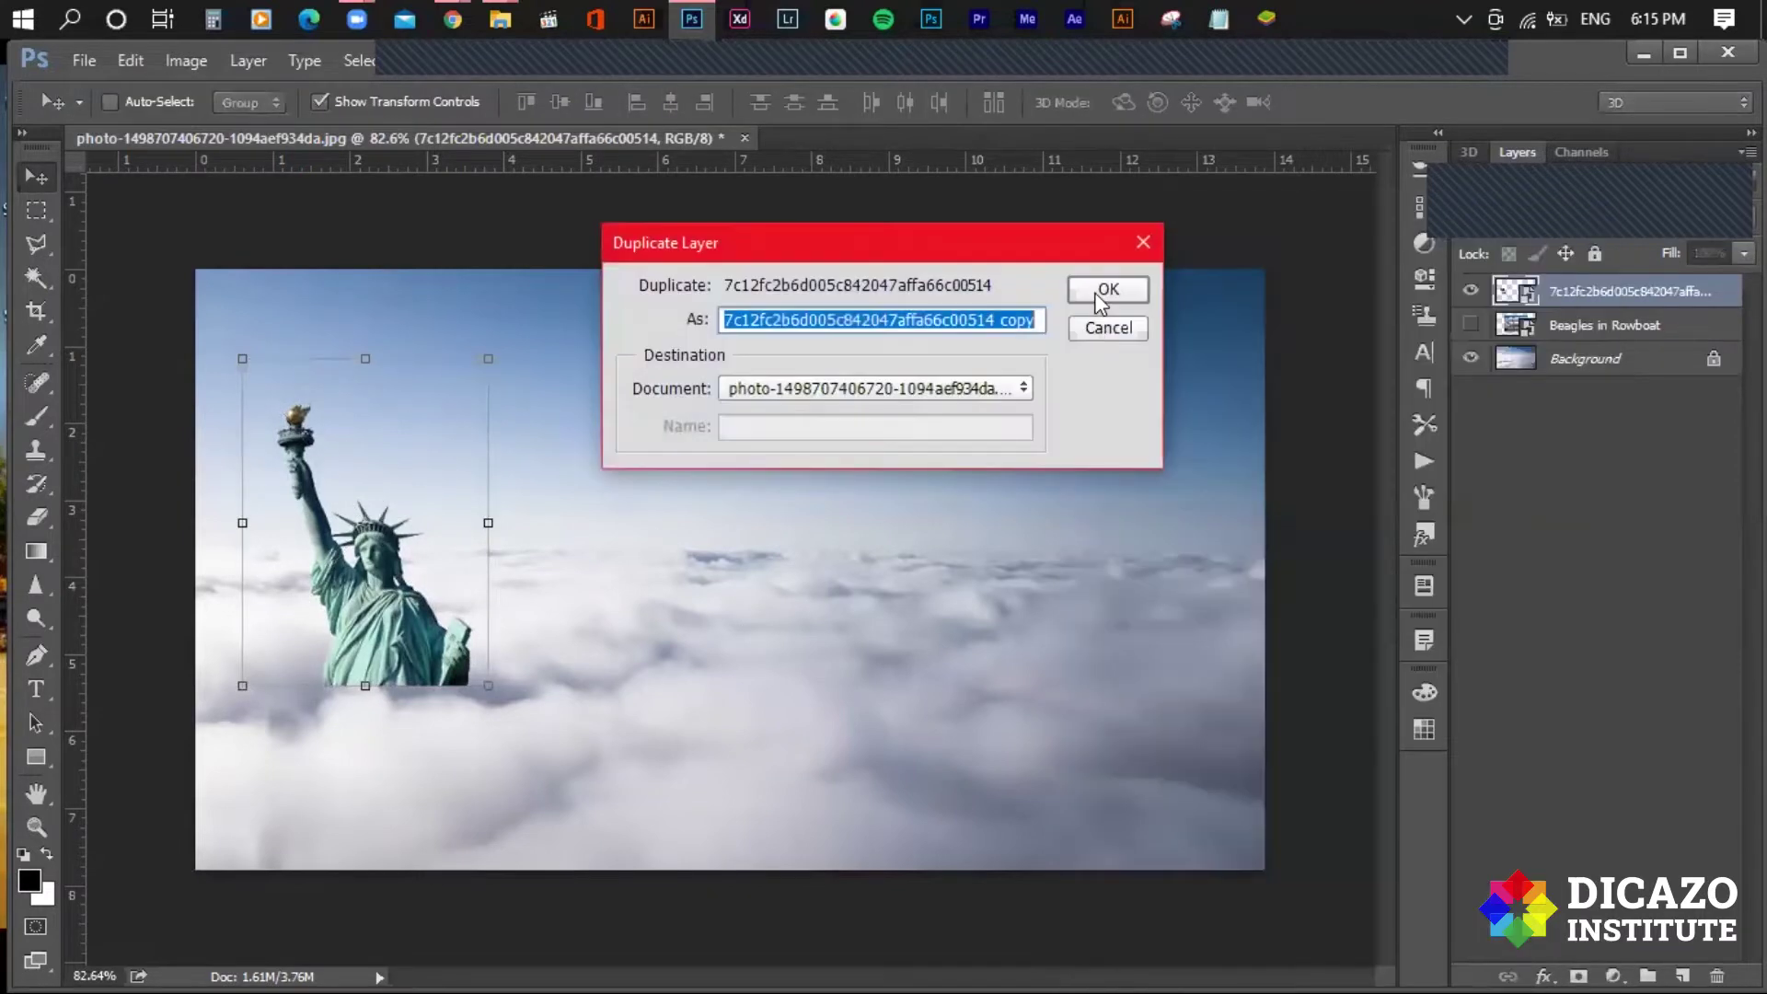
Duplicate the statue layer and rename the lower one 'original'.
click(1104, 291)
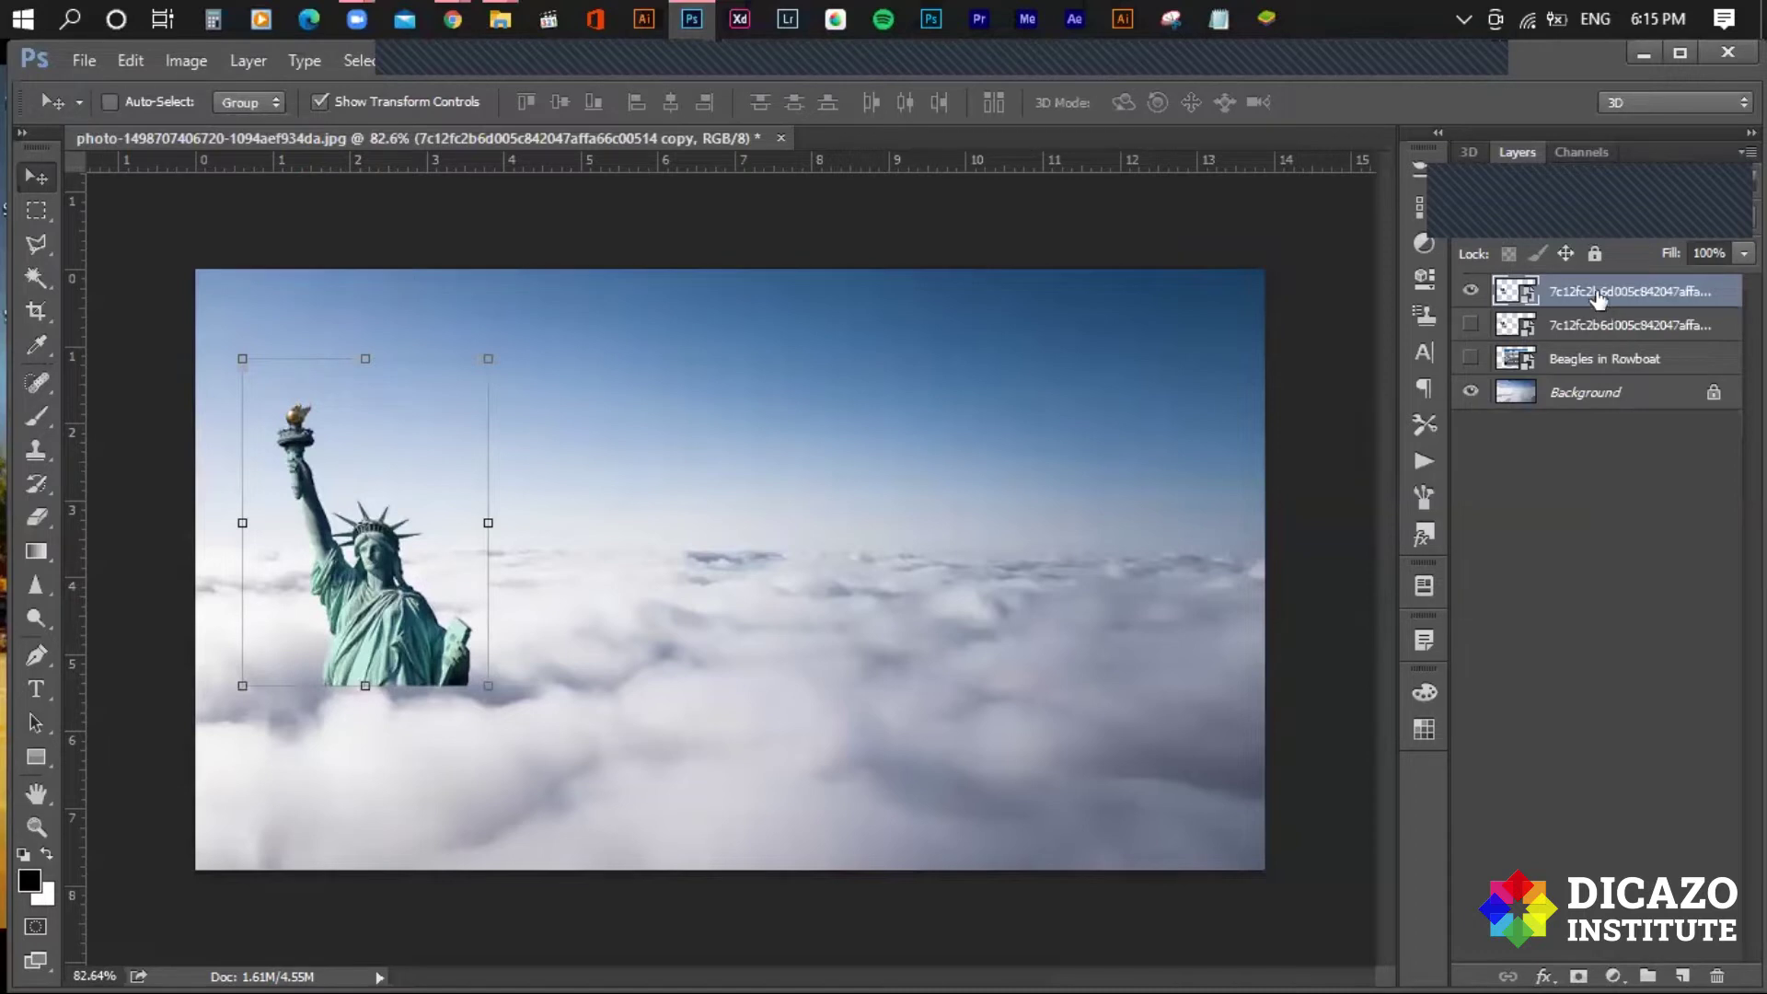
double_click(1603, 327)
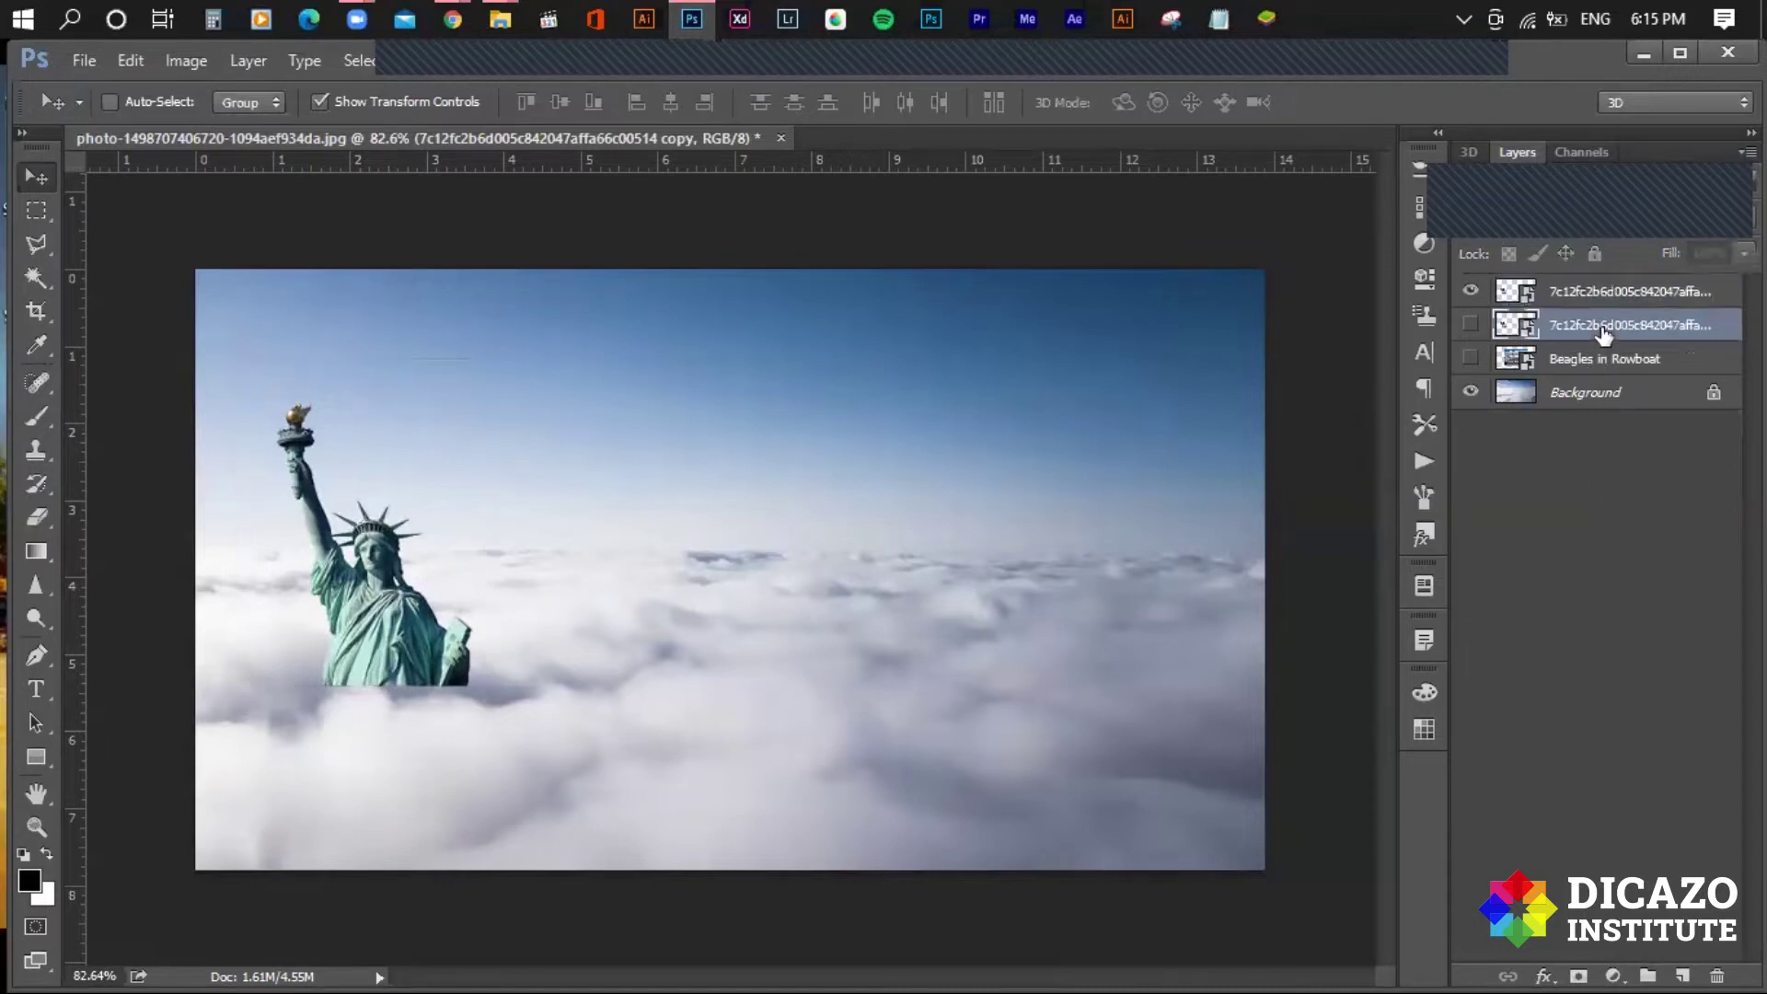
text(c)
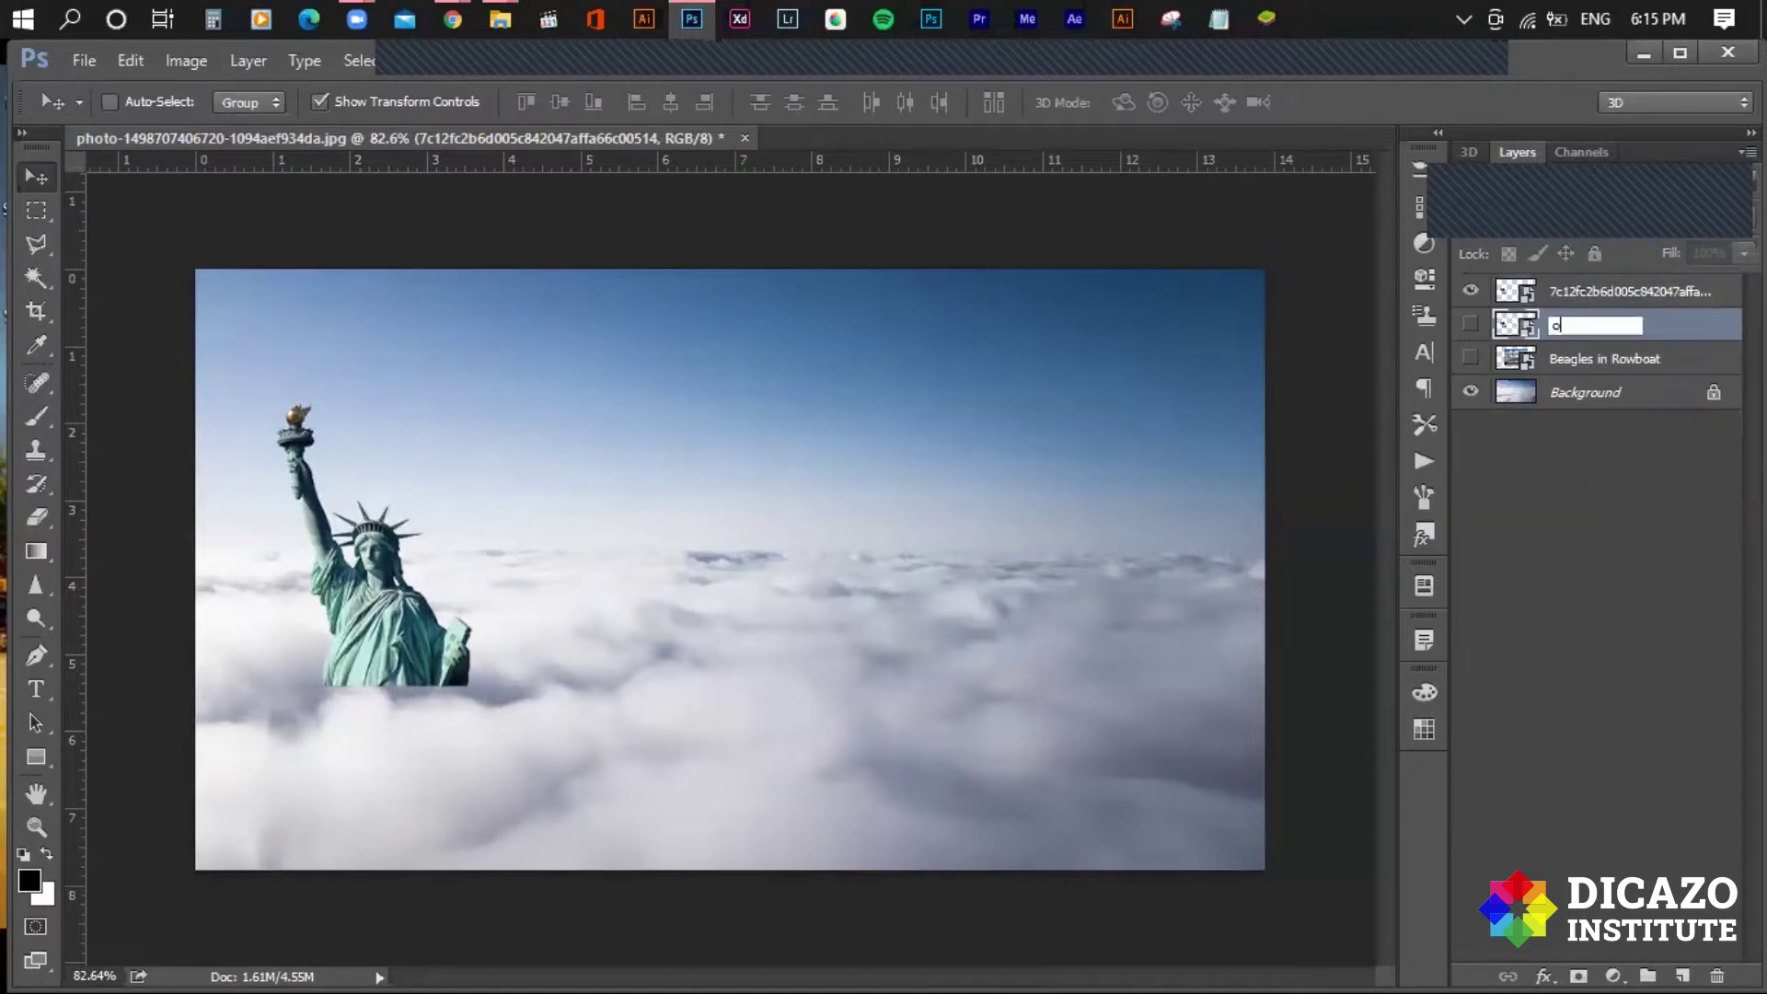
text(l)
key(Return)
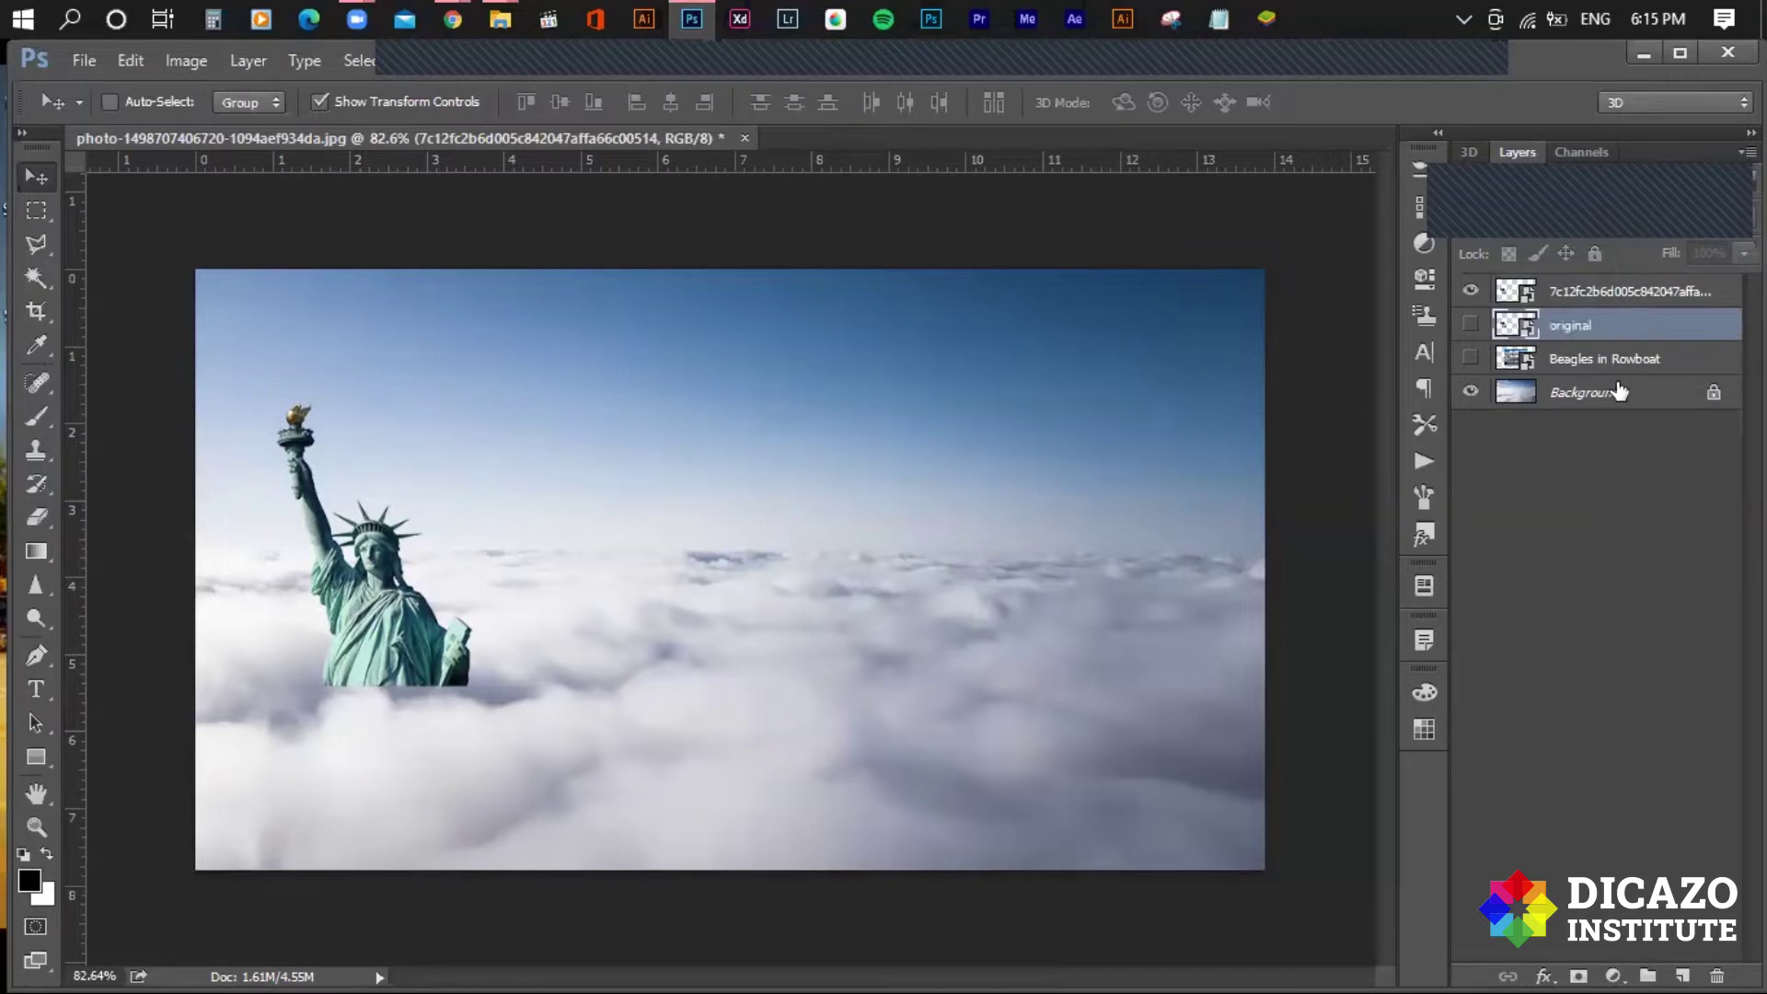
Show the Beagles in Rowboat layer, scale it to about 57%, and place it at right.
click(1606, 362)
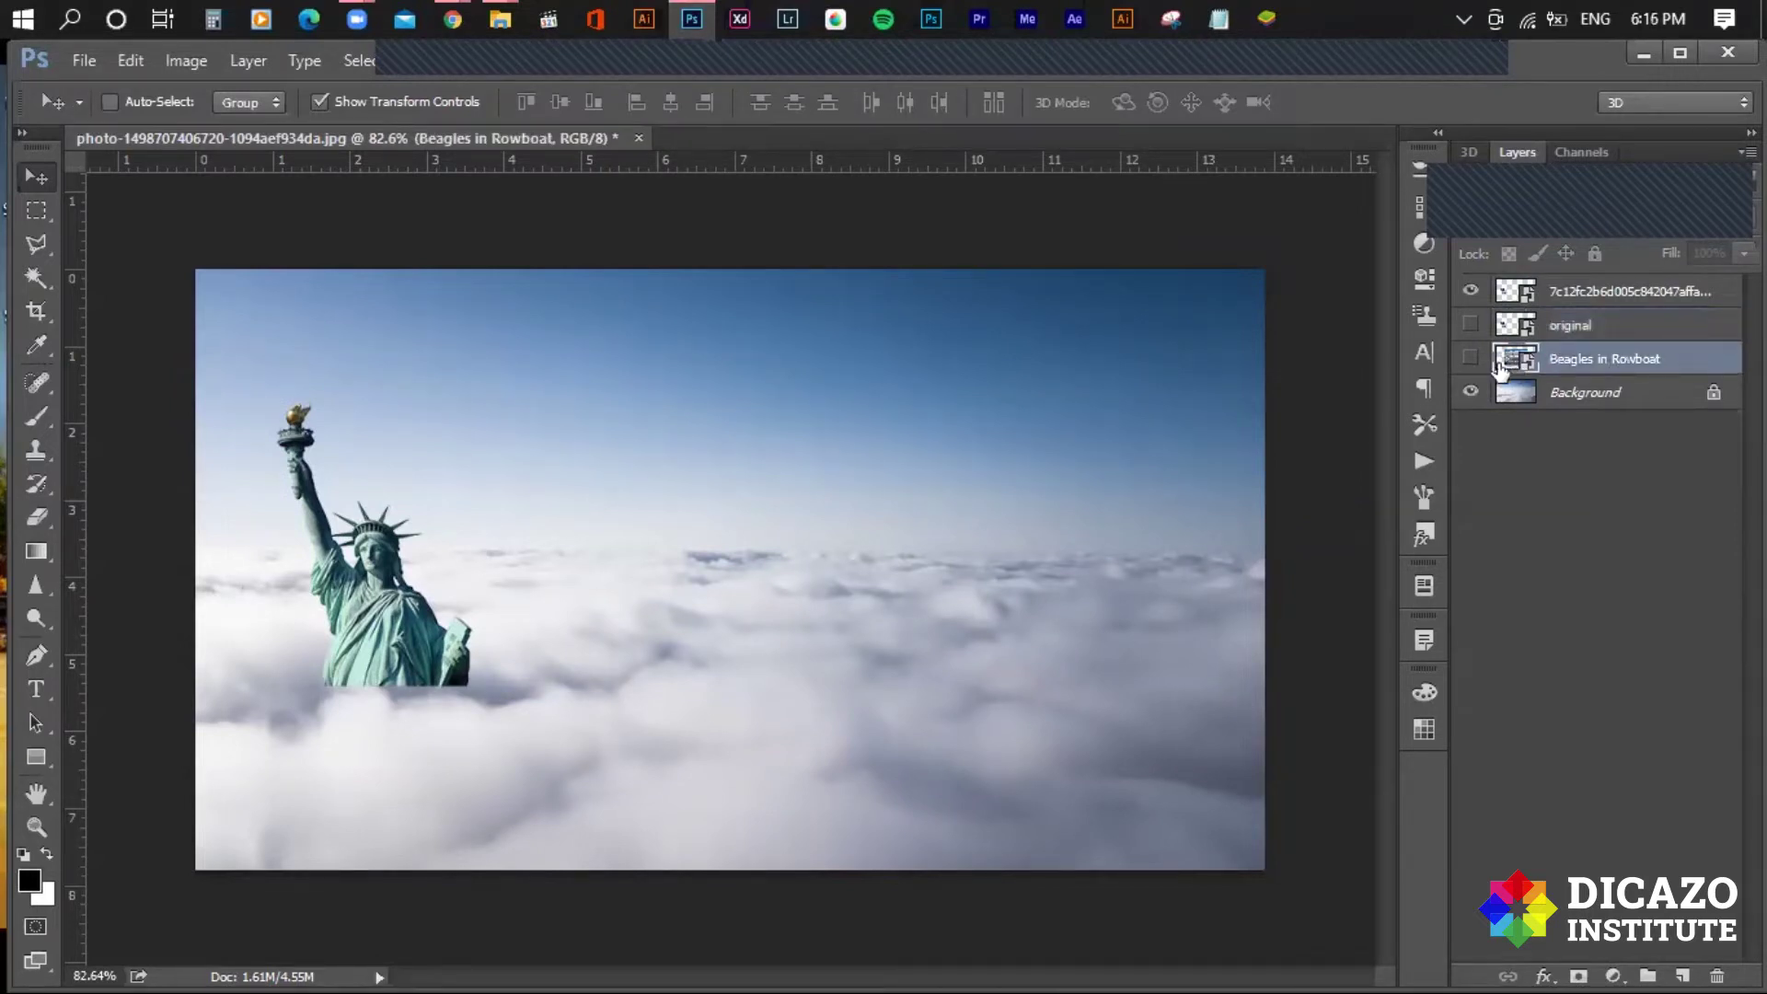
click(1470, 359)
drag(892, 557, 1022, 586)
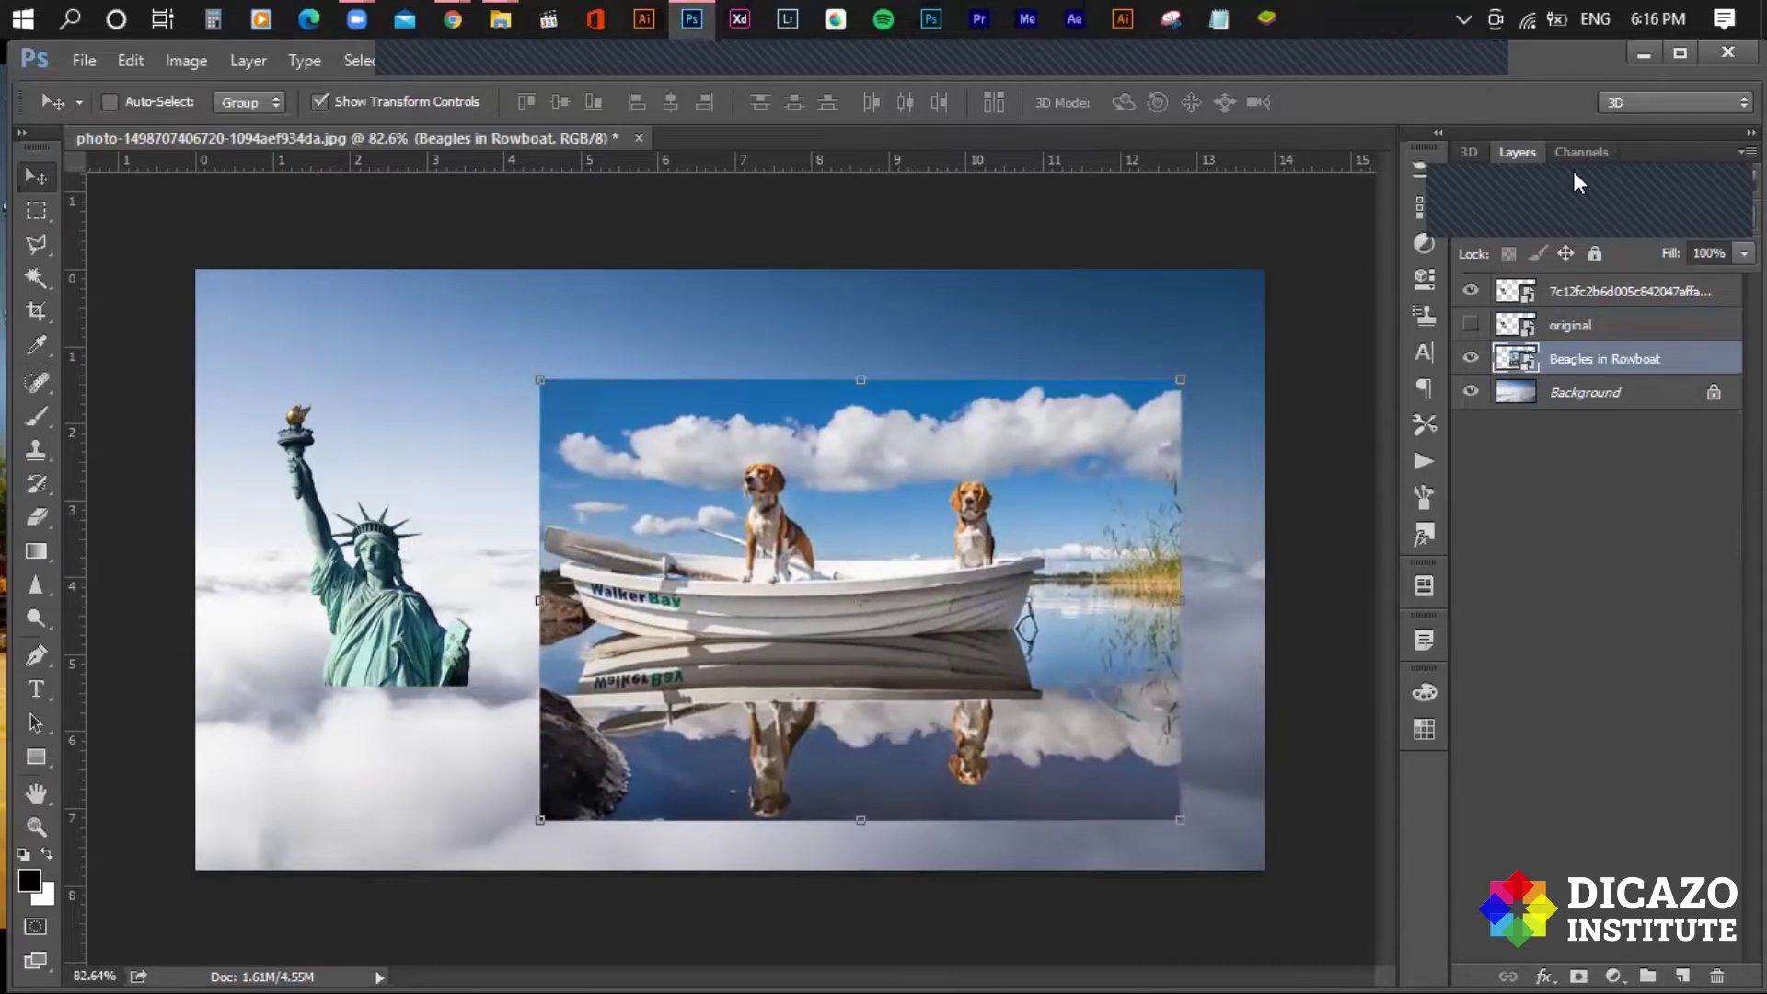
drag(1656, 223, 1640, 225)
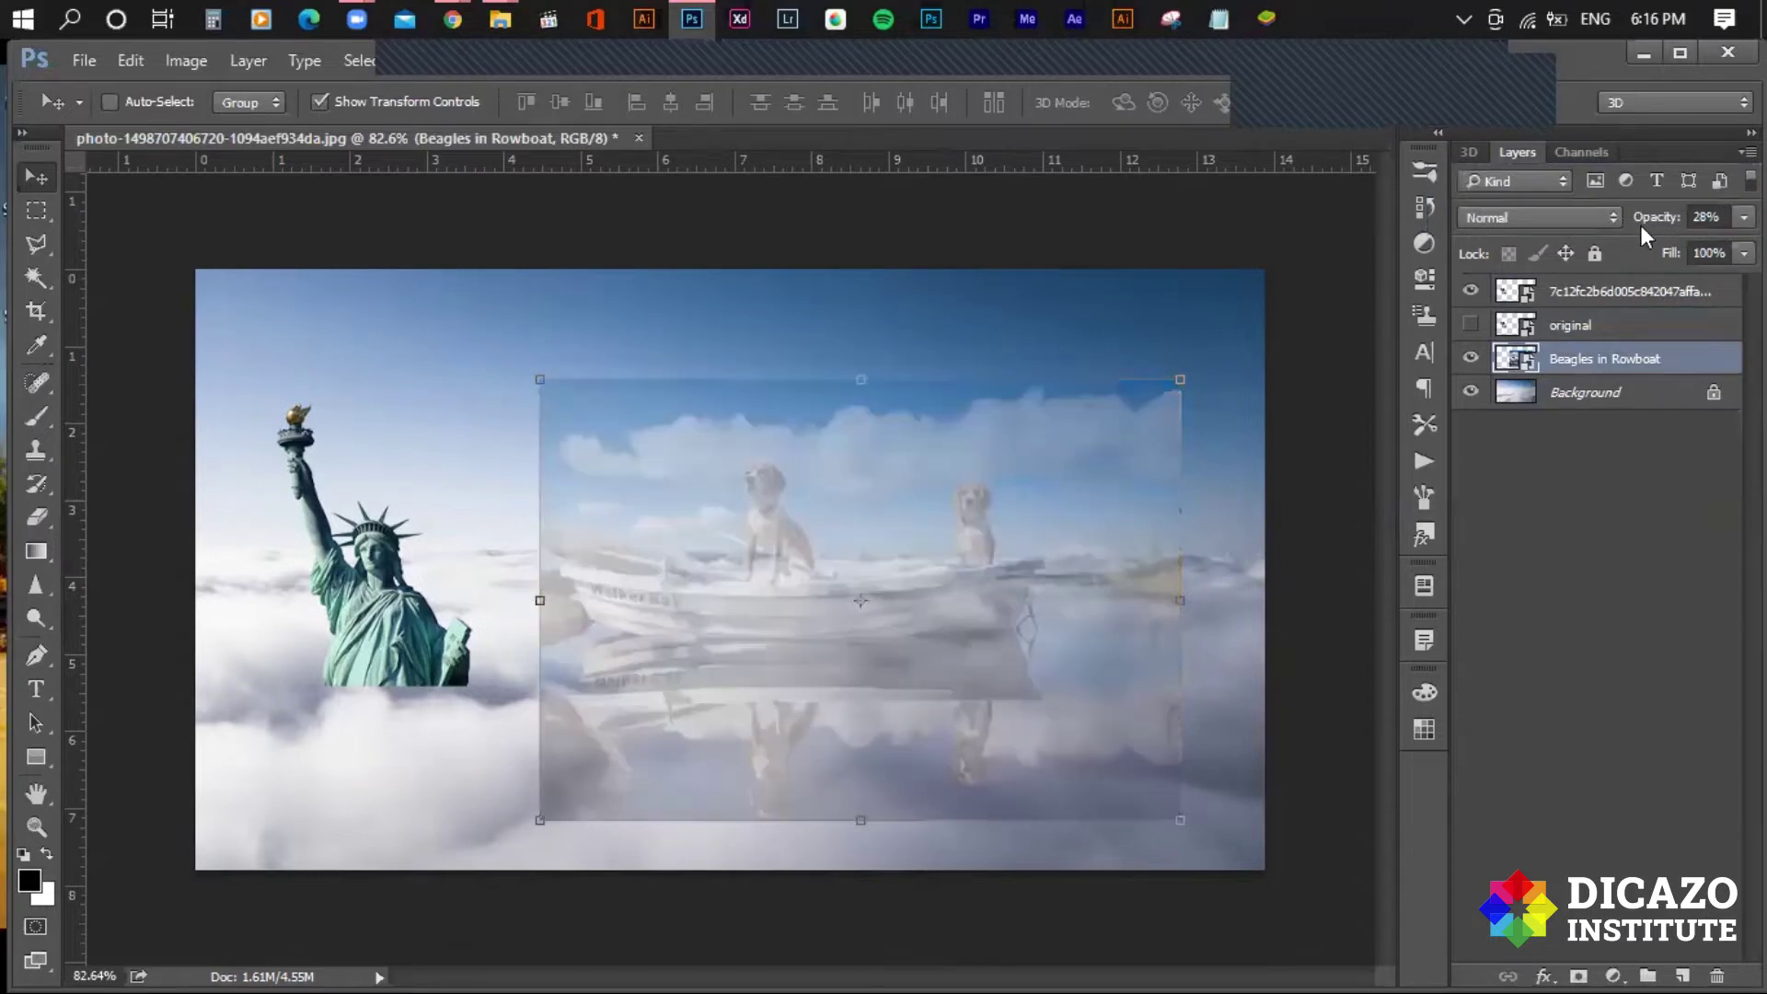
drag(1196, 835, 924, 667)
mouse_move(837, 552)
mouse_down()
mouse_move(986, 600)
mouse_move(1034, 637)
mouse_up()
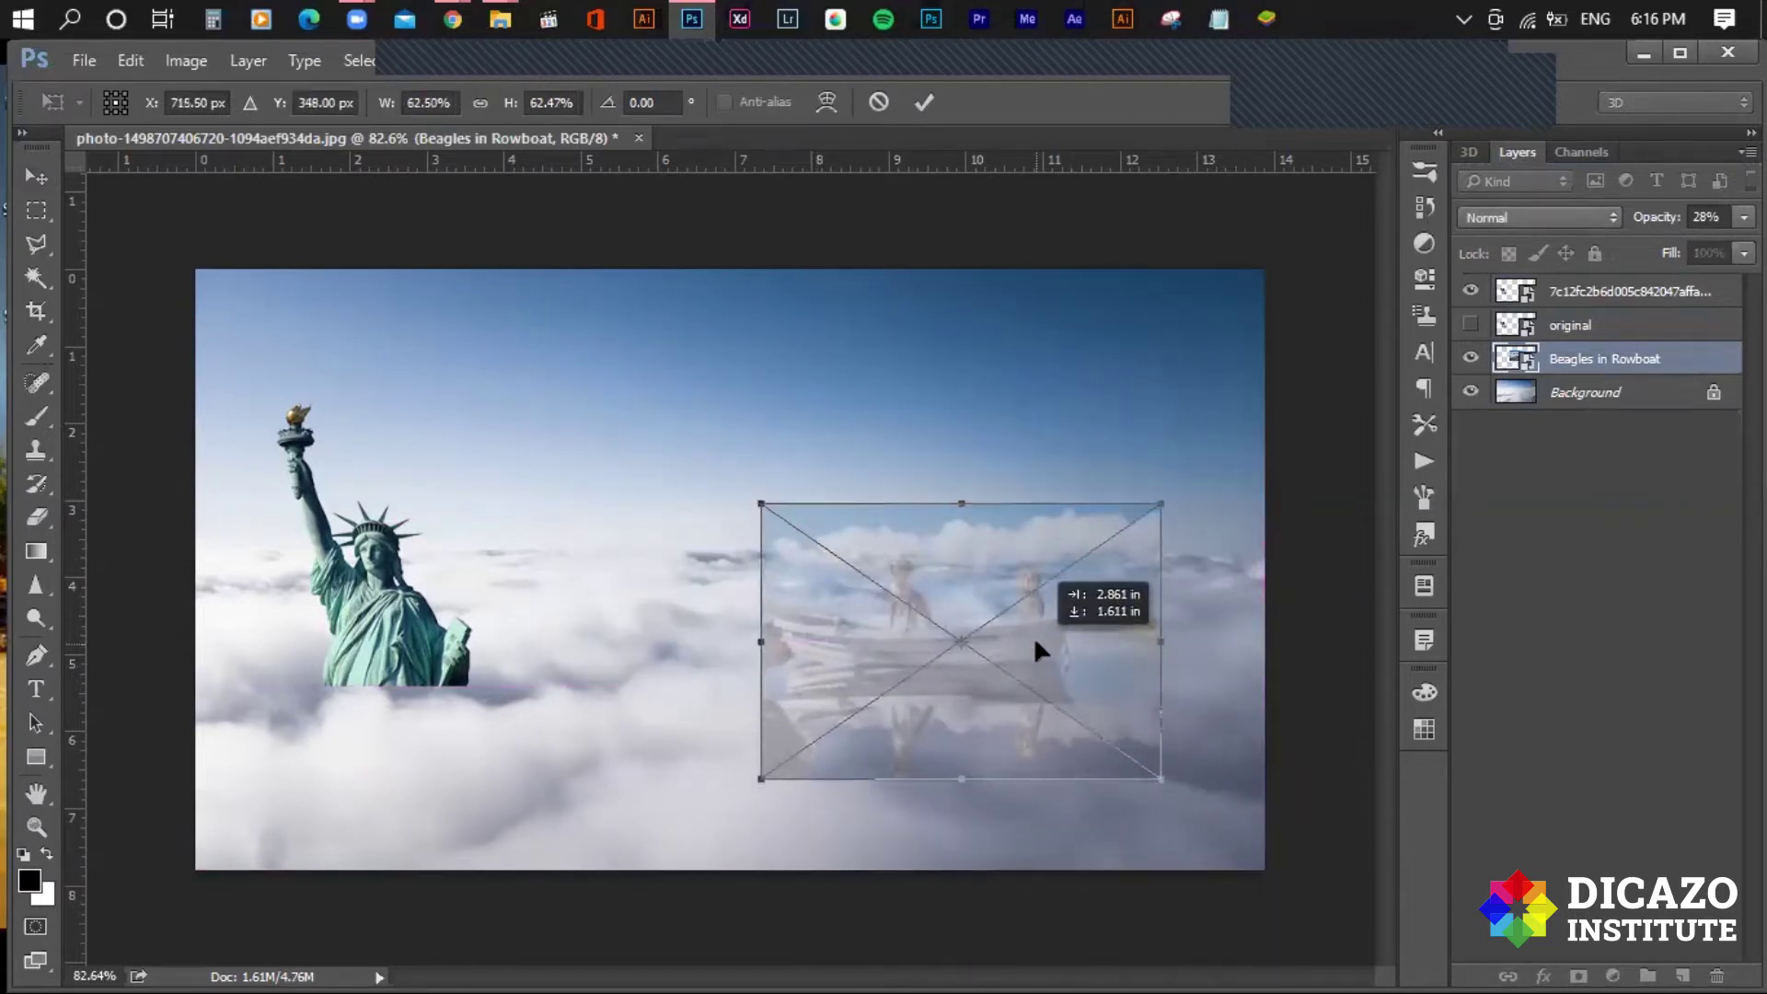
drag(1160, 777, 1122, 753)
drag(1008, 600, 1034, 622)
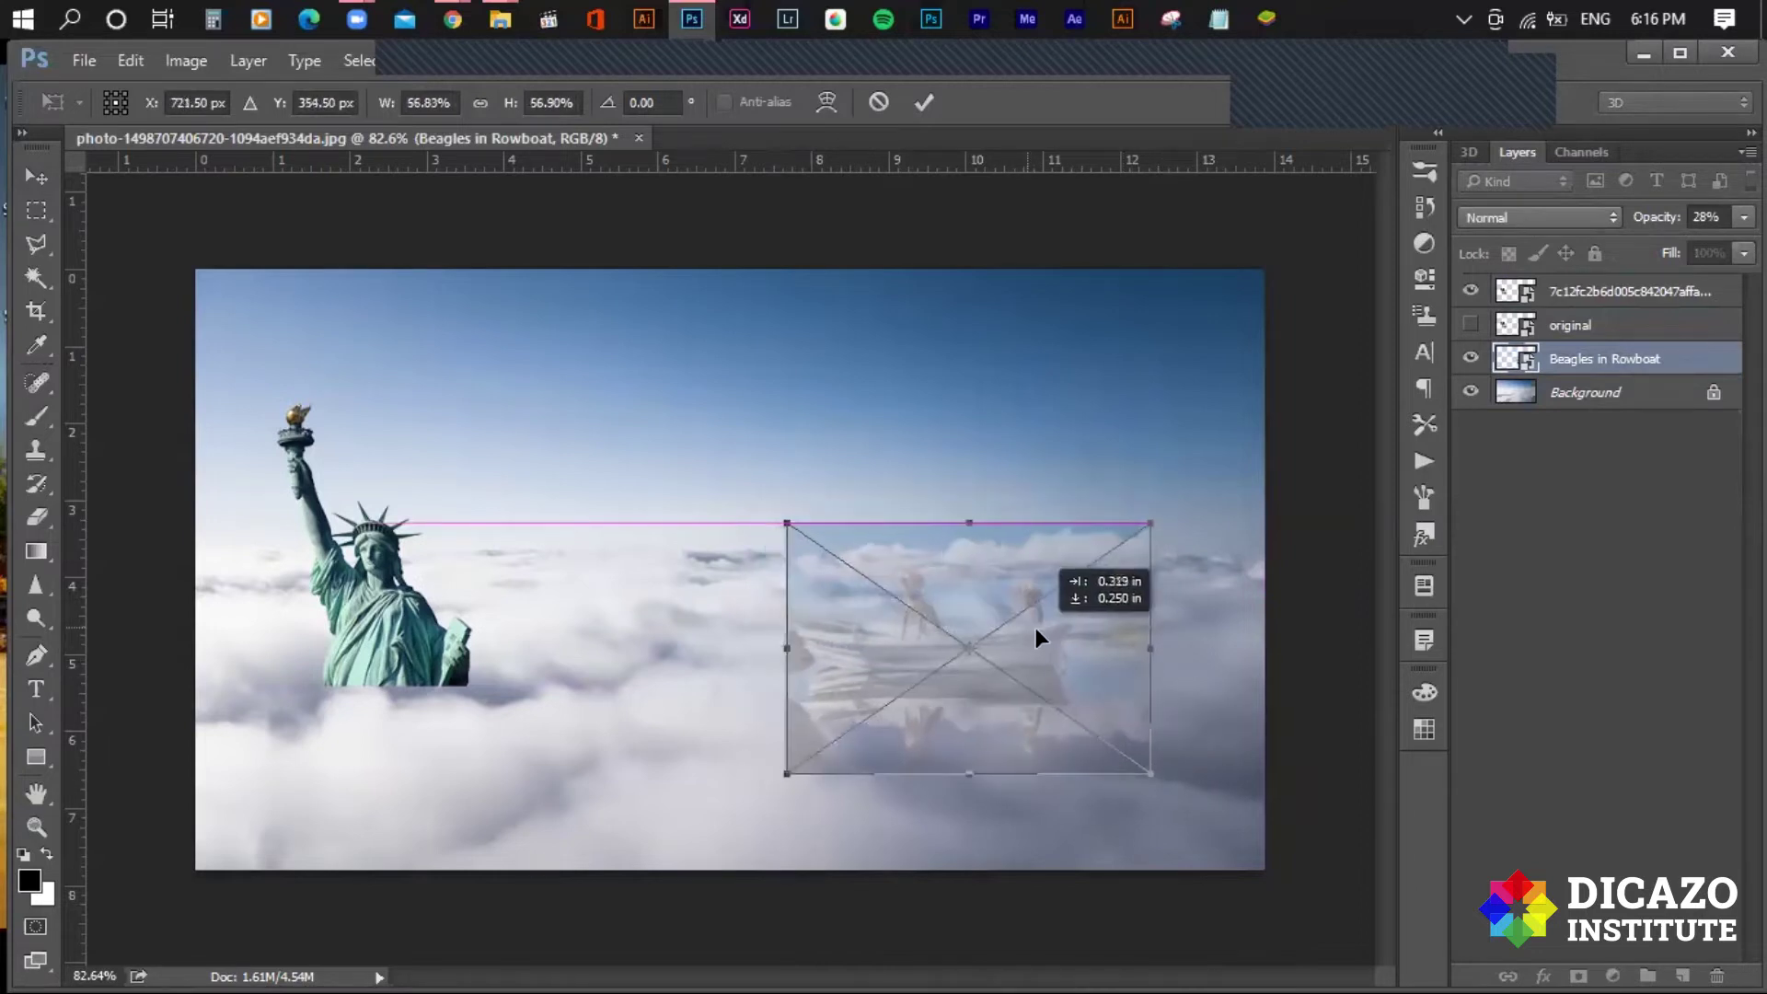
click(924, 103)
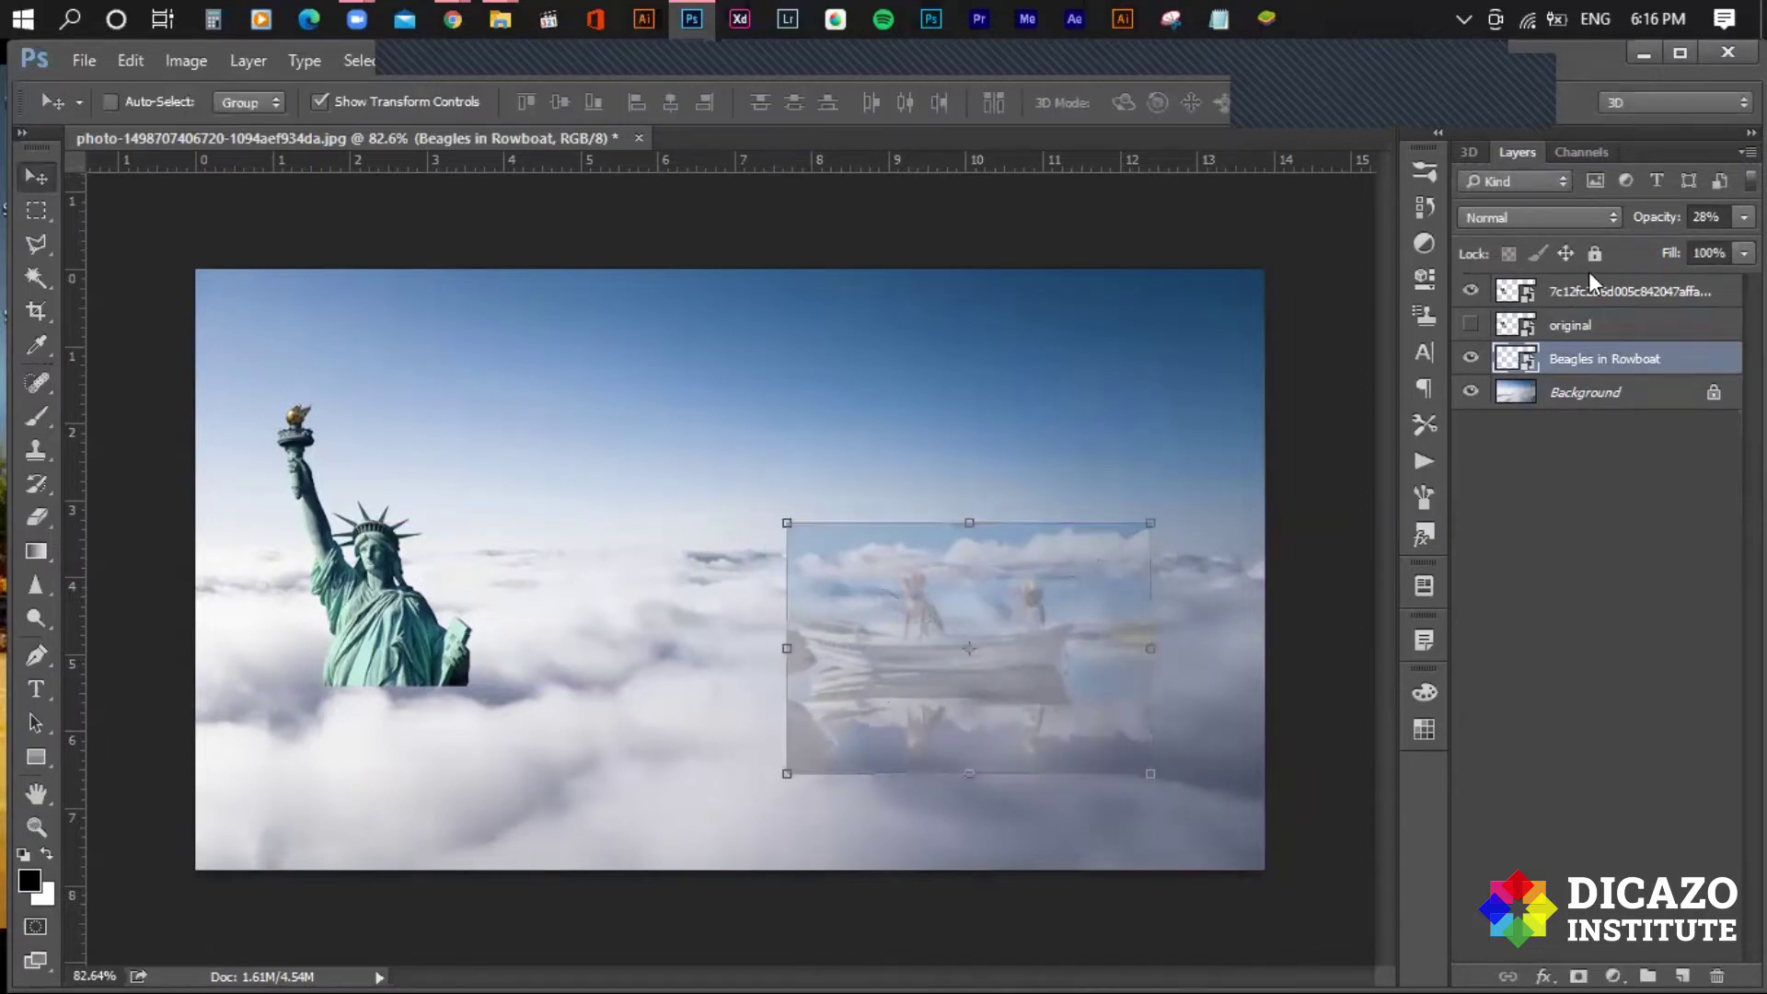
Set the beagles layer opacity to 100% and duplicate it, moving the copy to the top.
click(1707, 217)
text(100)
key(Return)
right_click(1647, 361)
click(1161, 241)
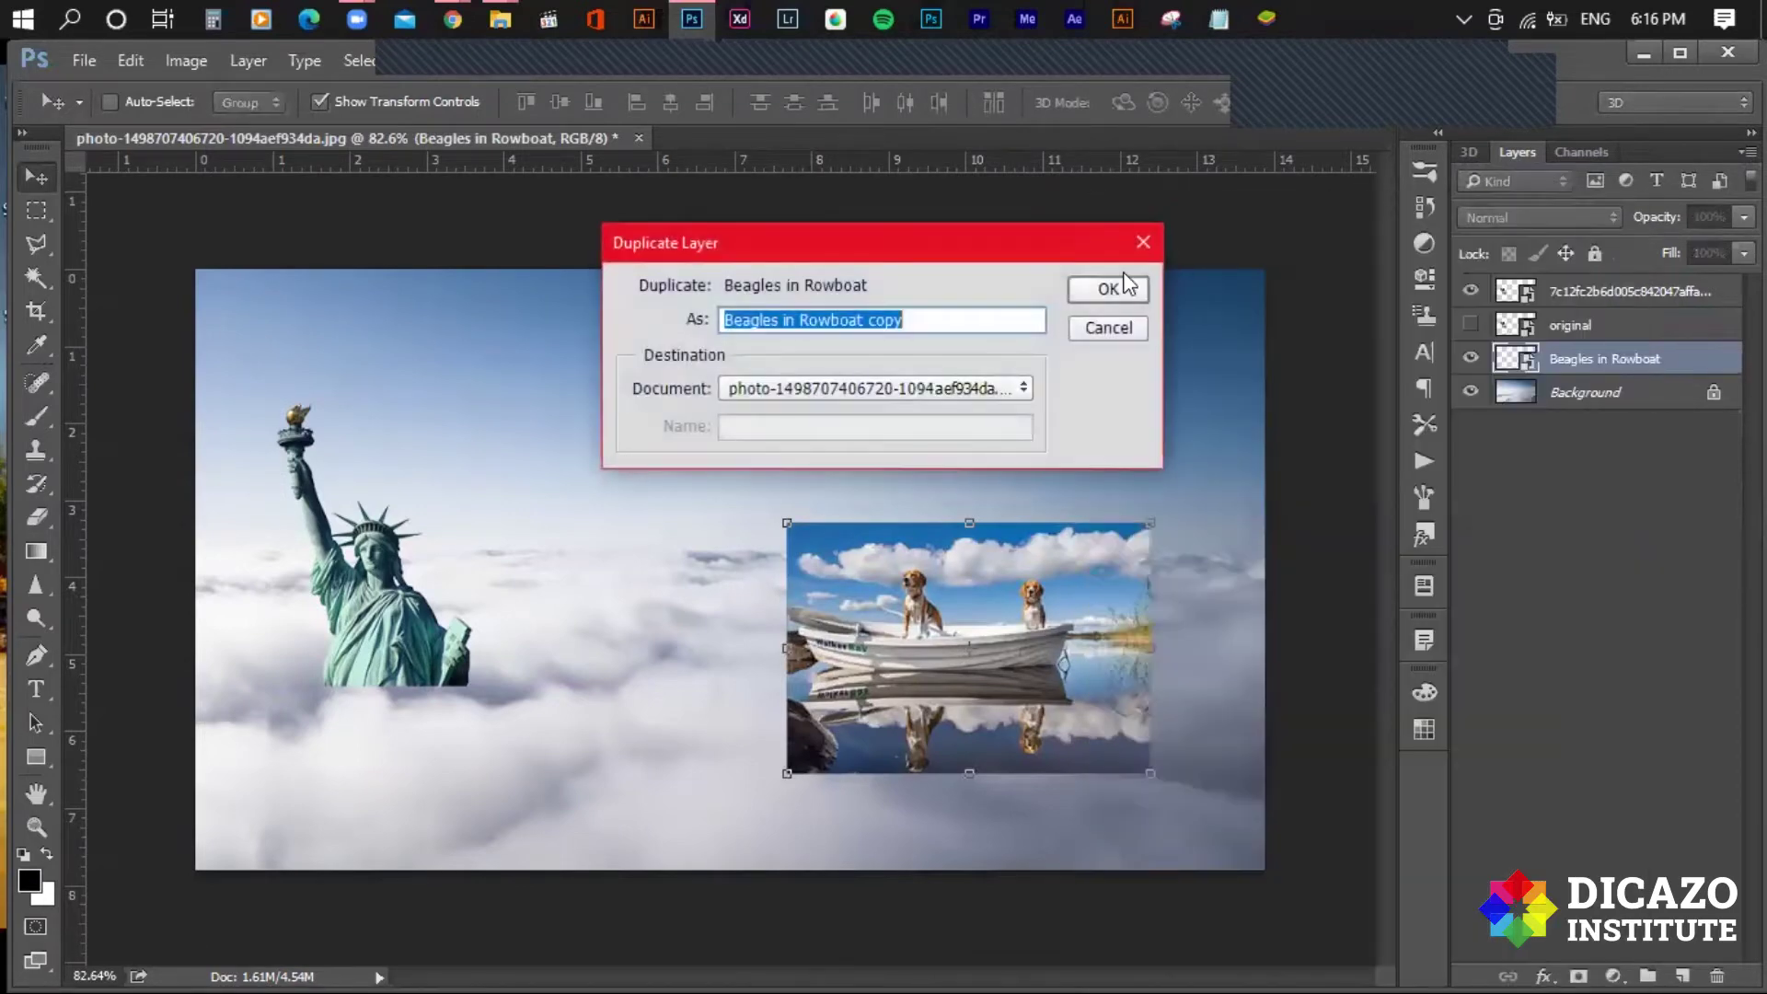
click(1108, 288)
key(ctrl+bracketright)
key(ctrl+bracketright)
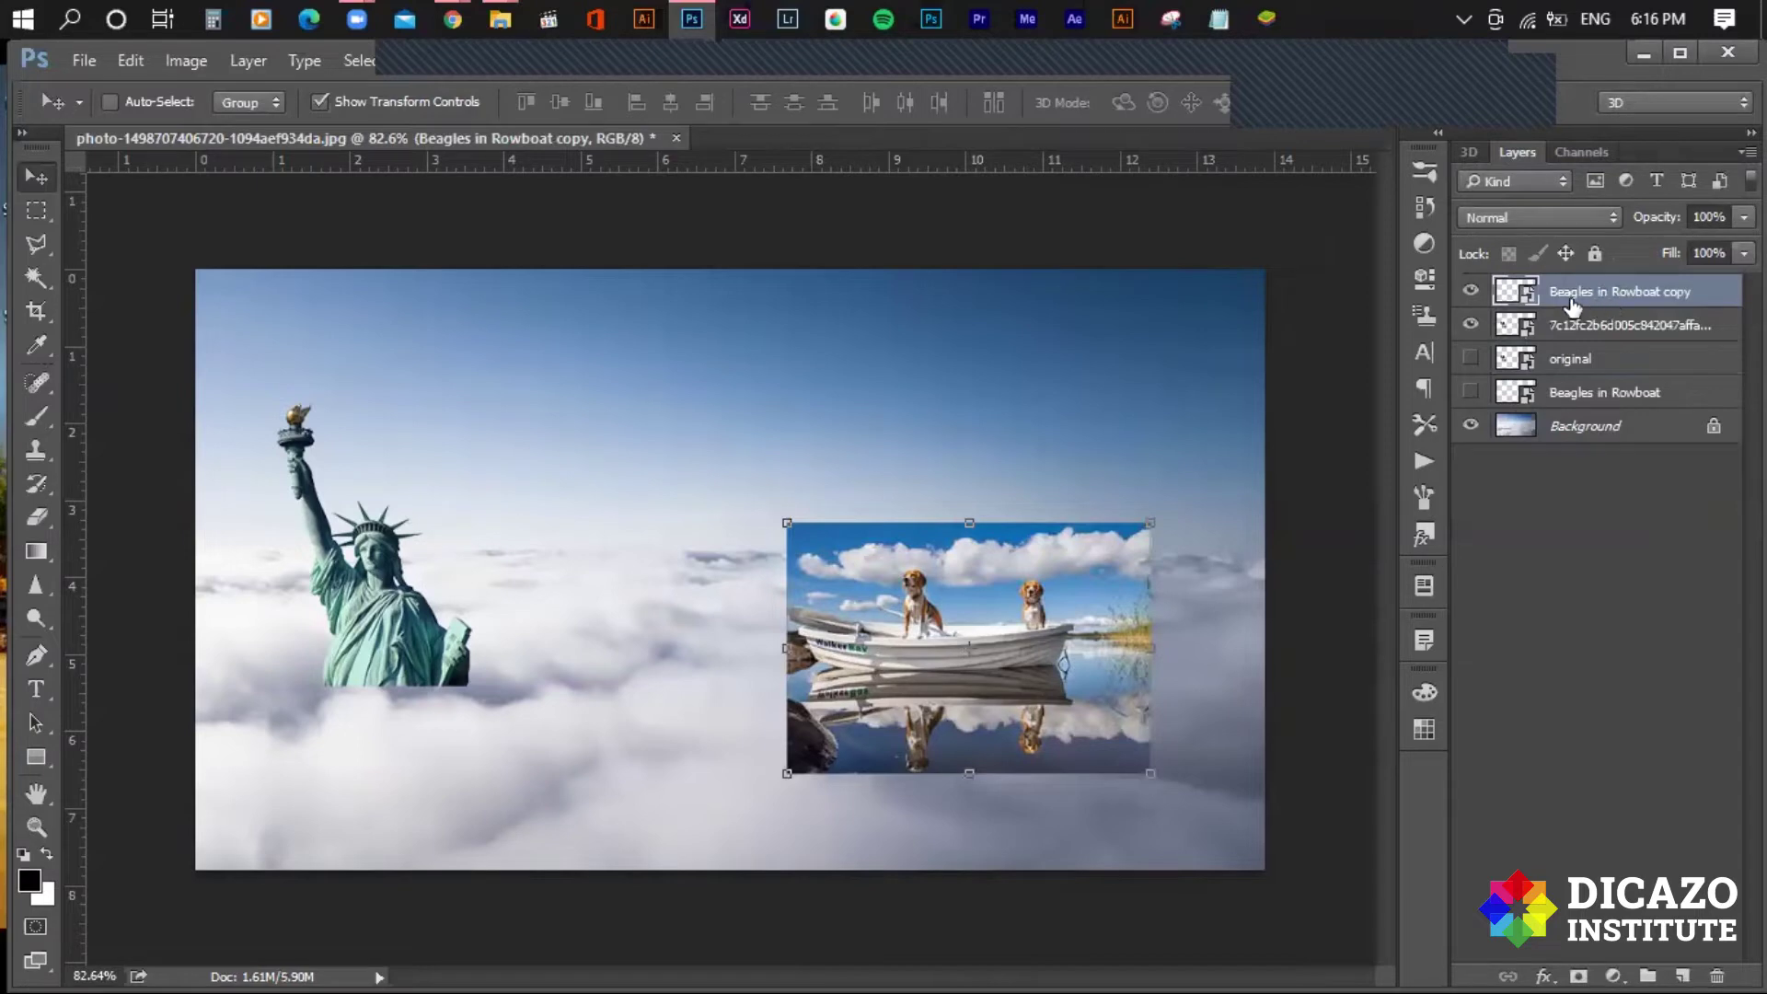
shift+click(1603, 326)
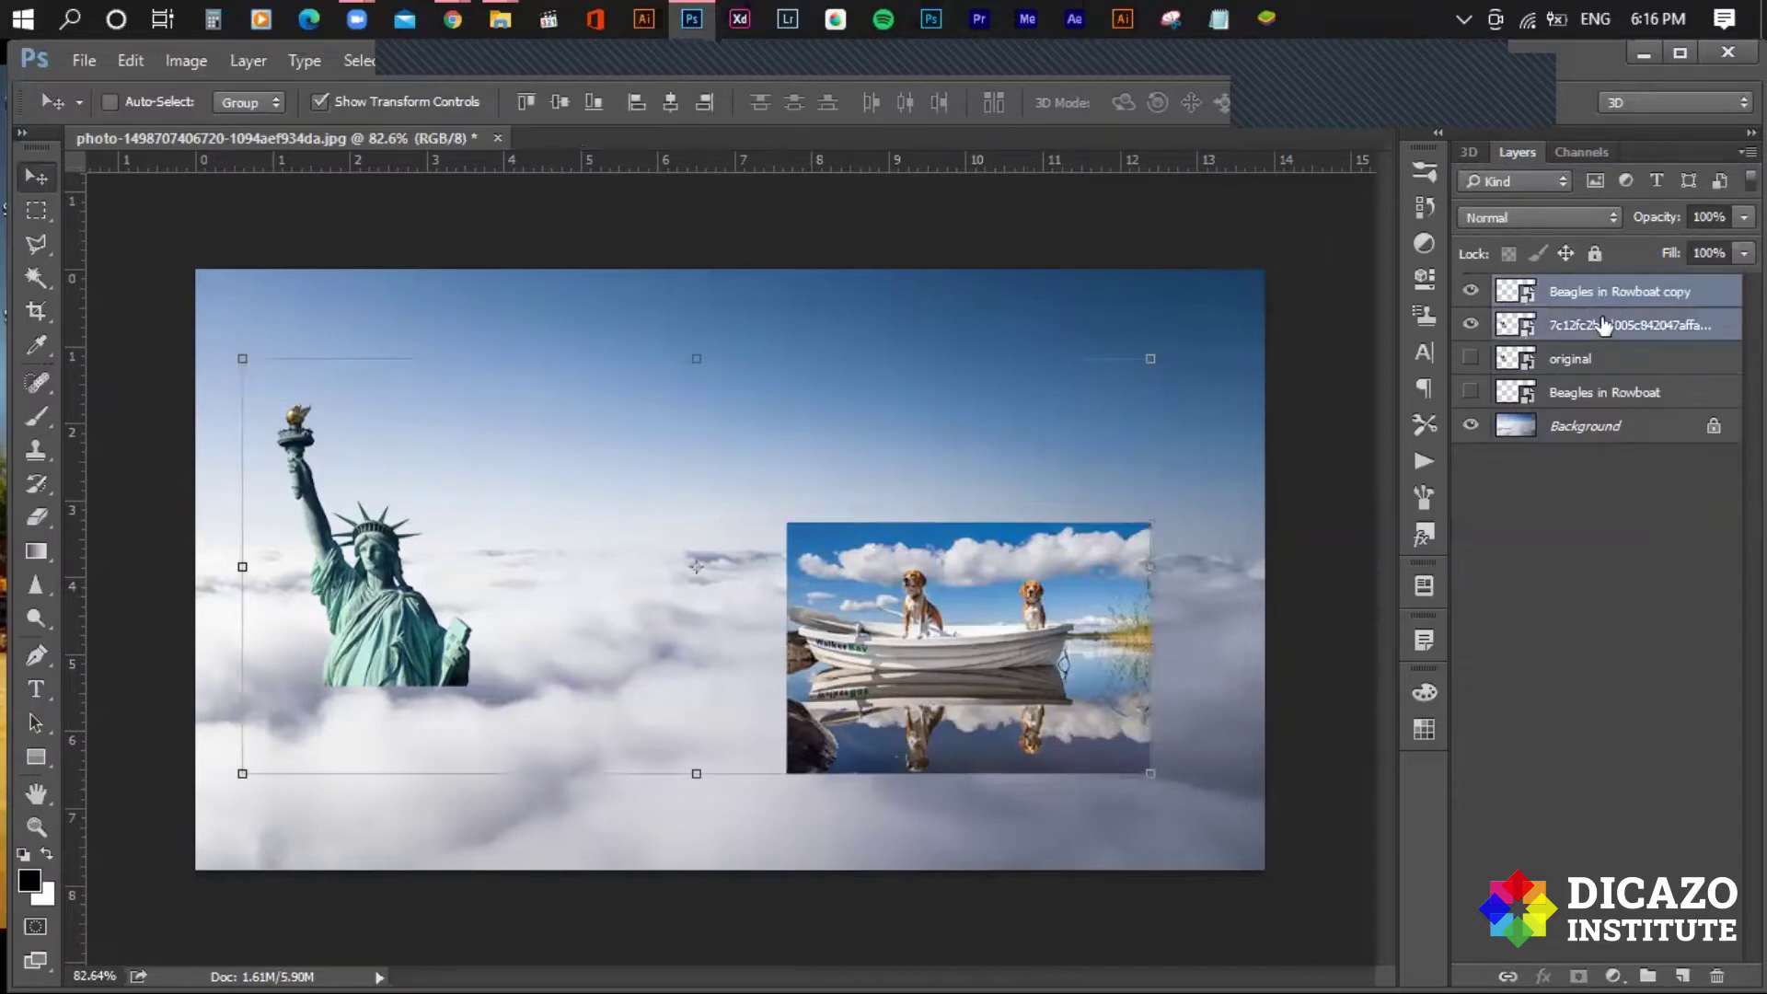
Rasterize the beagles copy and statue layers, then select the beagles copy.
right_click(1603, 327)
click(1202, 488)
click(1604, 535)
click(1621, 292)
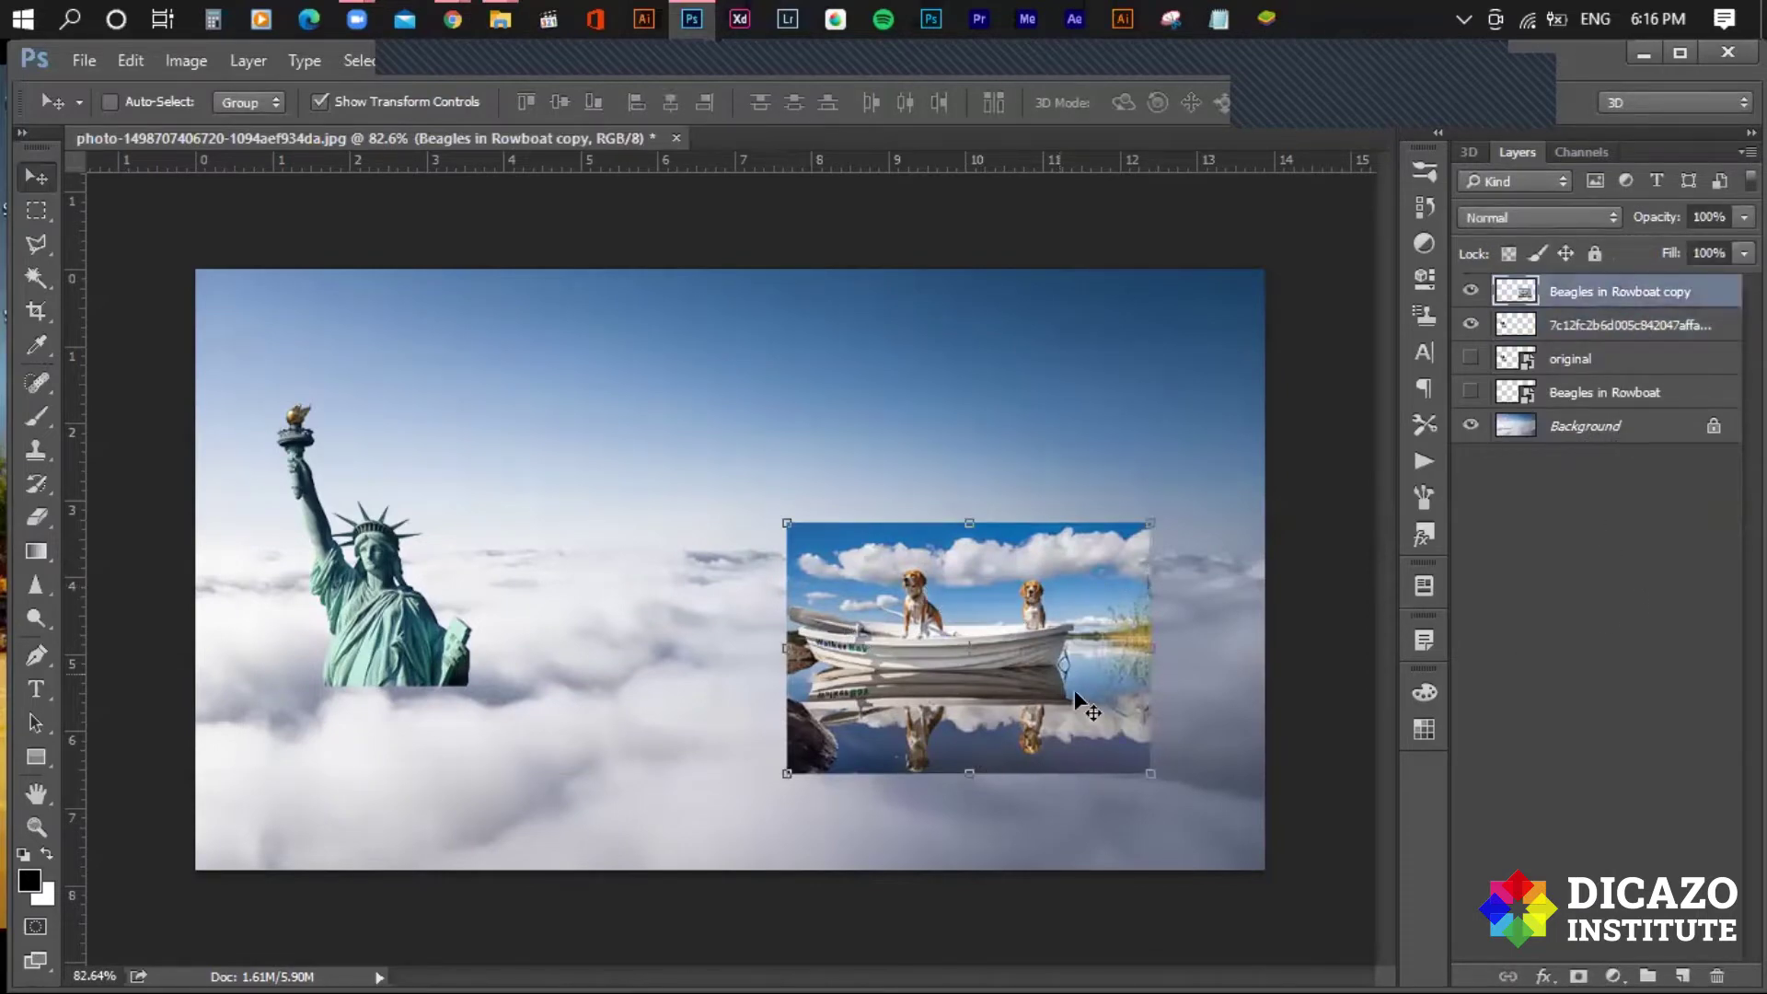
Polygonal-lasso the water reflection under the boat, delete it to reveal clouds, and deselect.
scroll(1137, 775, up, 3)
scroll(1040, 778, up, 1)
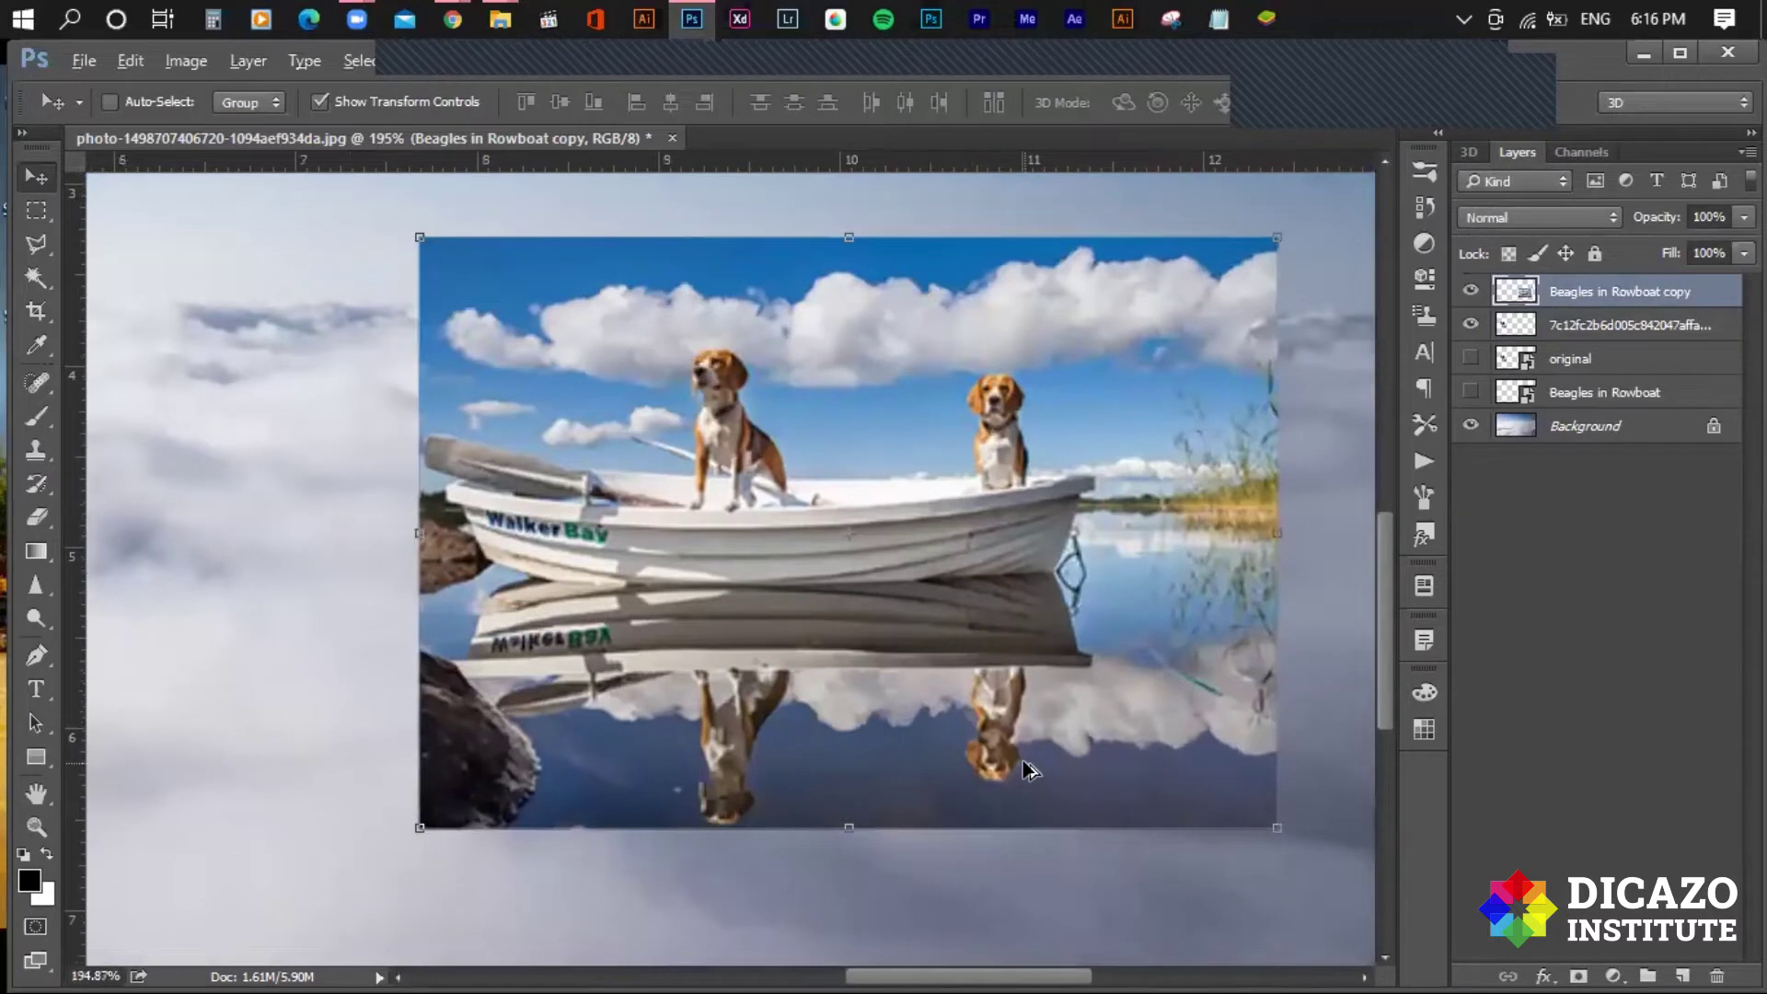
click(37, 244)
click(1123, 911)
click(357, 902)
click(295, 716)
click(363, 568)
click(406, 520)
click(459, 513)
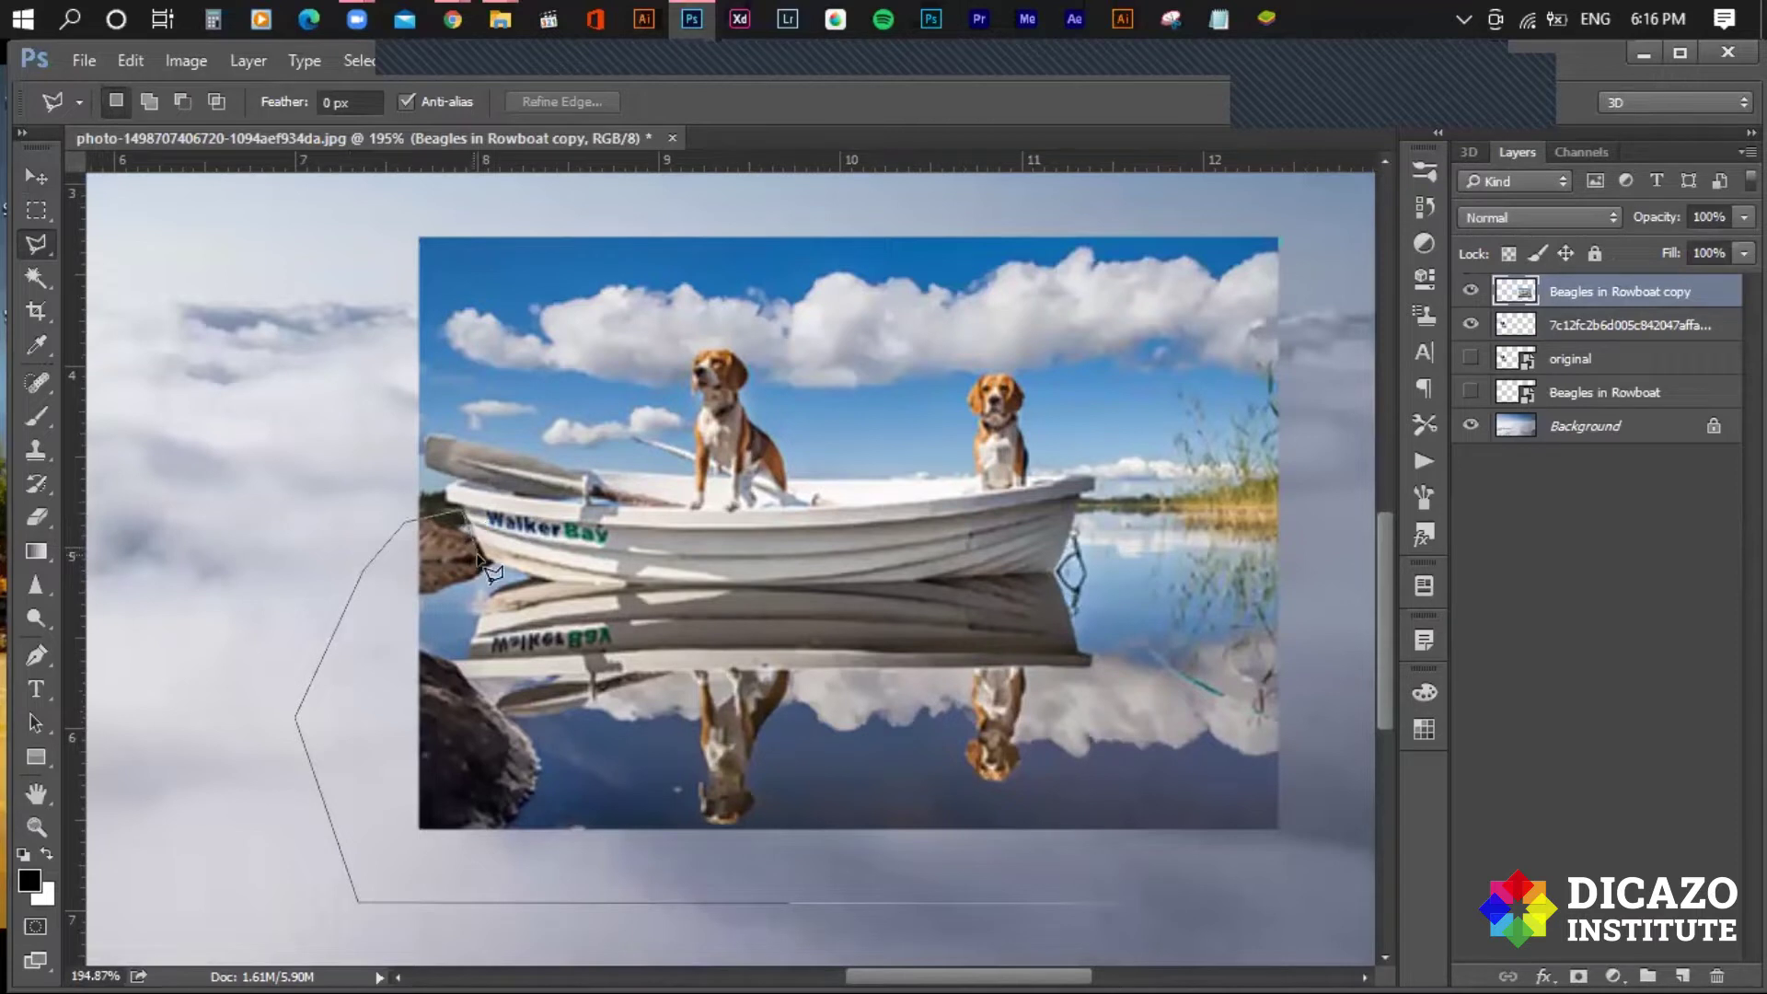
click(565, 584)
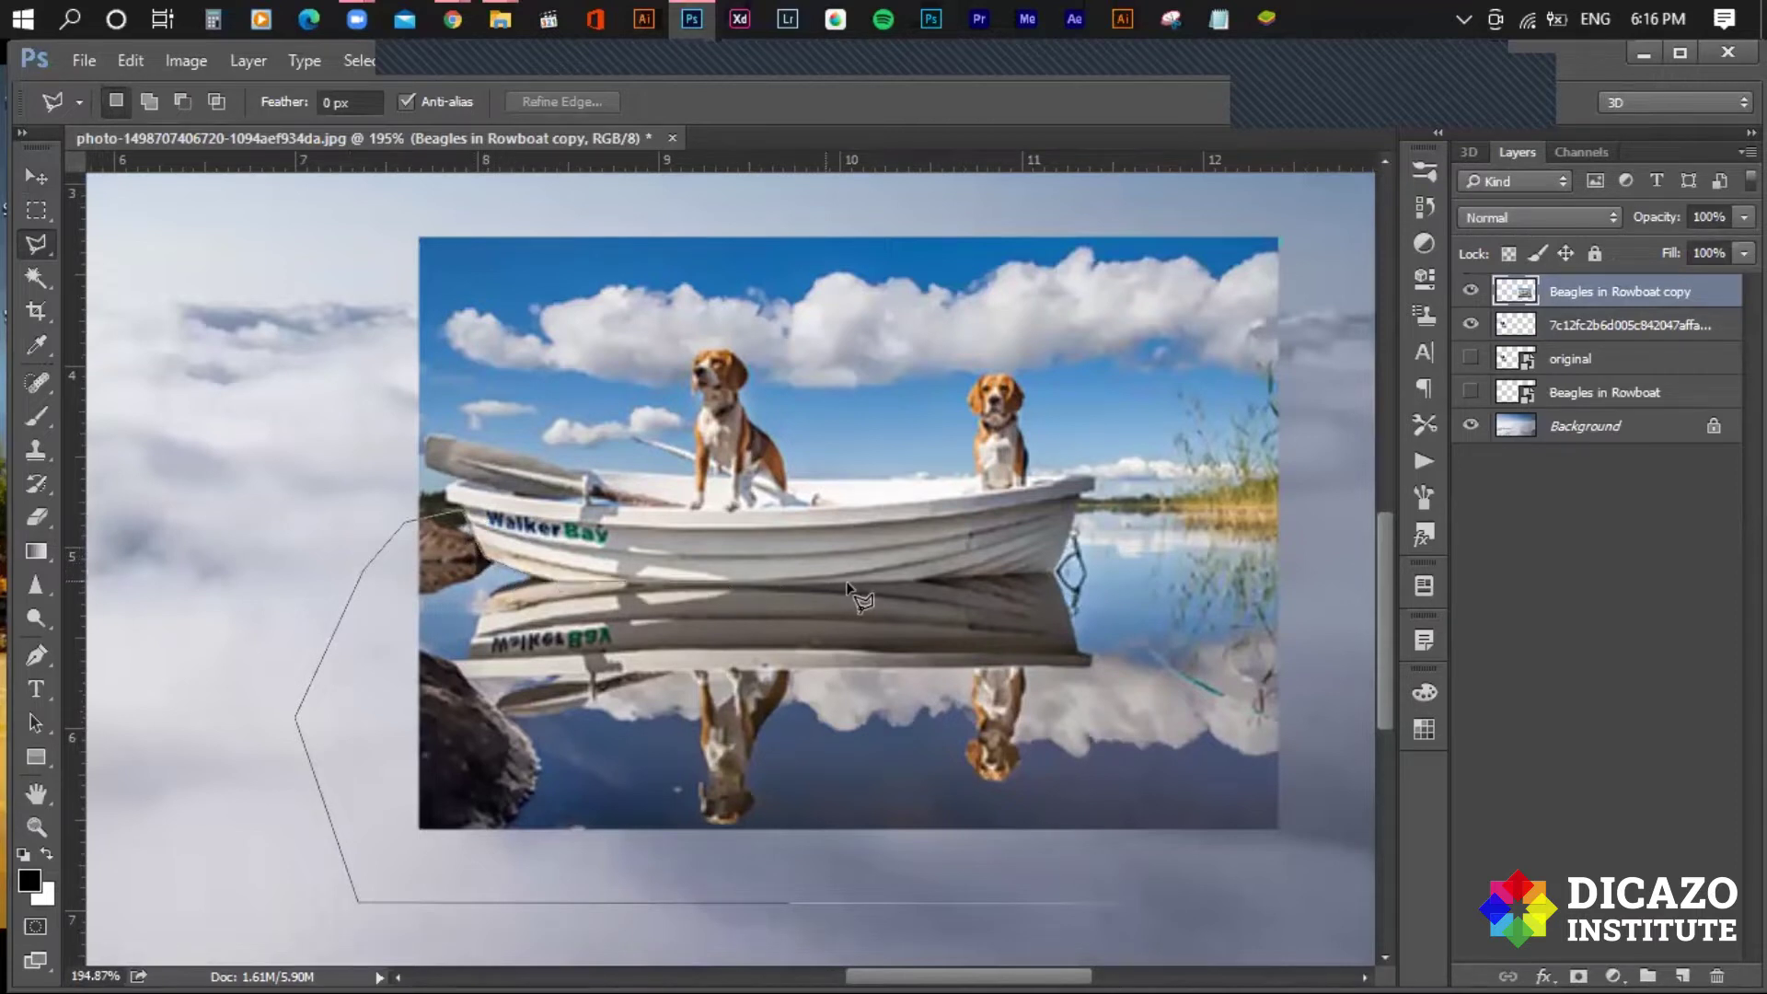
click(1049, 573)
click(1154, 554)
double_click(1319, 836)
key(Delete)
key(ctrl+d)
Start a new polygonal lasso outline around the bow and the front dog.
scroll(847, 690, down, 1)
scroll(1250, 500, down, 1)
scroll(1177, 528, up, 3)
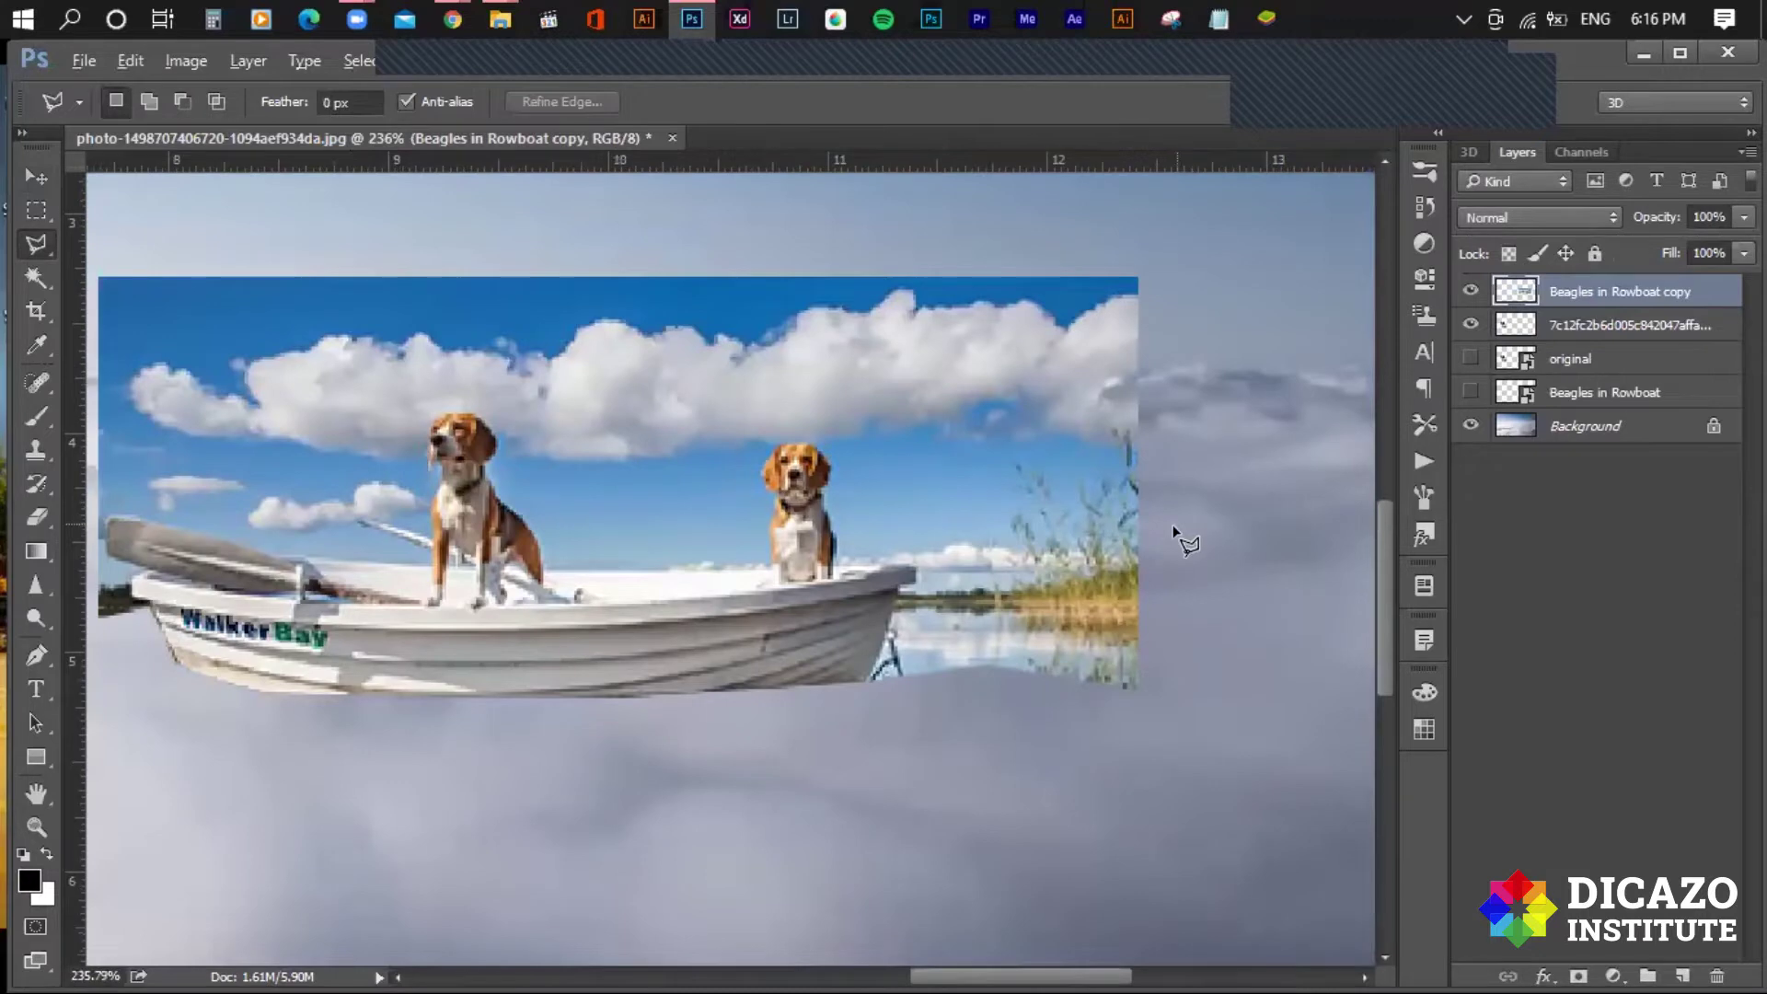
scroll(1177, 528, up, 1)
scroll(1013, 644, up, 1)
scroll(954, 702, up, 1)
click(1310, 407)
click(1270, 793)
click(691, 775)
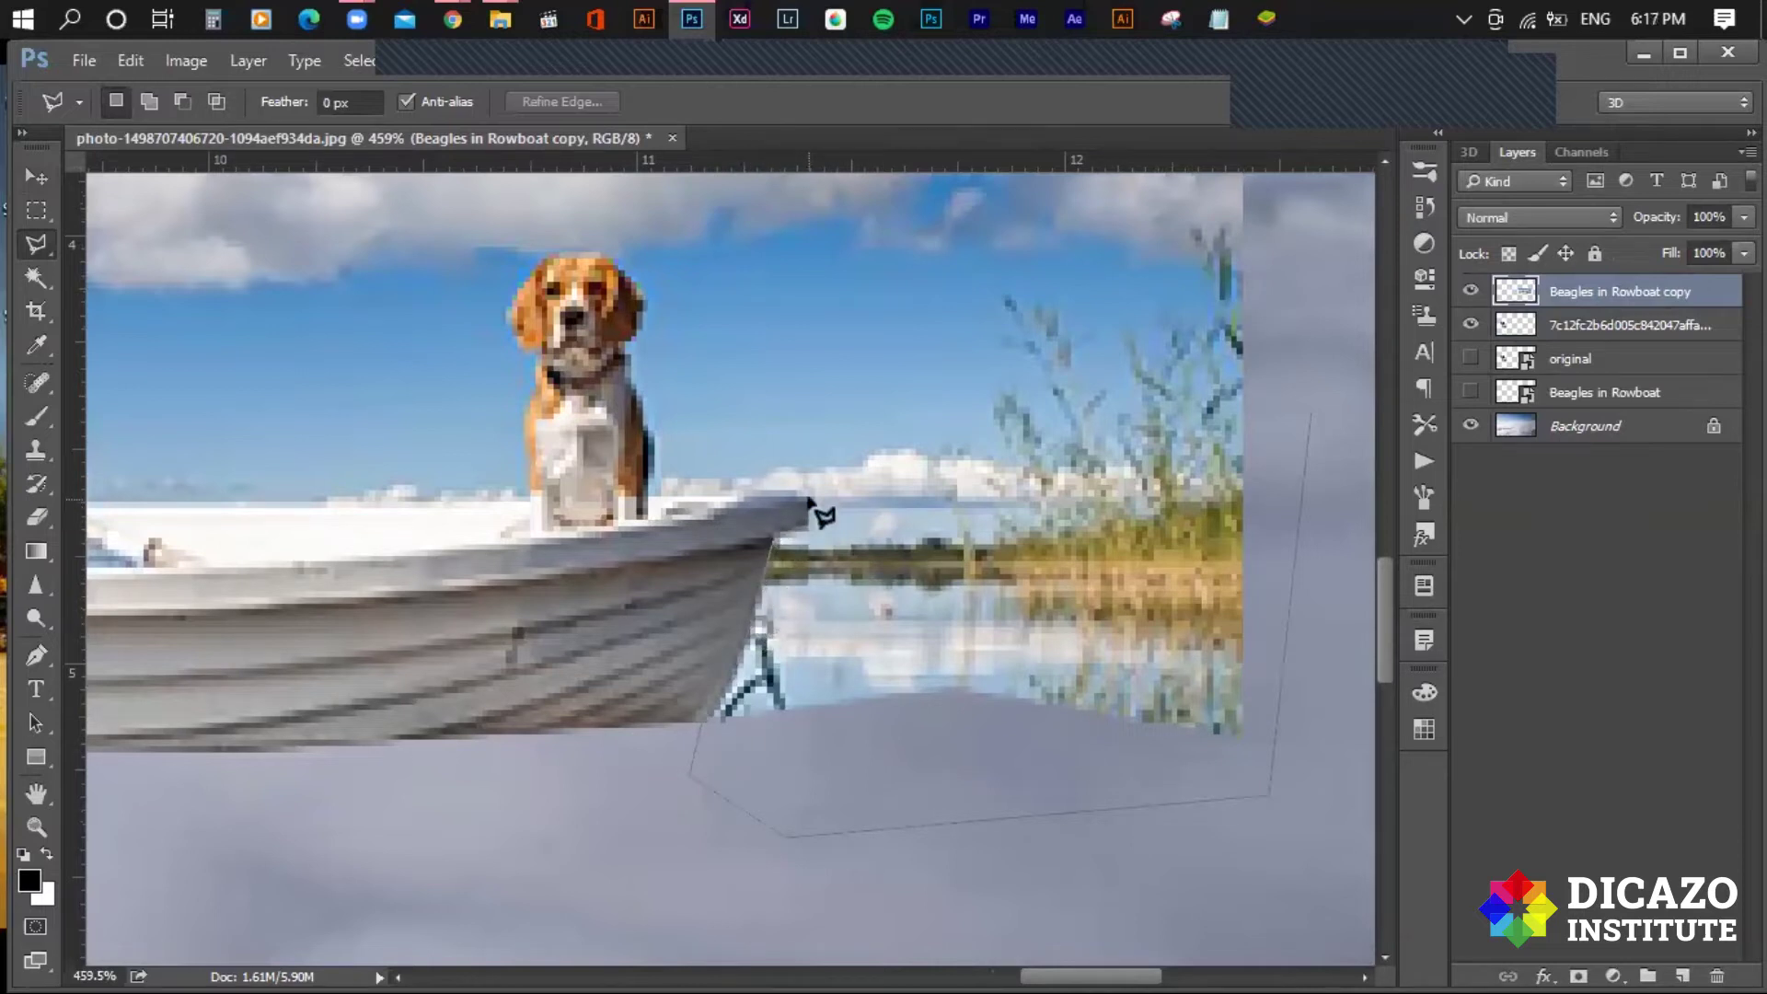
click(790, 488)
click(648, 497)
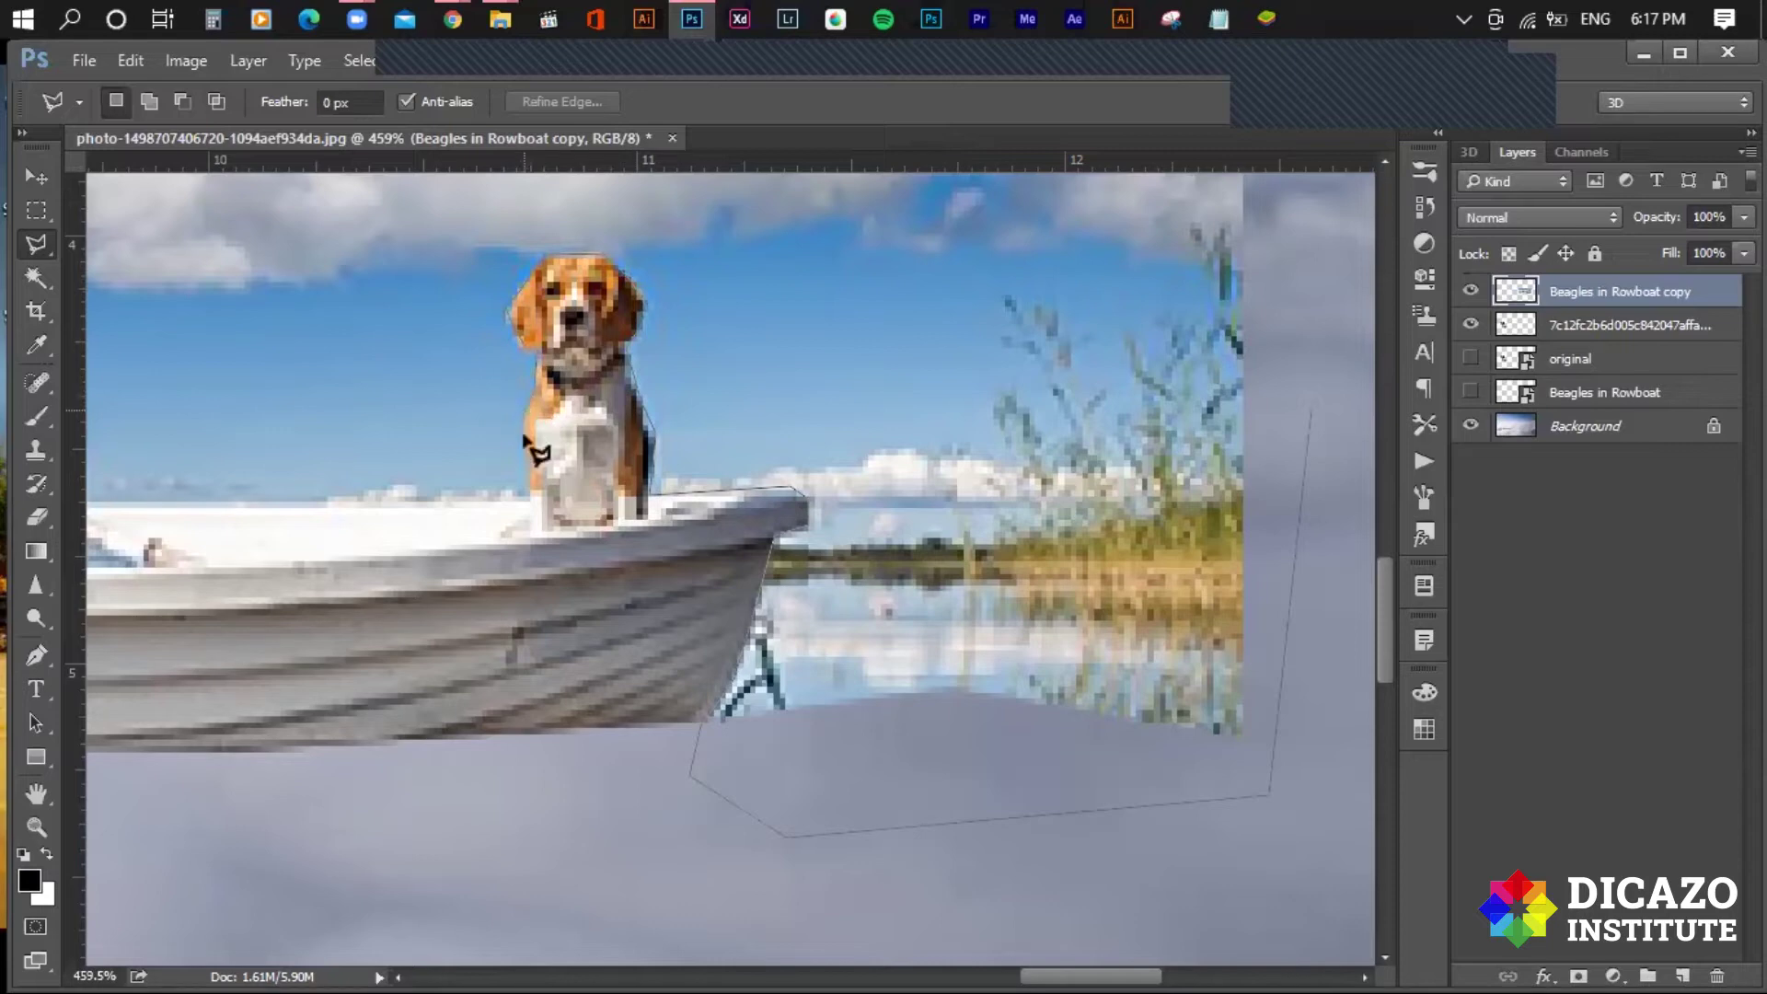
drag(486, 498, 1067, 644)
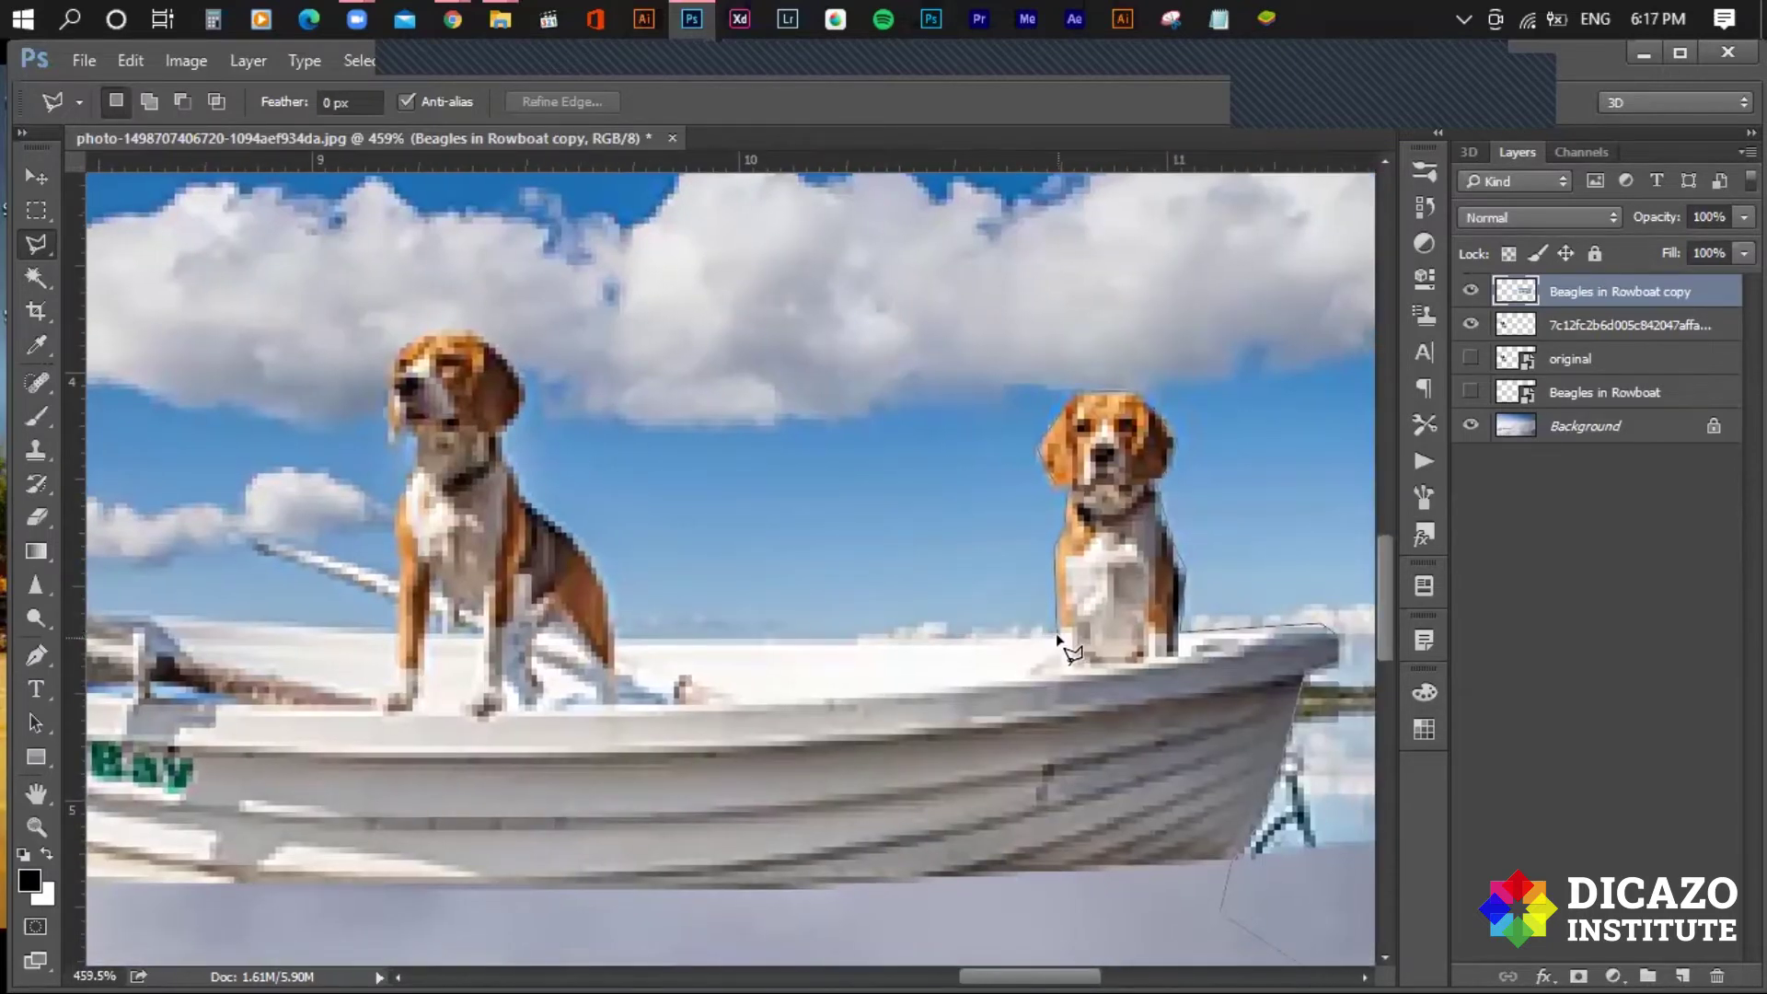
Continue the lasso around the dog's back, head, nose and chin, then the oar.
click(1056, 635)
click(586, 550)
click(501, 429)
click(522, 386)
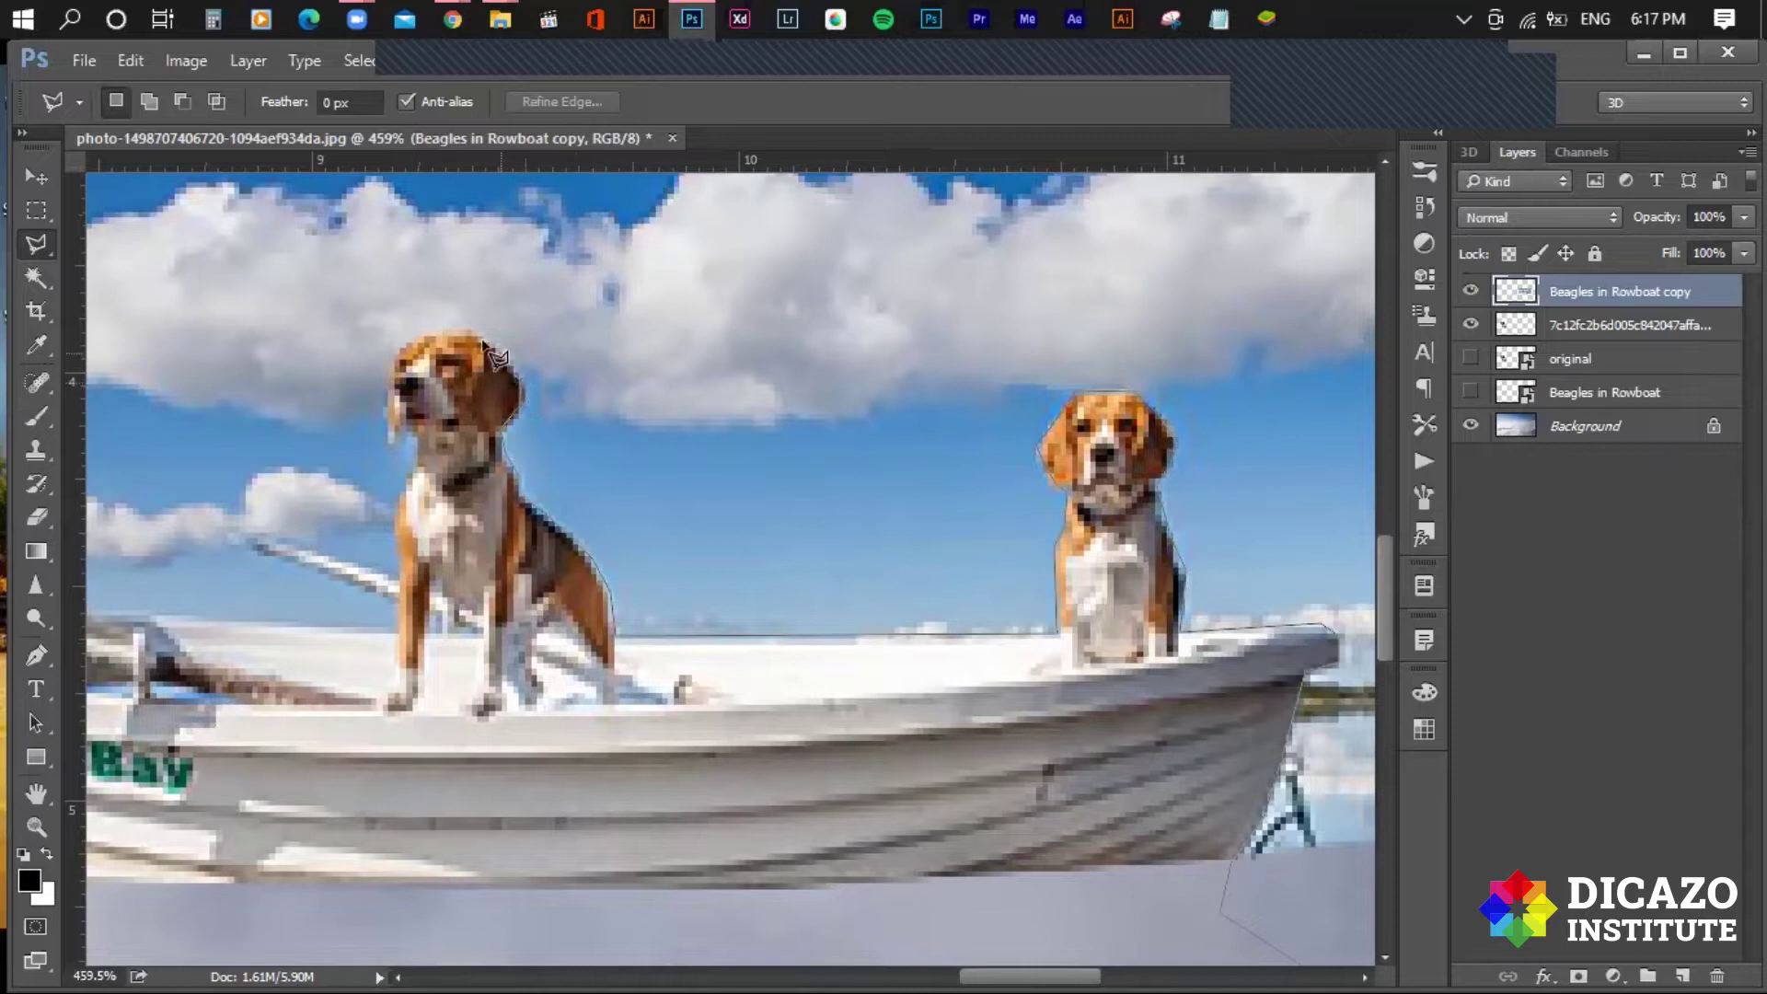
click(470, 330)
click(397, 343)
click(390, 396)
click(415, 459)
drag(398, 629, 722, 646)
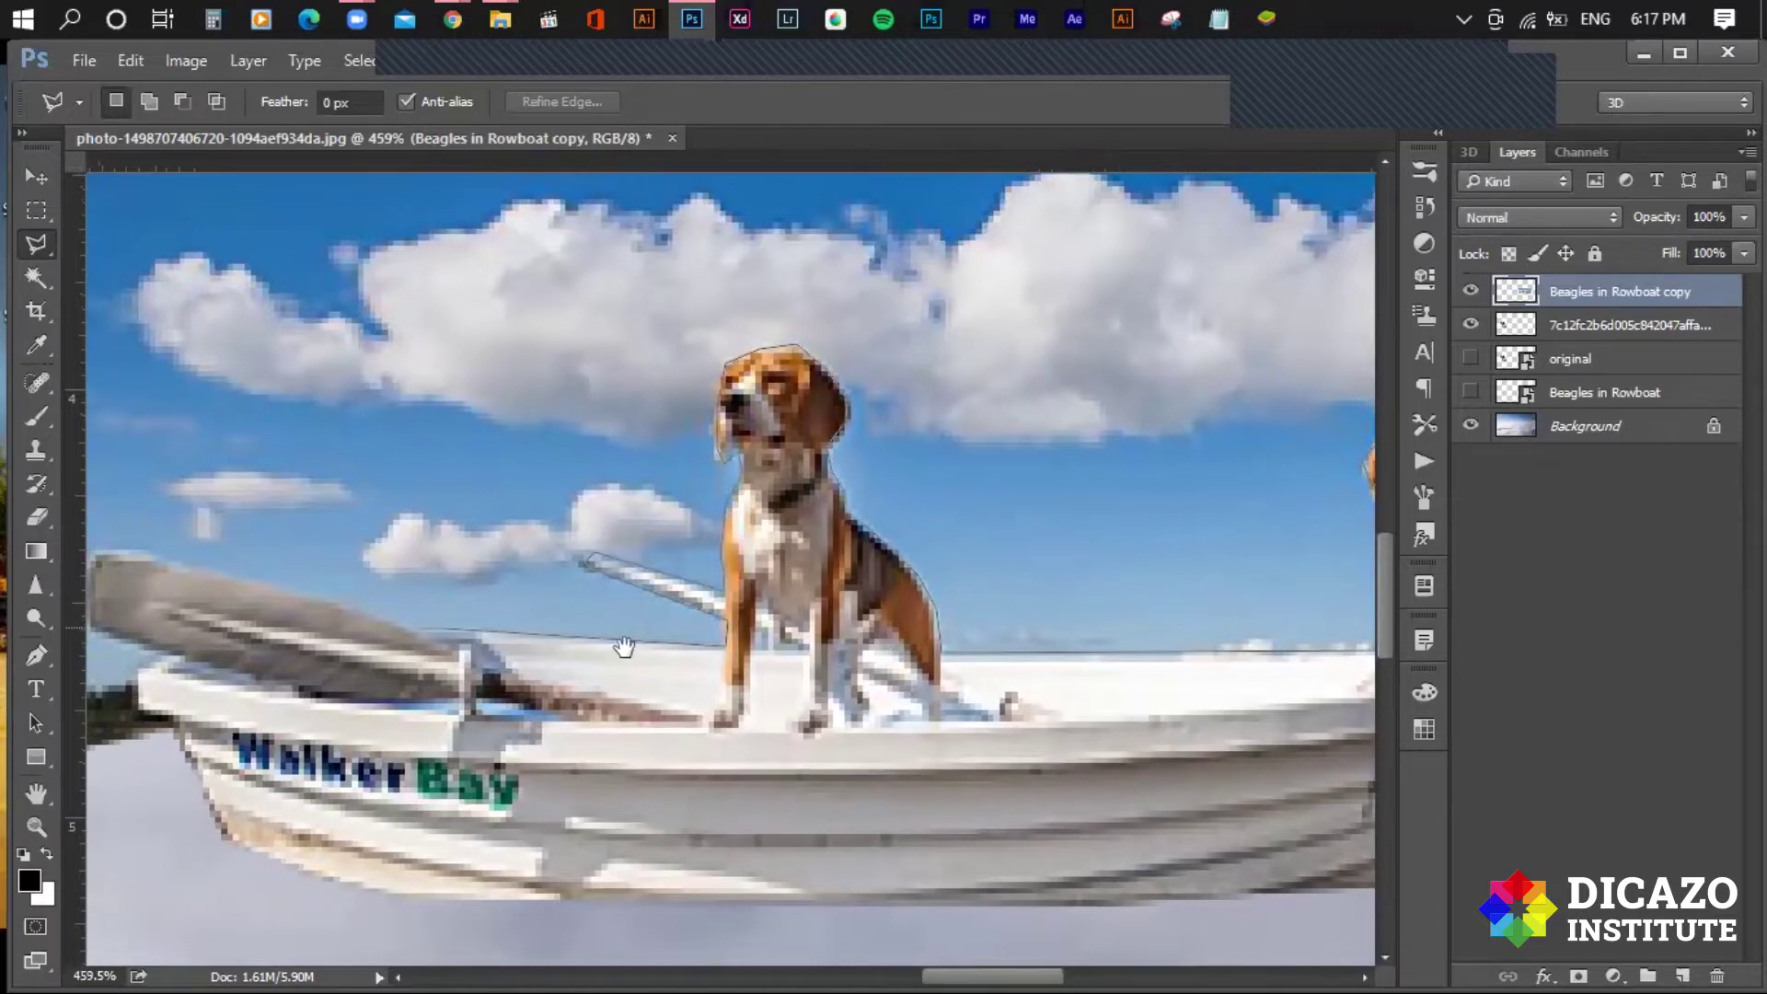
drag(414, 628, 733, 656)
click(701, 655)
click(479, 584)
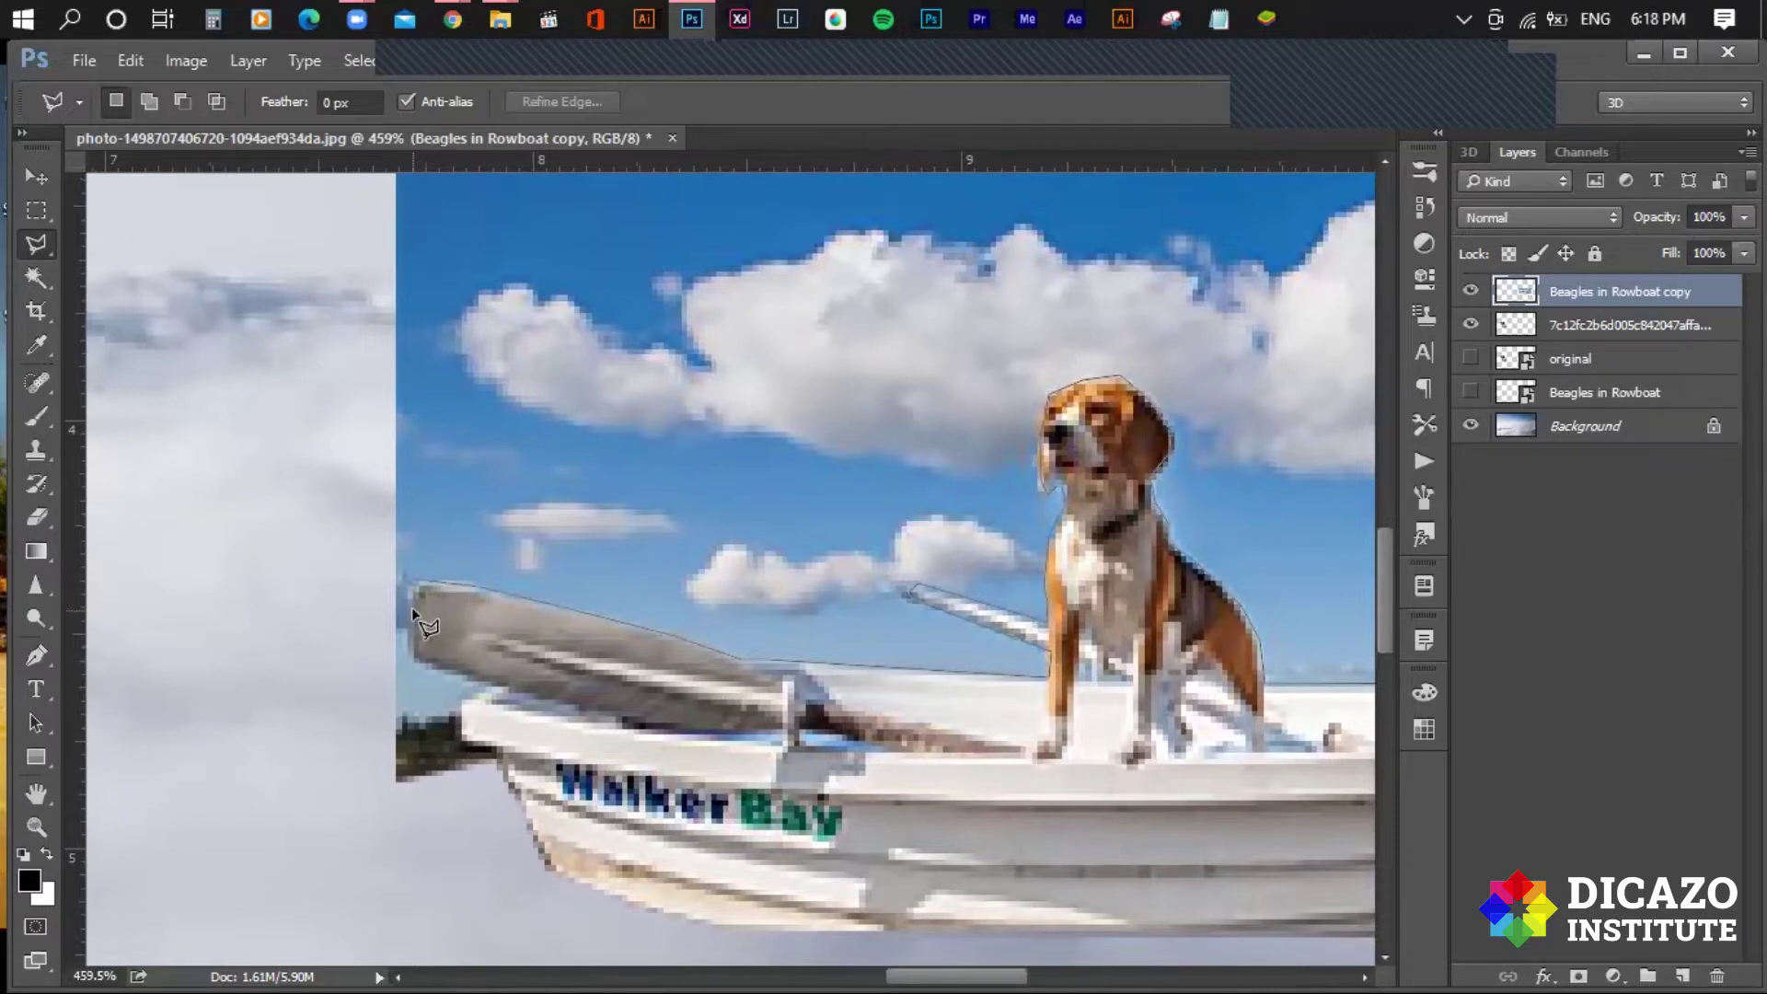
click(417, 661)
click(485, 683)
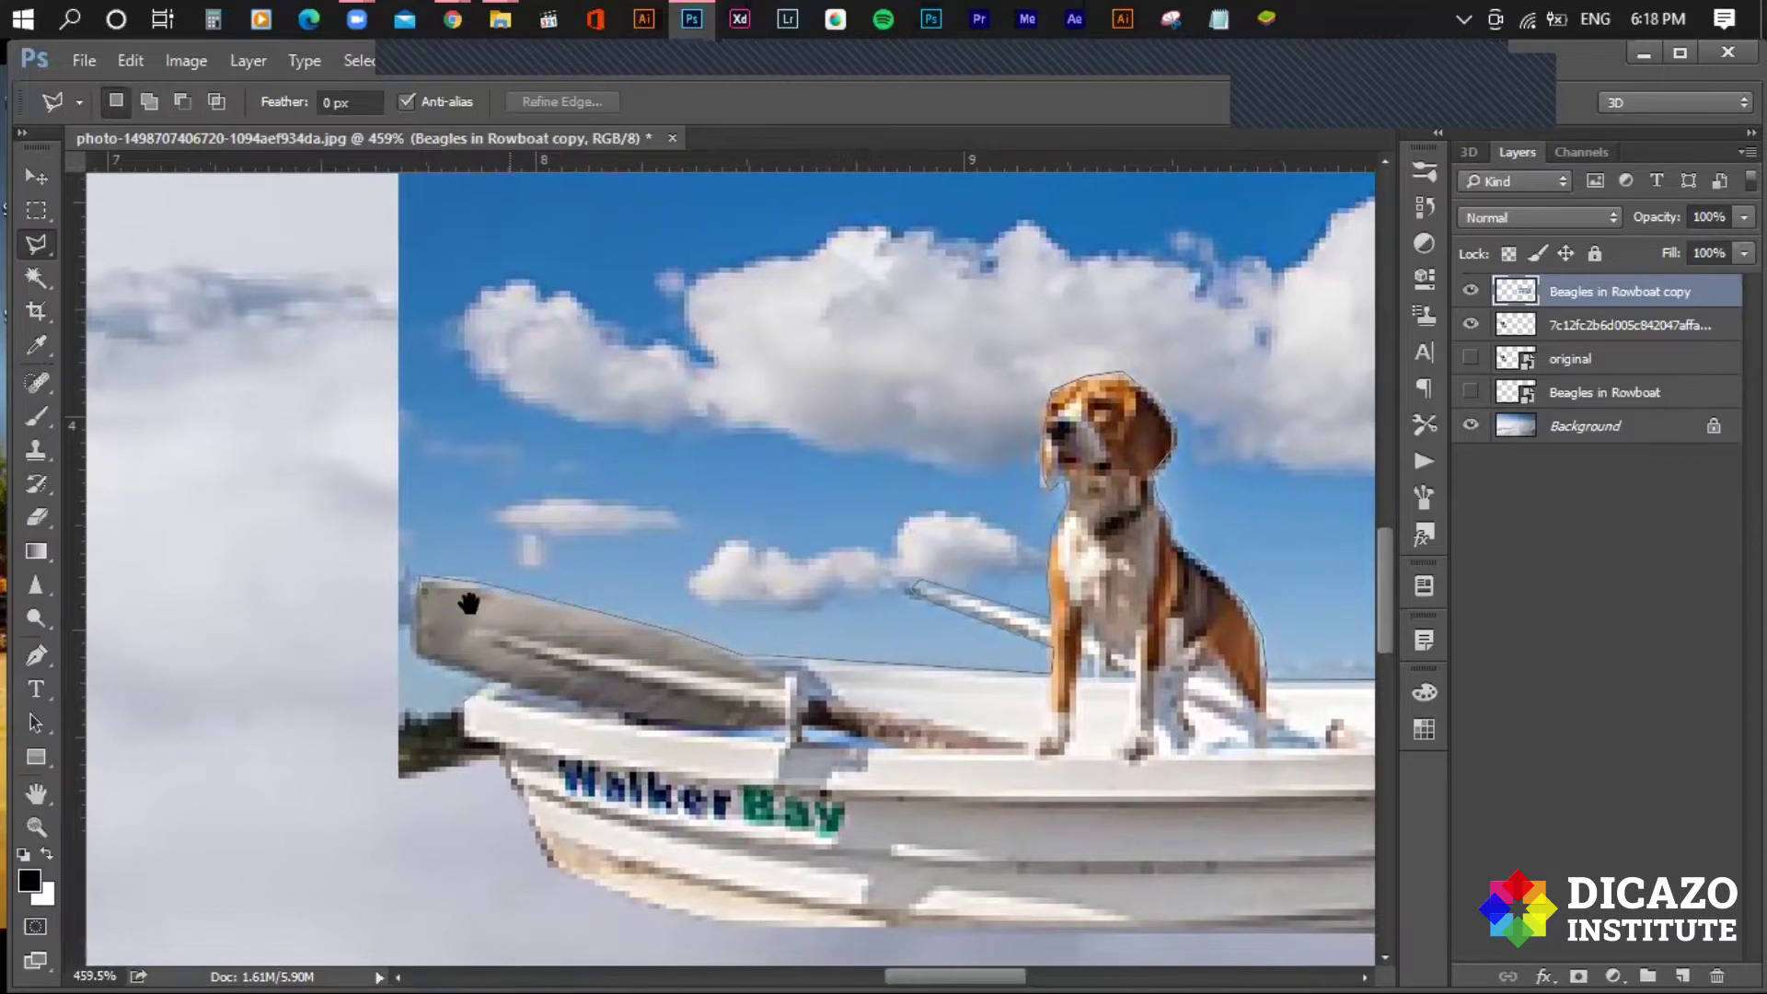
Extend the lasso past the boat's left end and around the surrounding blue sky, then close it.
drag(460, 708, 372, 553)
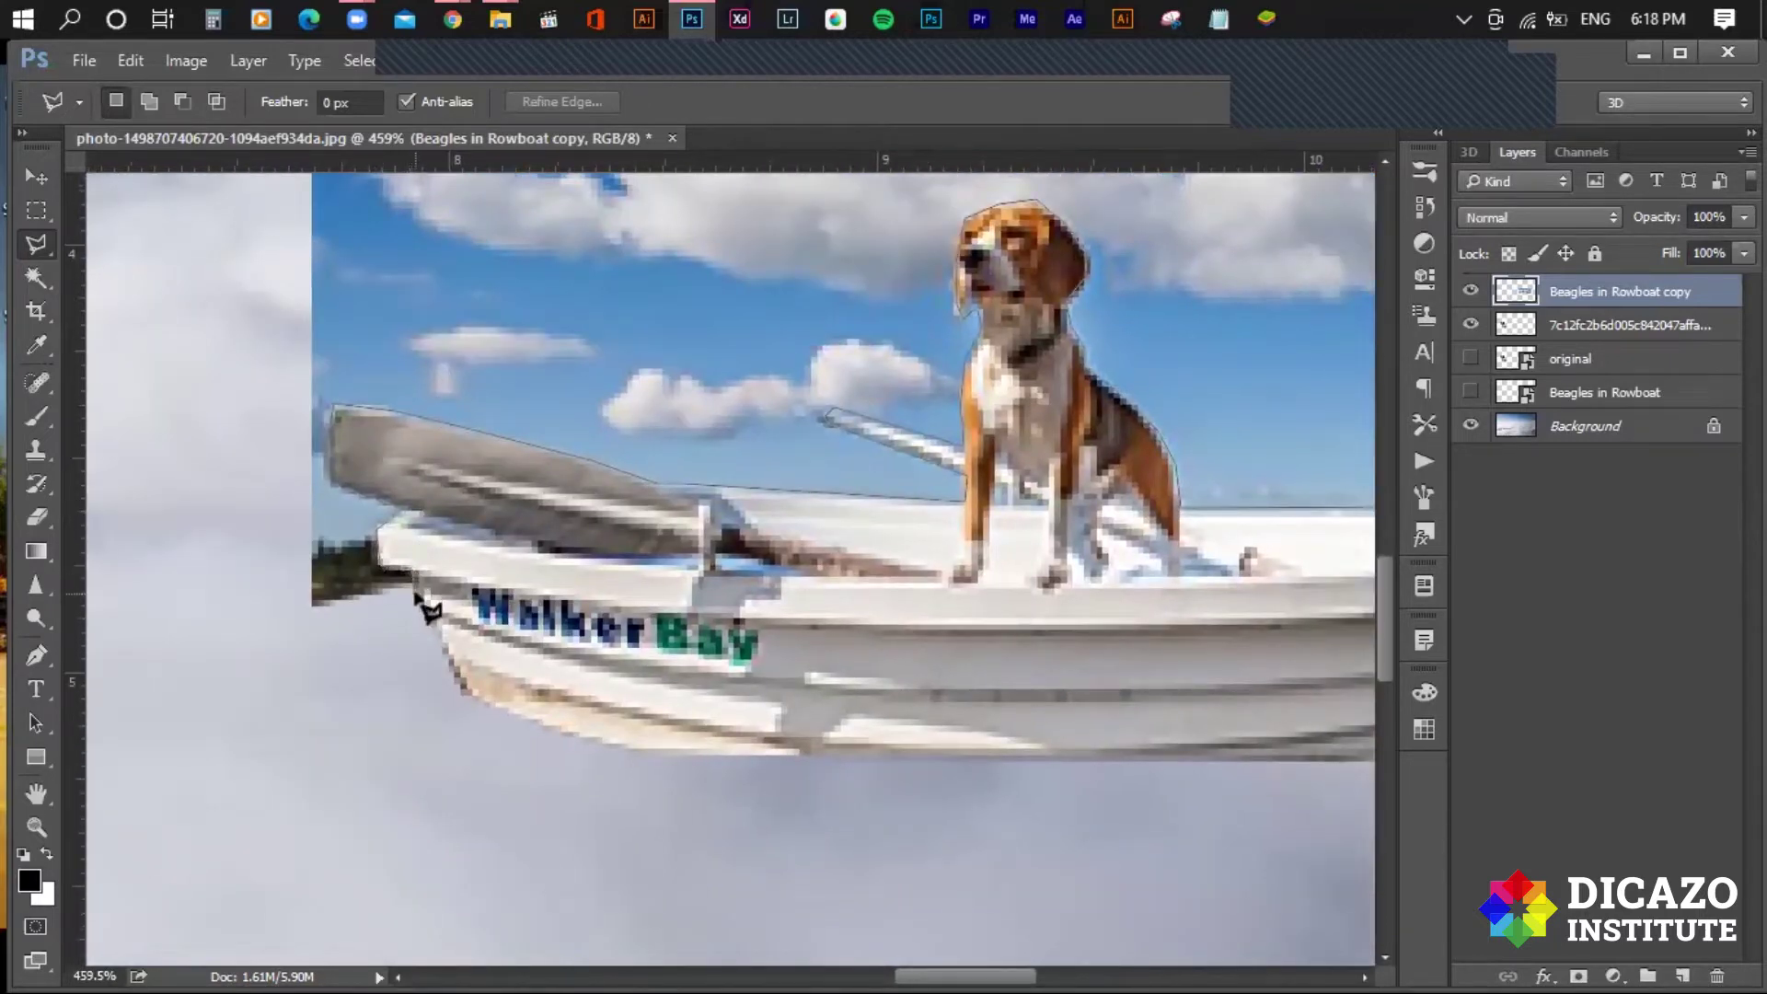
click(237, 705)
drag(221, 406, 276, 678)
click(208, 657)
drag(277, 411, 278, 605)
click(221, 413)
click(552, 275)
drag(968, 347, 314, 365)
click(759, 269)
drag(789, 396, 146, 319)
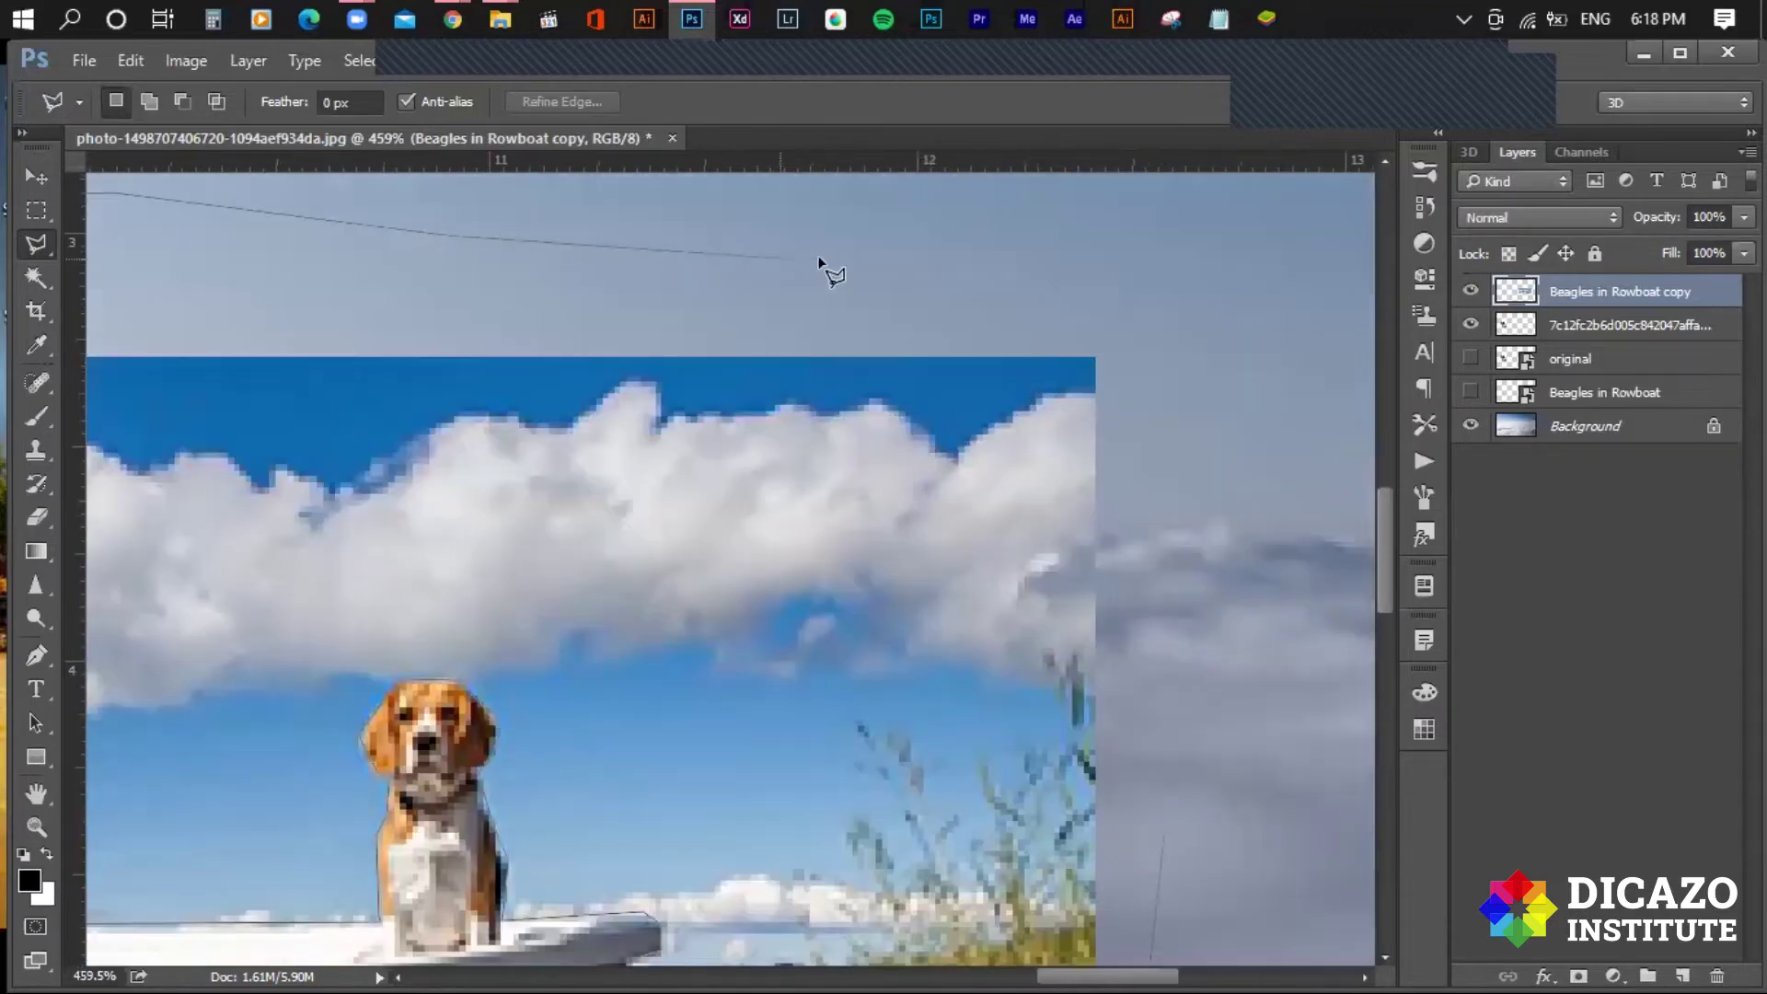
drag(1167, 350, 848, 356)
click(916, 277)
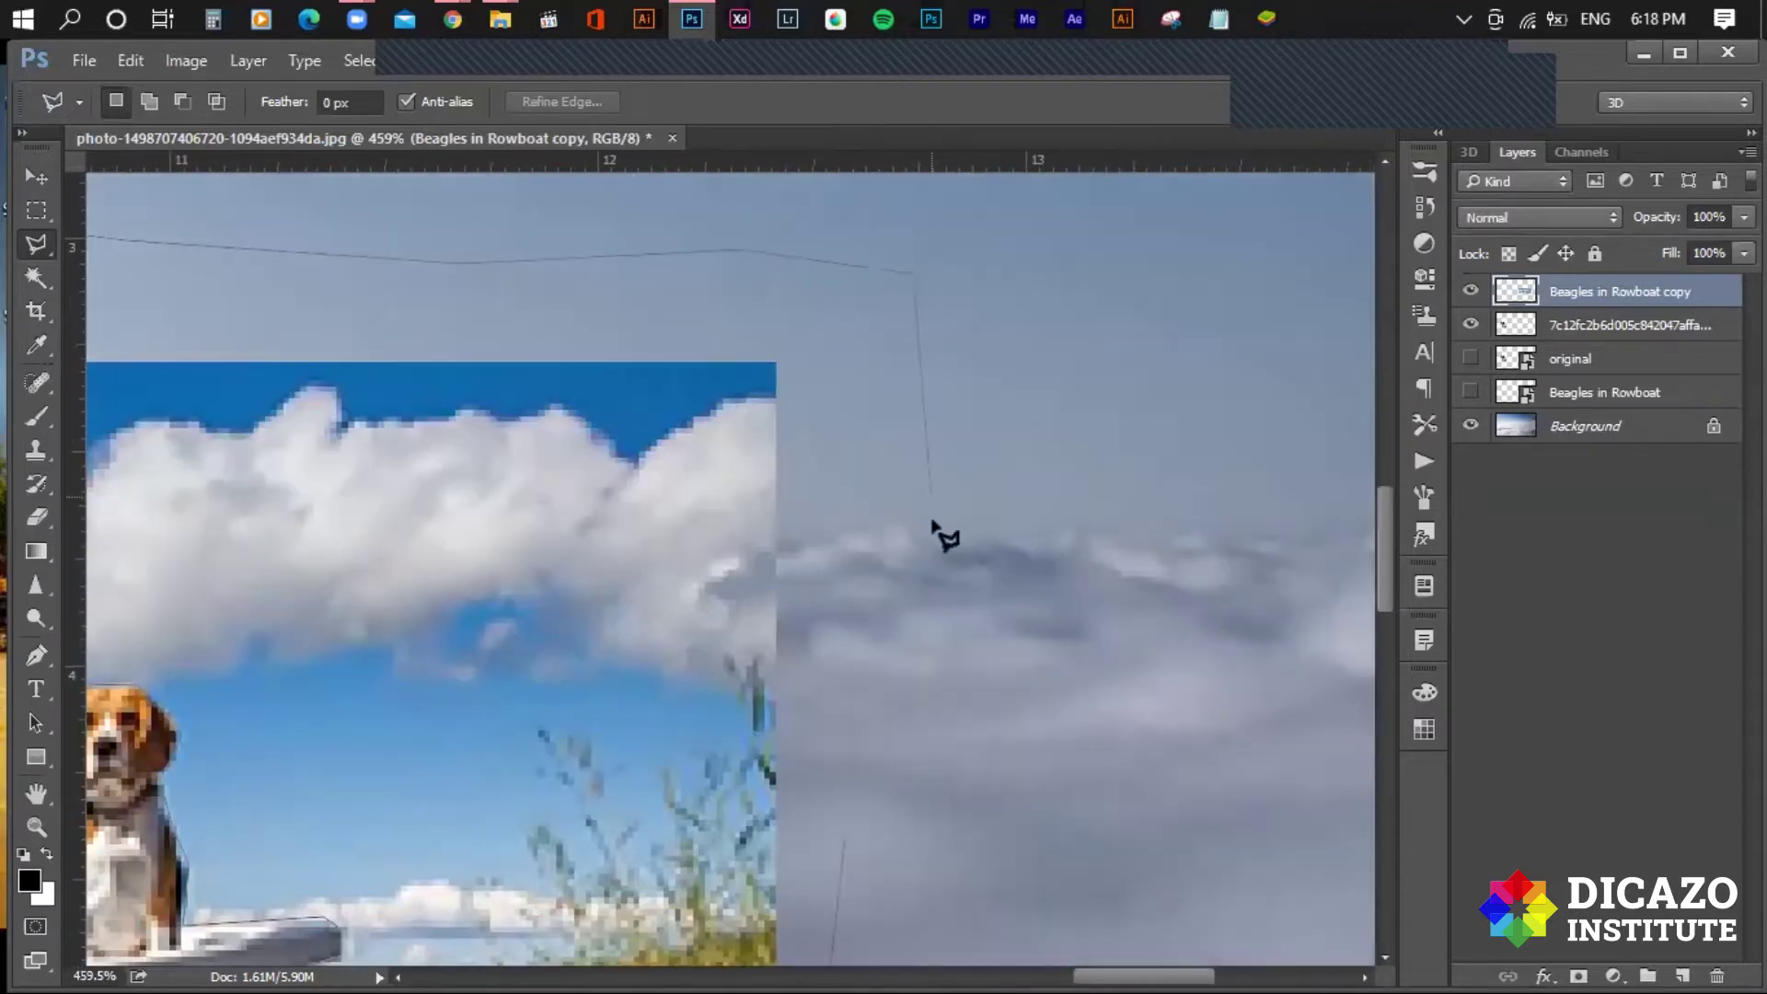
click(934, 512)
drag(958, 537, 1027, 260)
click(1067, 538)
double_click(911, 570)
scroll(1081, 644, down, 5)
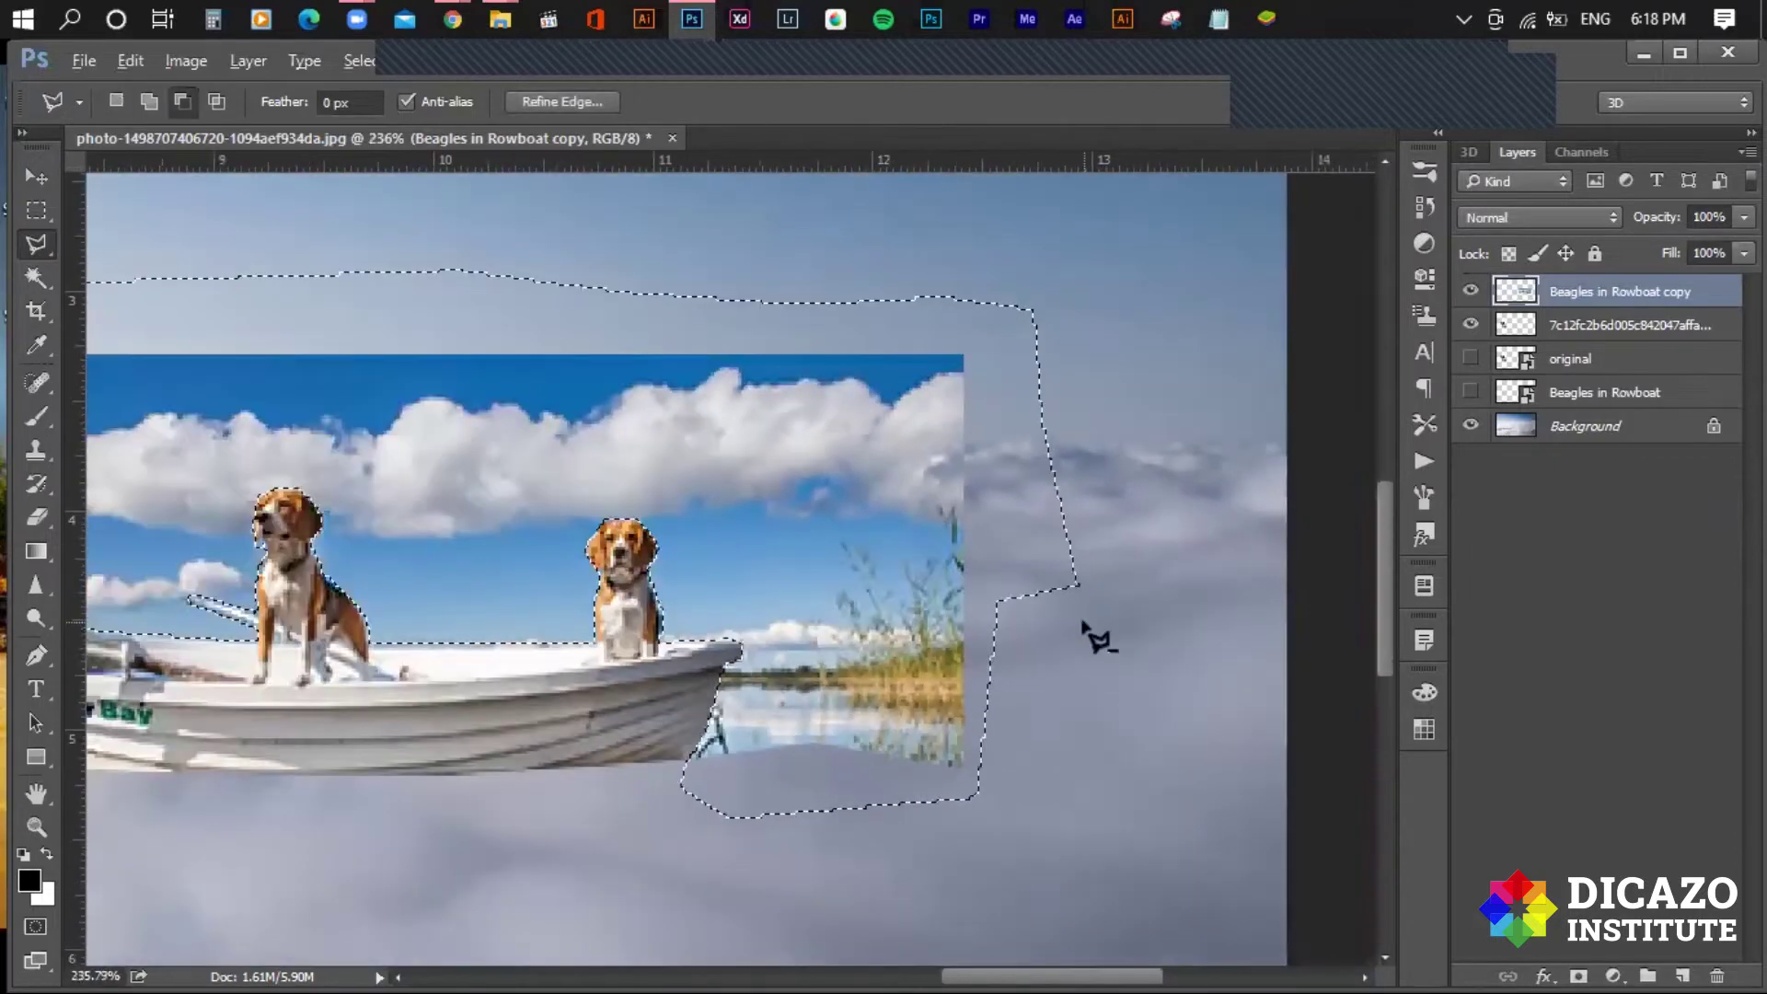
Delete the selected blue sky around the rowboat, deselect, and zoom out.
scroll(1098, 637, down, 1)
key(Delete)
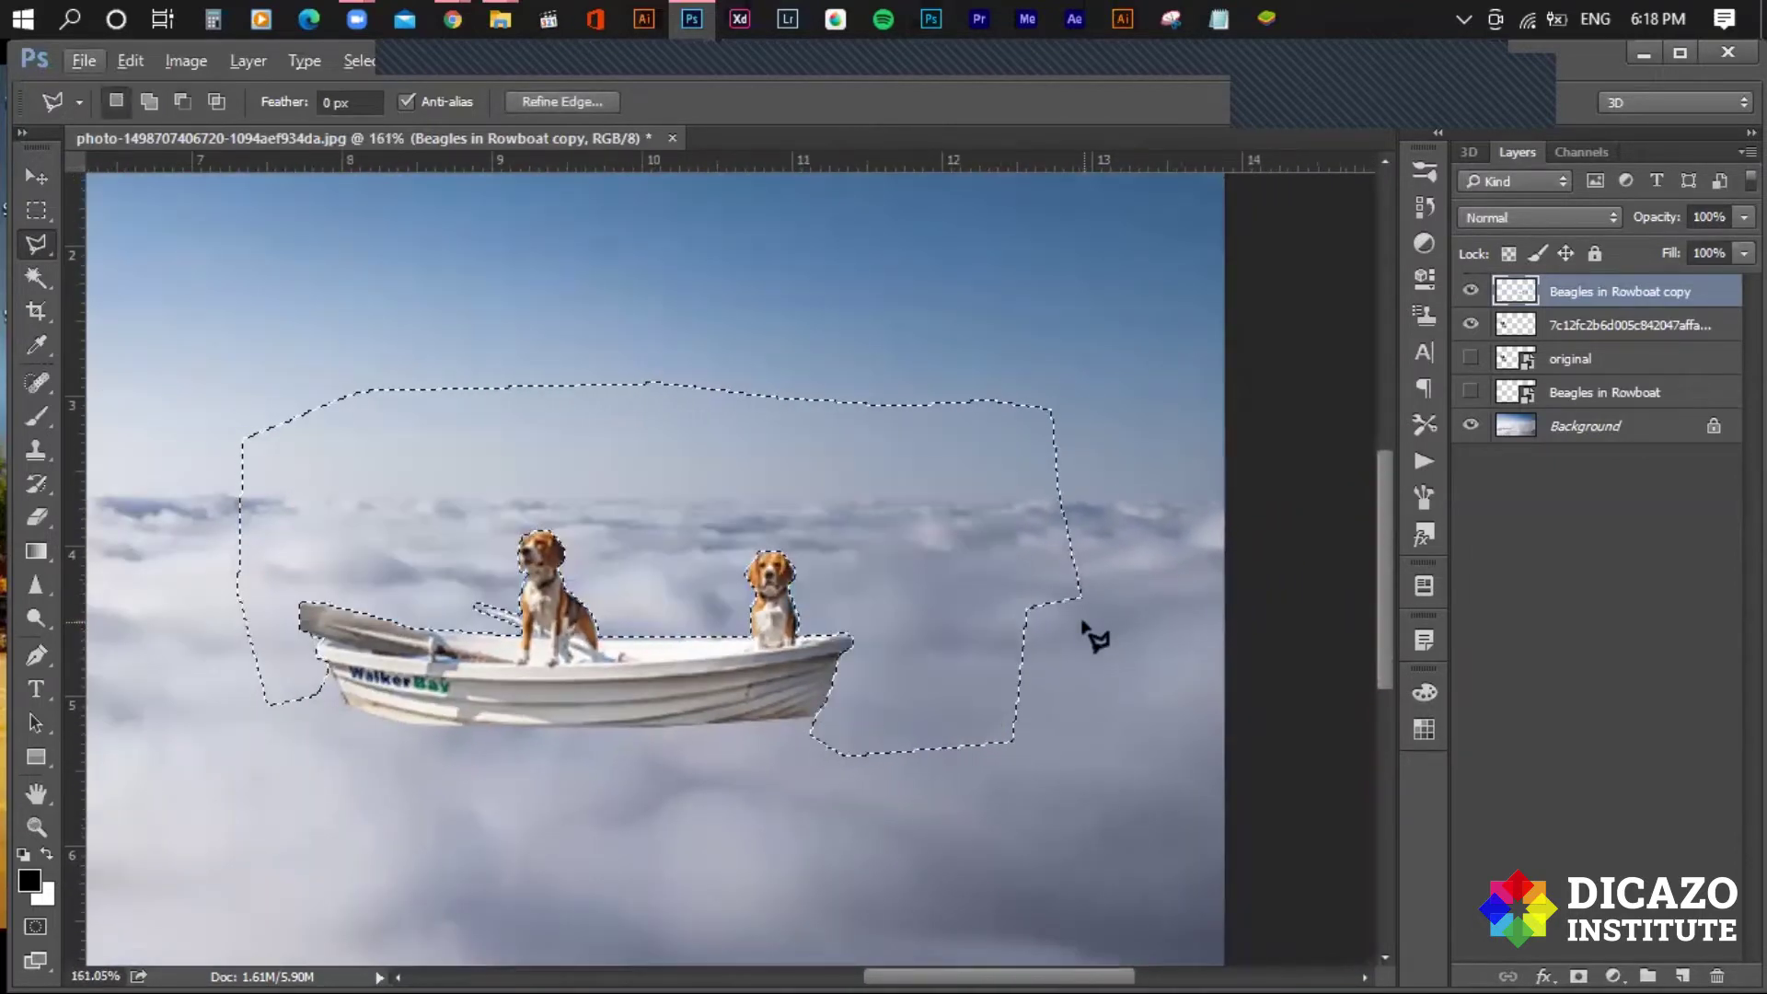
key(ctrl+d)
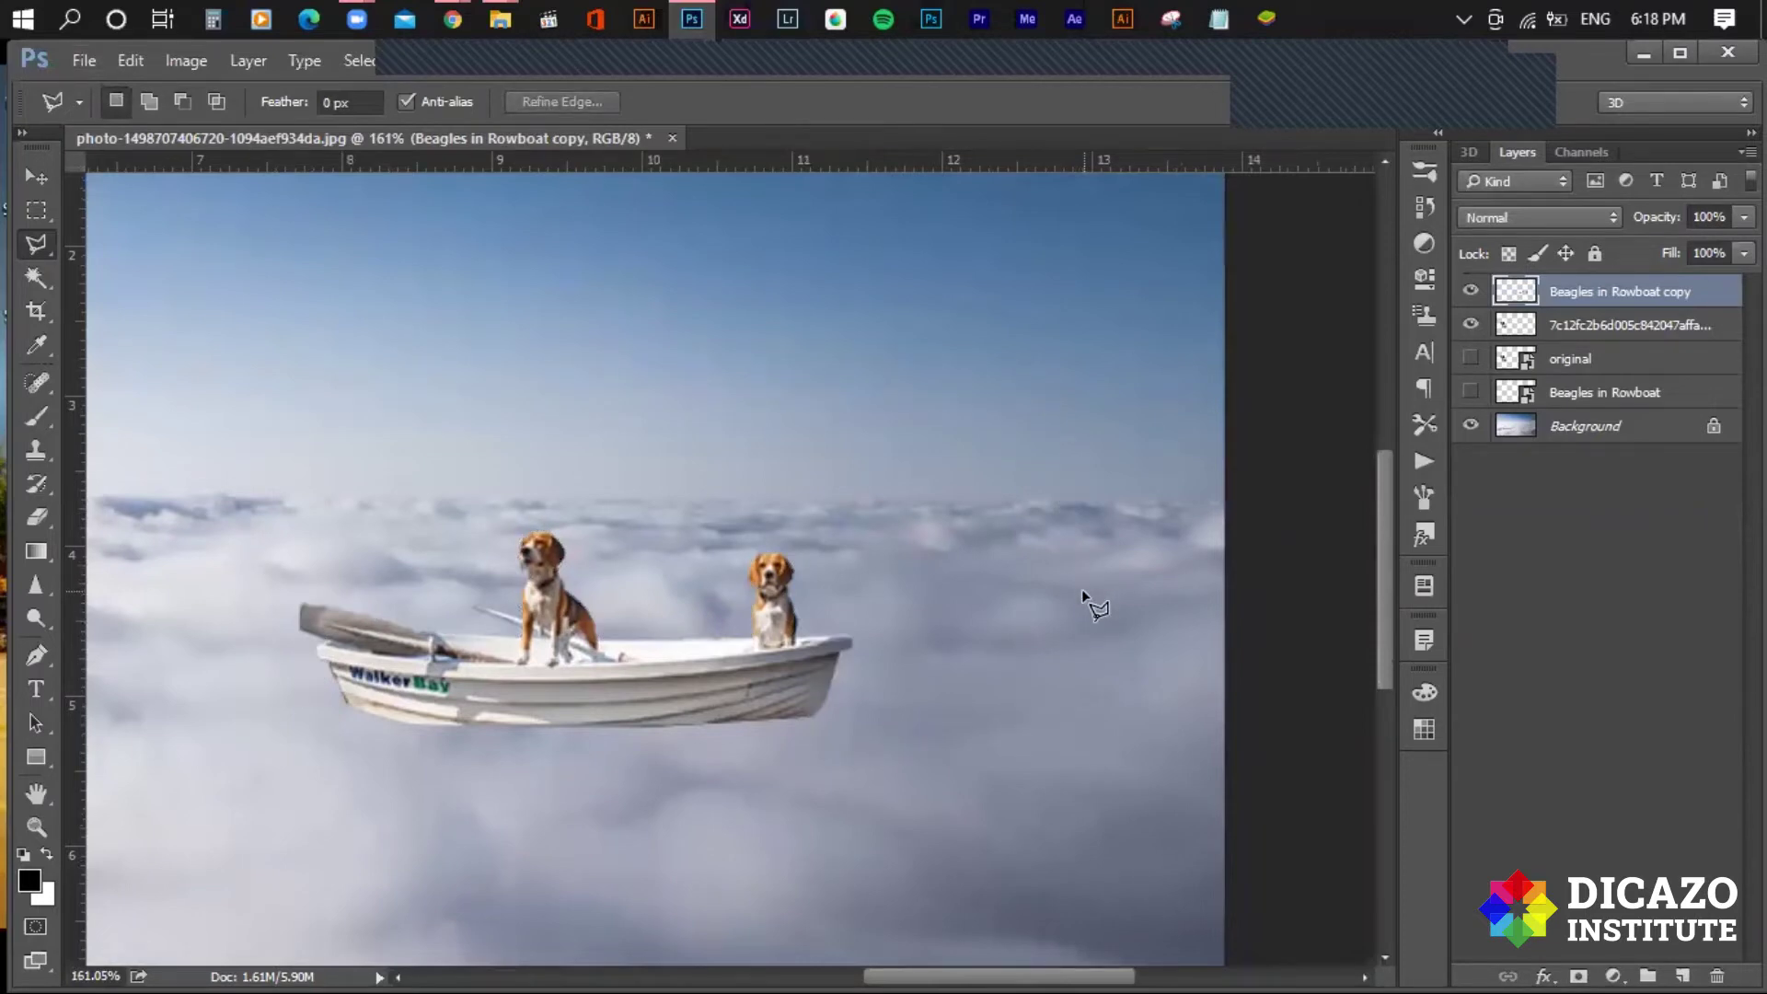
scroll(1094, 607, down, 5)
scroll(1116, 533, down, 3)
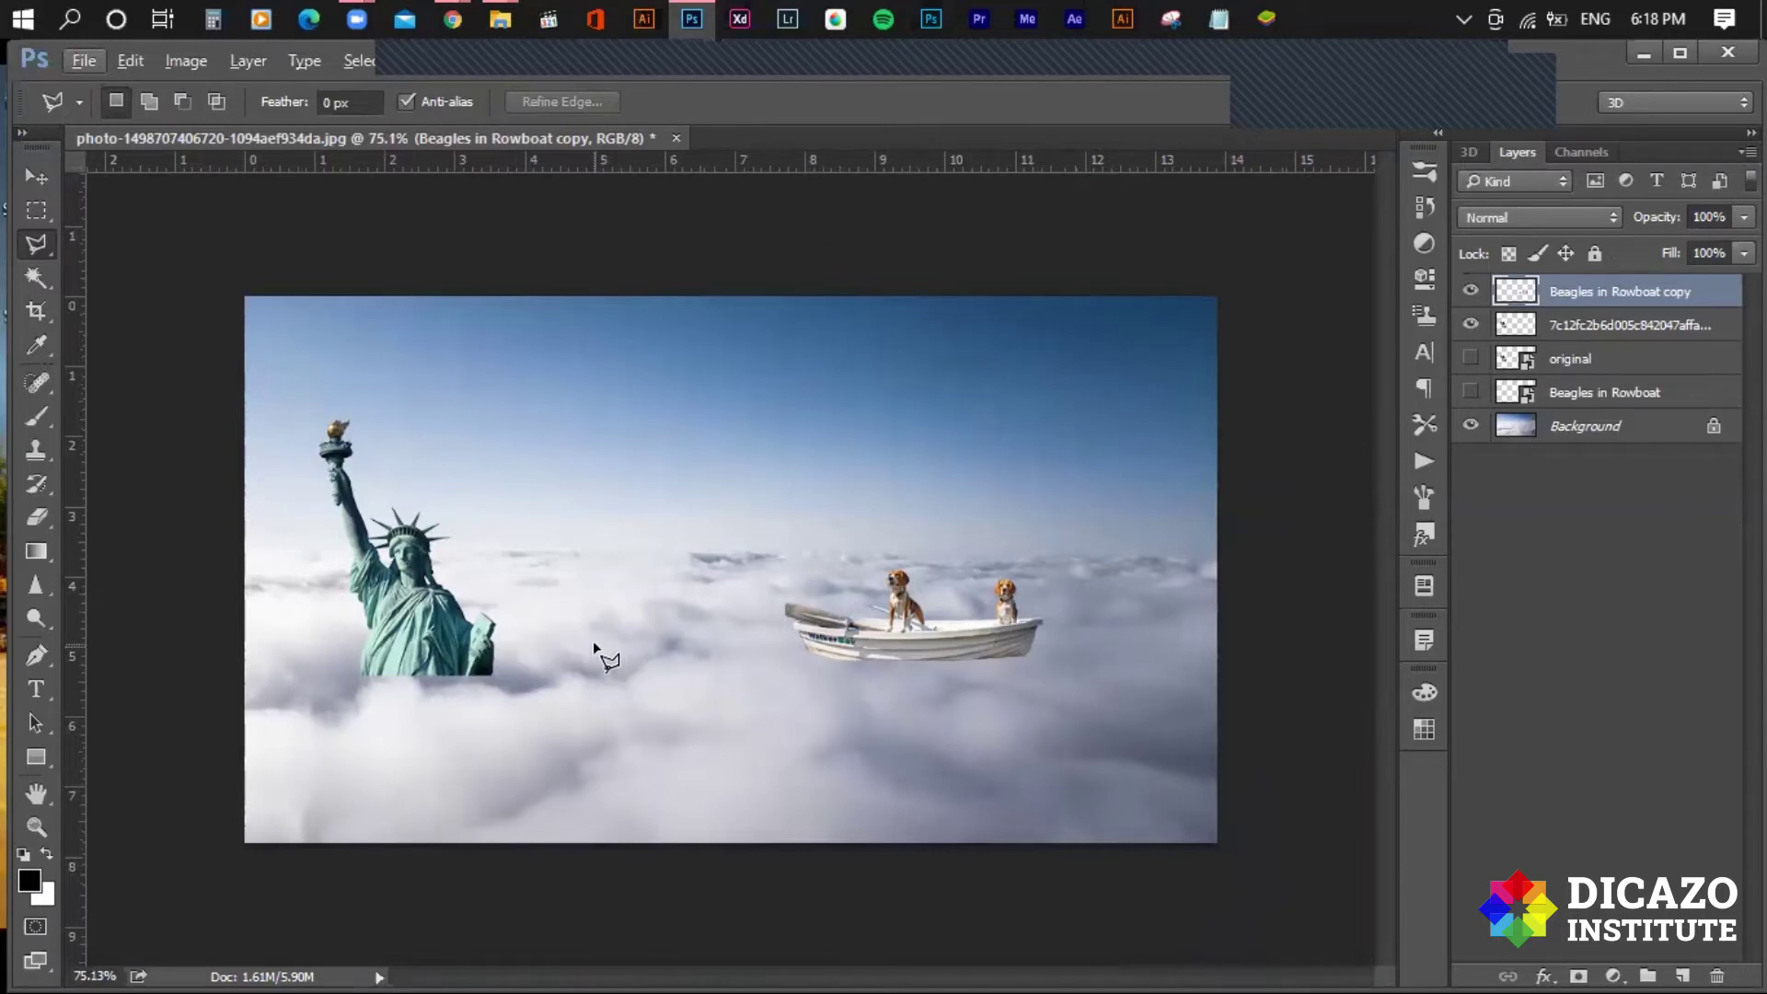
Select the statue layer, nudge it slightly down with the Move tool, and fade it to 22% opacity.
scroll(285, 662, up, 1)
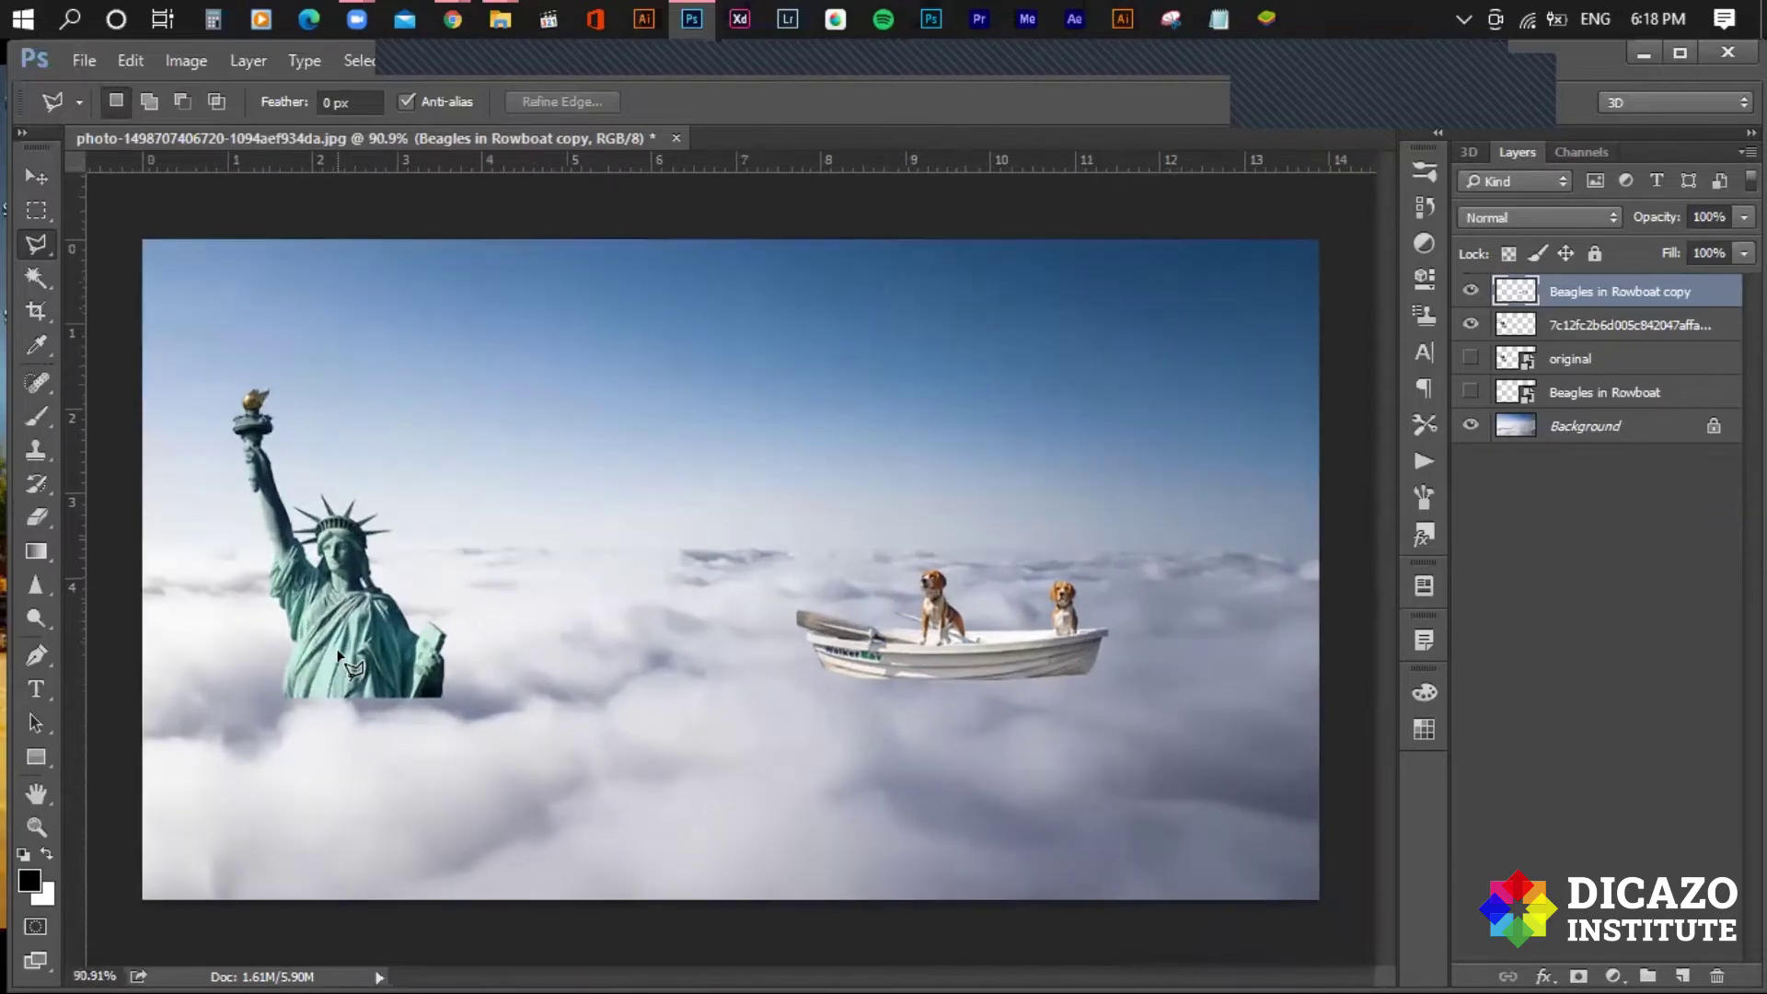
scroll(262, 691, up, 1)
scroll(255, 686, up, 2)
scroll(255, 685, up, 2)
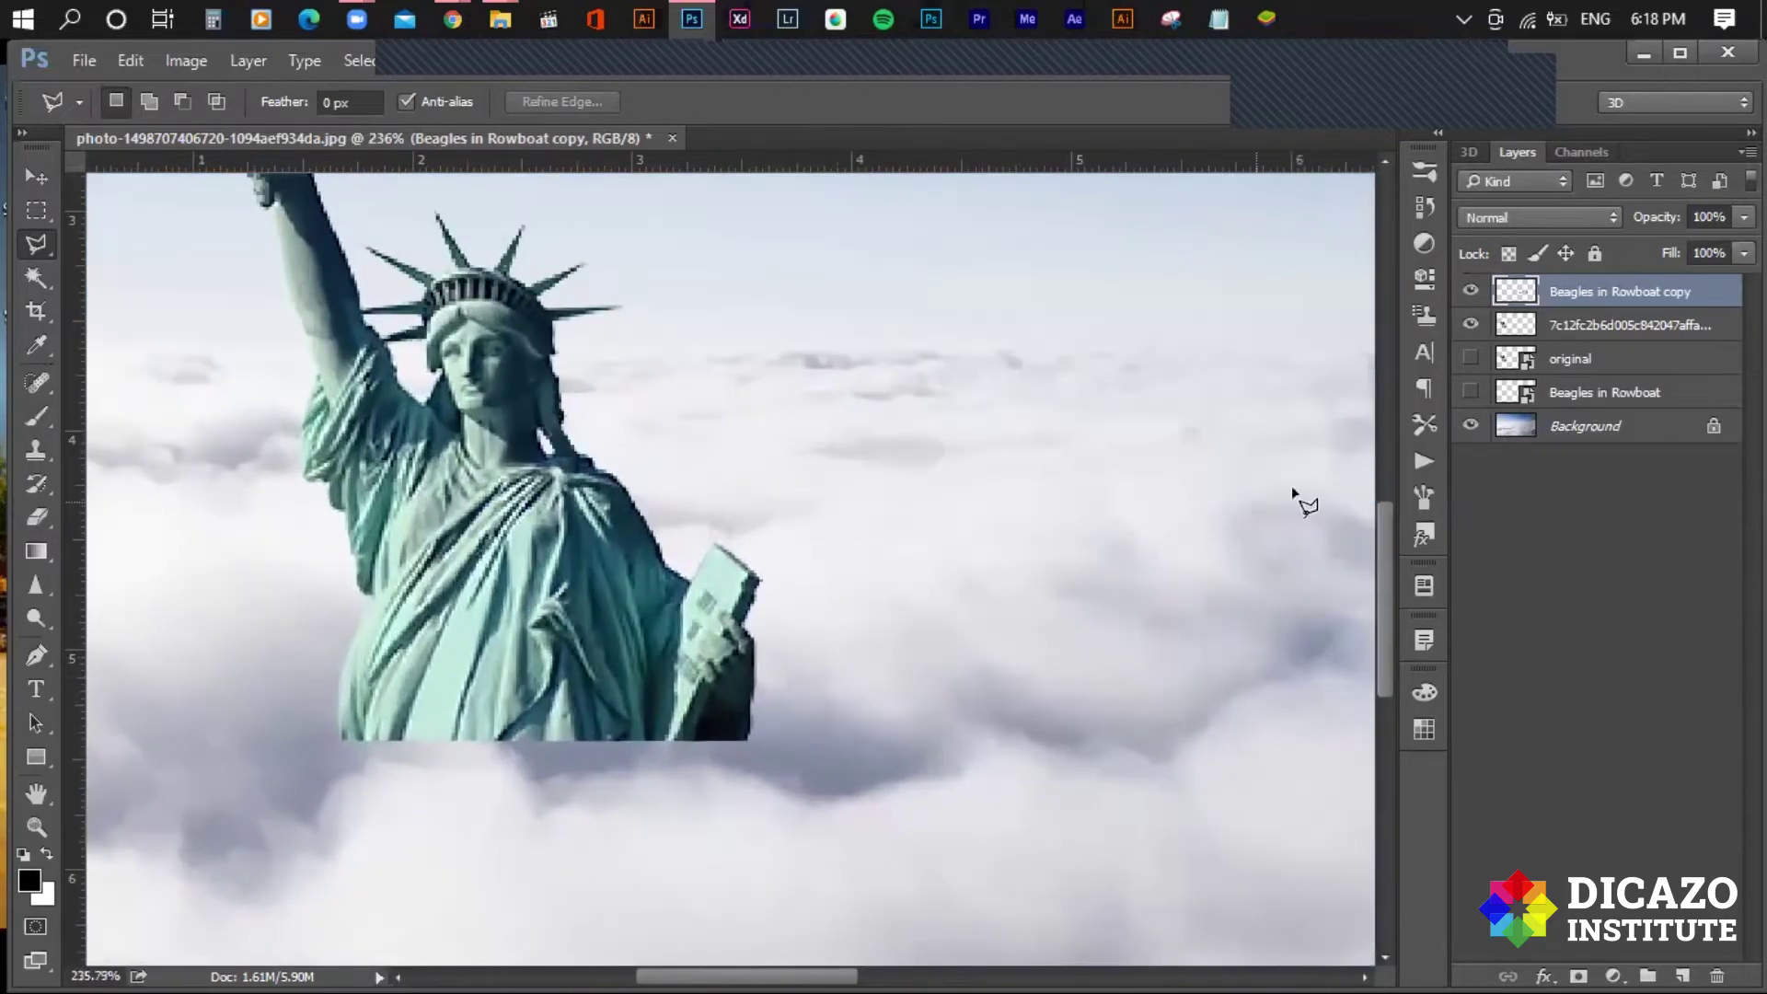
click(1546, 327)
click(1470, 323)
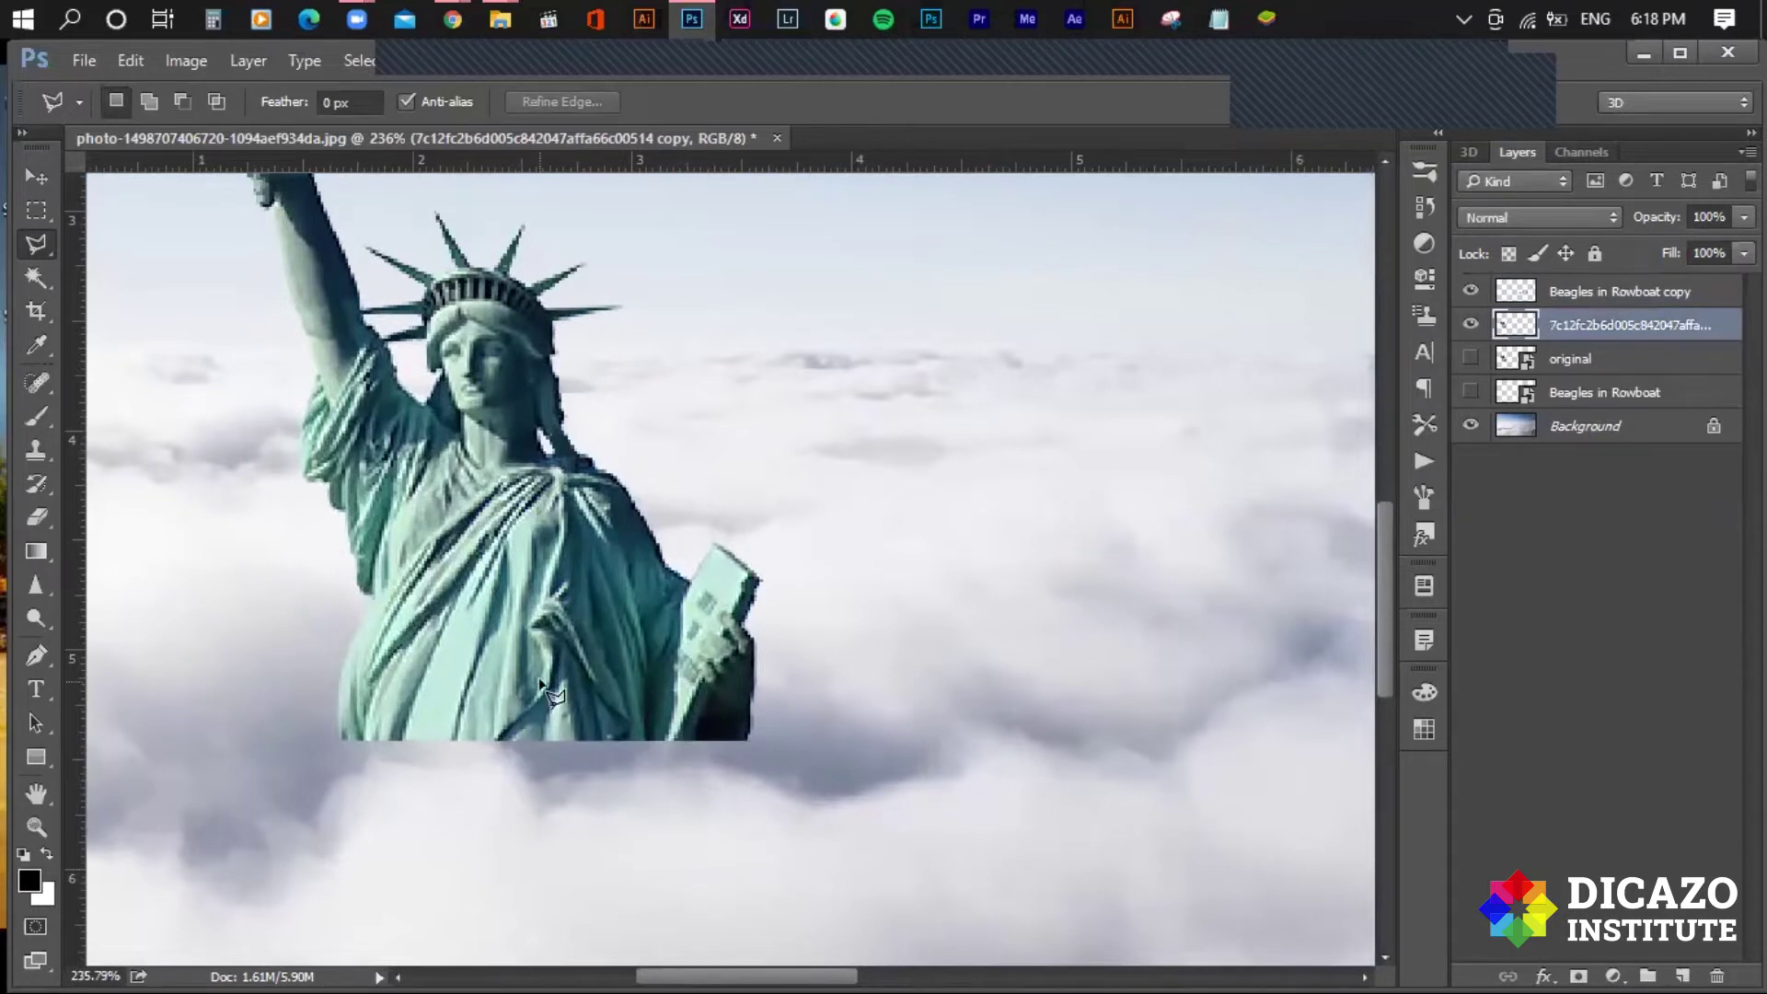
key(v)
drag(585, 575, 577, 622)
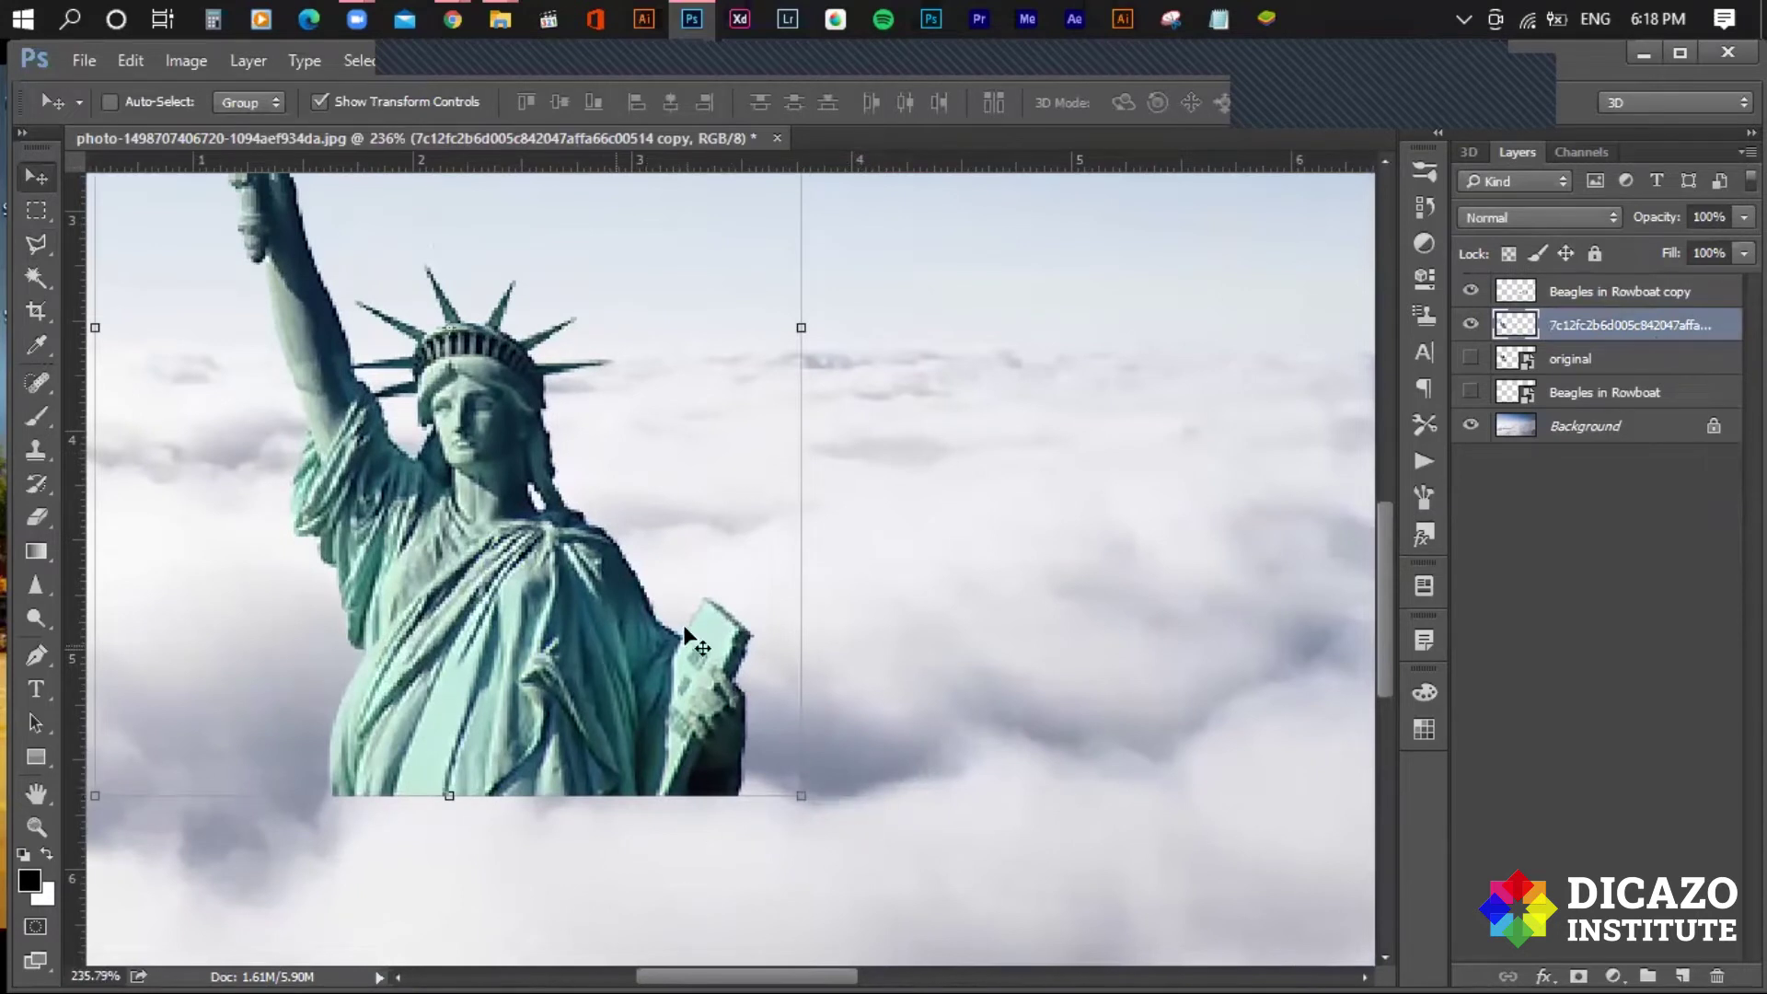
drag(1658, 227, 1631, 219)
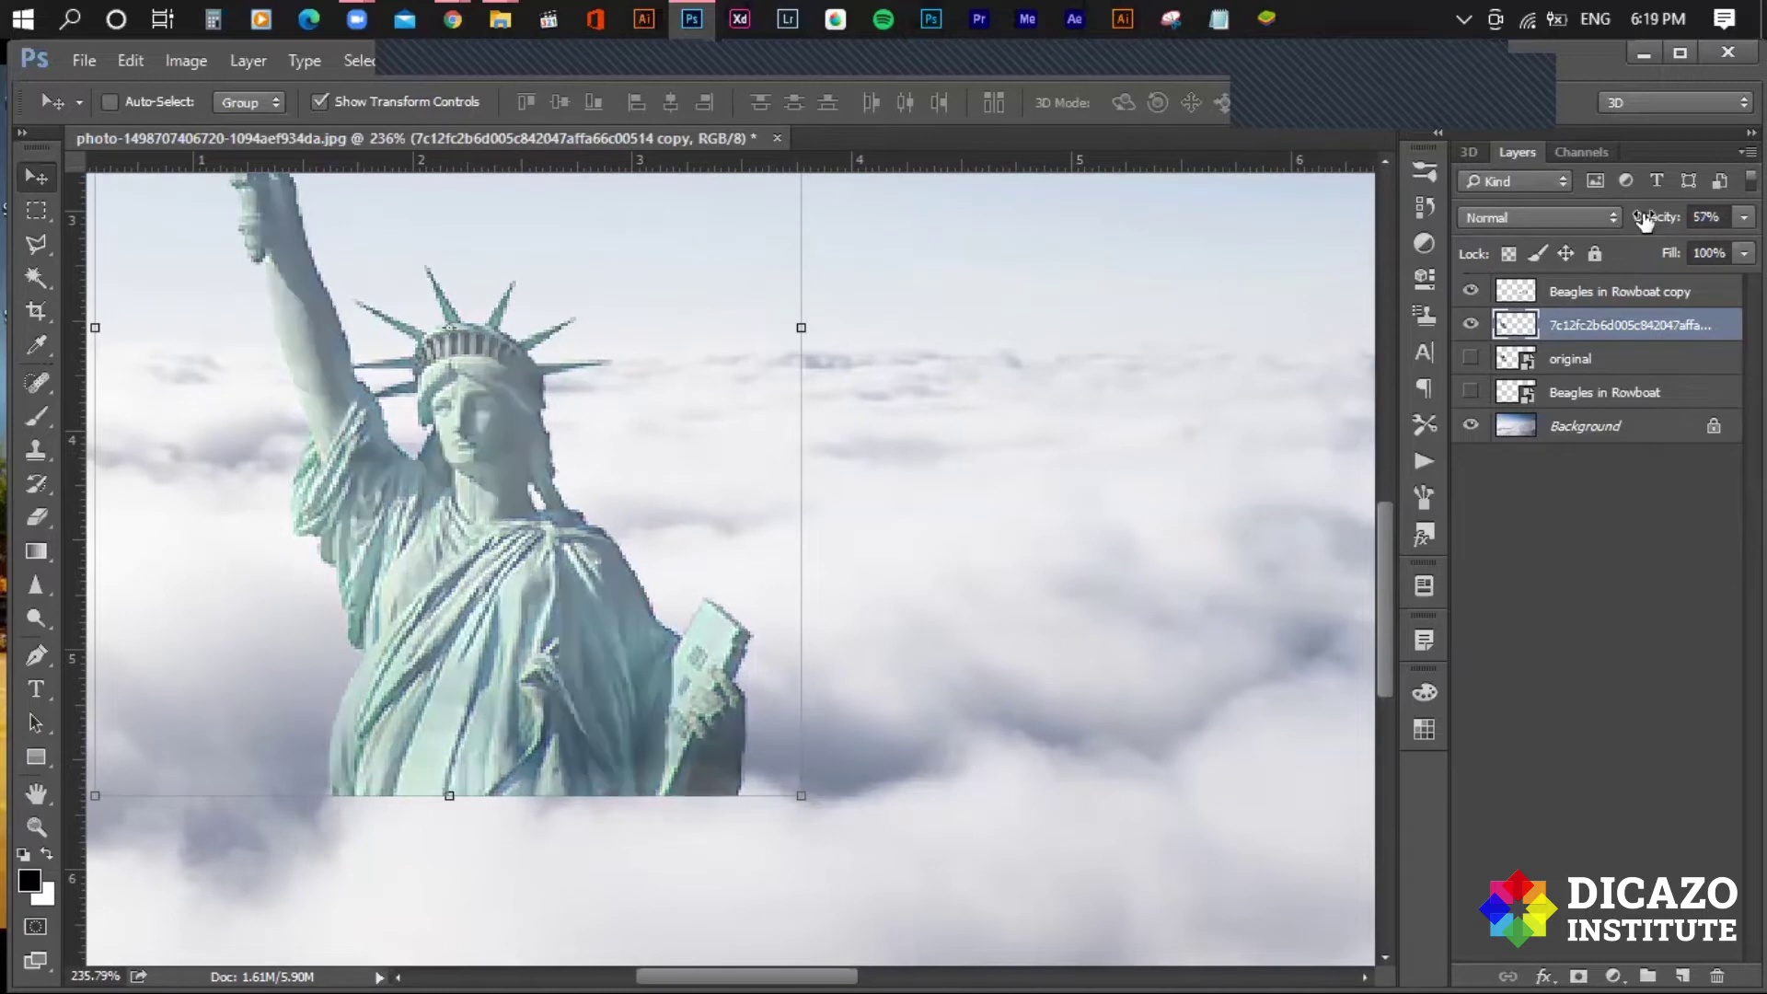
drag(1632, 219, 1625, 221)
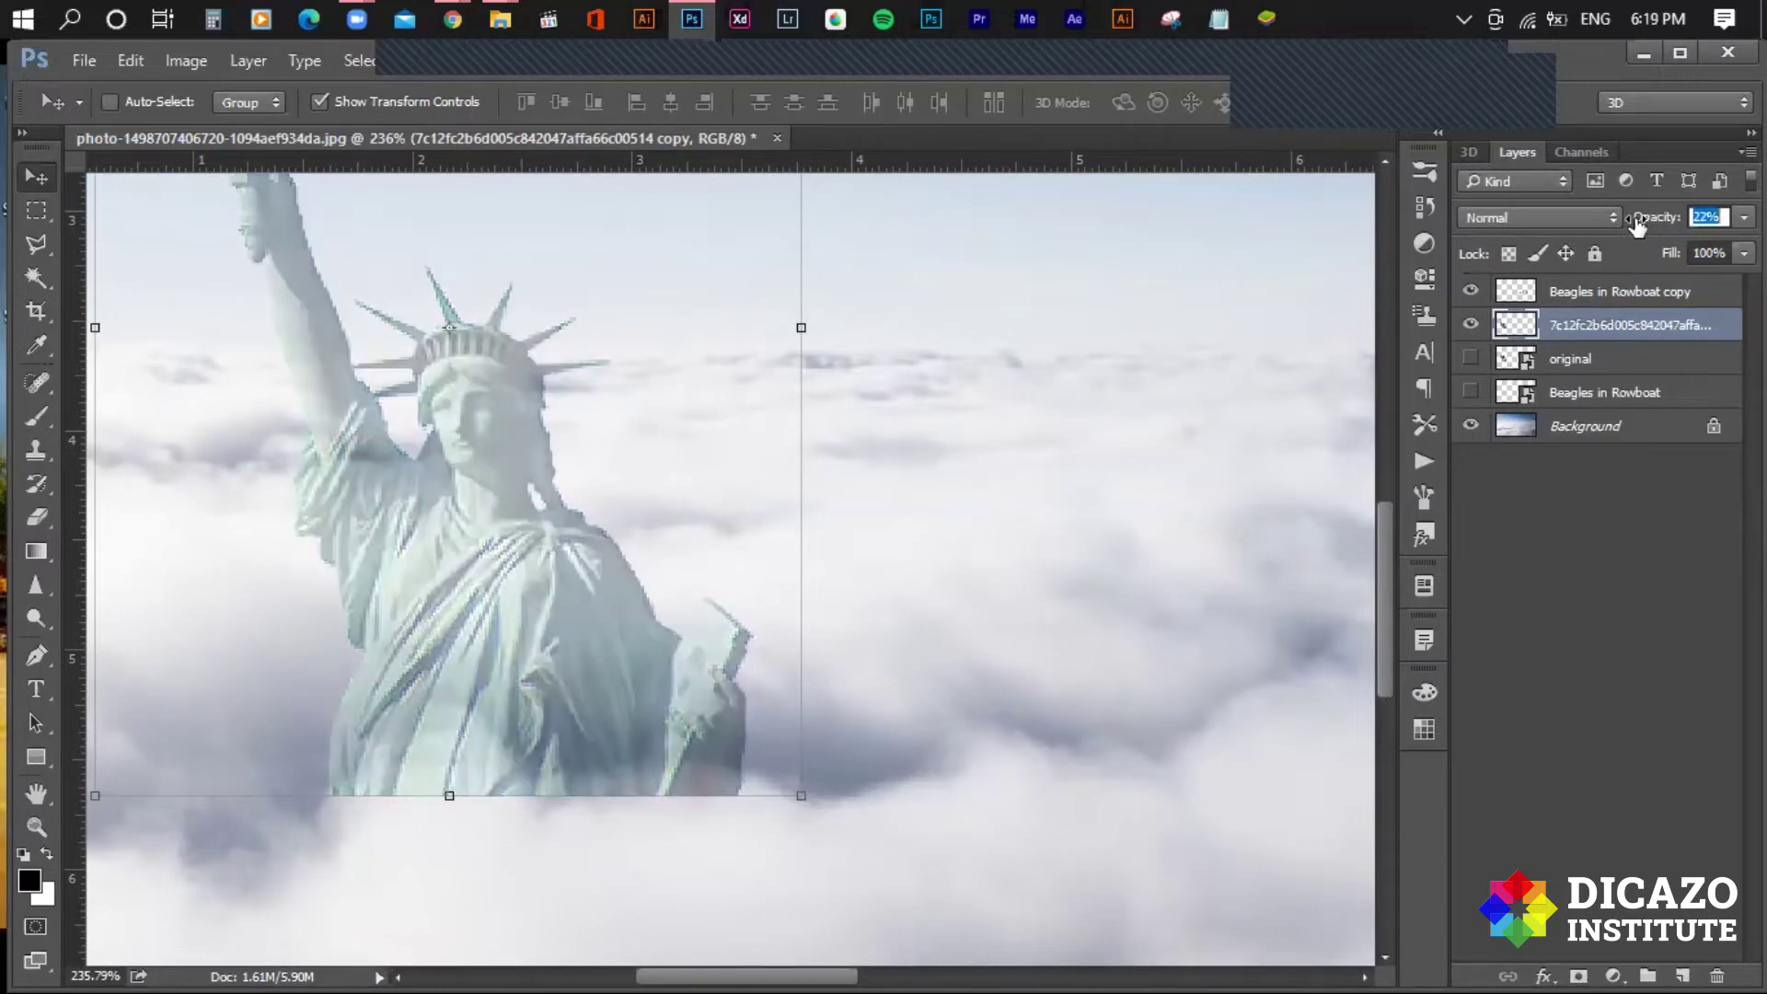
Switch to a small soft round eraser and erase the statue's hard bottom-left edge.
click(39, 517)
right_click(823, 518)
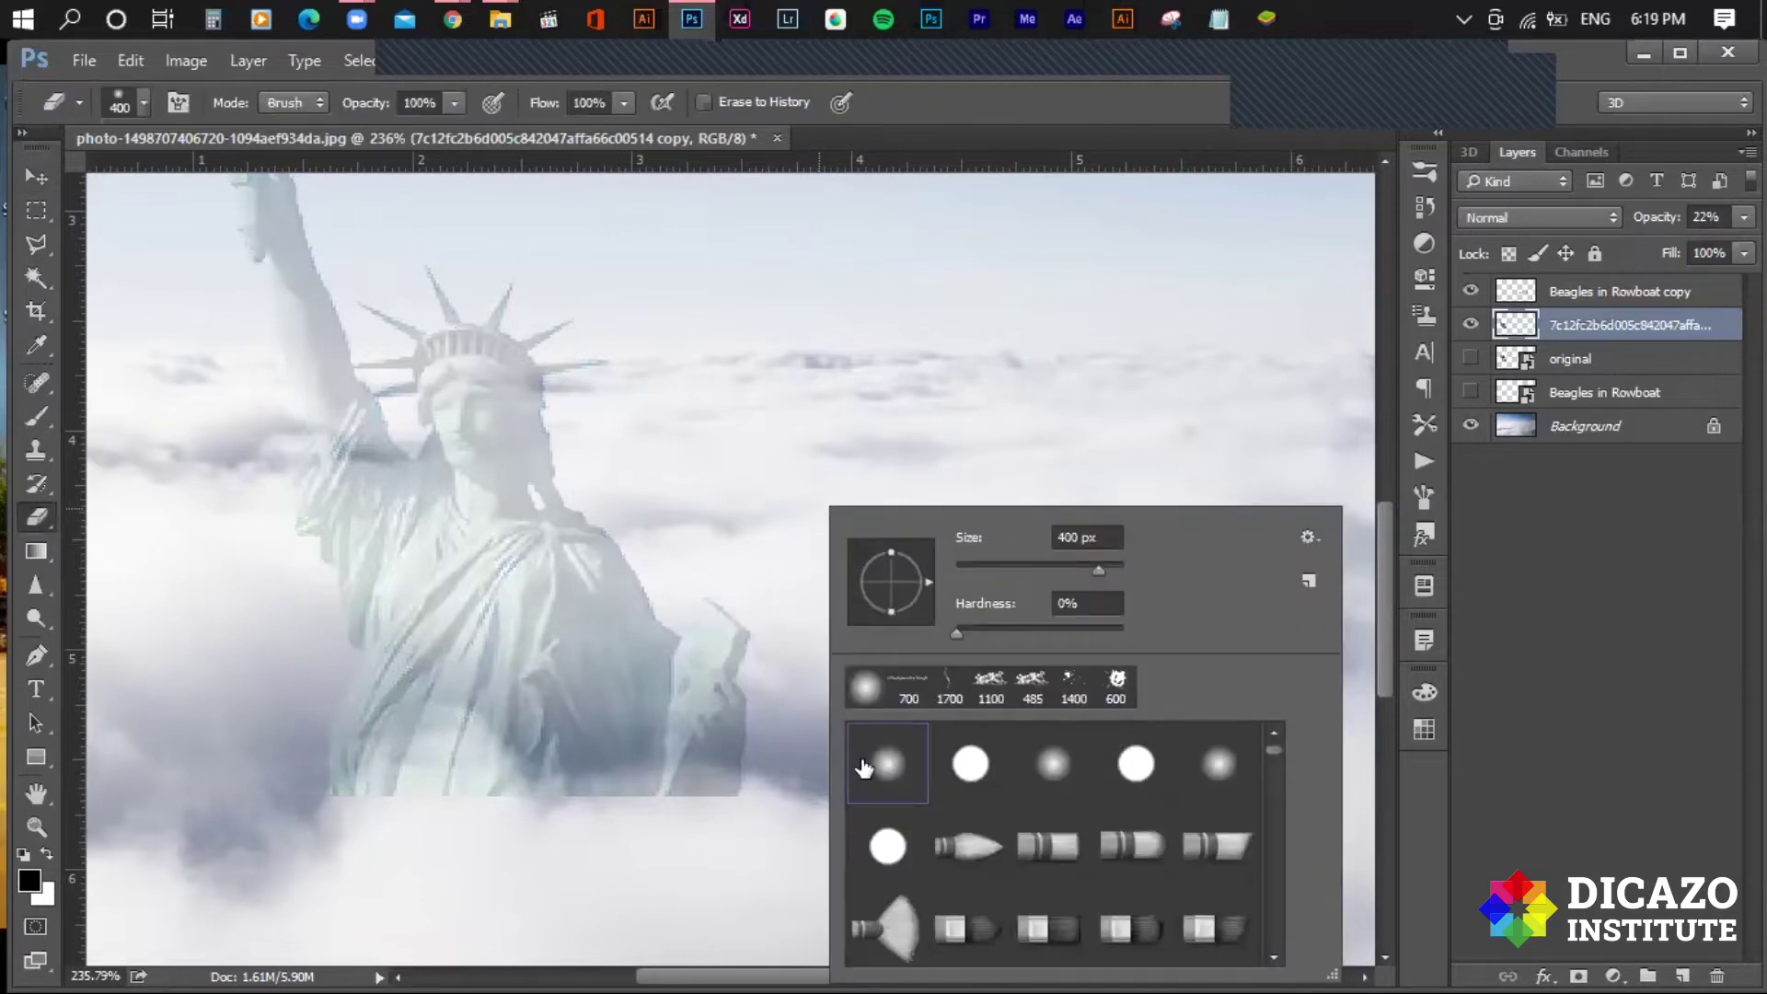
click(1109, 151)
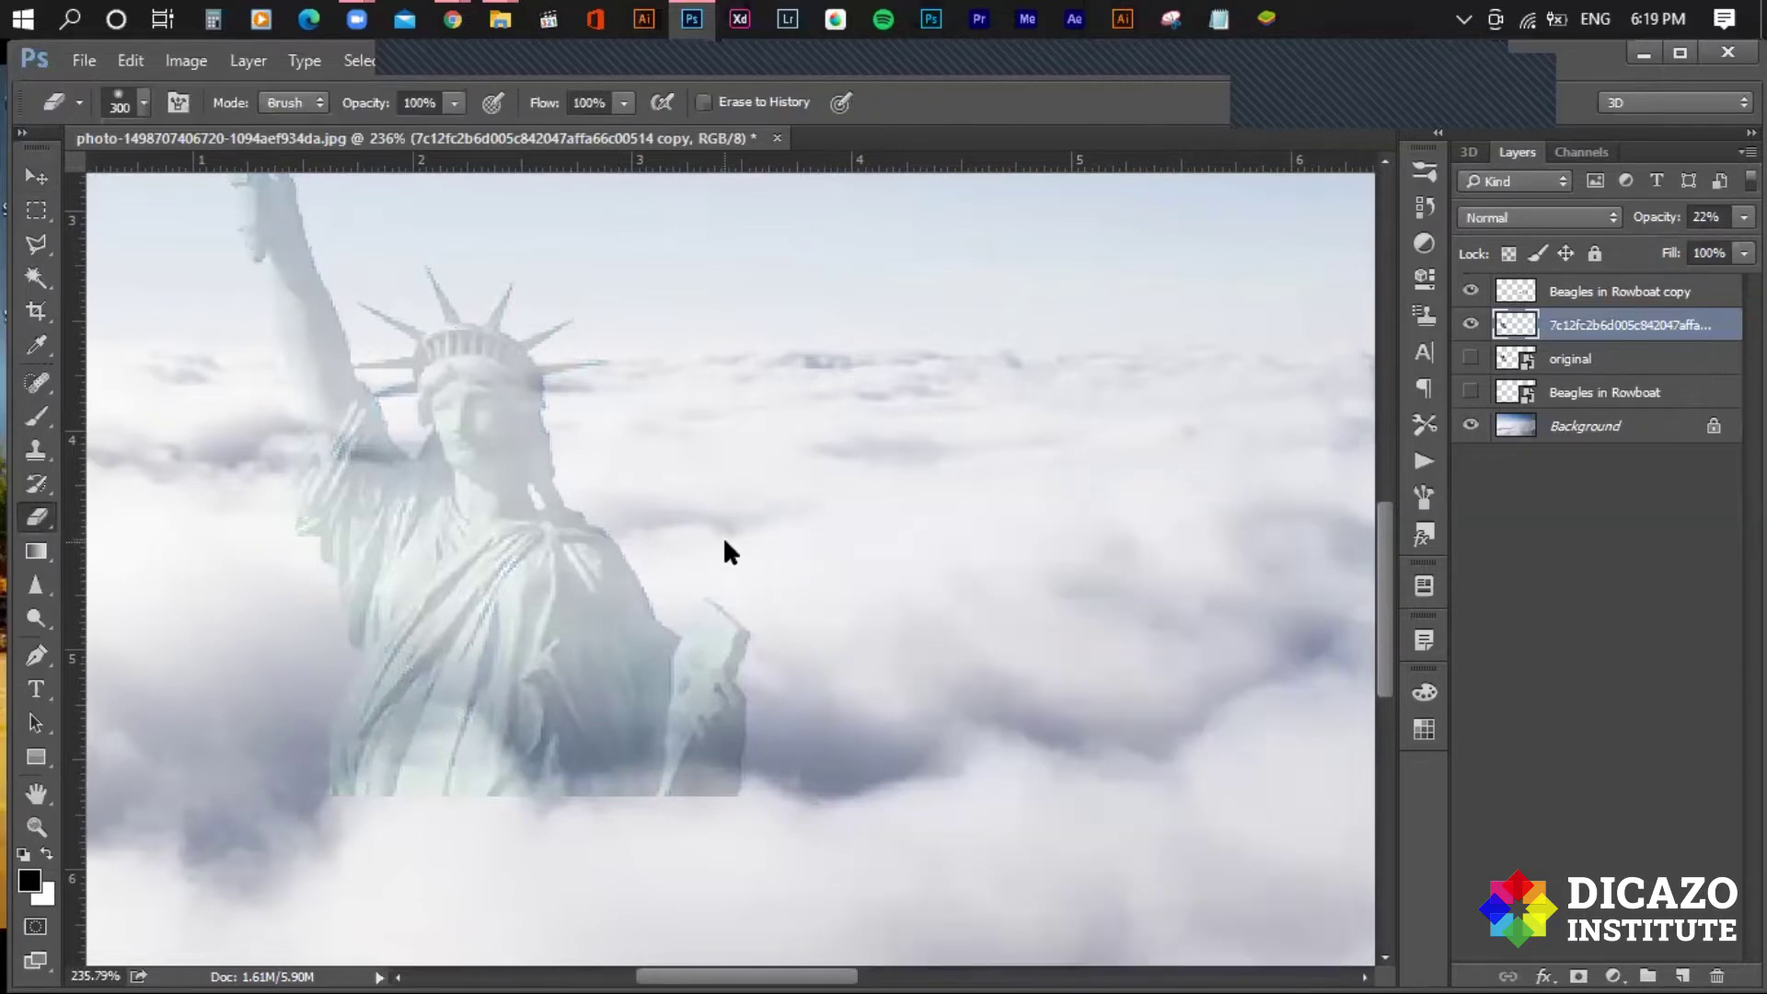
key([)
key([)
key([)
key([)
key([)
key([)
key([)
key([)
key(bracketright)
key(bracketleft)
mouse_move(359, 852)
mouse_down()
mouse_move(414, 809)
mouse_move(390, 781)
mouse_move(437, 796)
mouse_move(446, 753)
mouse_move(494, 820)
mouse_move(458, 737)
mouse_move(339, 812)
mouse_move(441, 737)
mouse_move(473, 757)
mouse_move(528, 875)
mouse_move(507, 826)
mouse_move(568, 808)
mouse_move(552, 801)
mouse_move(686, 788)
mouse_move(754, 804)
mouse_move(675, 792)
mouse_move(524, 832)
mouse_move(722, 801)
mouse_move(494, 797)
mouse_move(445, 745)
mouse_move(347, 817)
mouse_up()
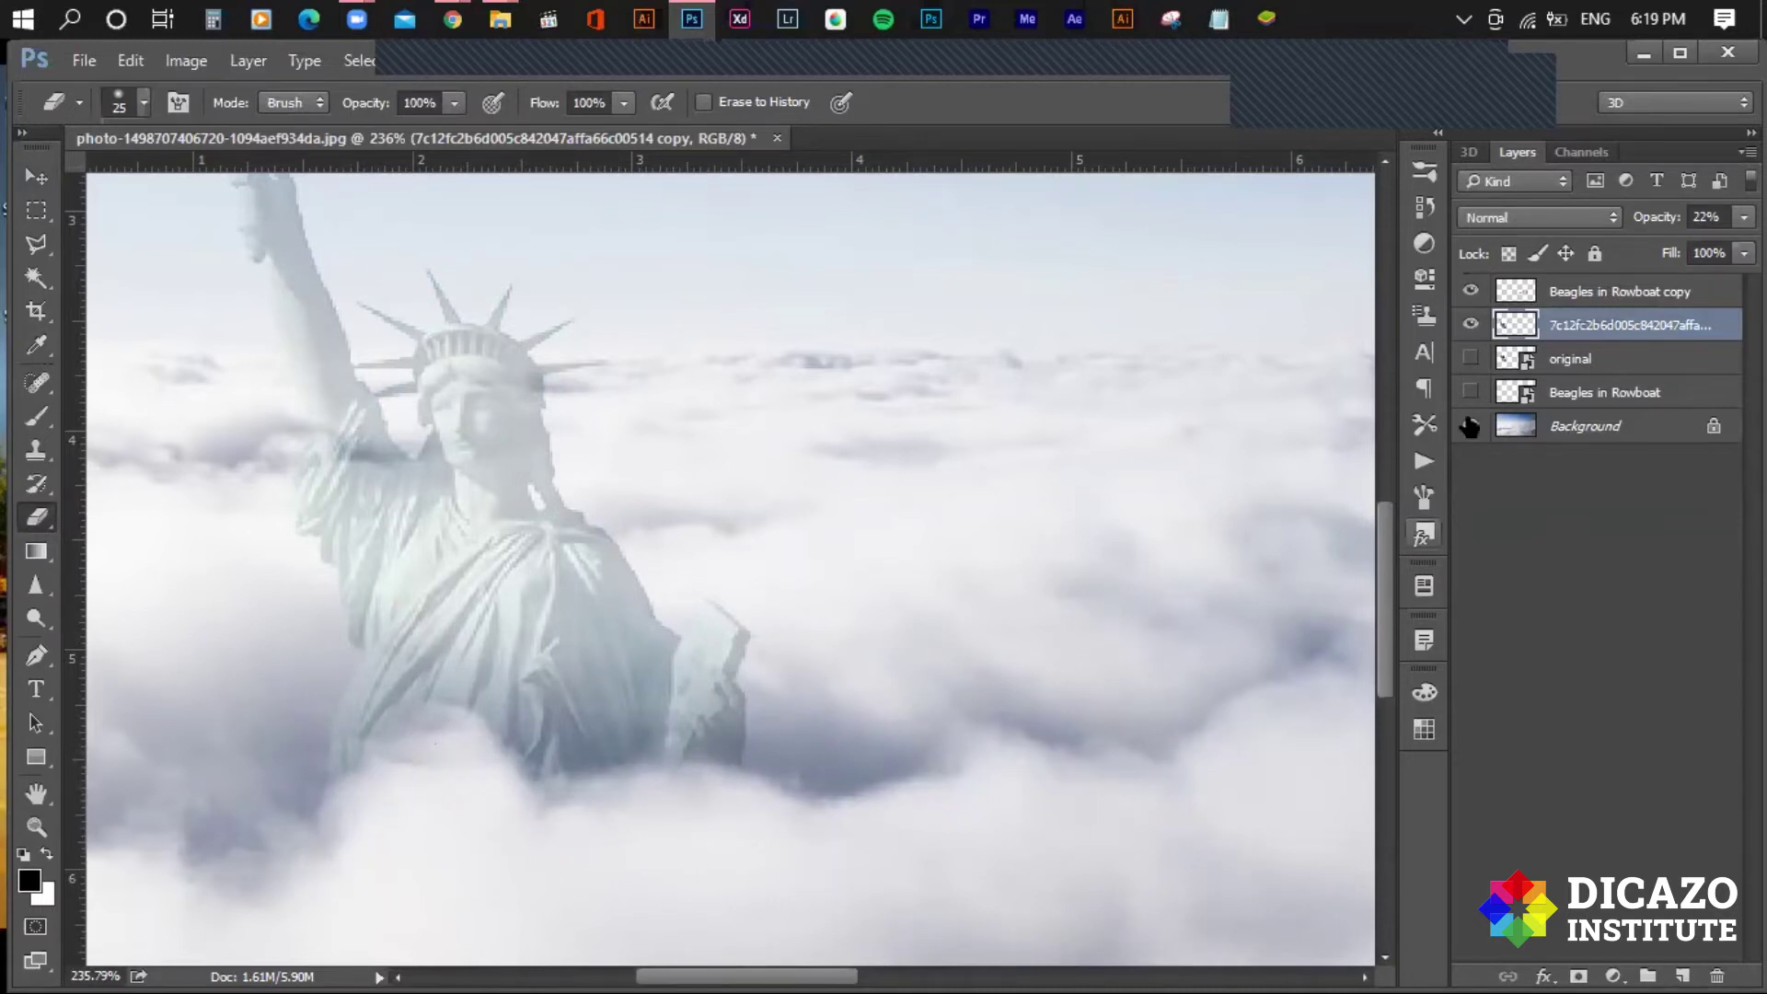
Return opacity to 100% and erase the statue's lower base into the clouds with a larger eraser.
drag(1647, 219, 1729, 219)
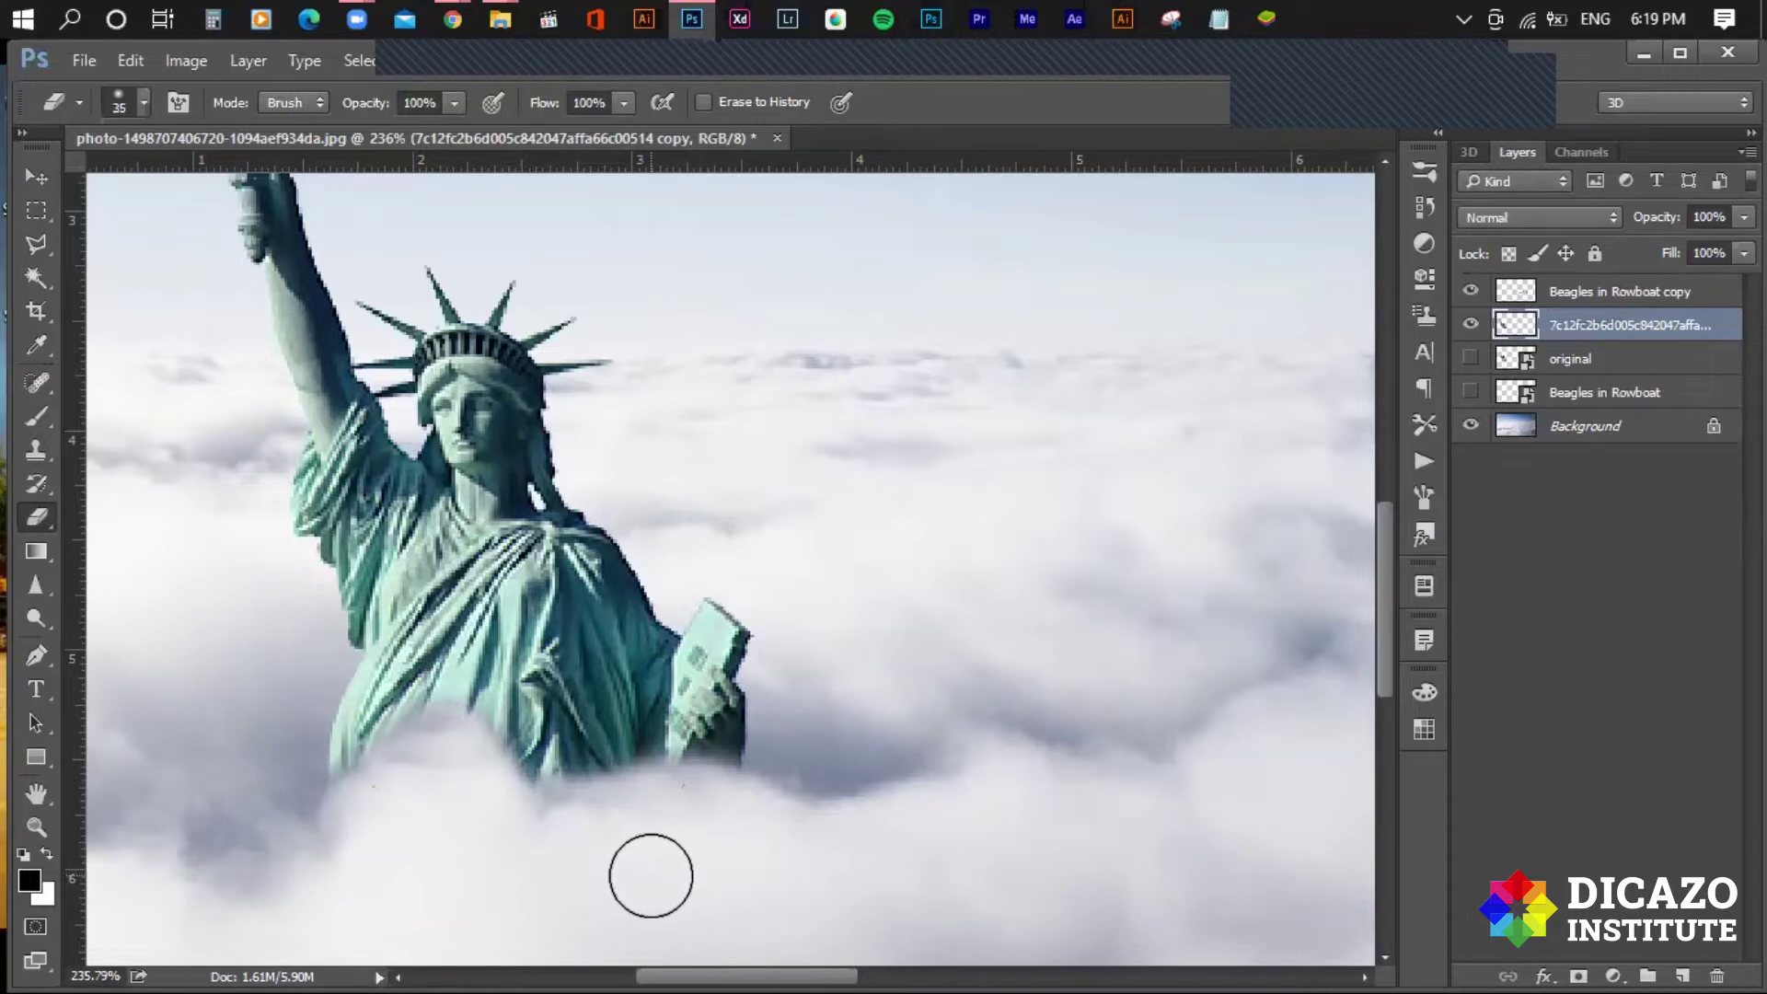
key(bracketright)
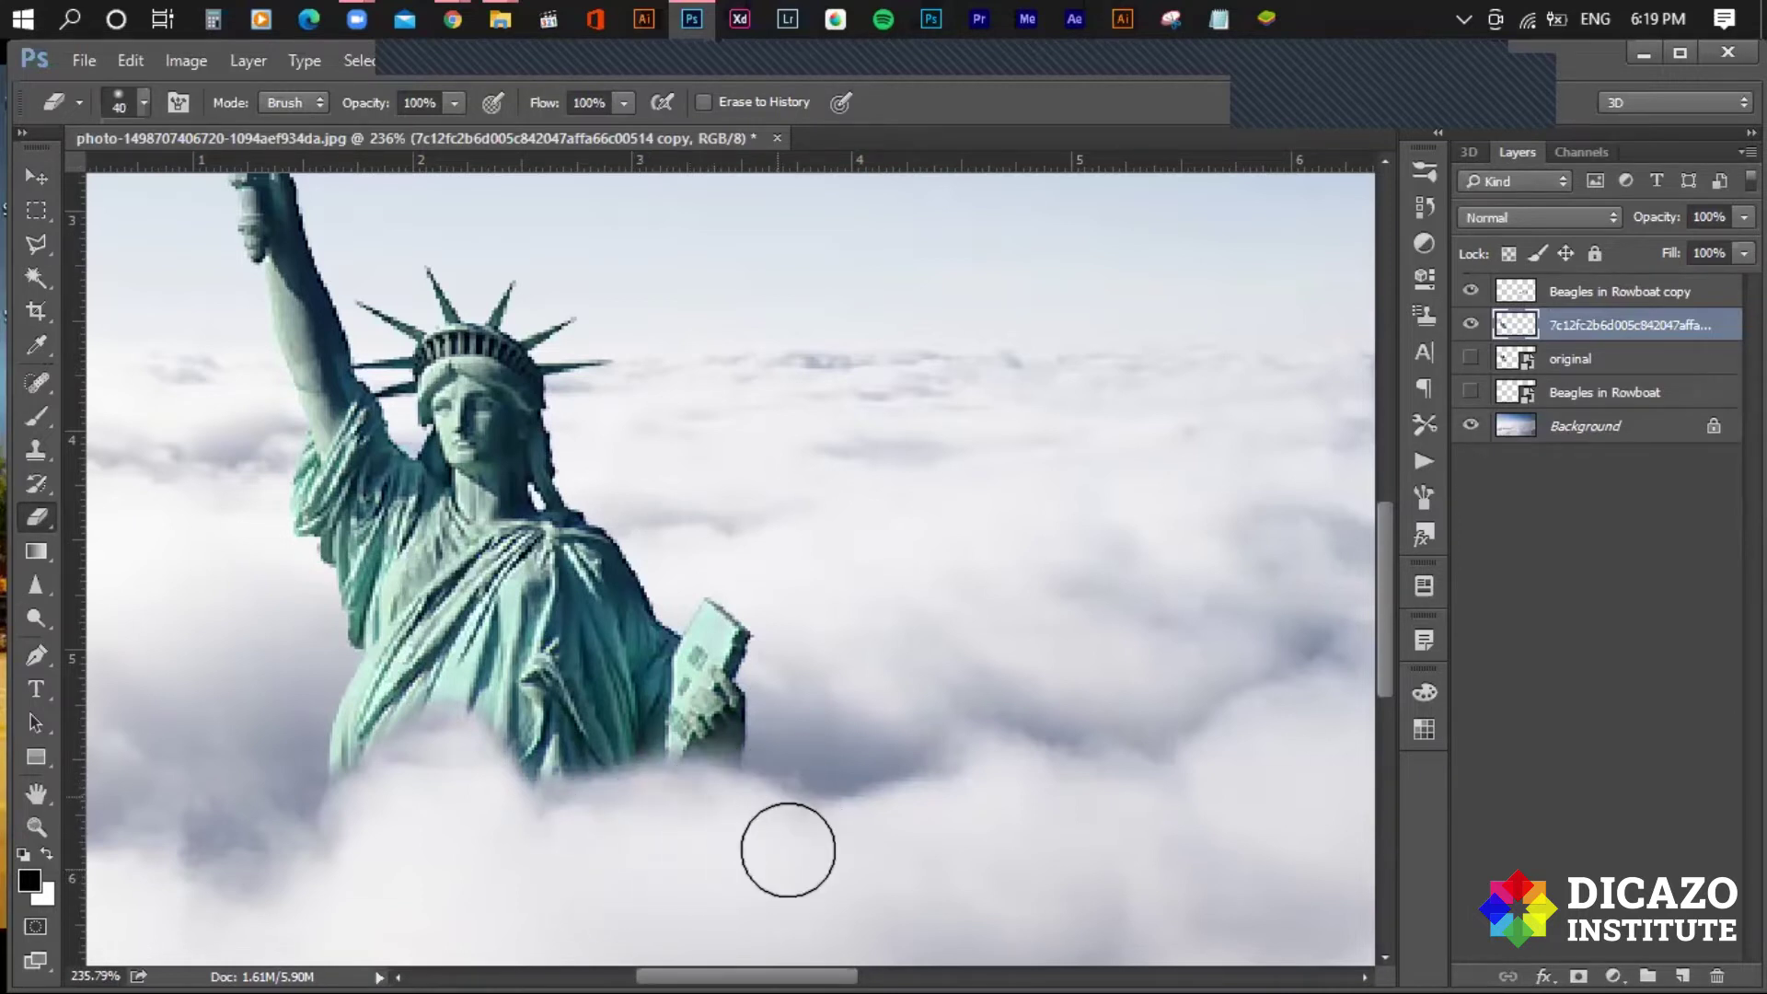
mouse_move(498, 797)
mouse_down()
mouse_move(434, 737)
mouse_move(361, 816)
mouse_up()
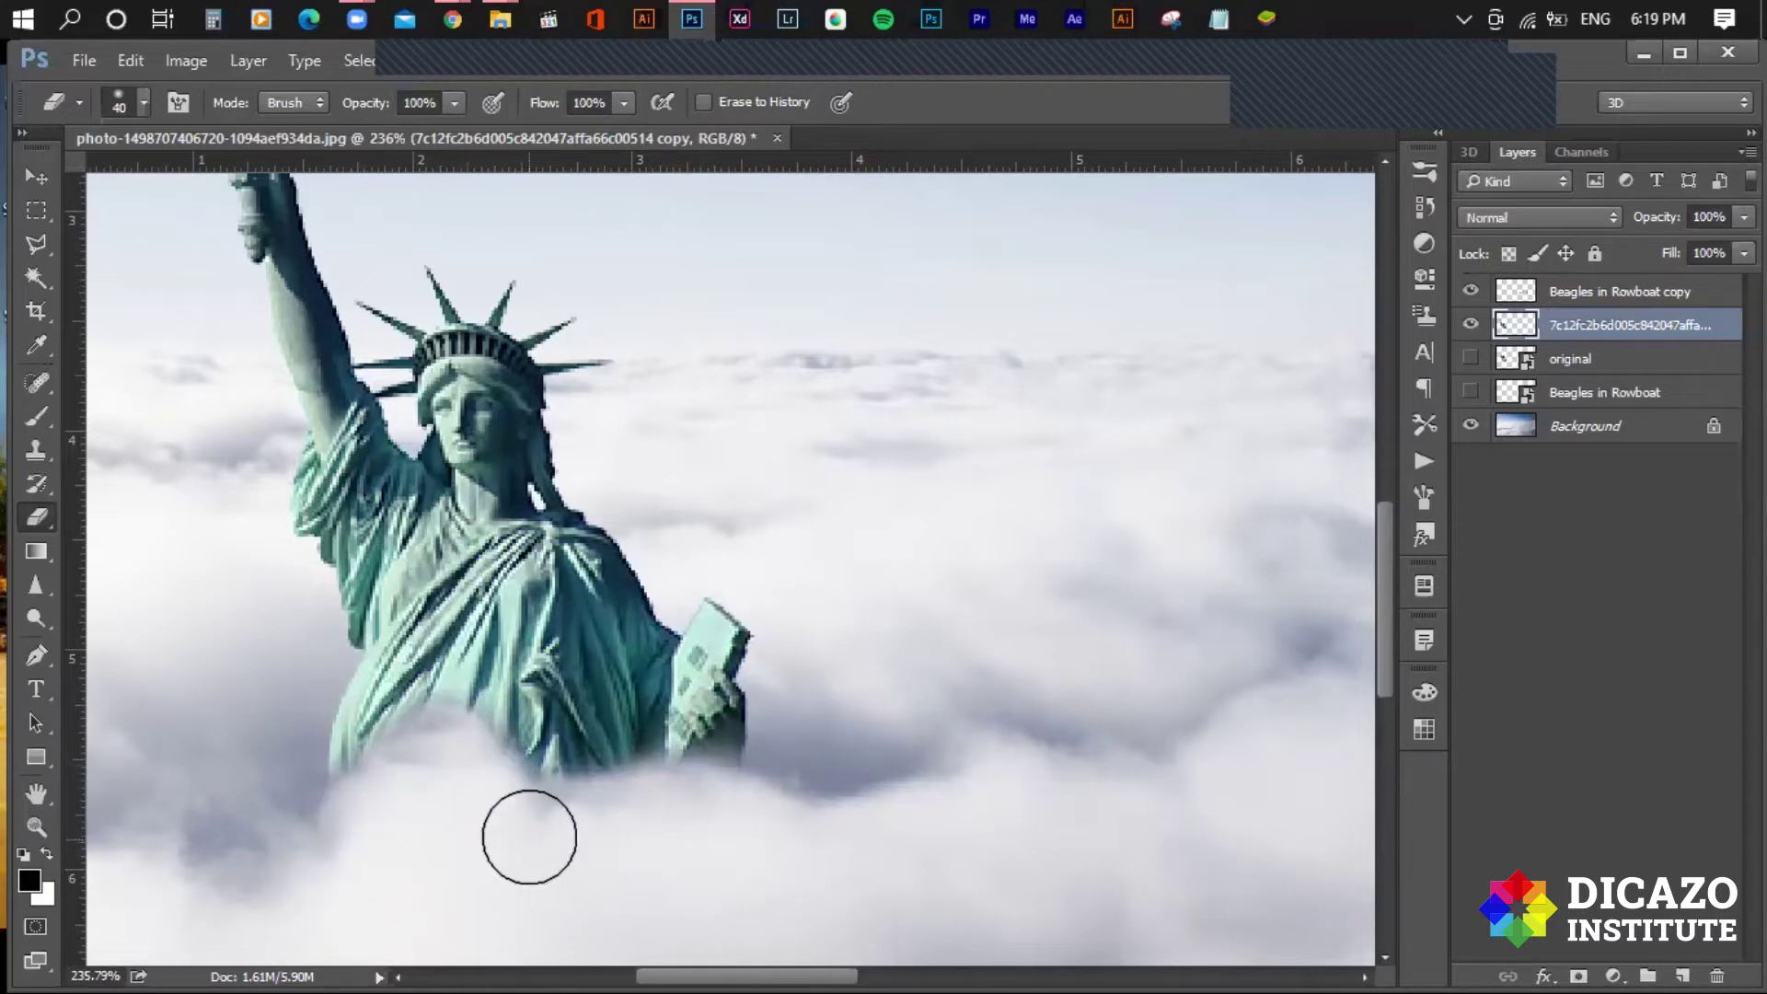
scroll(598, 782, down, 3)
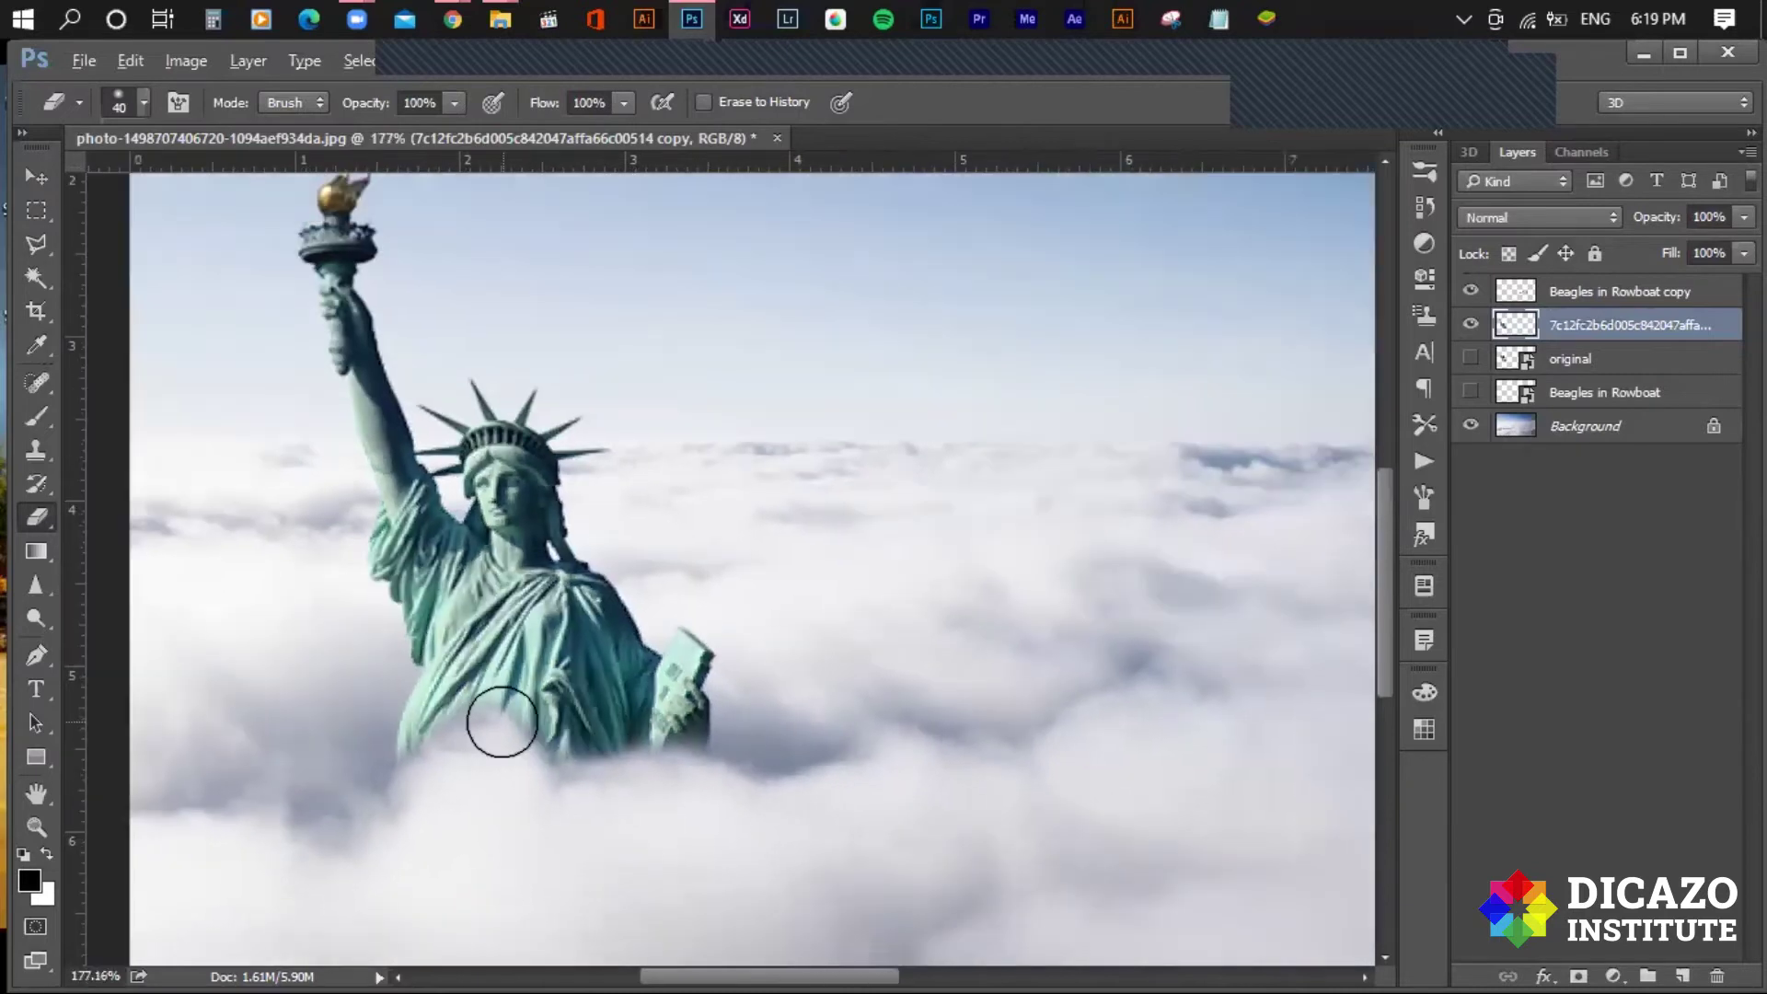
scroll(500, 717, down, 3)
scroll(410, 756, down, 3)
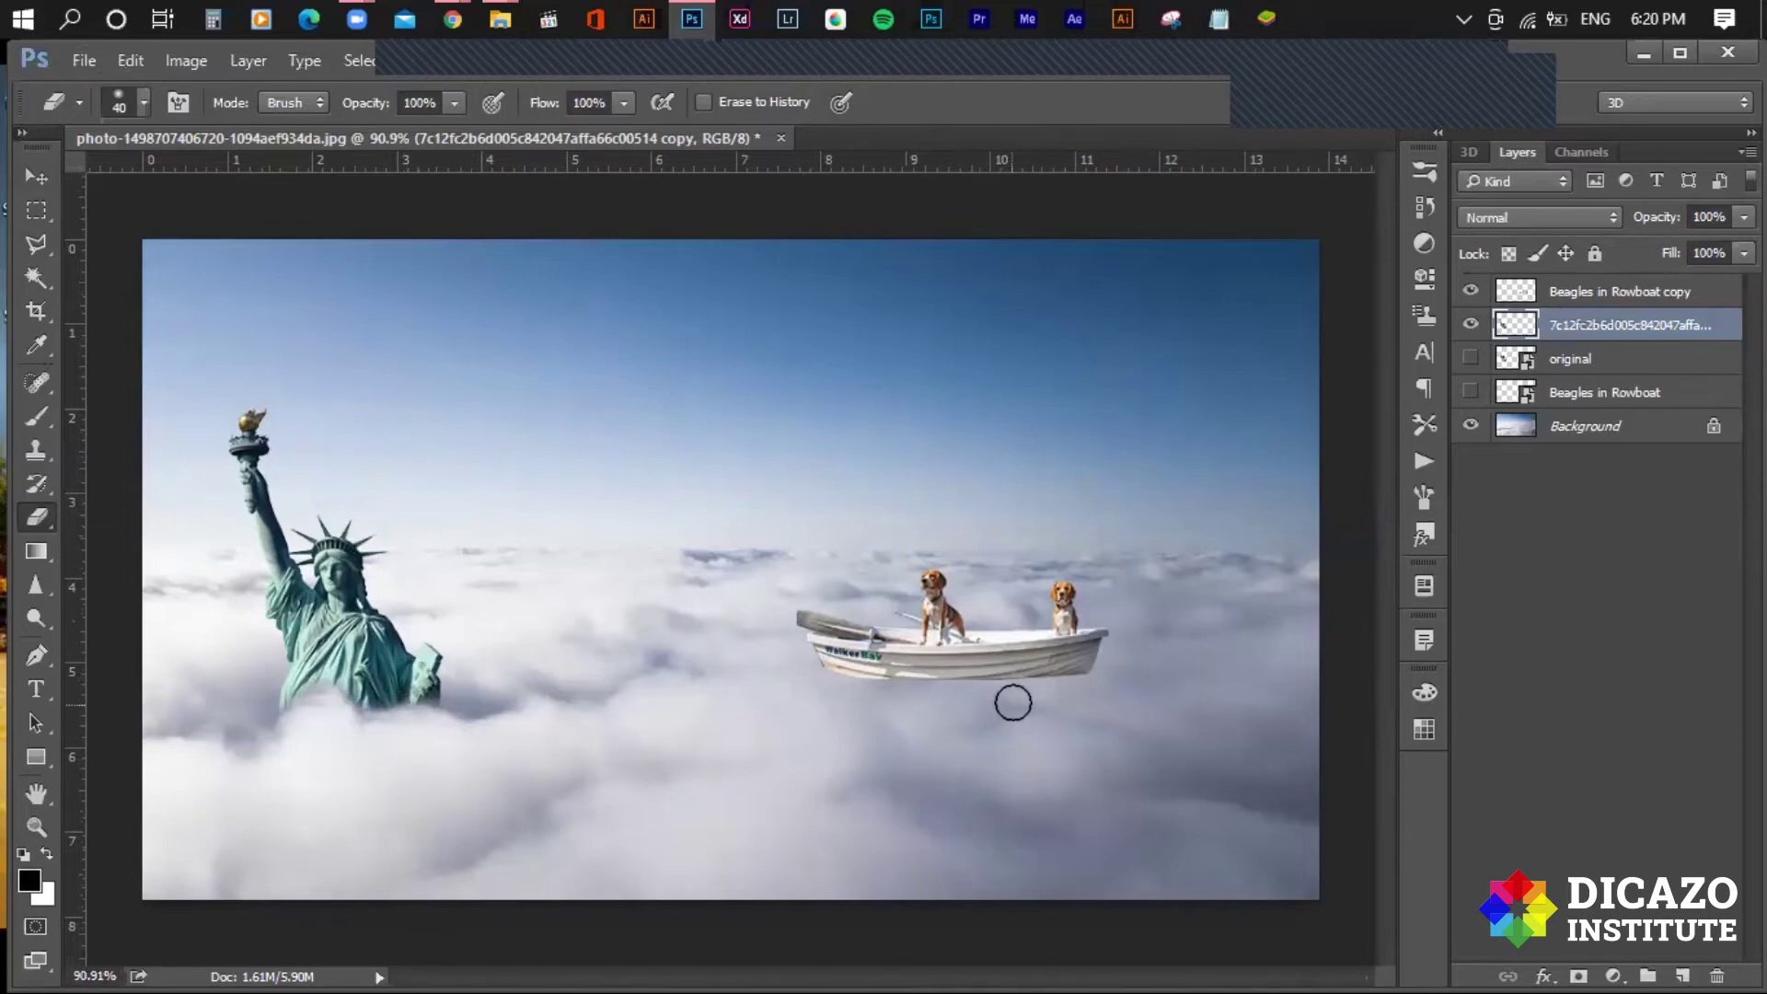
Select the Beagles in Rowboat copy layer.
scroll(1095, 672, up, 1)
scroll(1108, 662, up, 1)
scroll(1128, 663, up, 1)
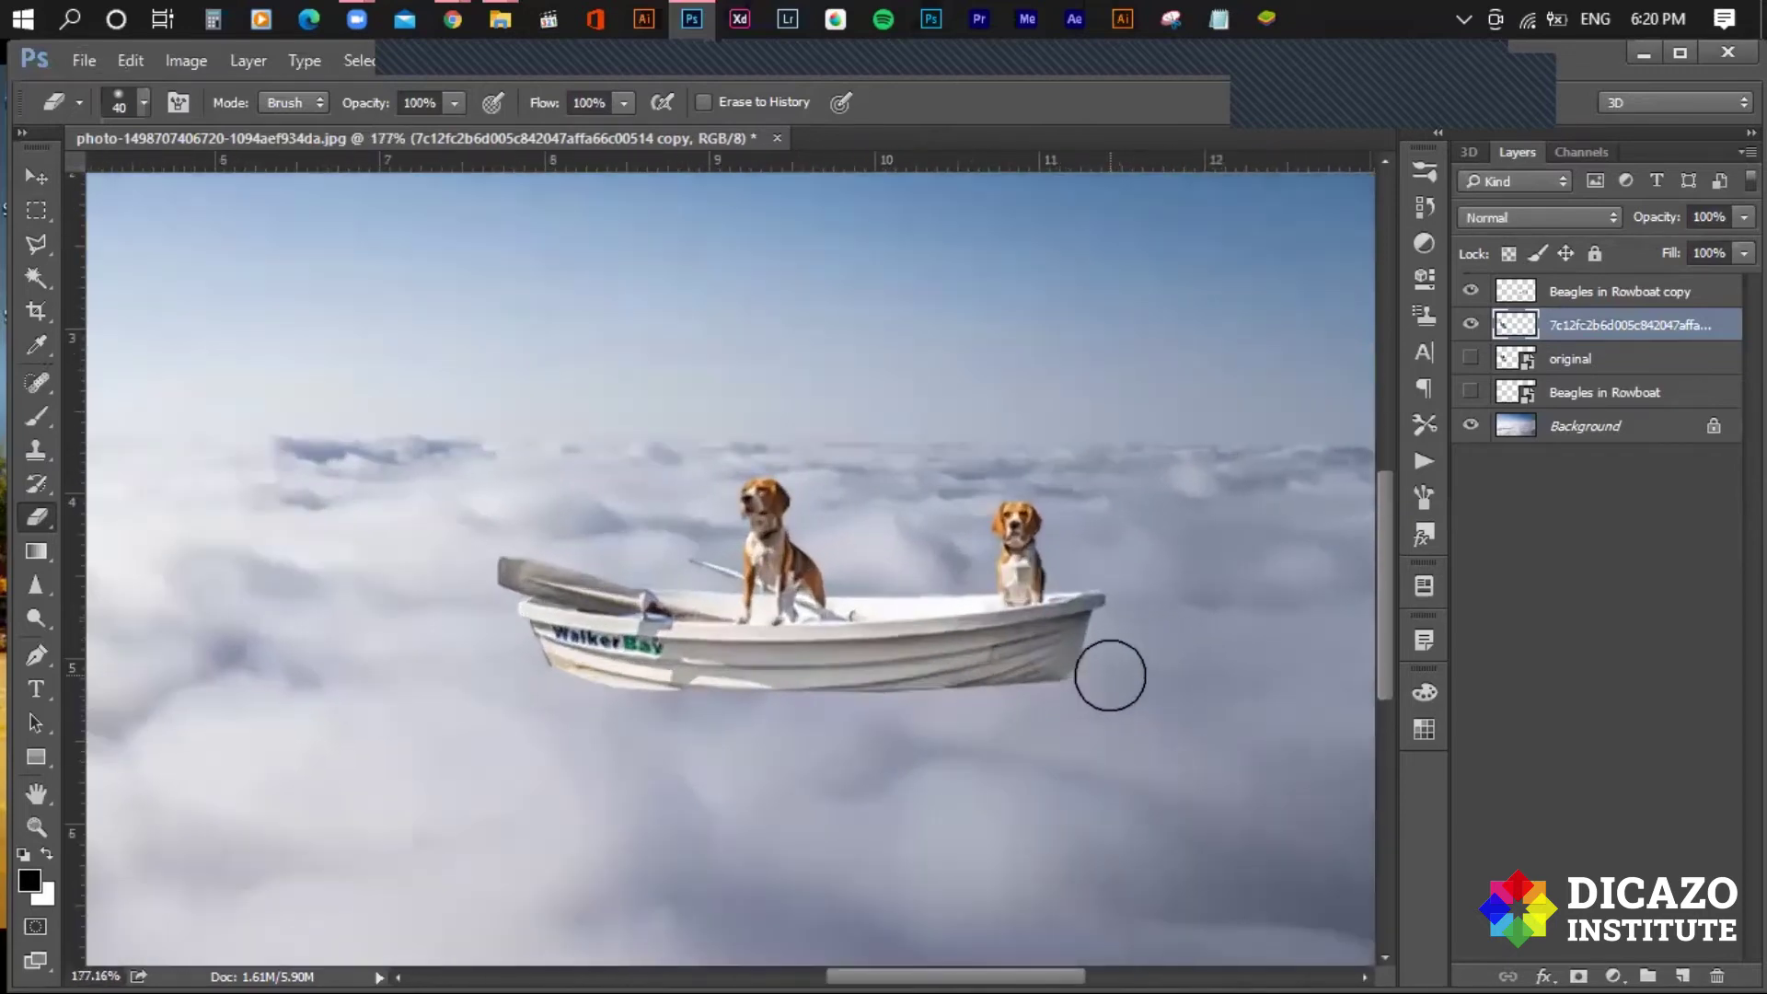
scroll(1113, 670, up, 1)
scroll(1091, 683, up, 1)
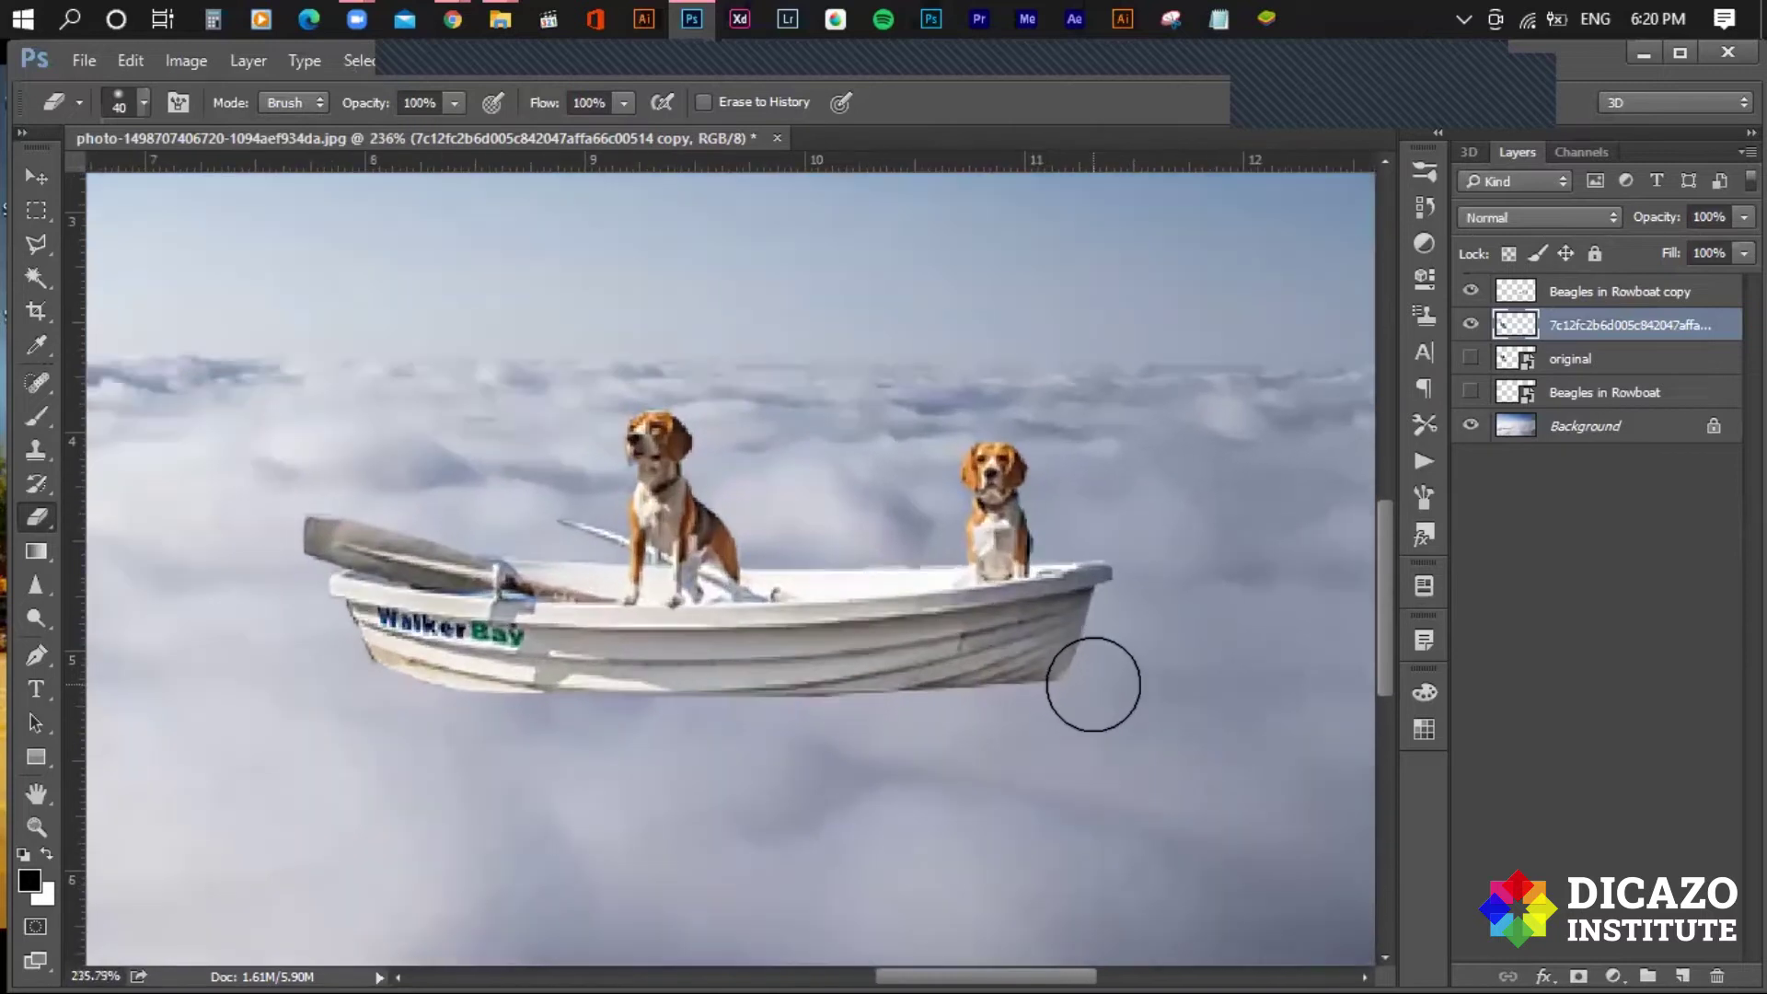
click(1634, 292)
scroll(500, 729, up, 1)
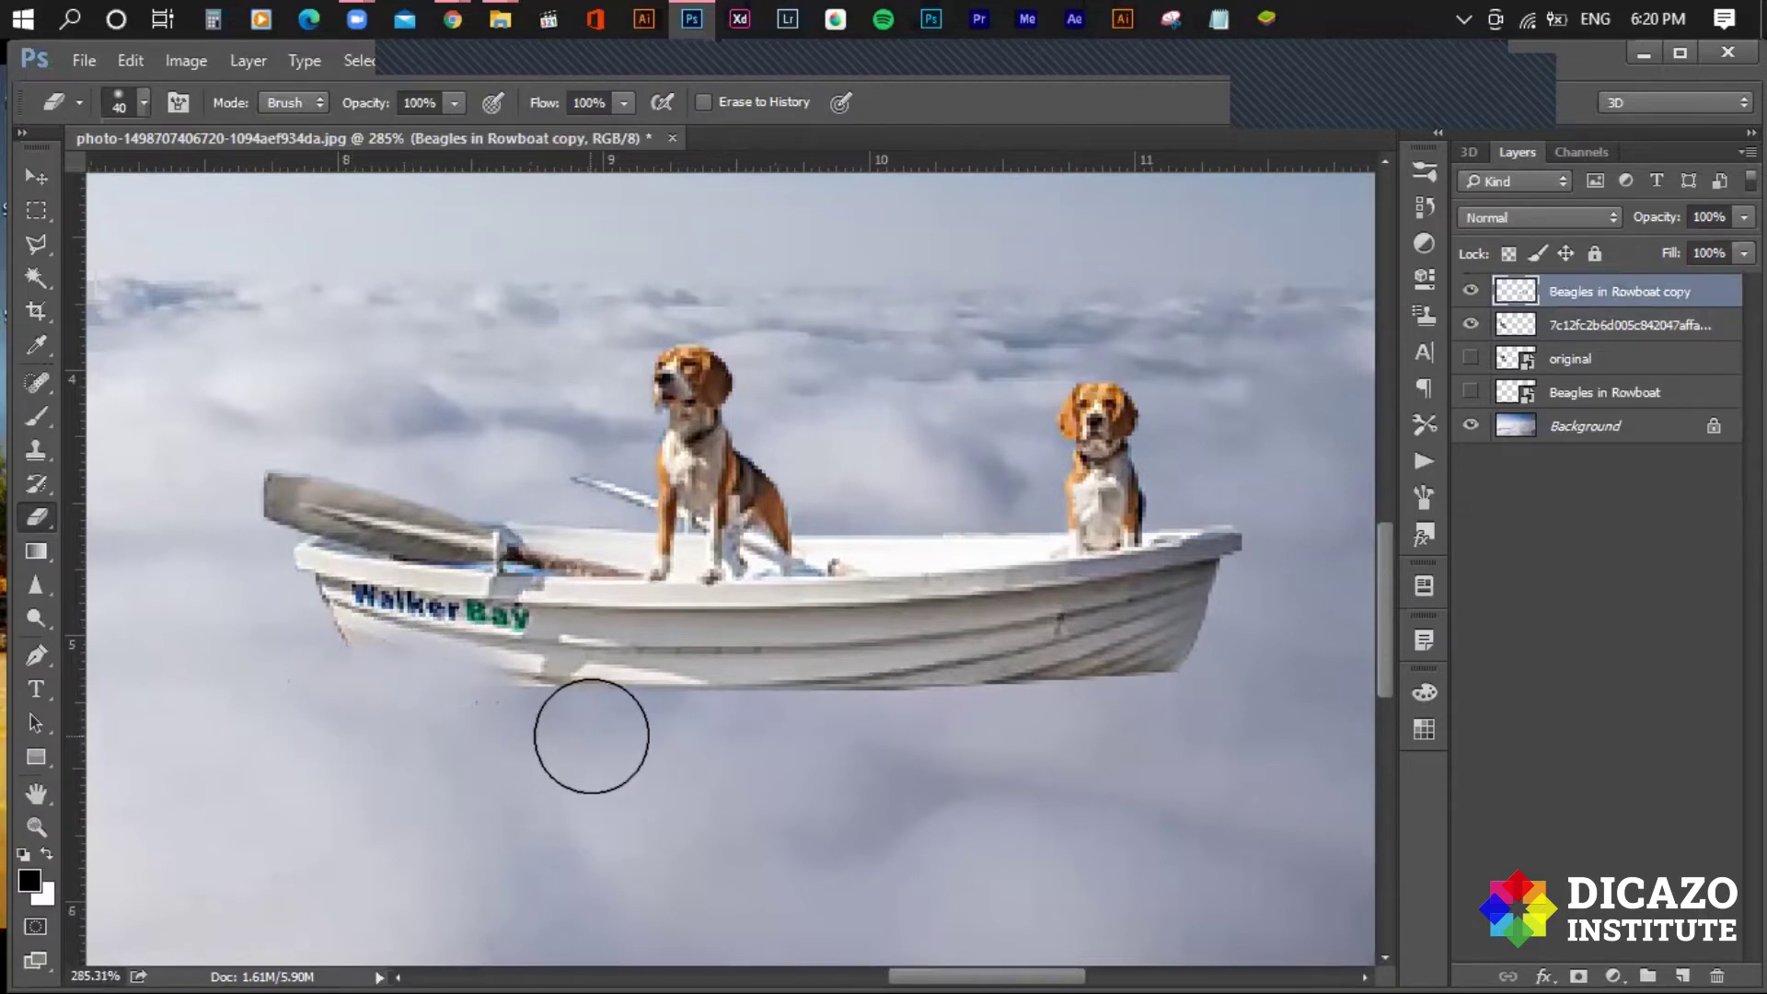
Soften the rowboat hull's bottom edge into the clouds, resizing the eraser with [ and ].
mouse_move(555, 736)
mouse_down()
mouse_move(868, 760)
mouse_move(1245, 712)
mouse_move(1015, 731)
mouse_up()
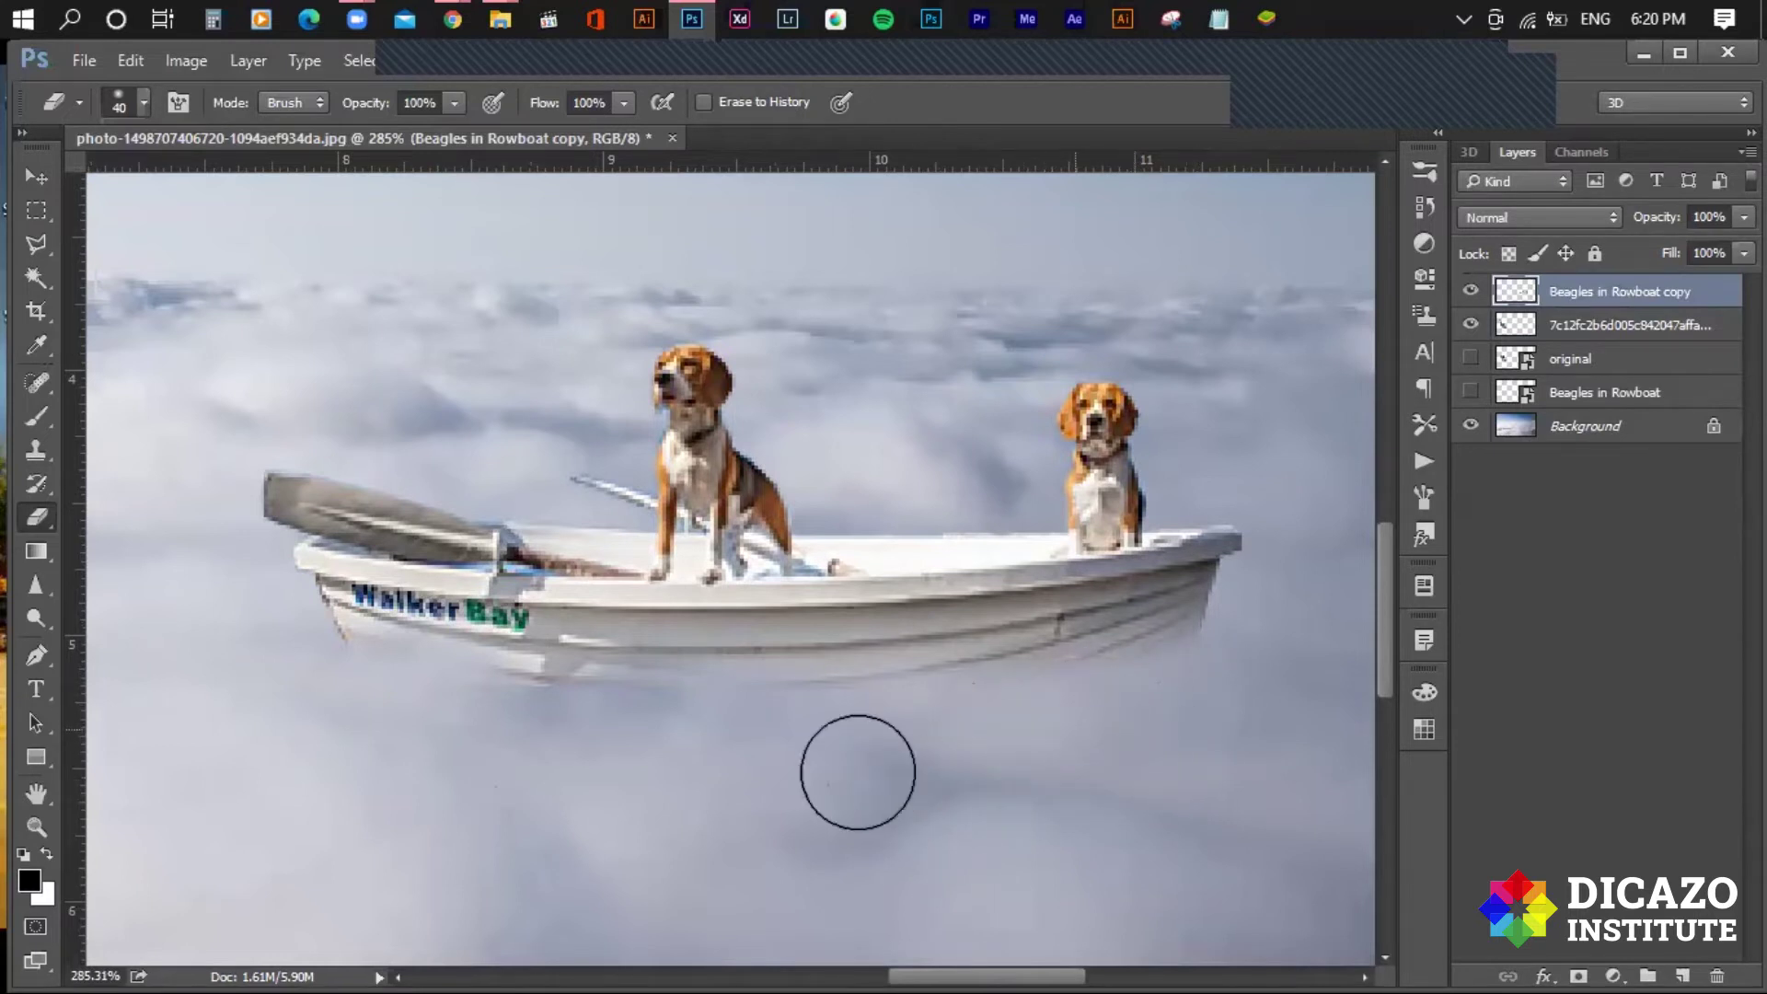
key(bracketleft)
key(bracketleft)
key(bracketleft)
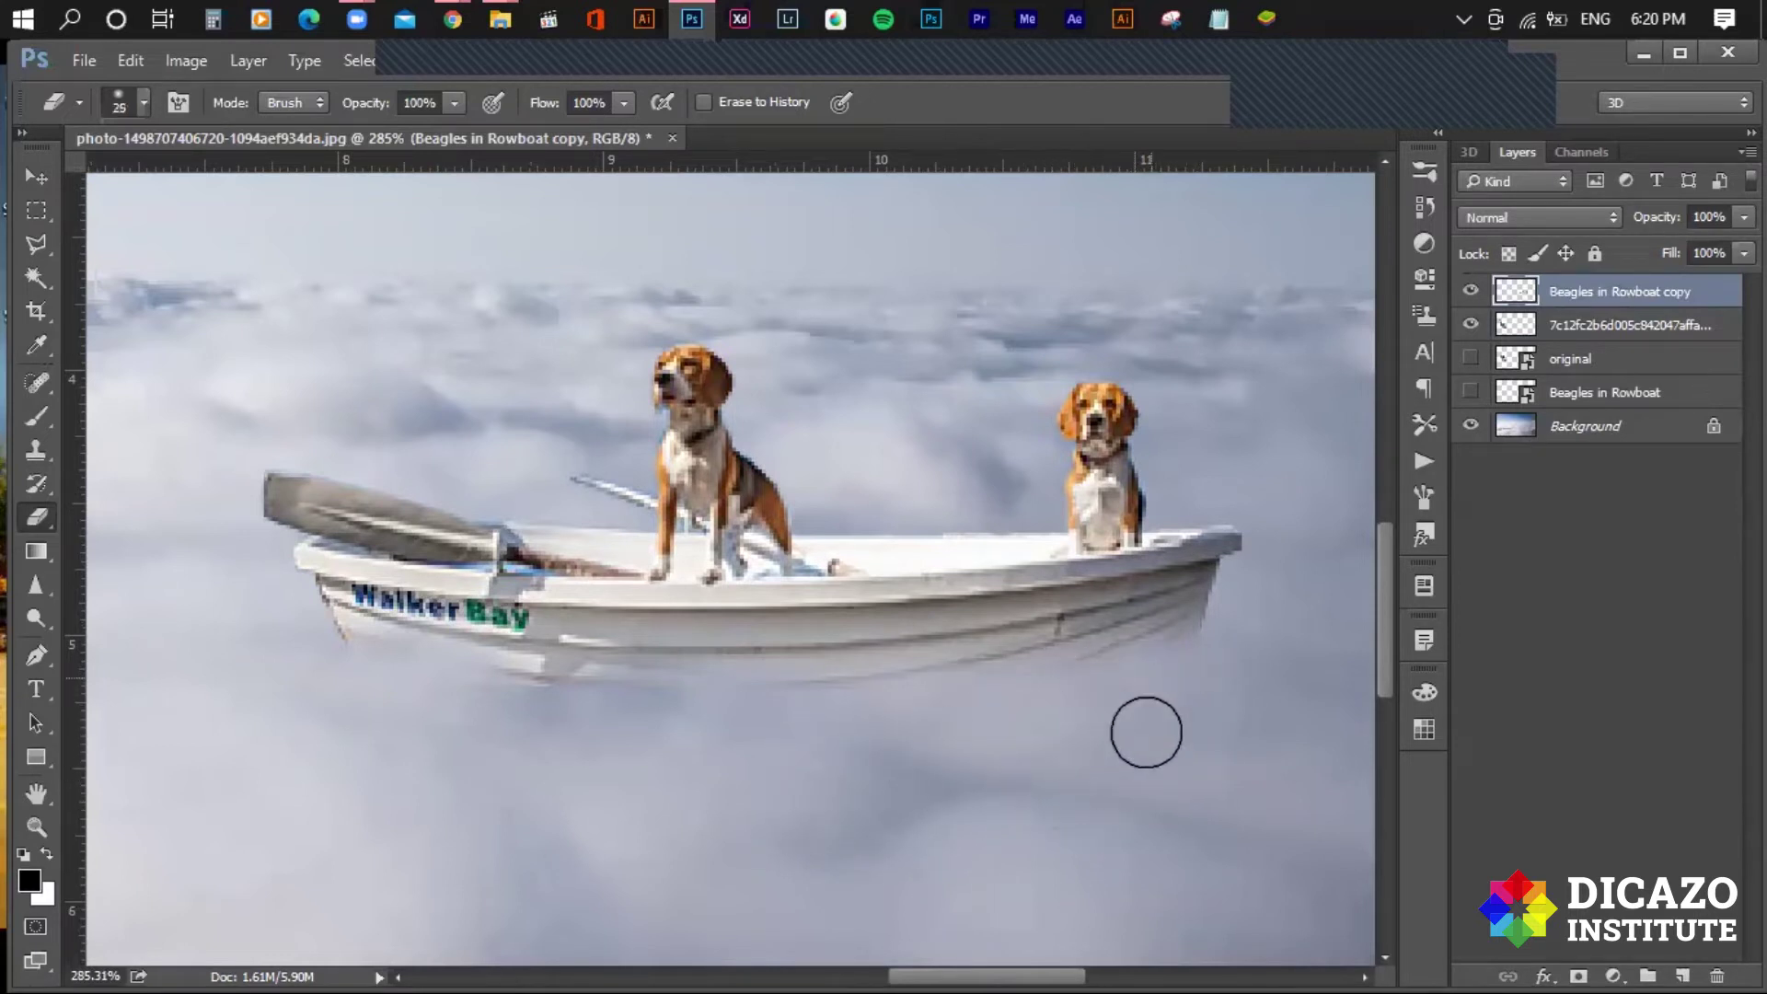
key(bracketleft)
key(bracketleft)
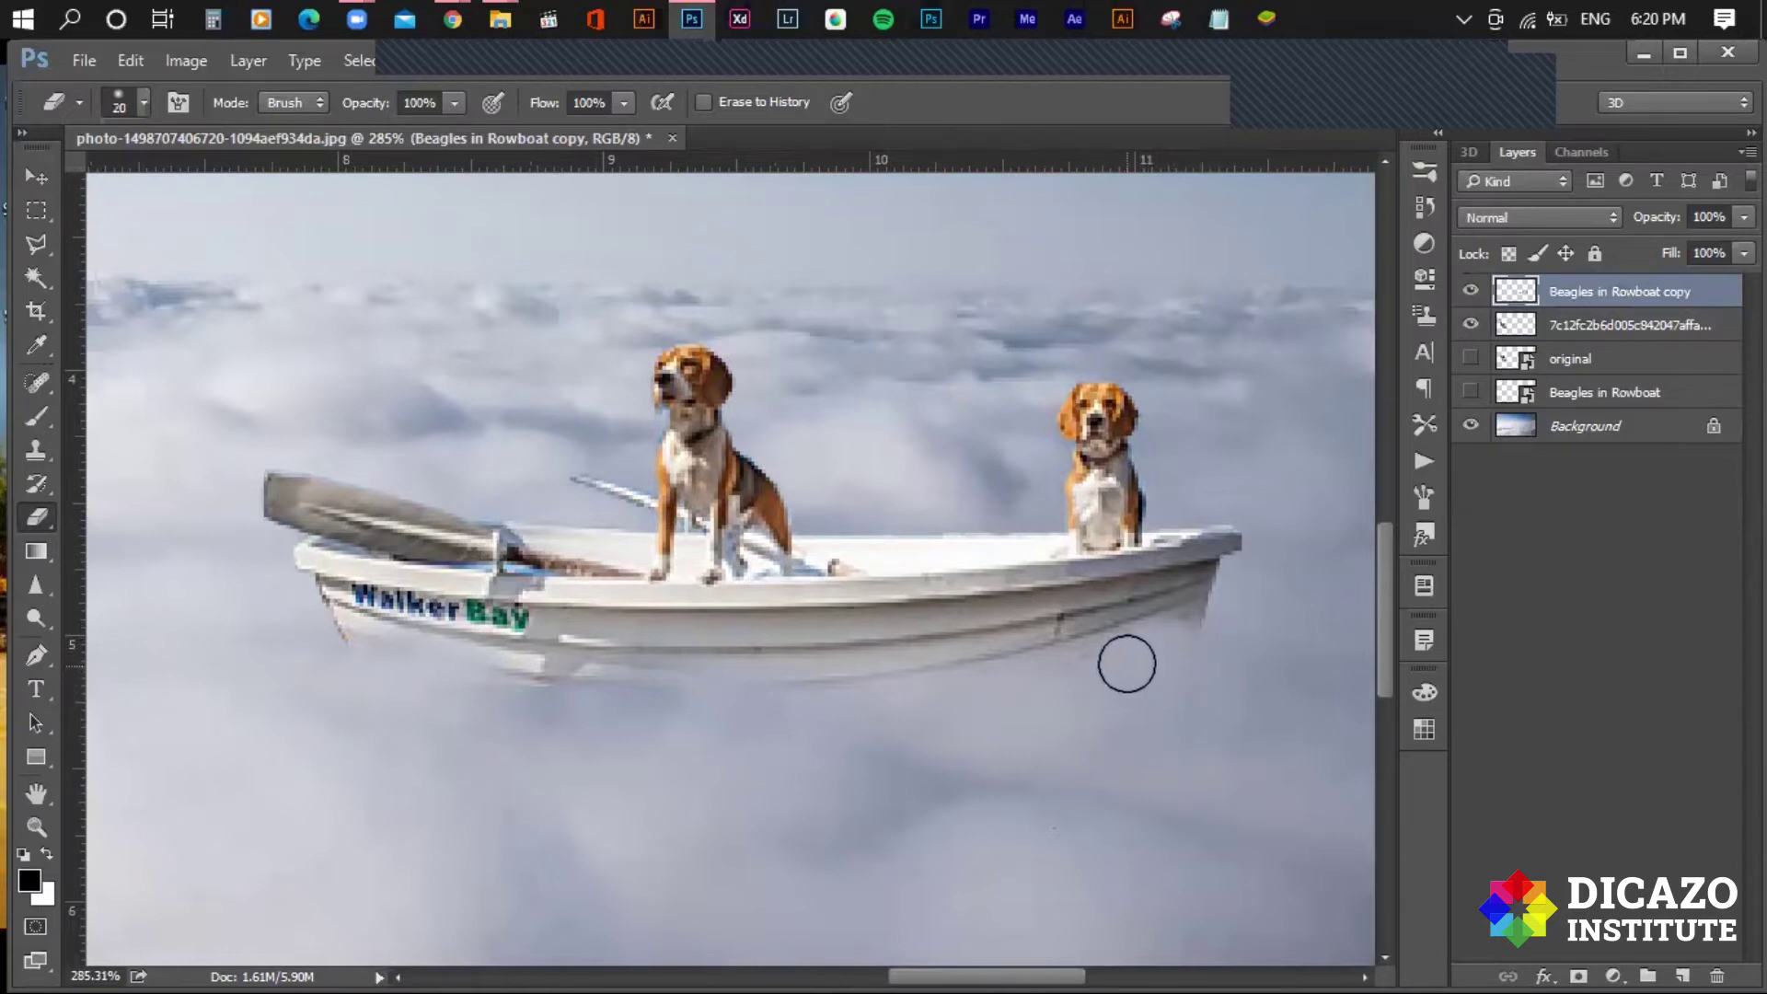
key(bracketright)
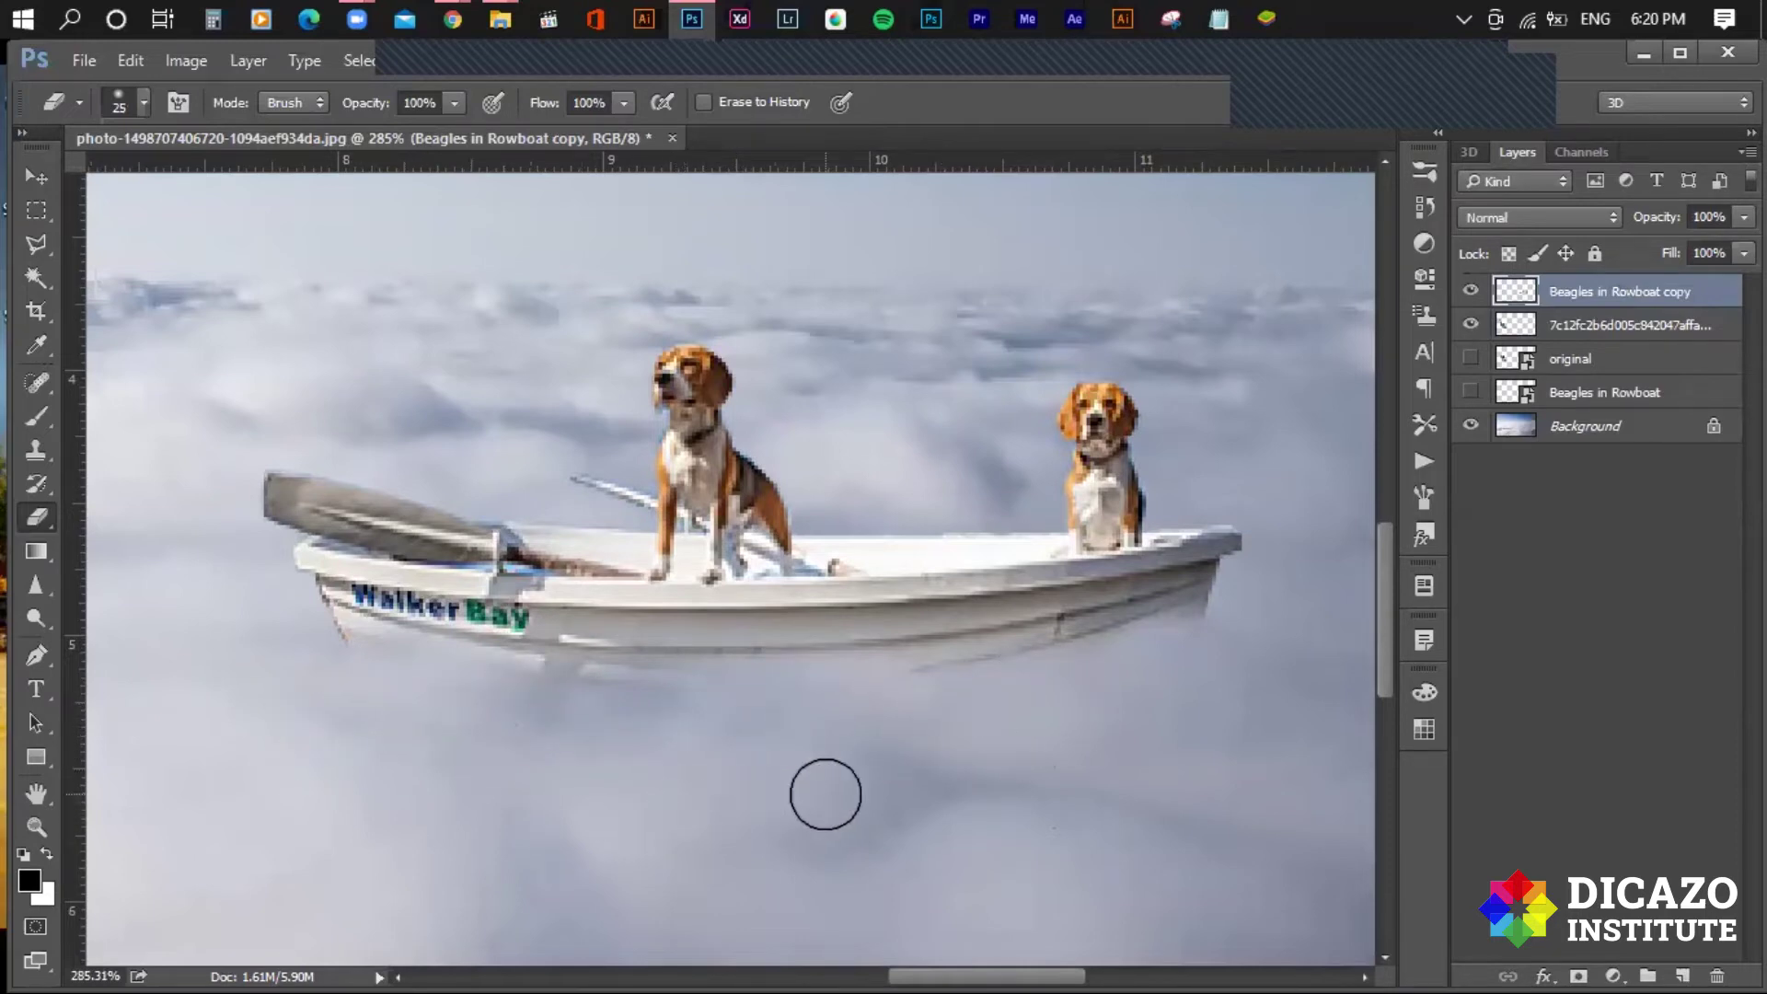
scroll(825, 794, down, 2)
scroll(872, 801, down, 3)
scroll(1046, 750, down, 2)
scroll(1050, 750, down, 1)
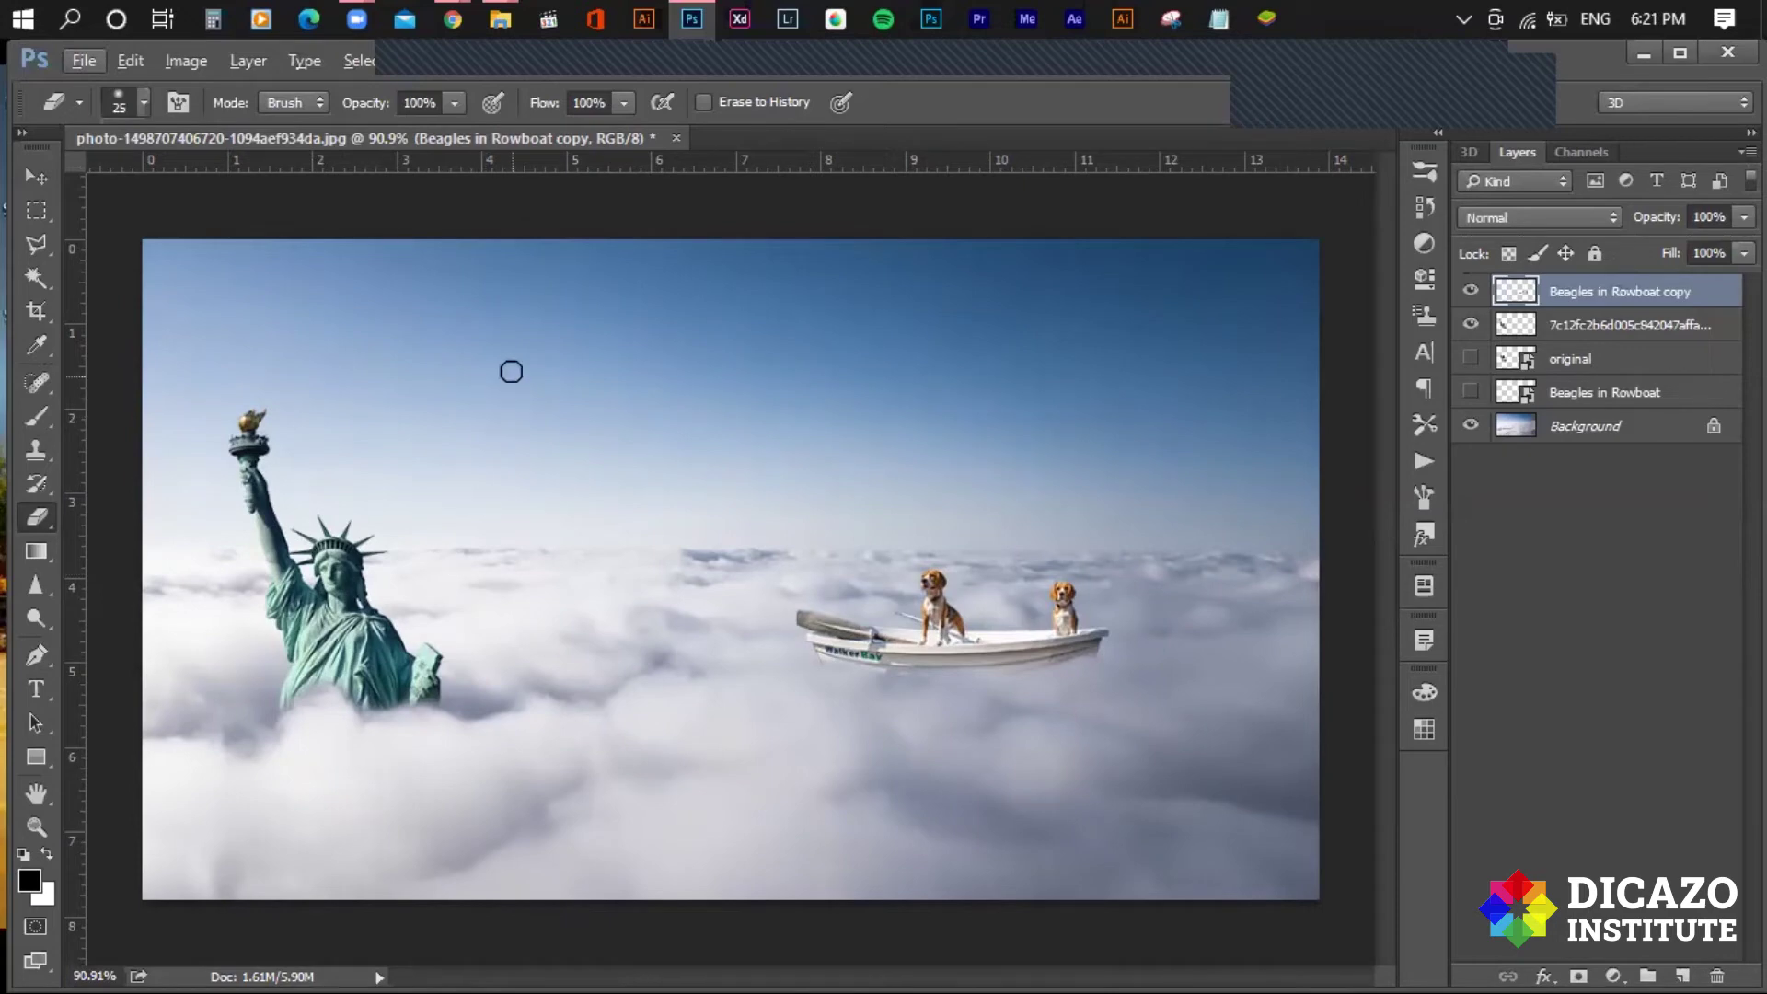
Bring Chrome to the front from its taskbar icon.
click(589, 148)
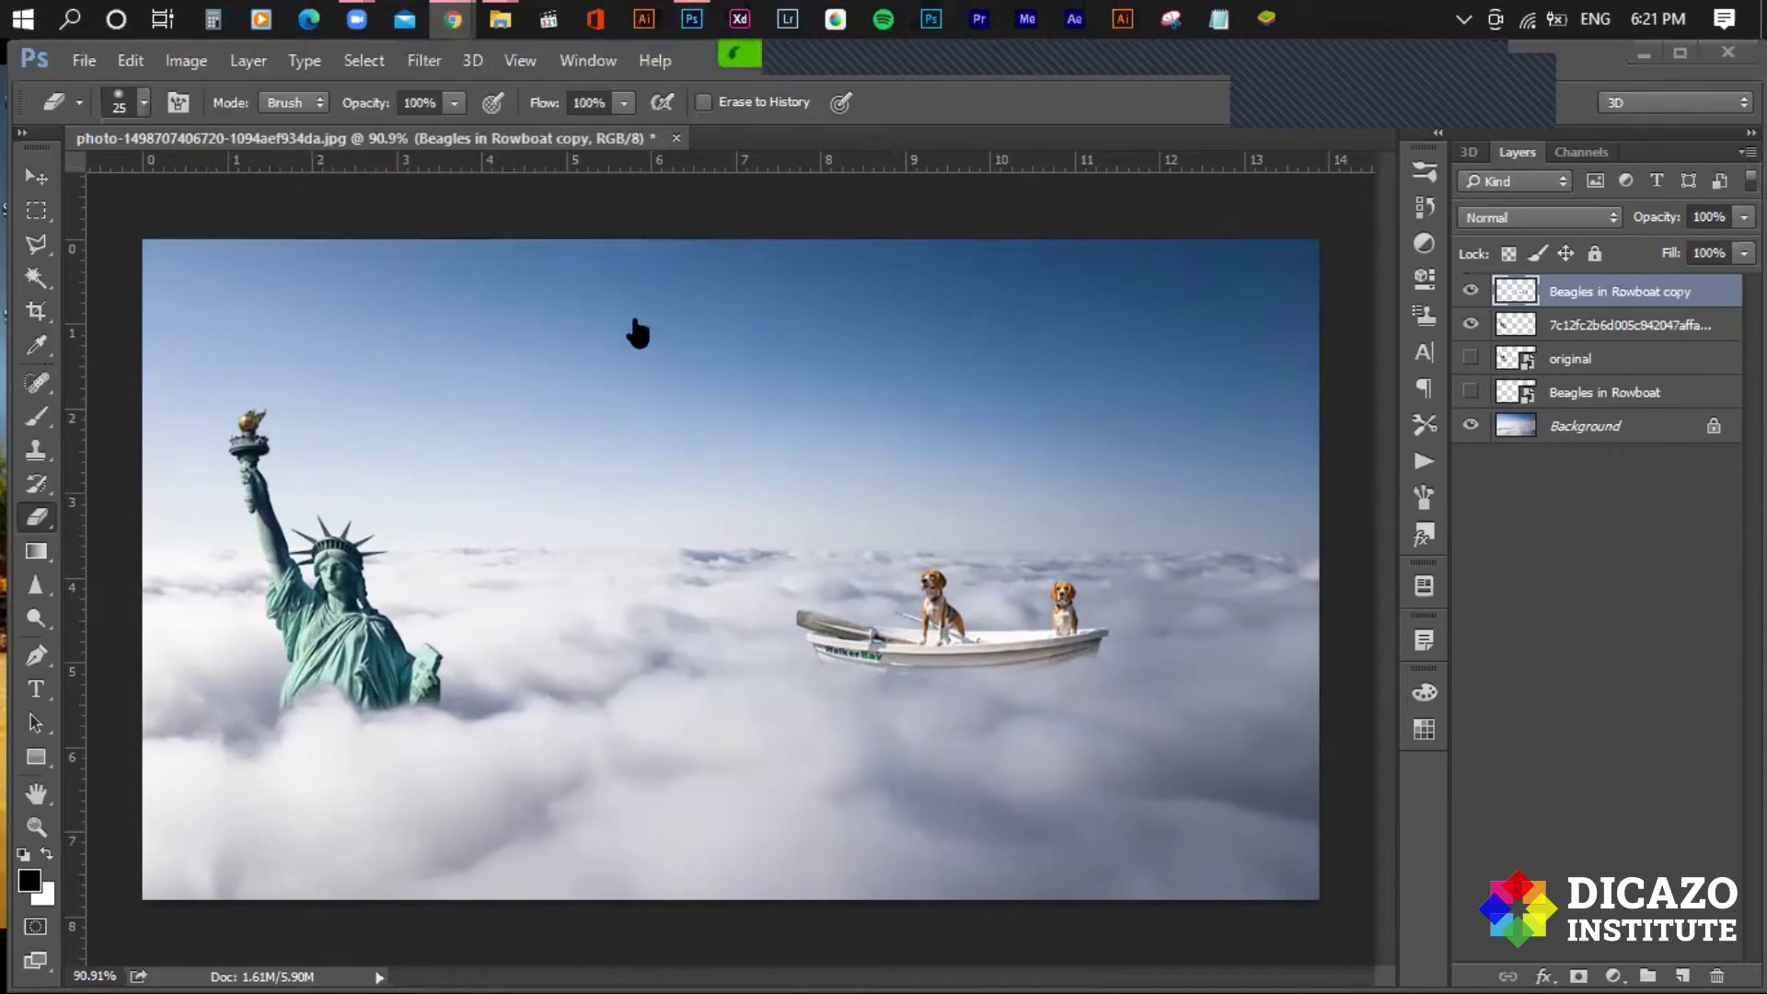
Search Google Images for 'above clouds wallpaper', then for 'golden gate bridge png'.
triple_click(308, 170)
text(above clouds wallpaper)
key(Return)
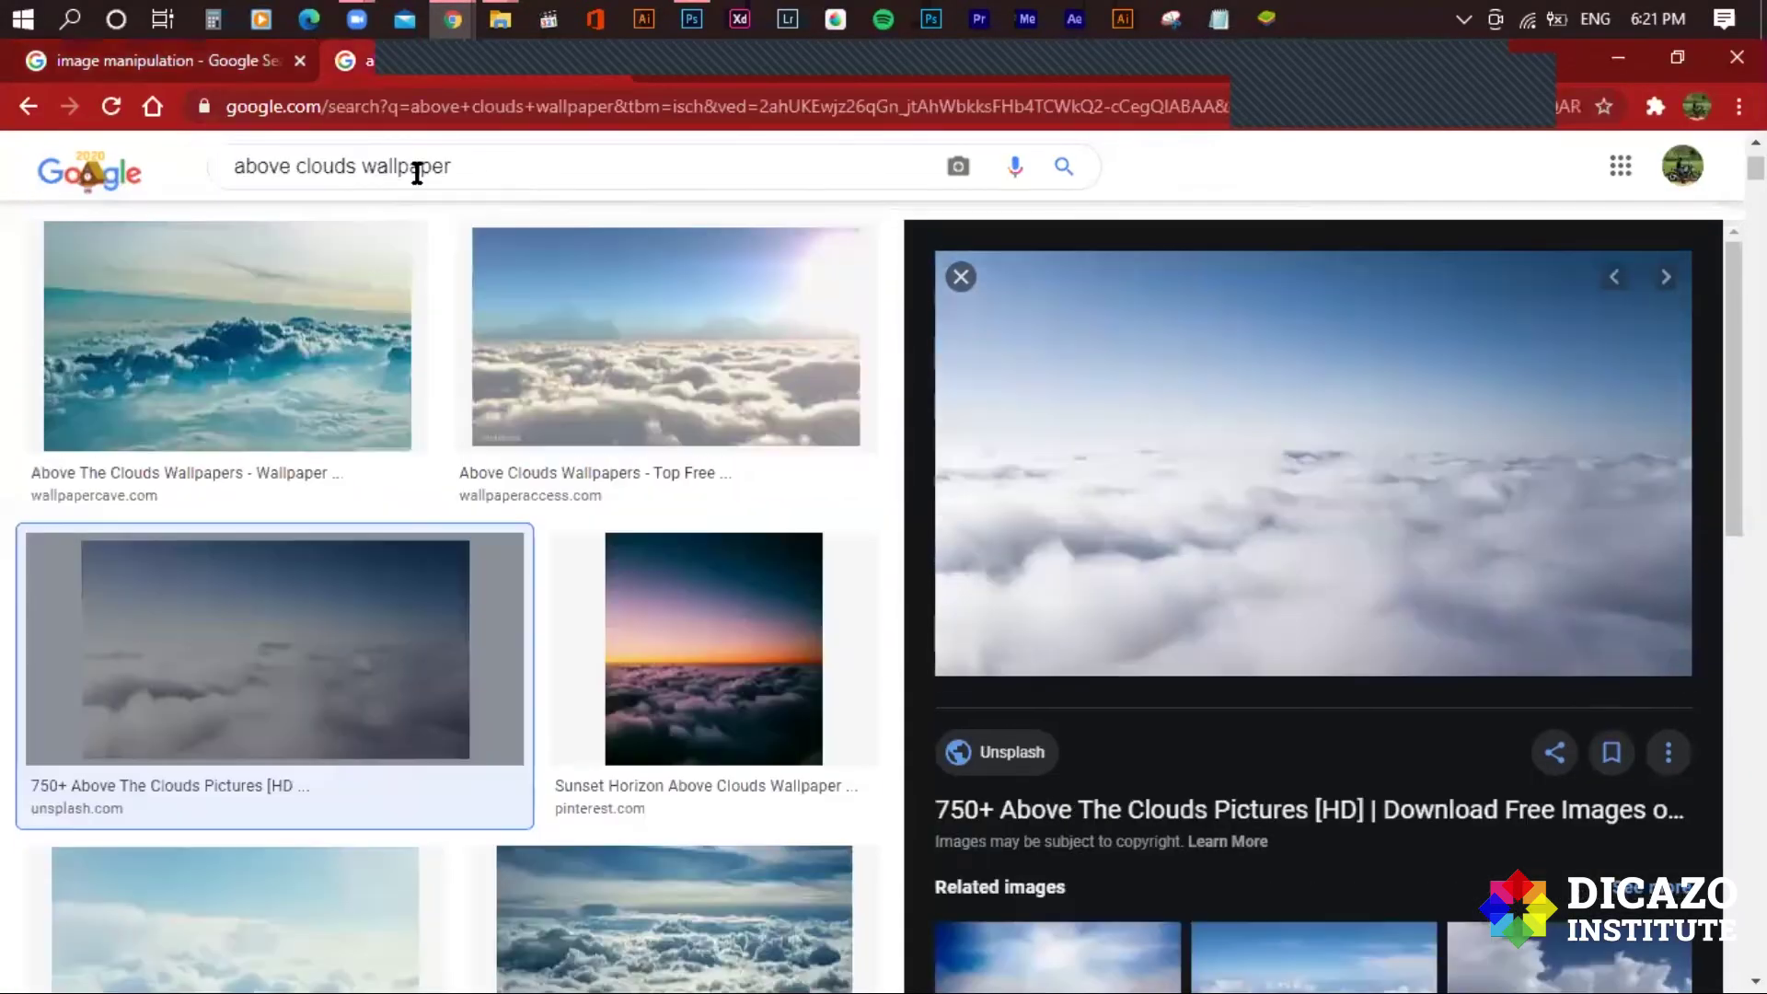
drag(533, 165, 11, 184)
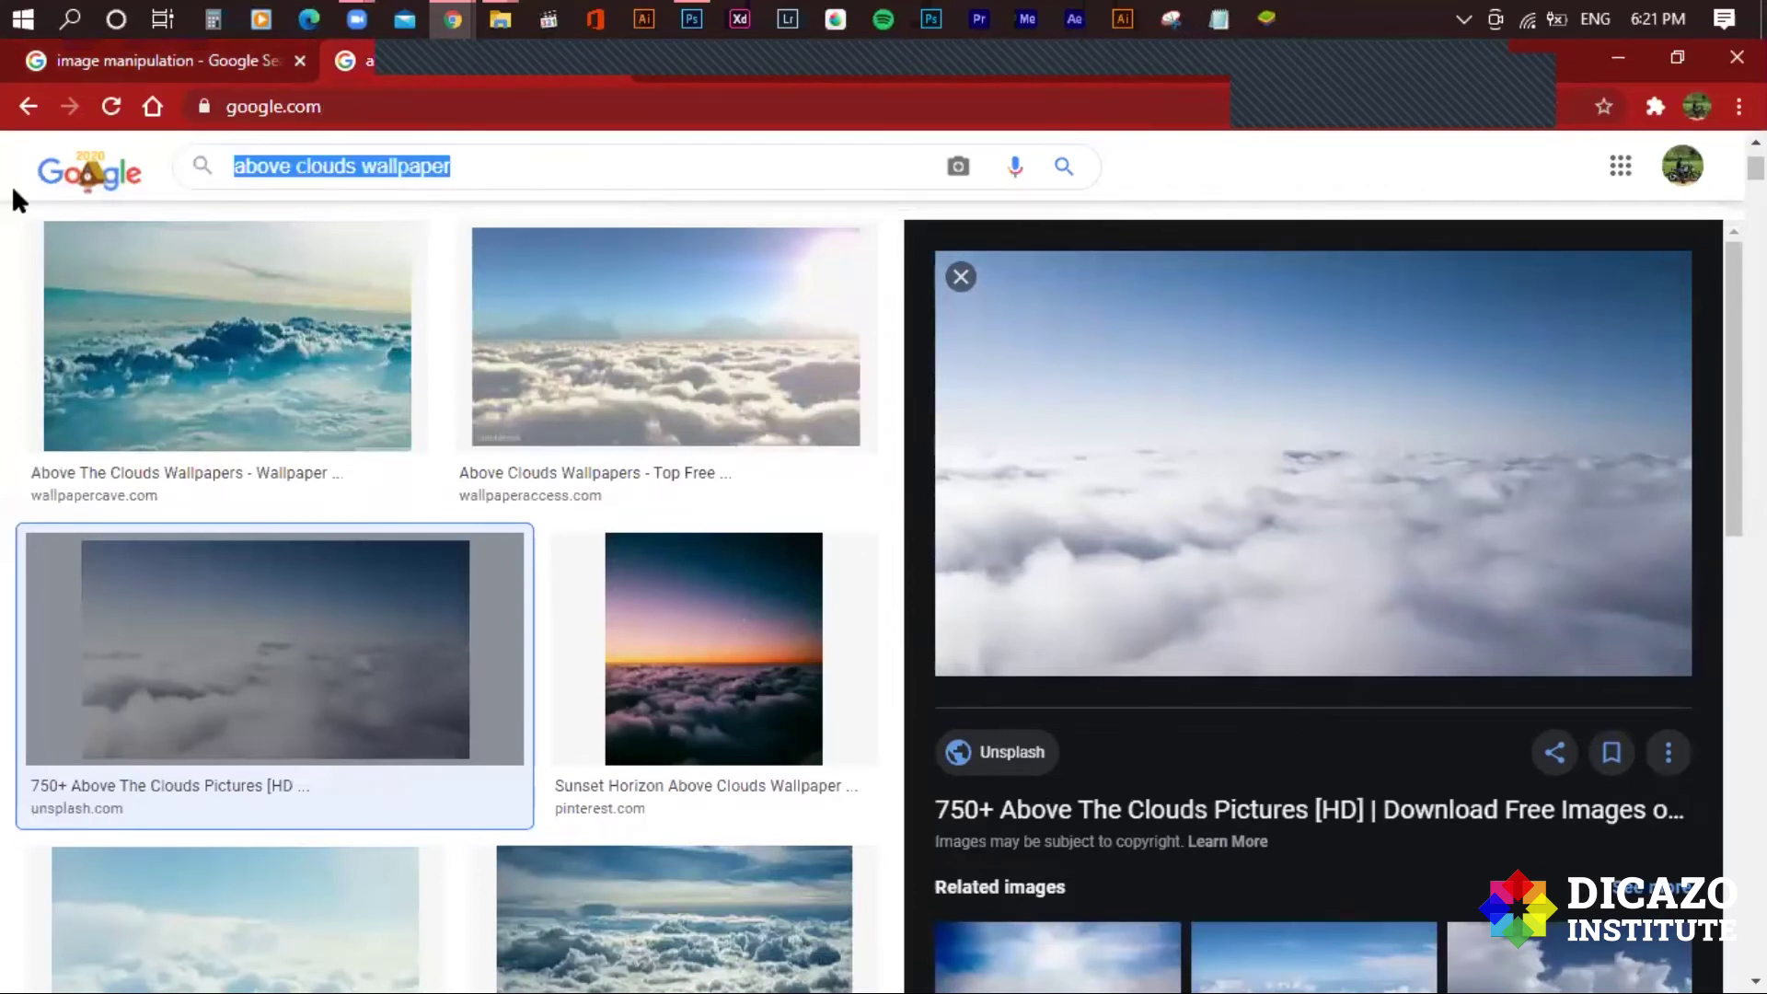
text(golden dg)
key(BackSpace)
key(BackSpace)
text(gate )
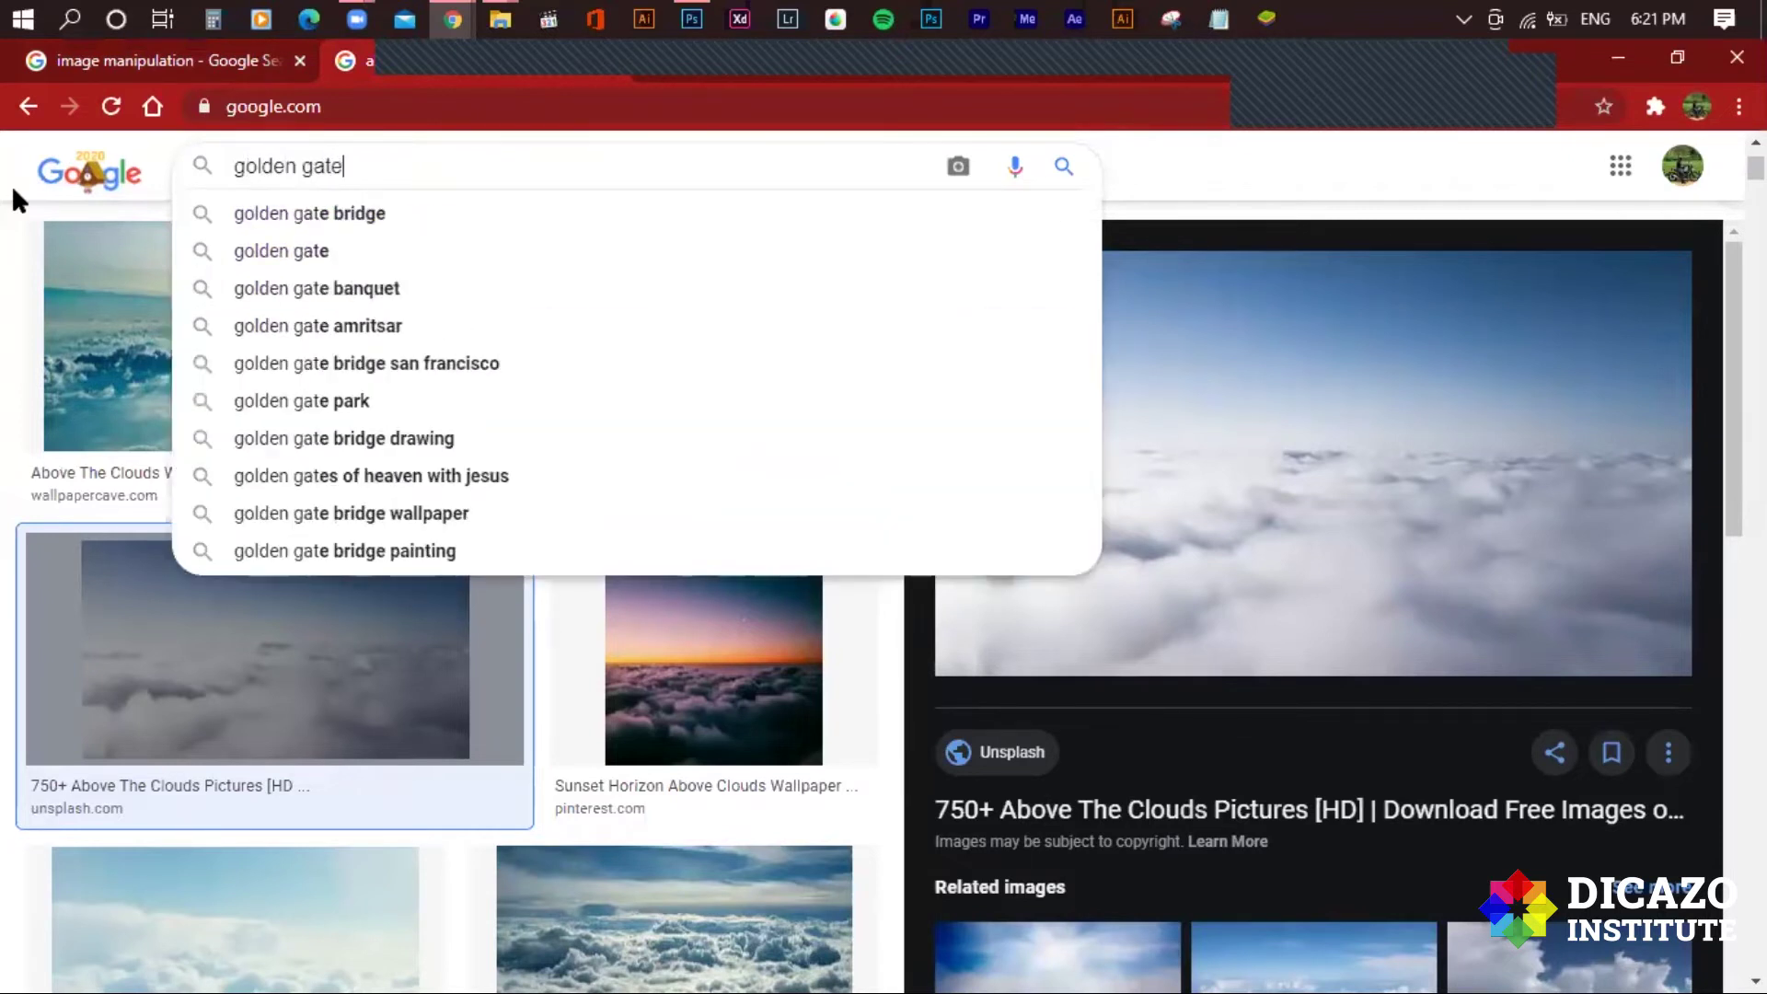
text(bridge png)
key(Return)
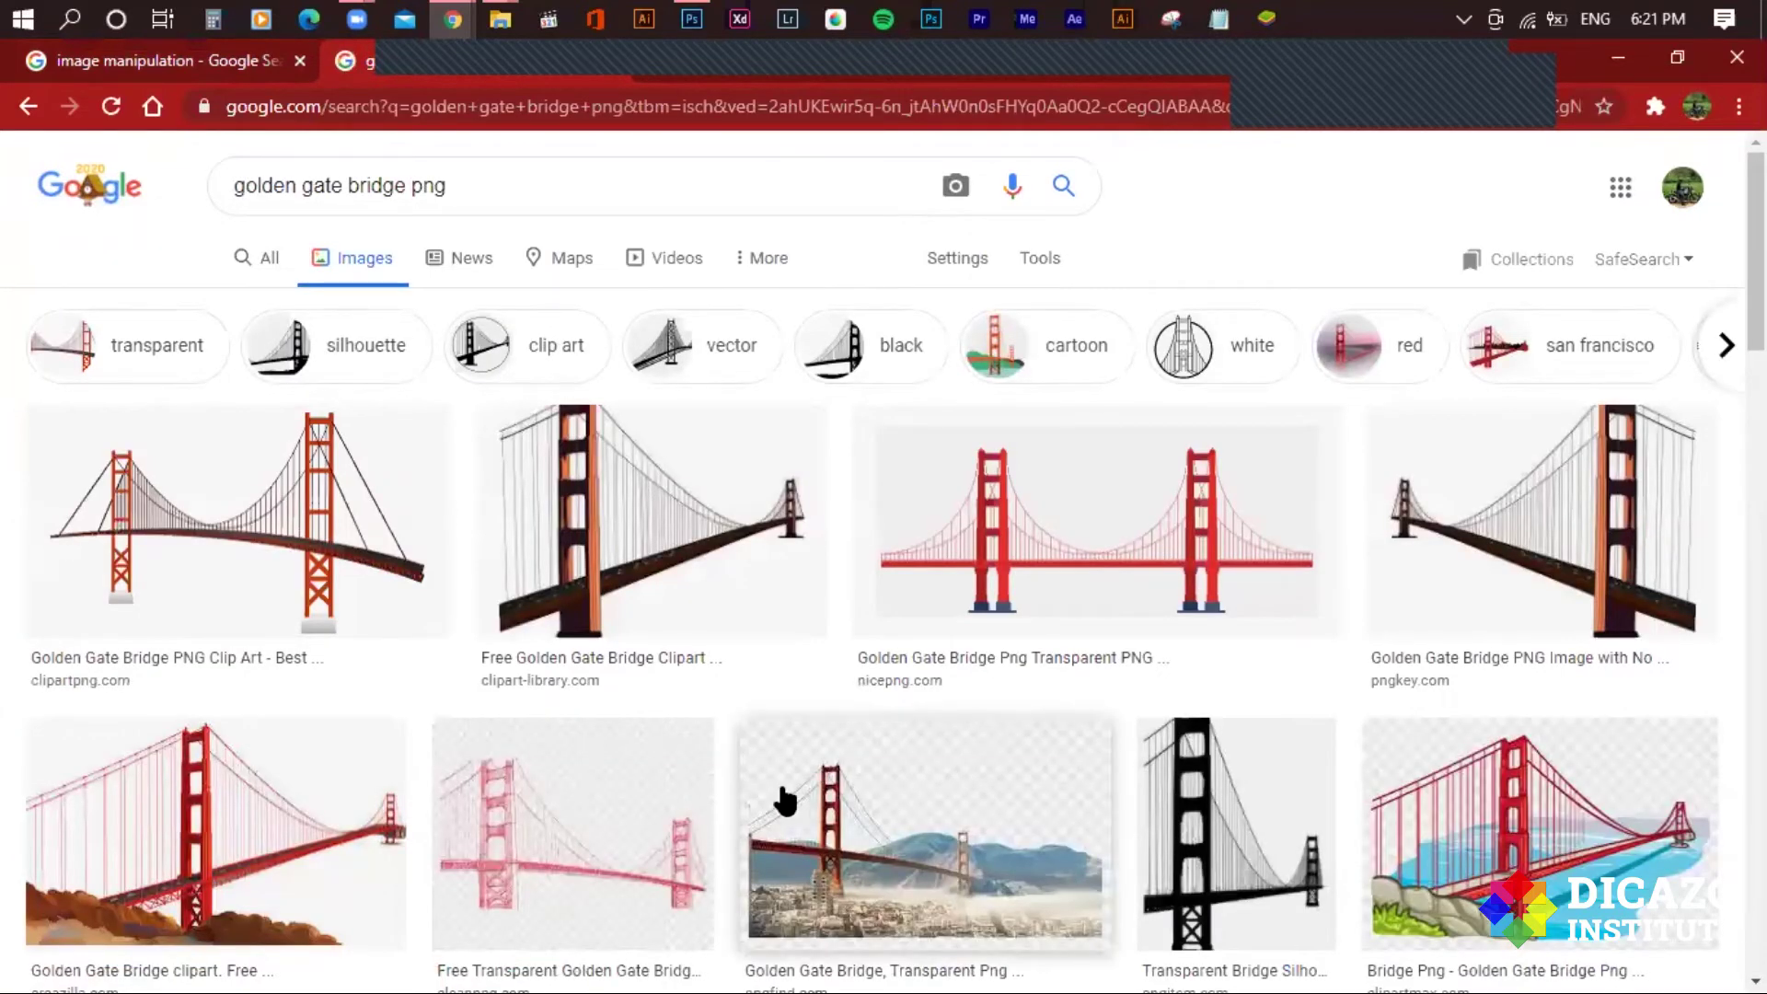
scroll(814, 801, down, 3)
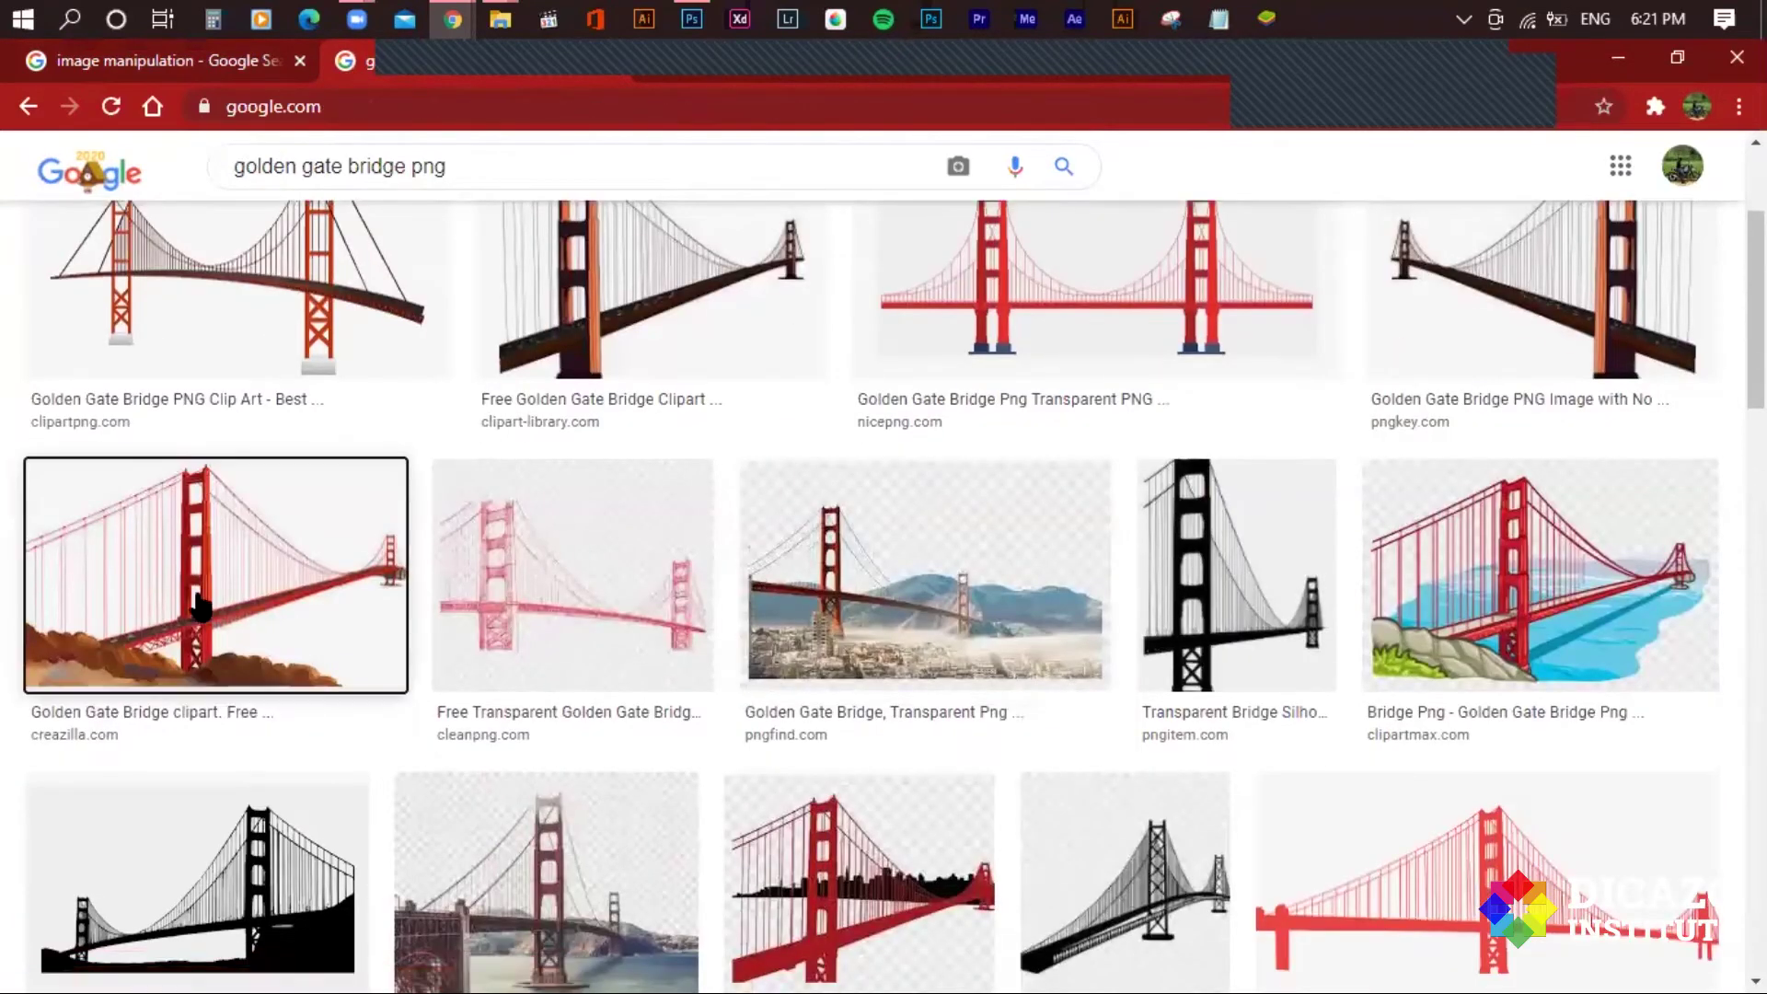
Open the Creazilla Golden Gate Bridge clipart full size in a new tab.
click(200, 607)
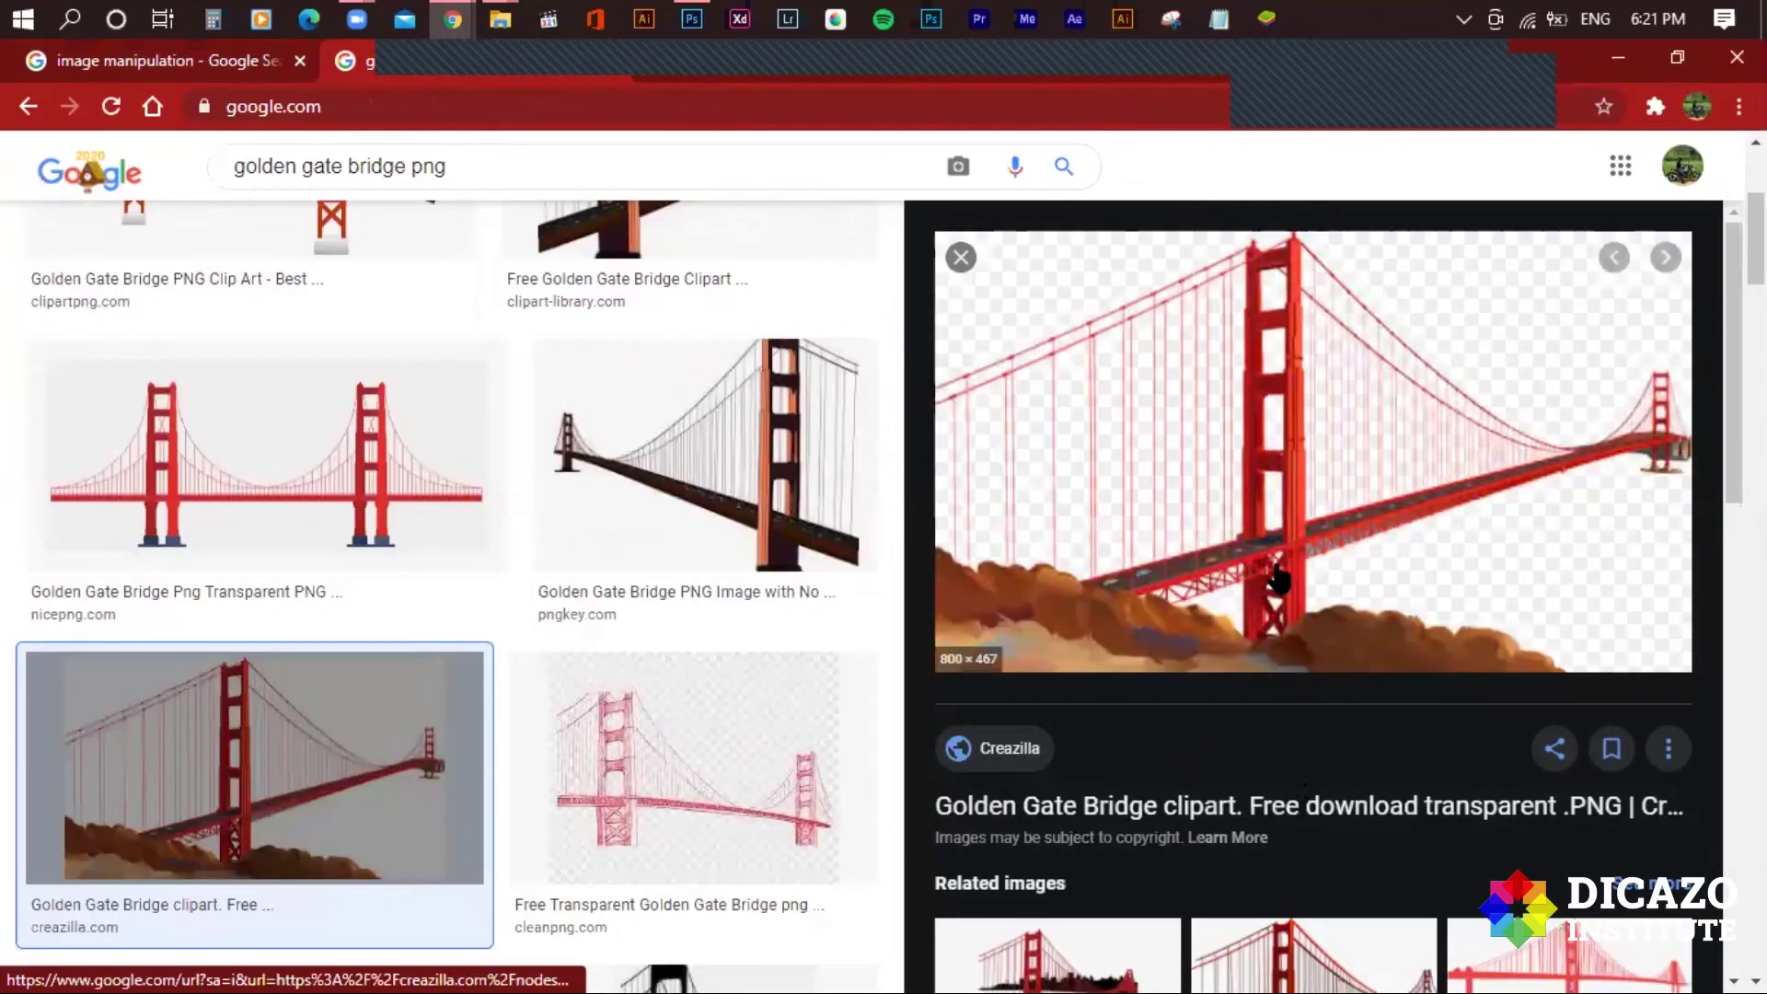
right_click(1279, 577)
click(1390, 341)
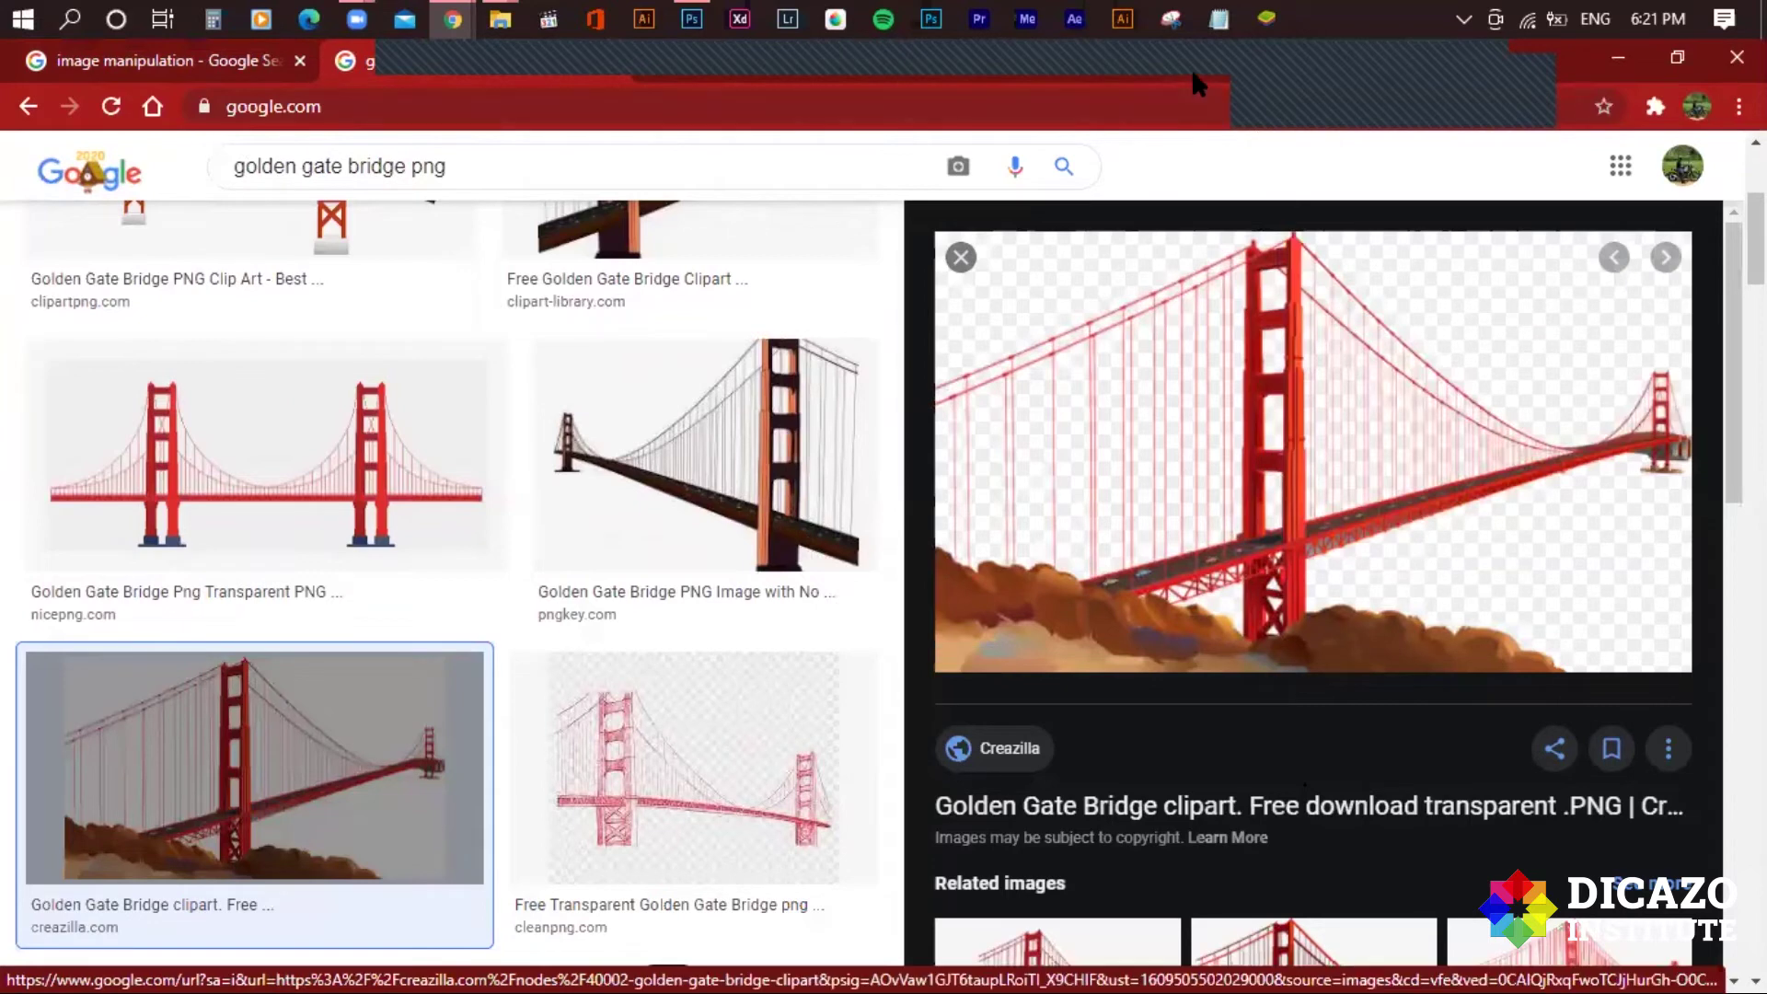
click(1193, 74)
click(812, 83)
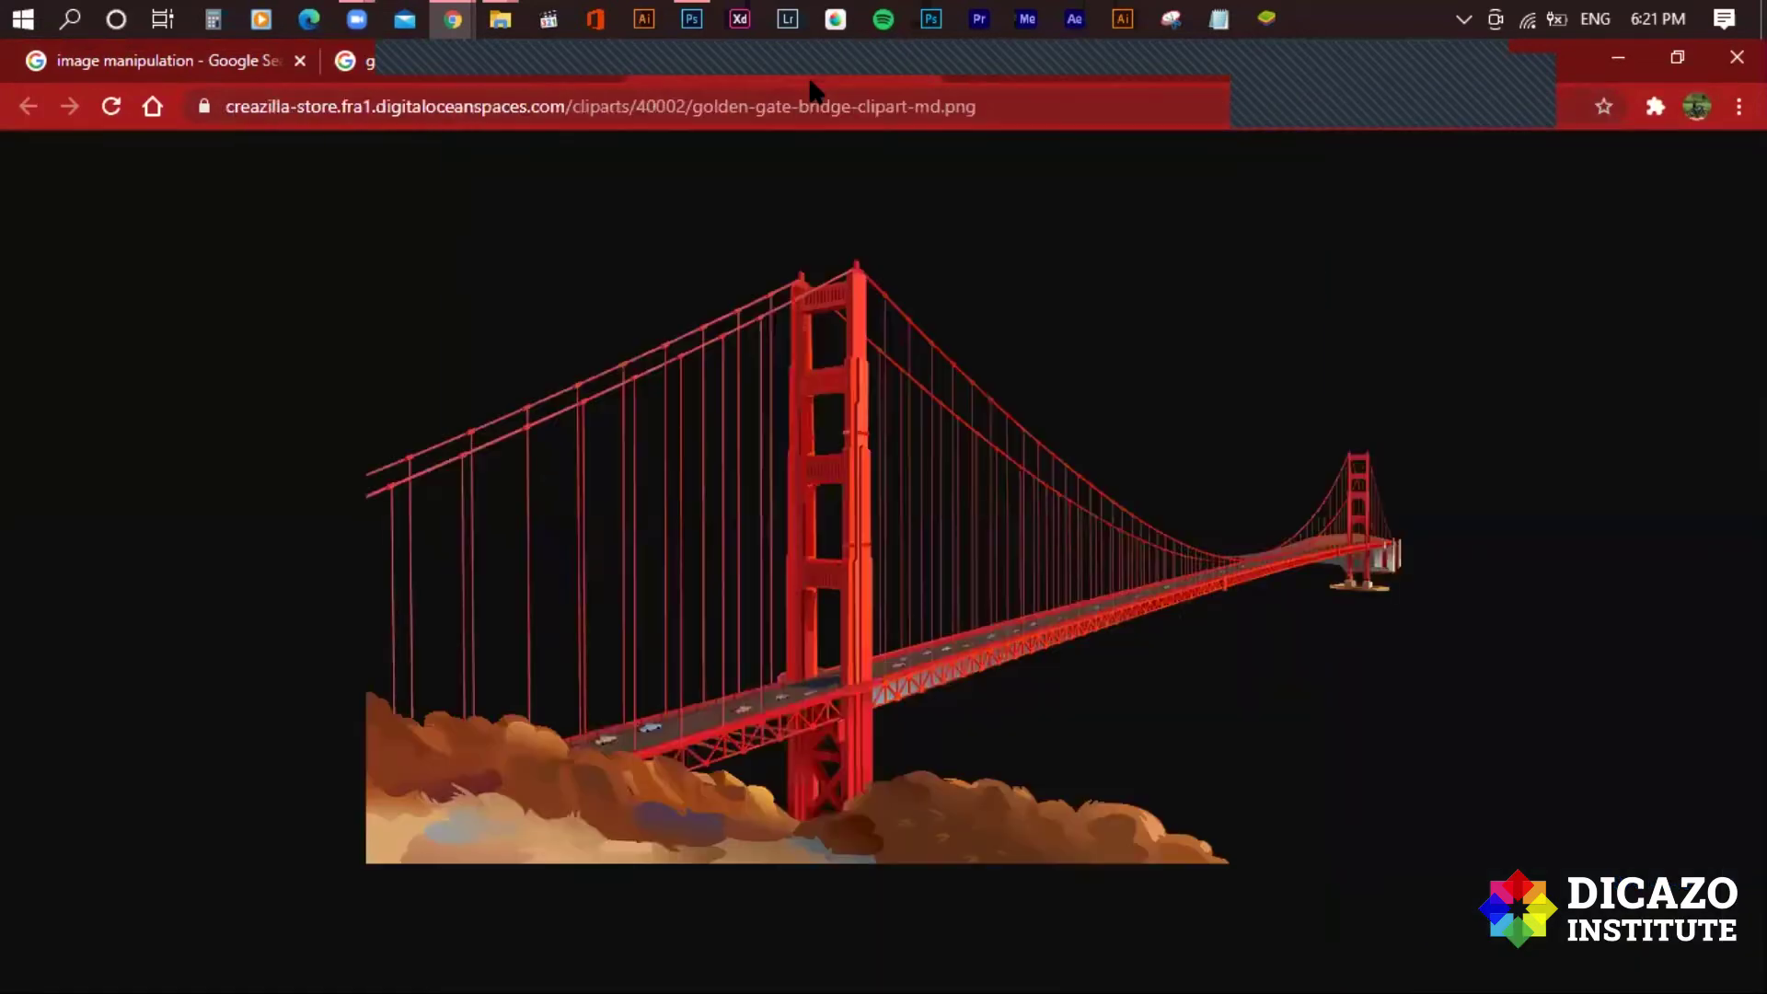
Save the bridge clipart image to disk and show the desktop.
right_click(801, 416)
click(856, 470)
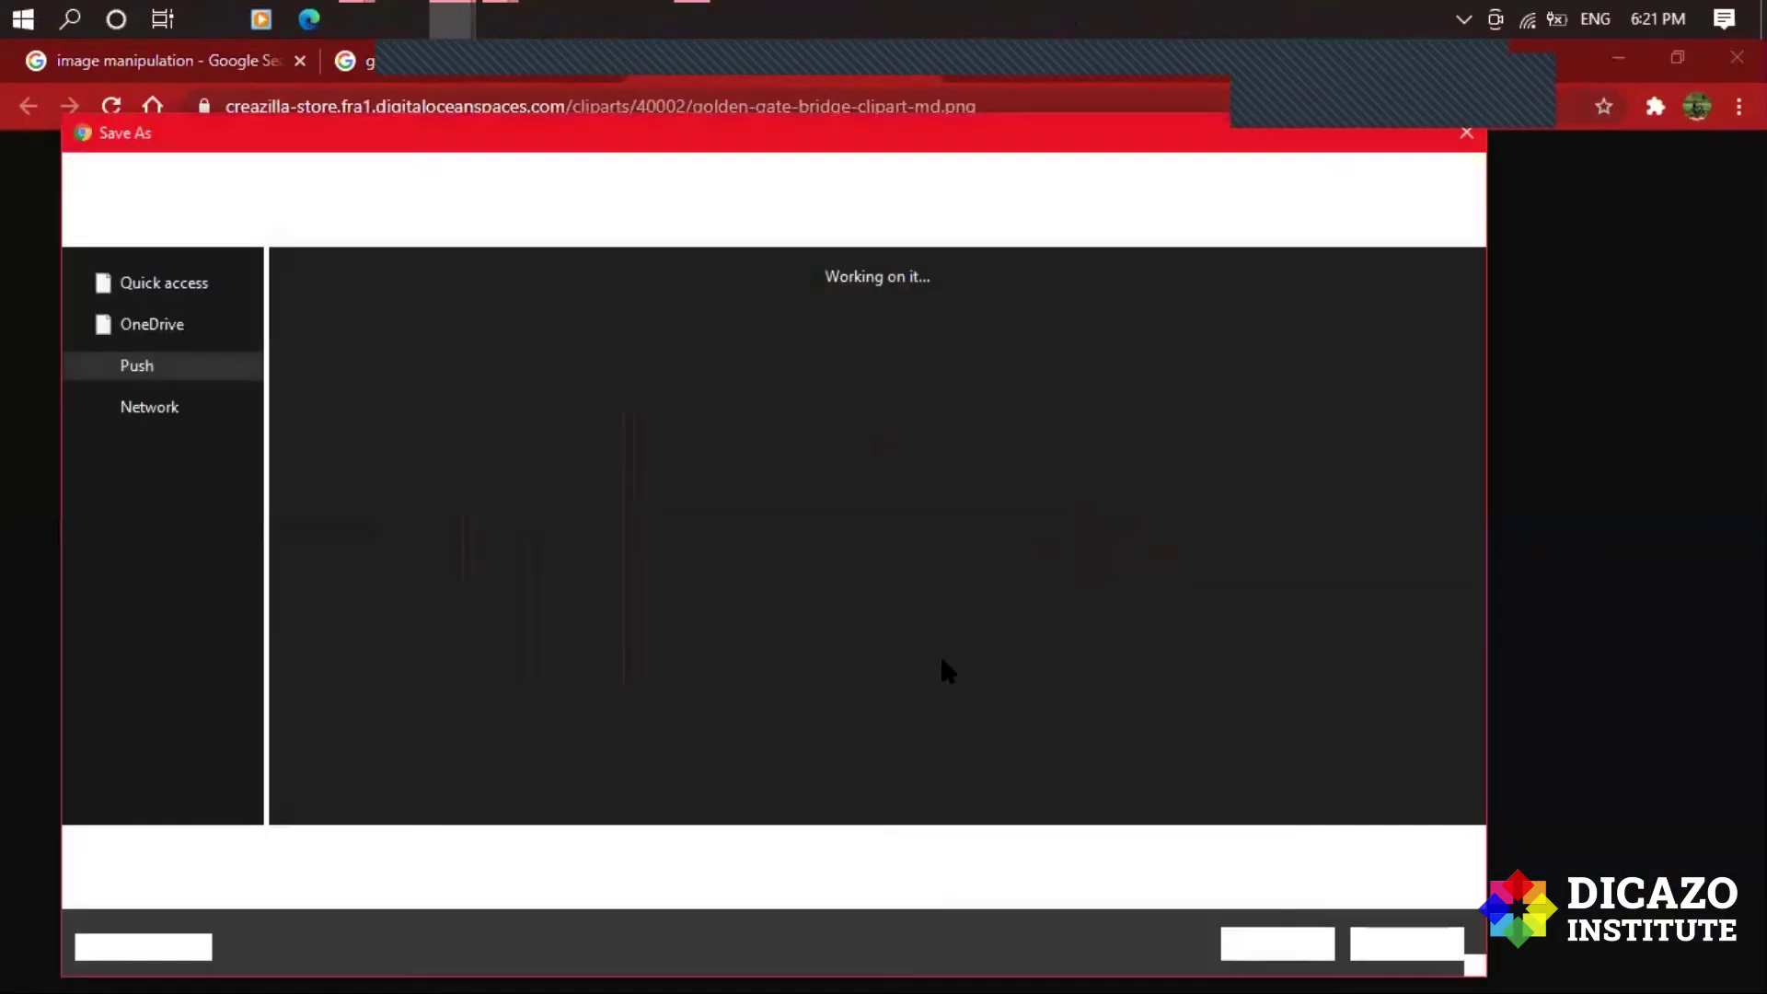
click(1277, 943)
key(super+d)
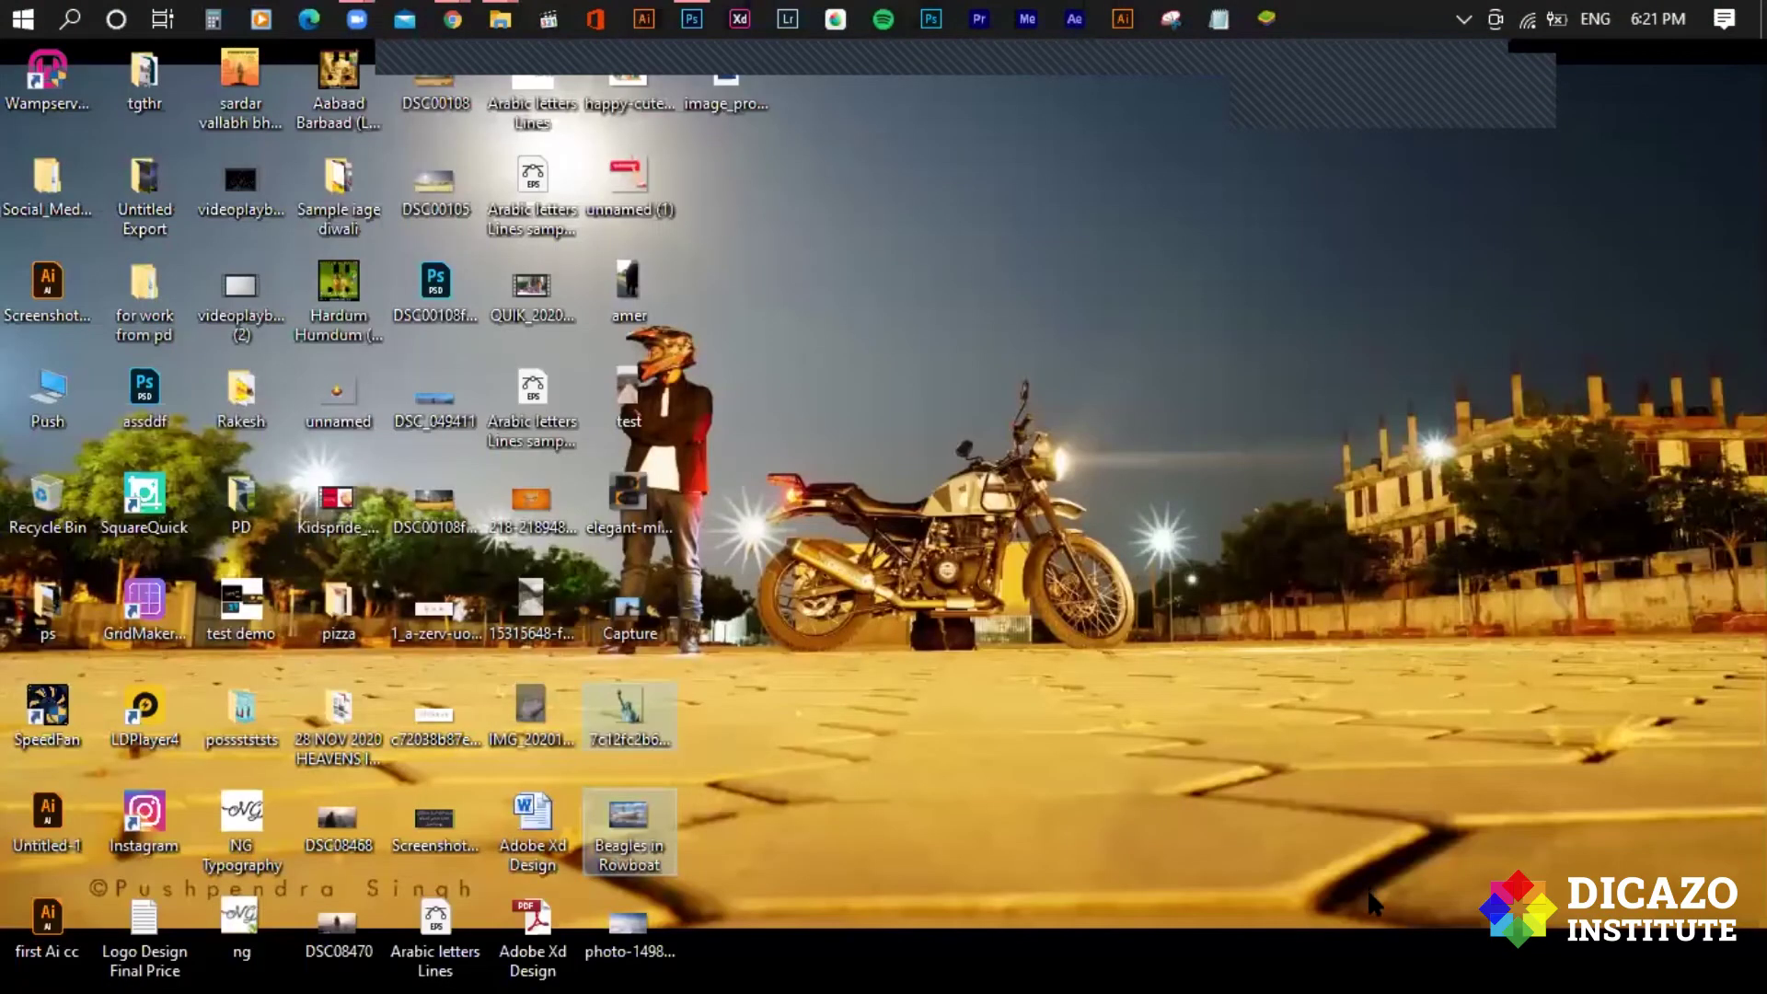
Place the saved bridge PNG into the composite as a new layer.
drag(739, 124, 735, 372)
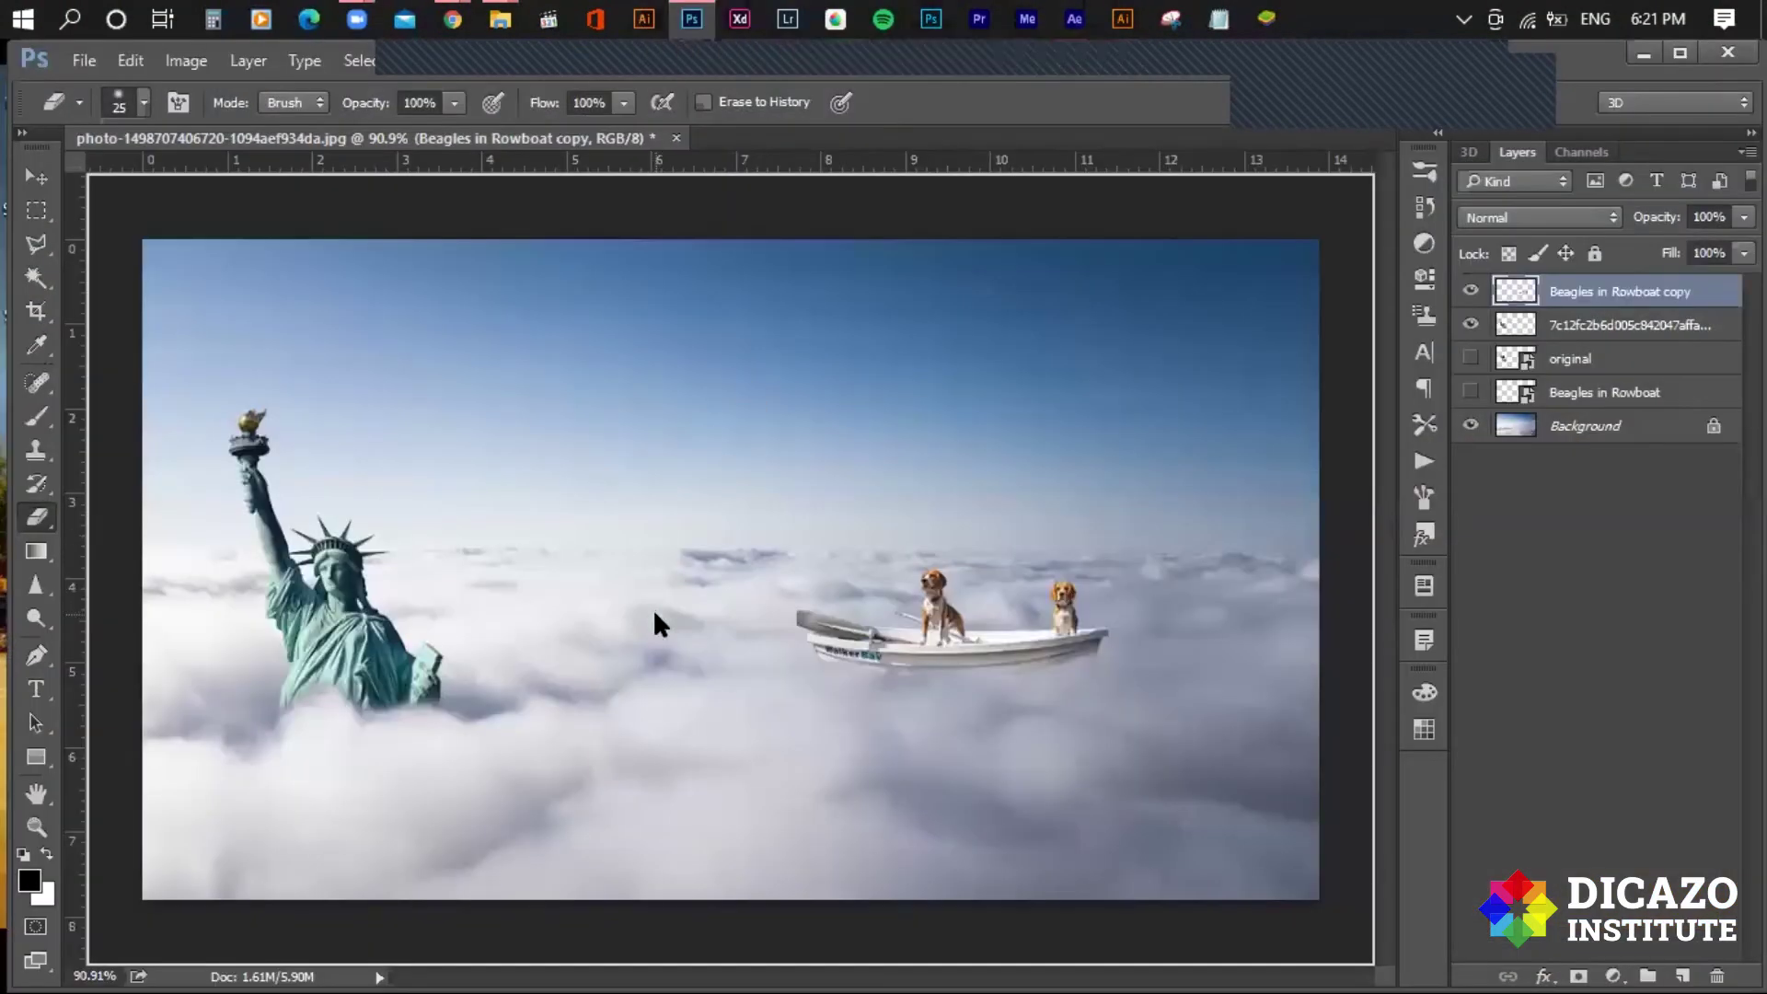
drag(734, 372, 654, 609)
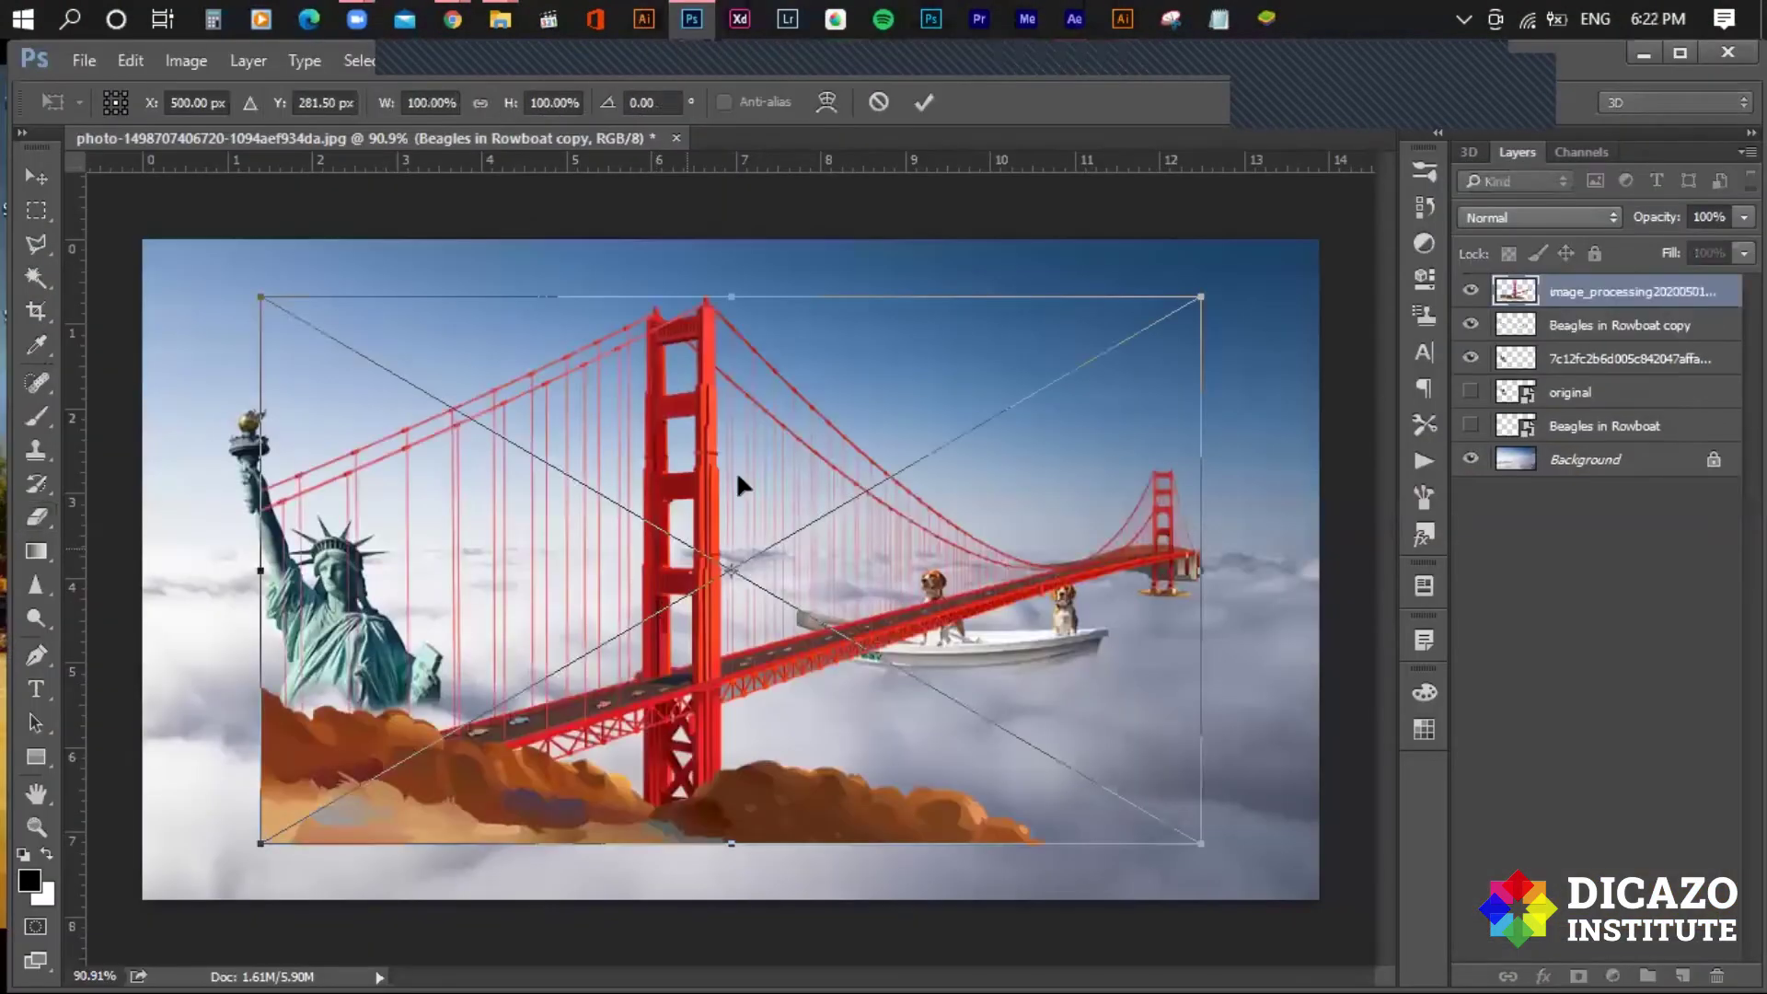
click(925, 104)
scroll(711, 552, down, 2)
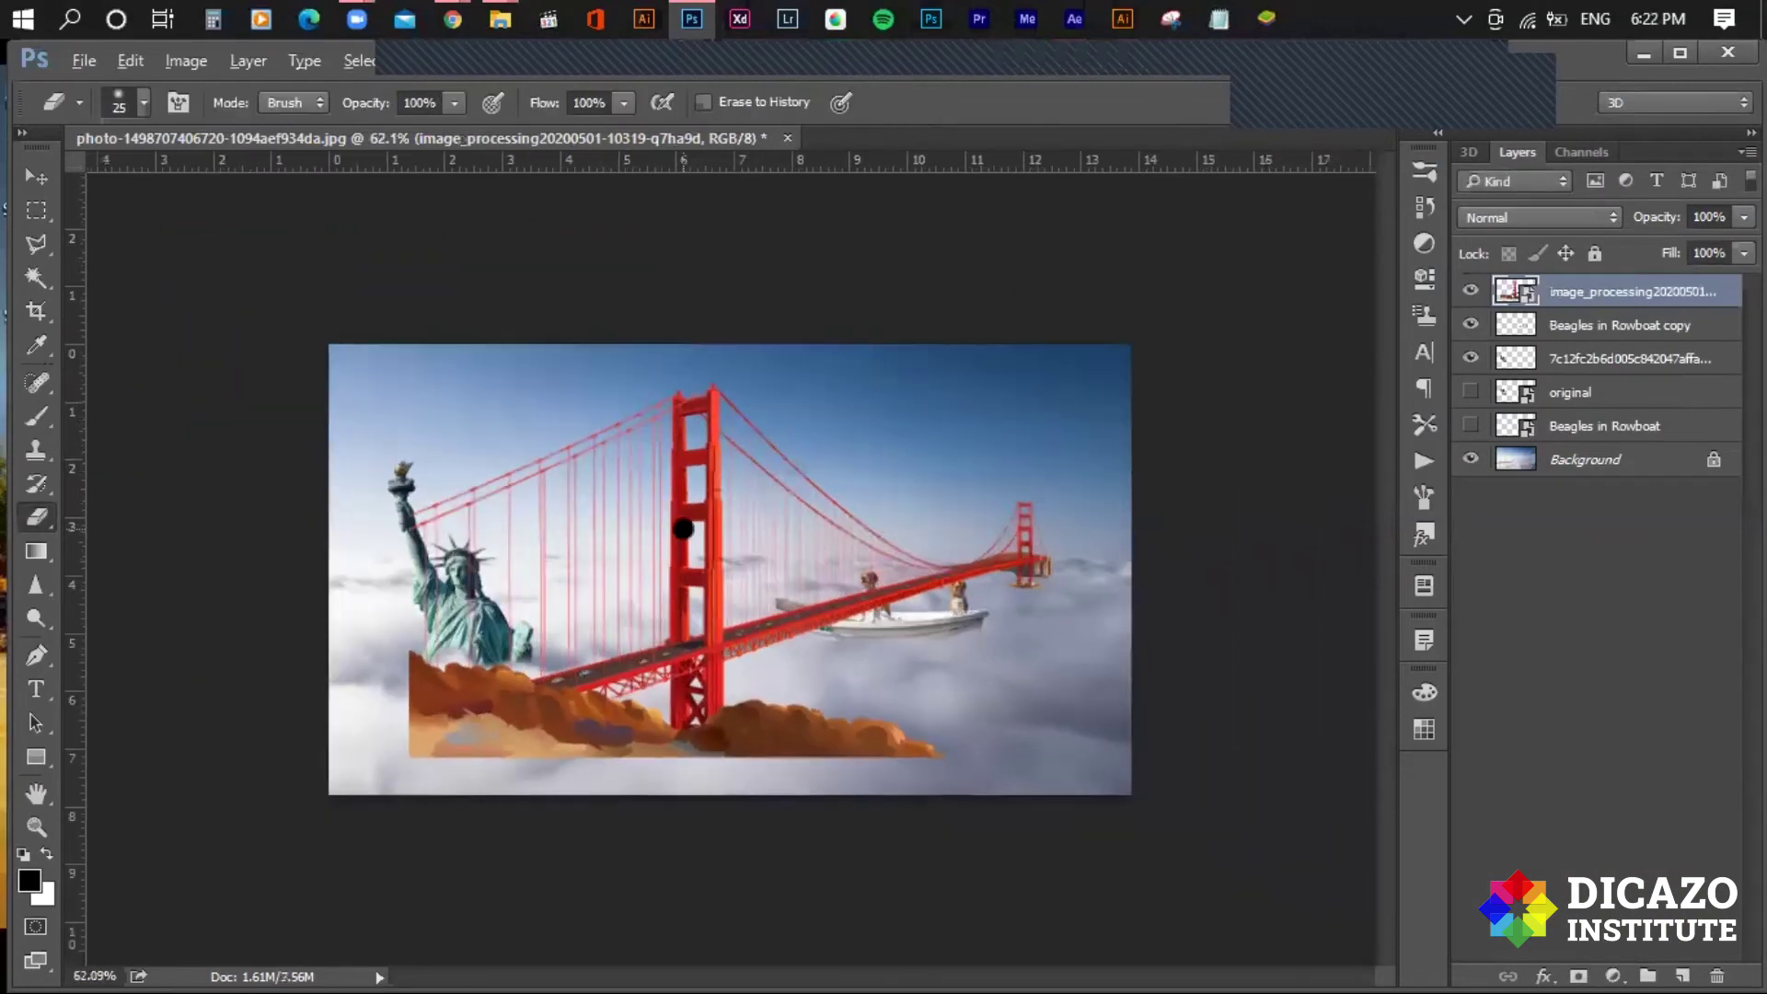
scroll(711, 553, down, 1)
Enlarge the bridge to about 163% and move it down-left so its orange clouds fall off the canvas.
key(v)
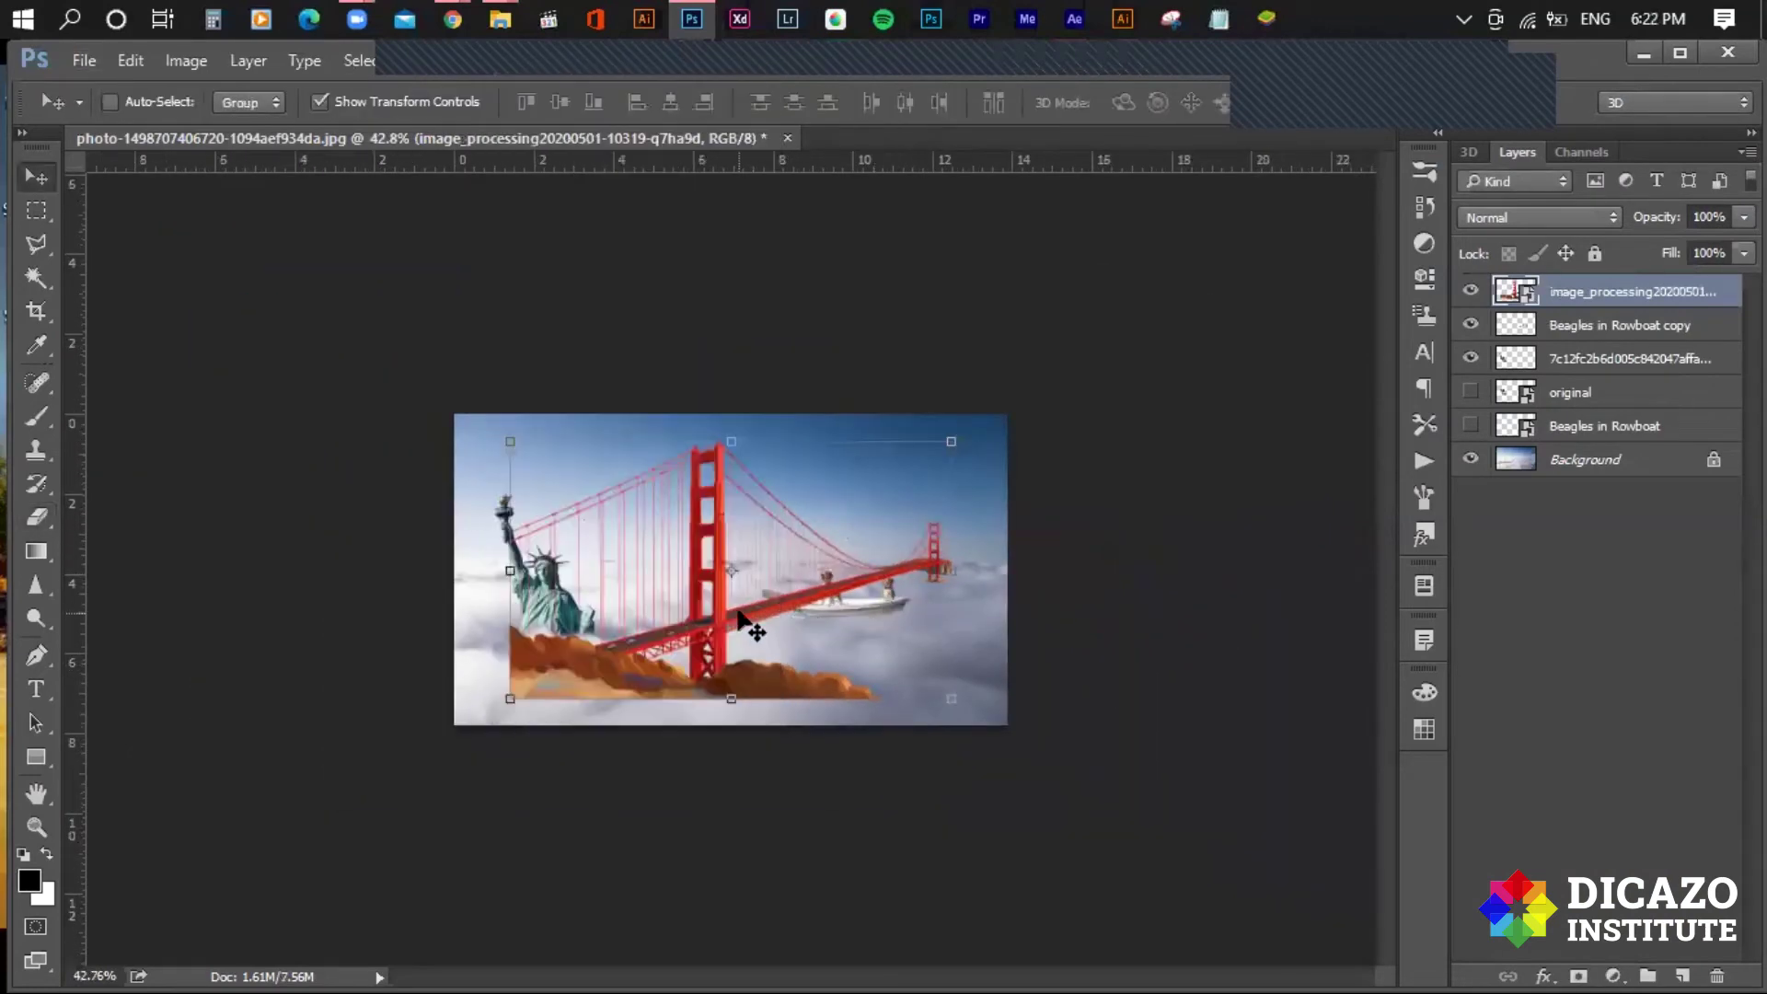
drag(739, 615, 621, 696)
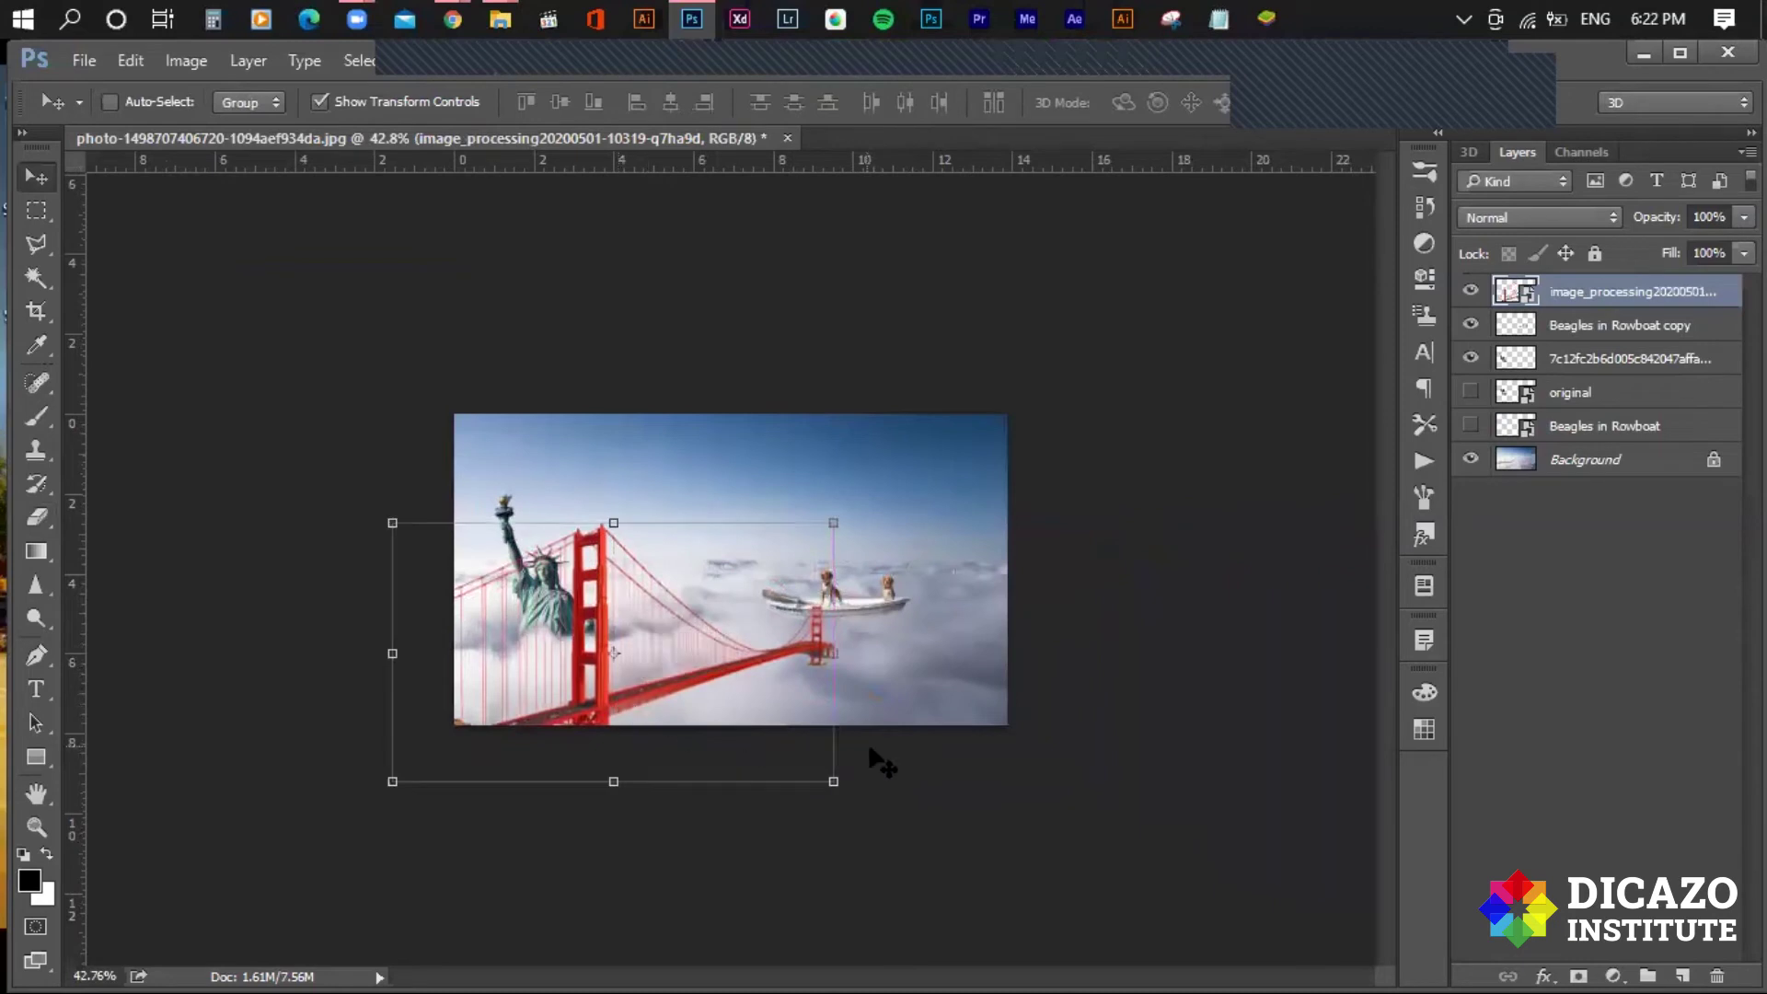
drag(834, 781, 1114, 942)
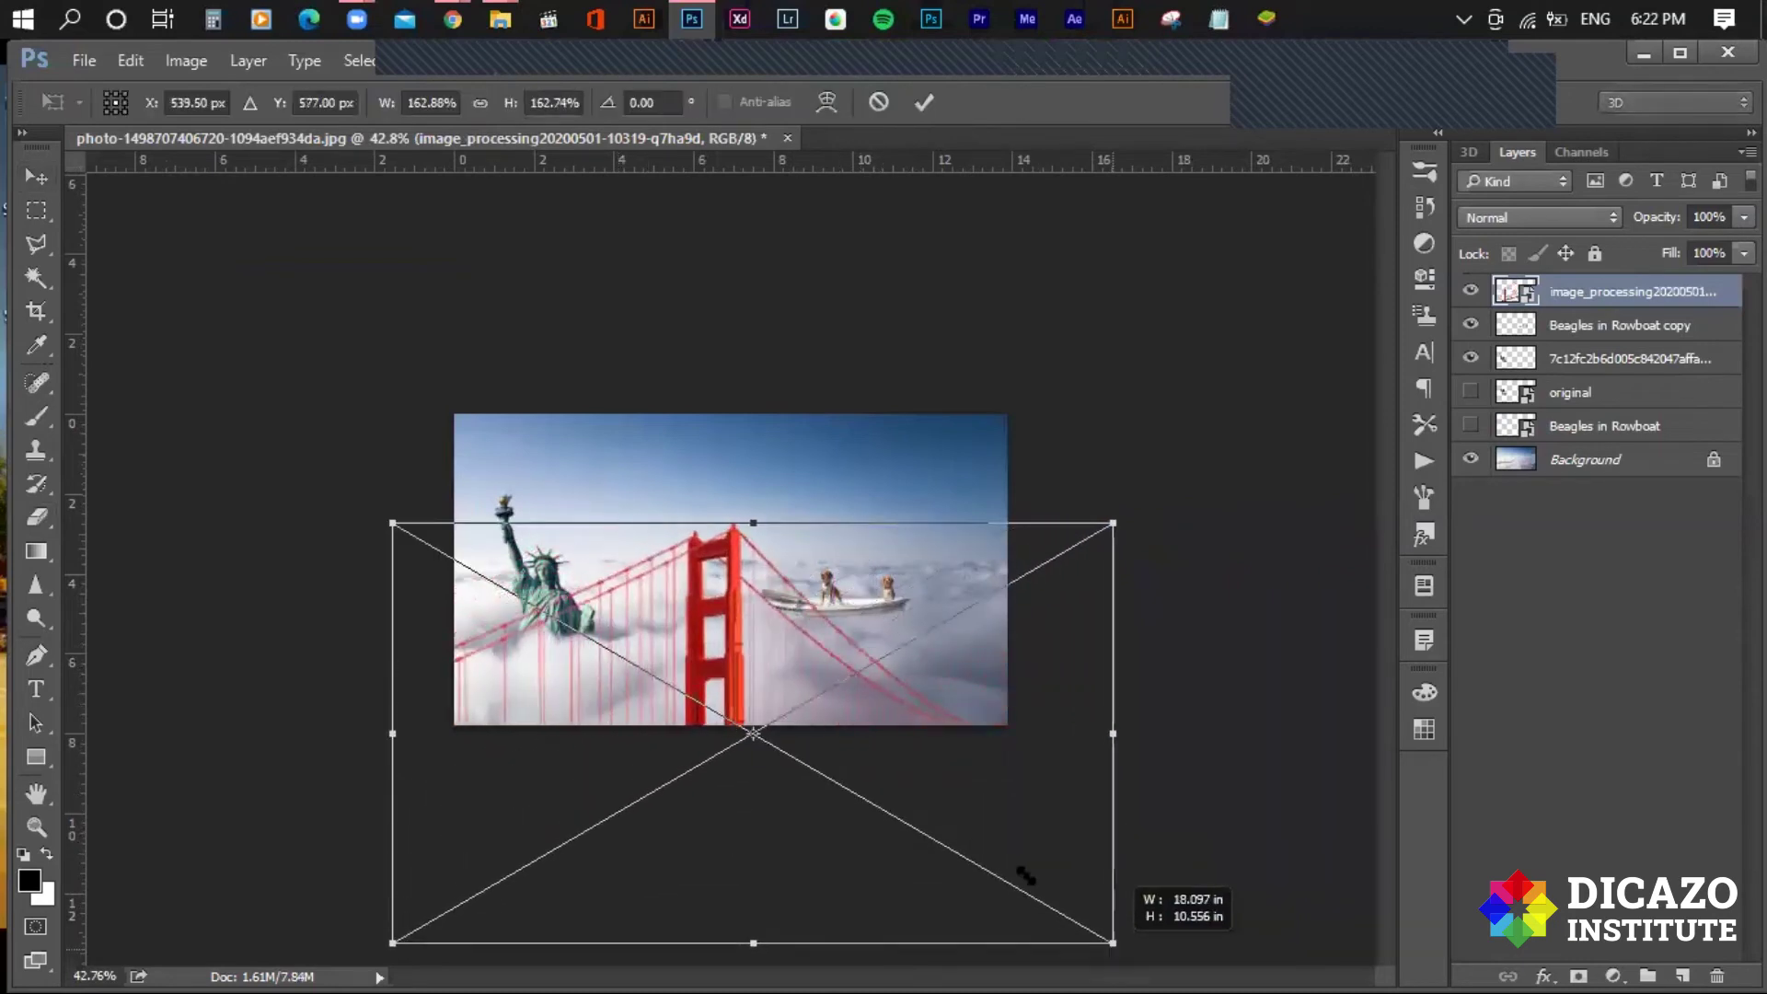
drag(864, 700, 782, 688)
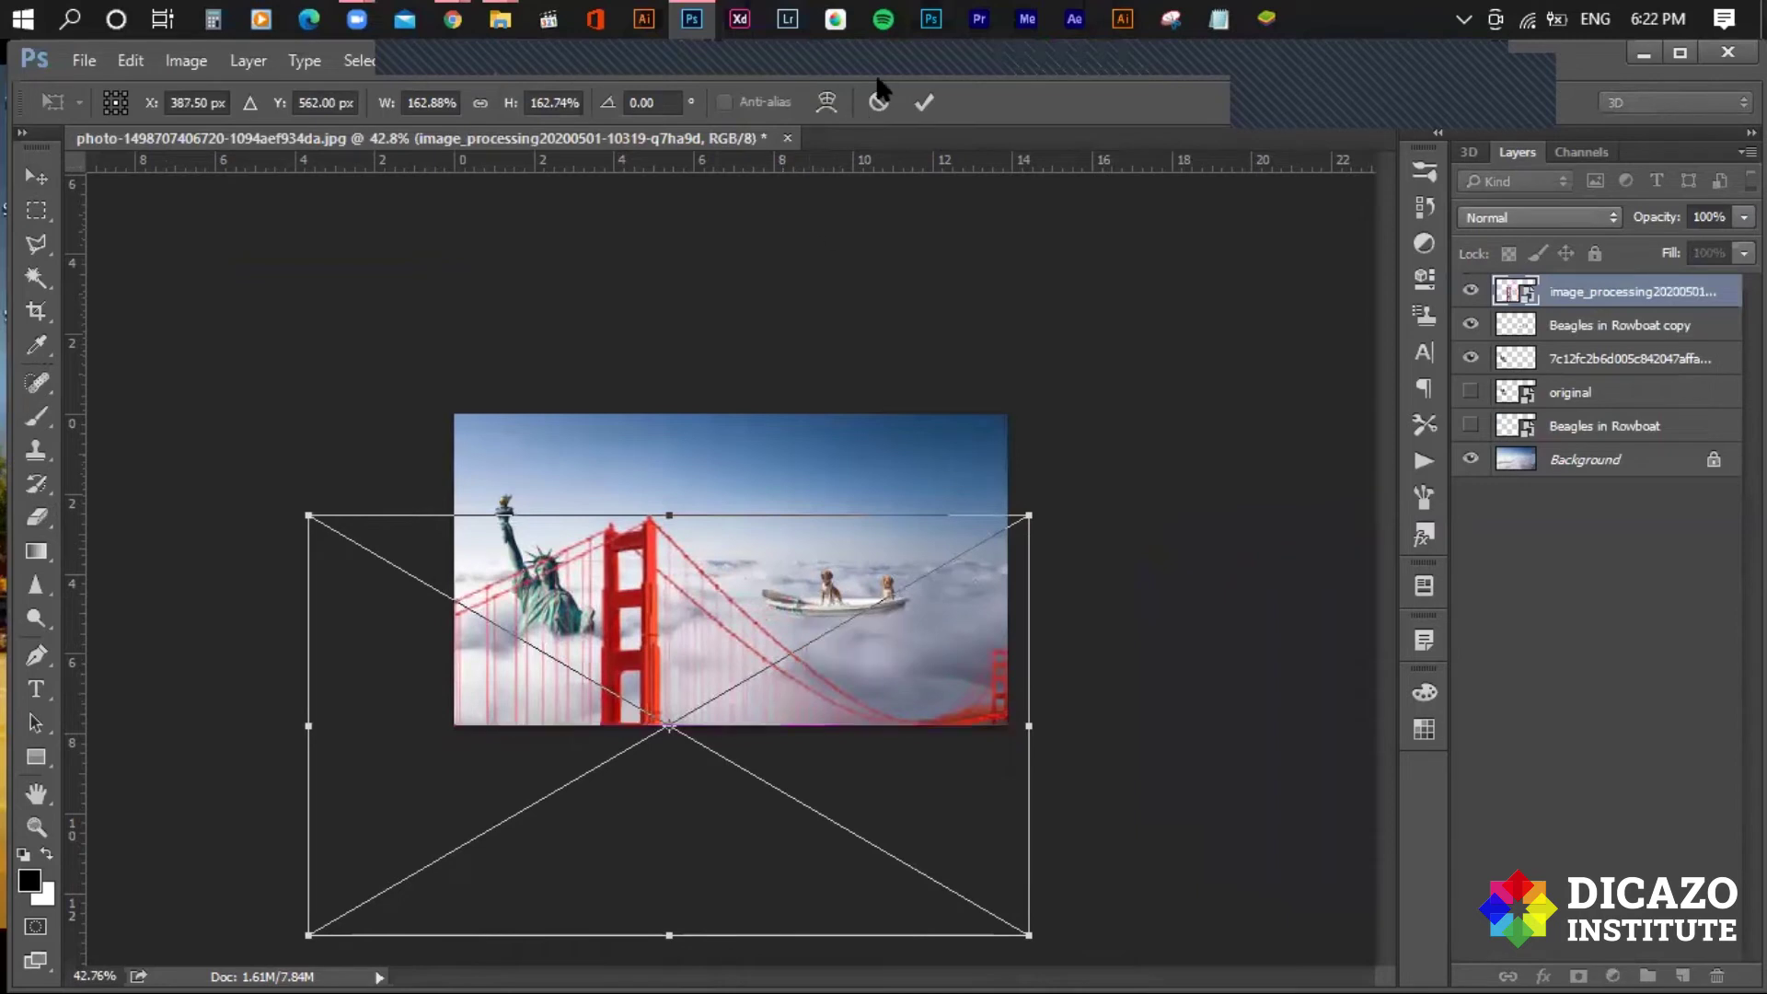
click(923, 101)
scroll(731, 569, up, 2)
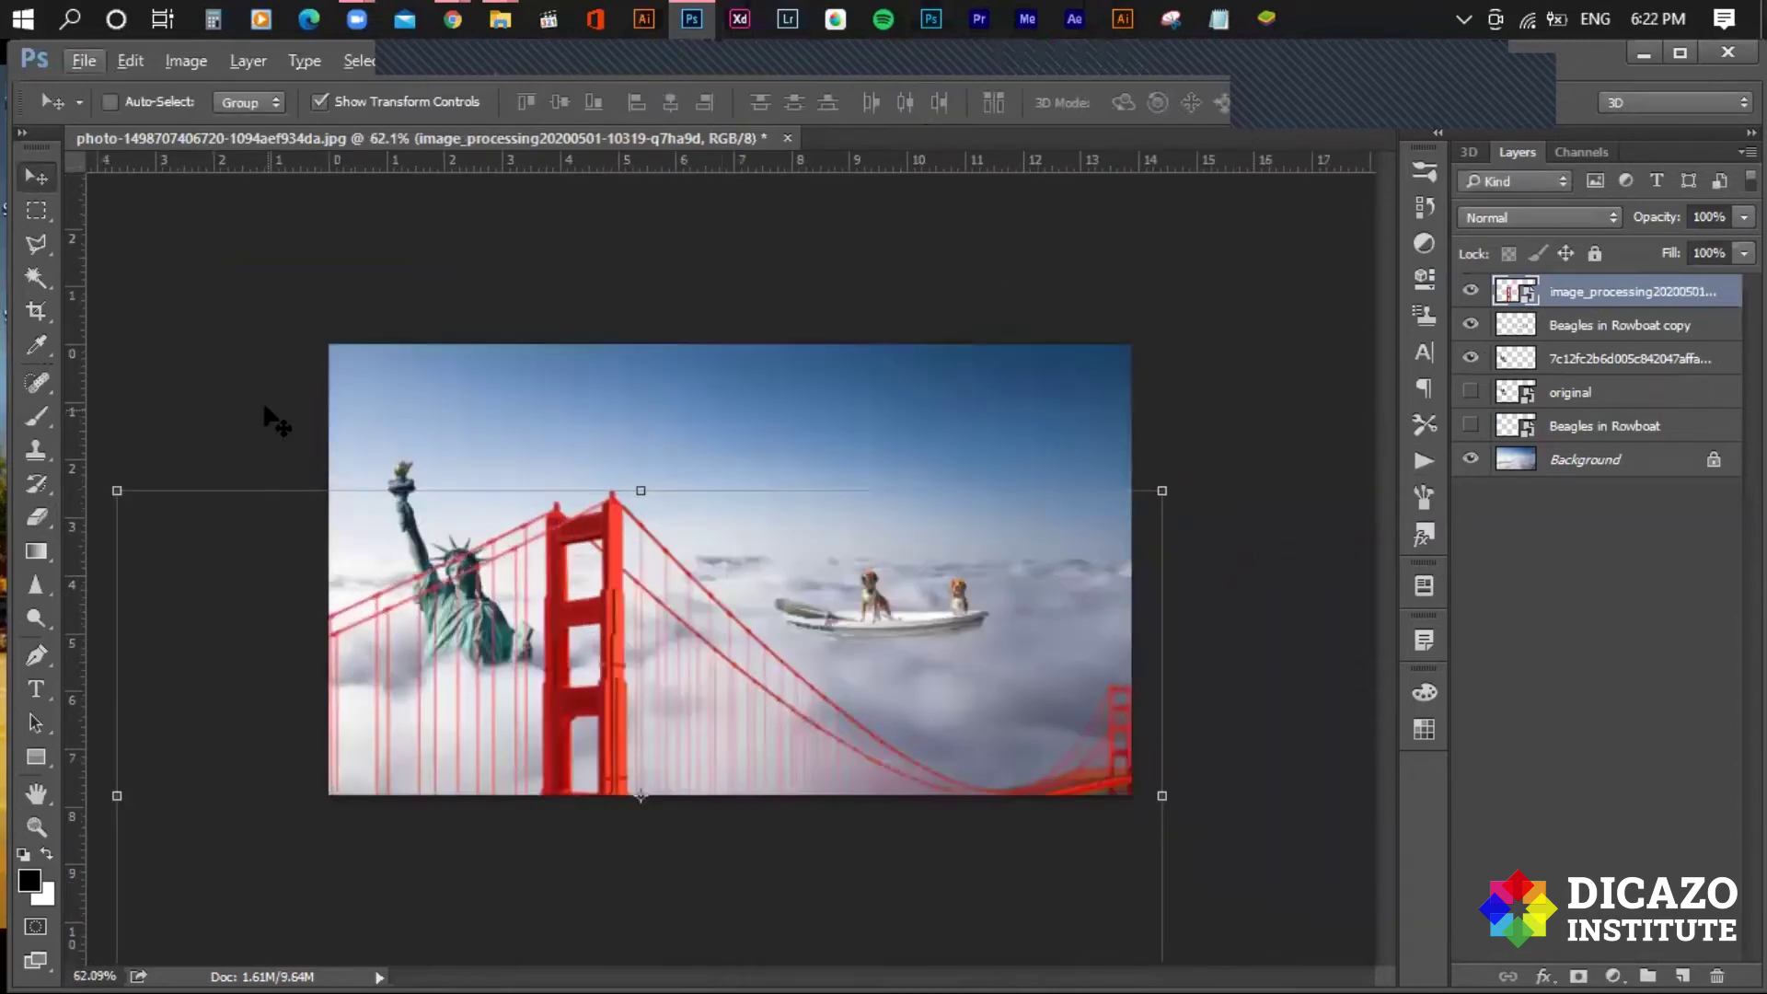
Switch to the Eraser and rasterize the bridge layer.
click(37, 516)
click(574, 641)
key(Return)
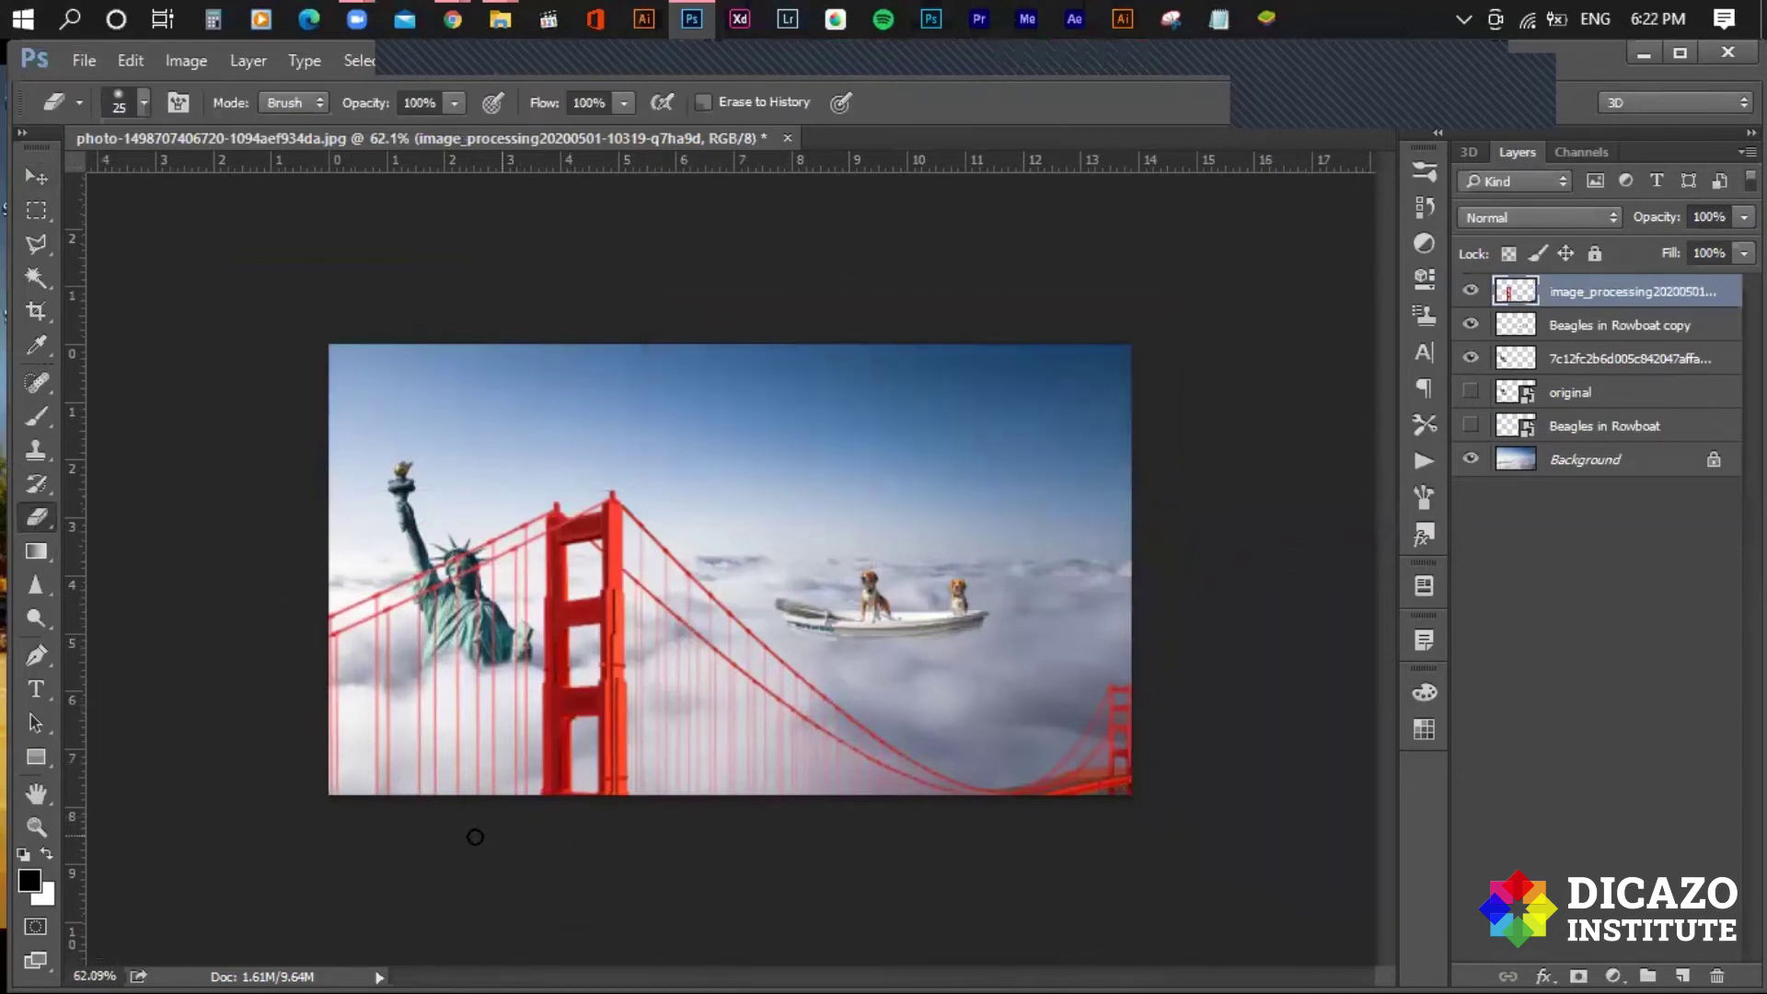
Erase the bridge's tower bases and right-hand cables into fog, shrinking the eraser from 300 to 90.
key(bracketright)
key(bracketright)
key(bracketright)
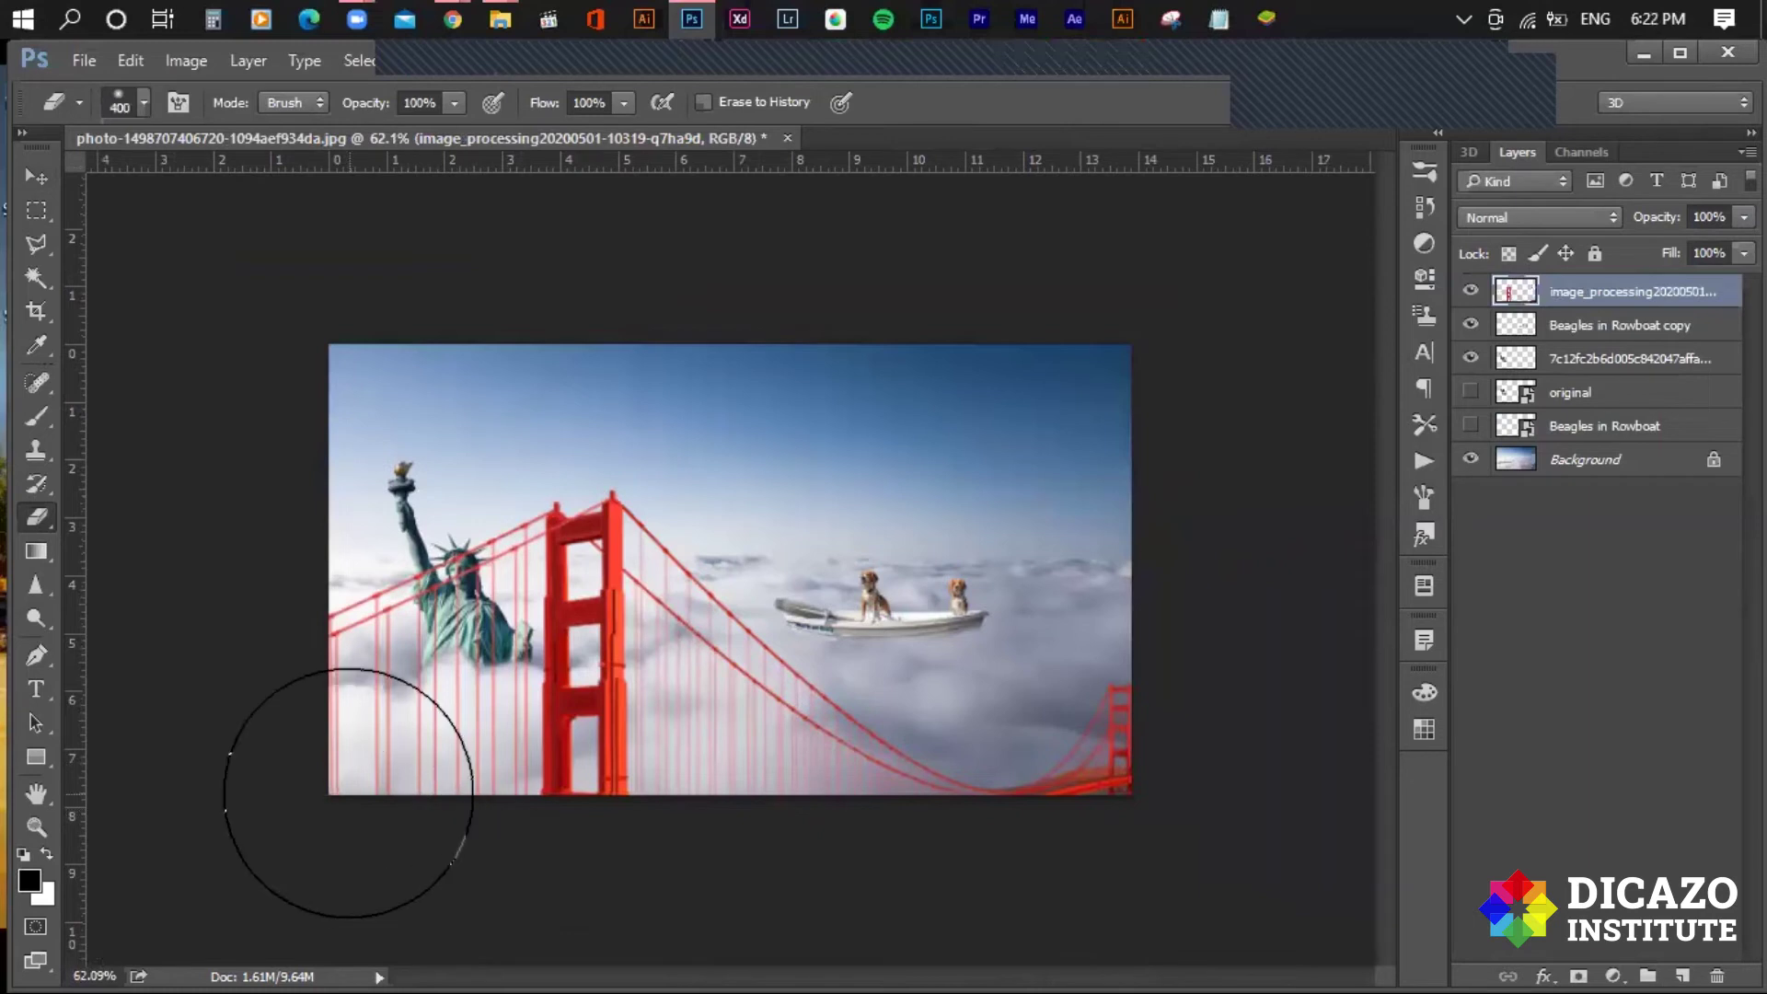
drag(406, 828, 962, 828)
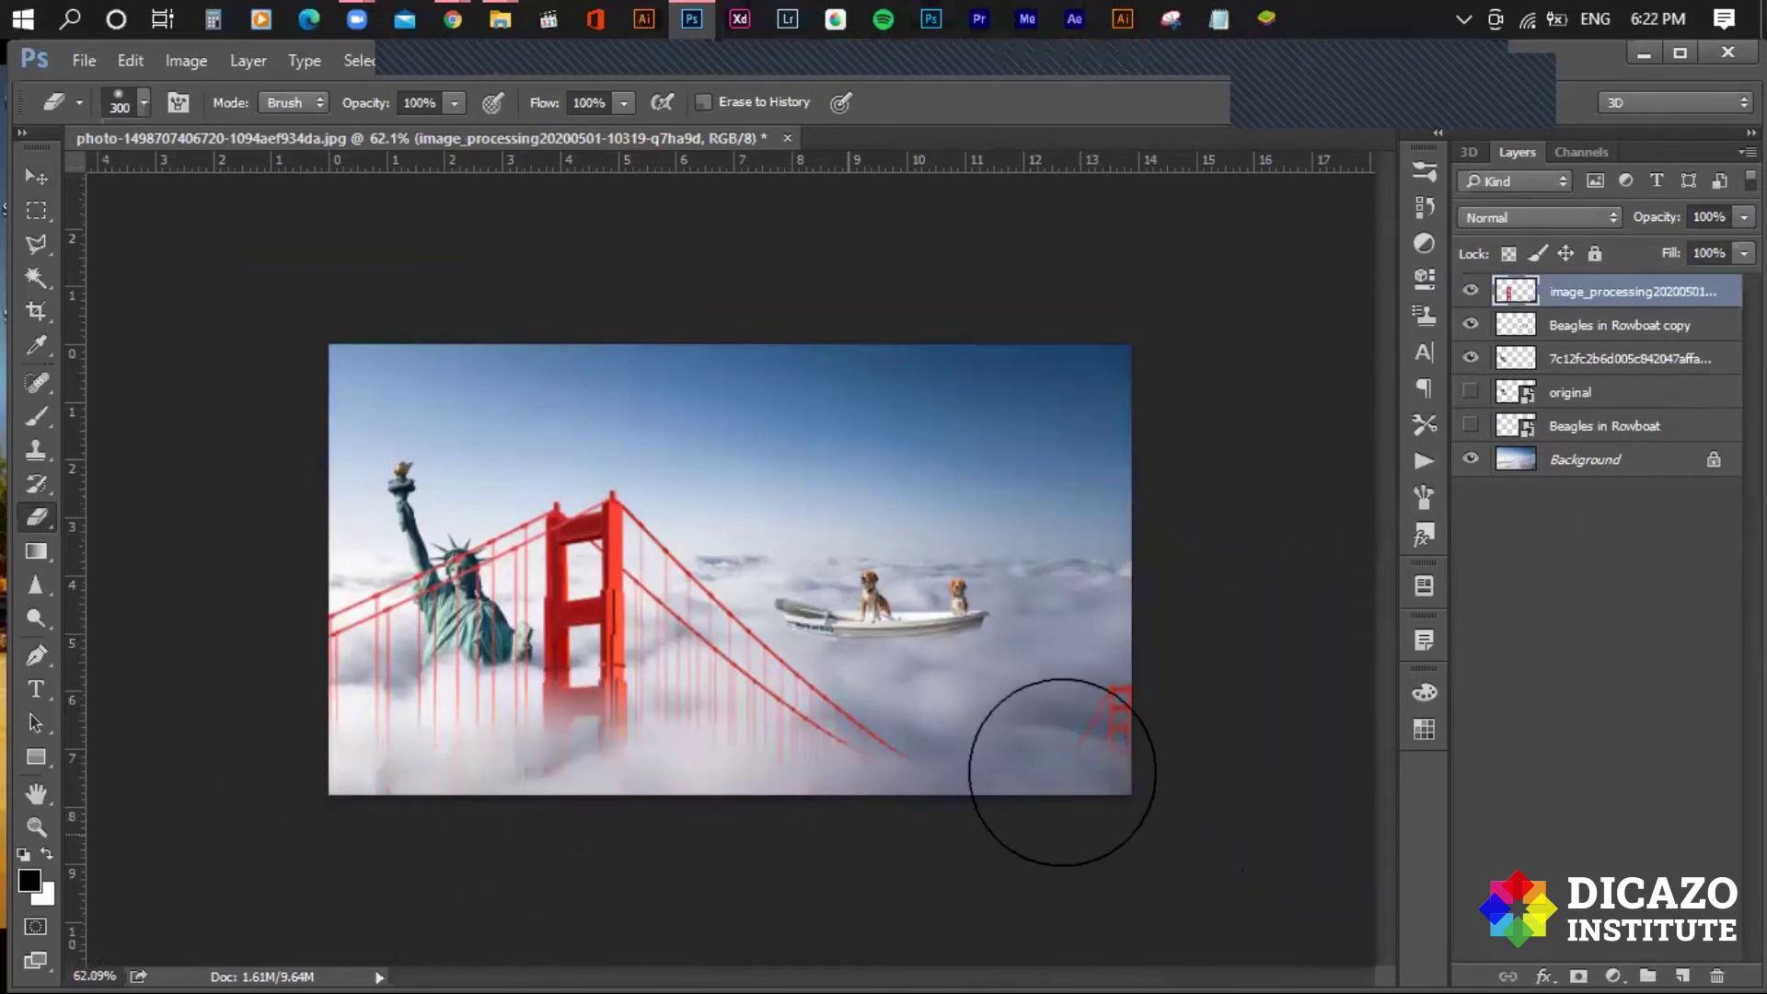
key(bracketleft)
key(bracketleft)
key(bracketleft)
mouse_move(678, 737)
mouse_down()
mouse_move(359, 730)
mouse_move(317, 663)
mouse_move(414, 631)
mouse_up()
key(bracketleft)
key(bracketleft)
key(bracketleft)
key(bracketleft)
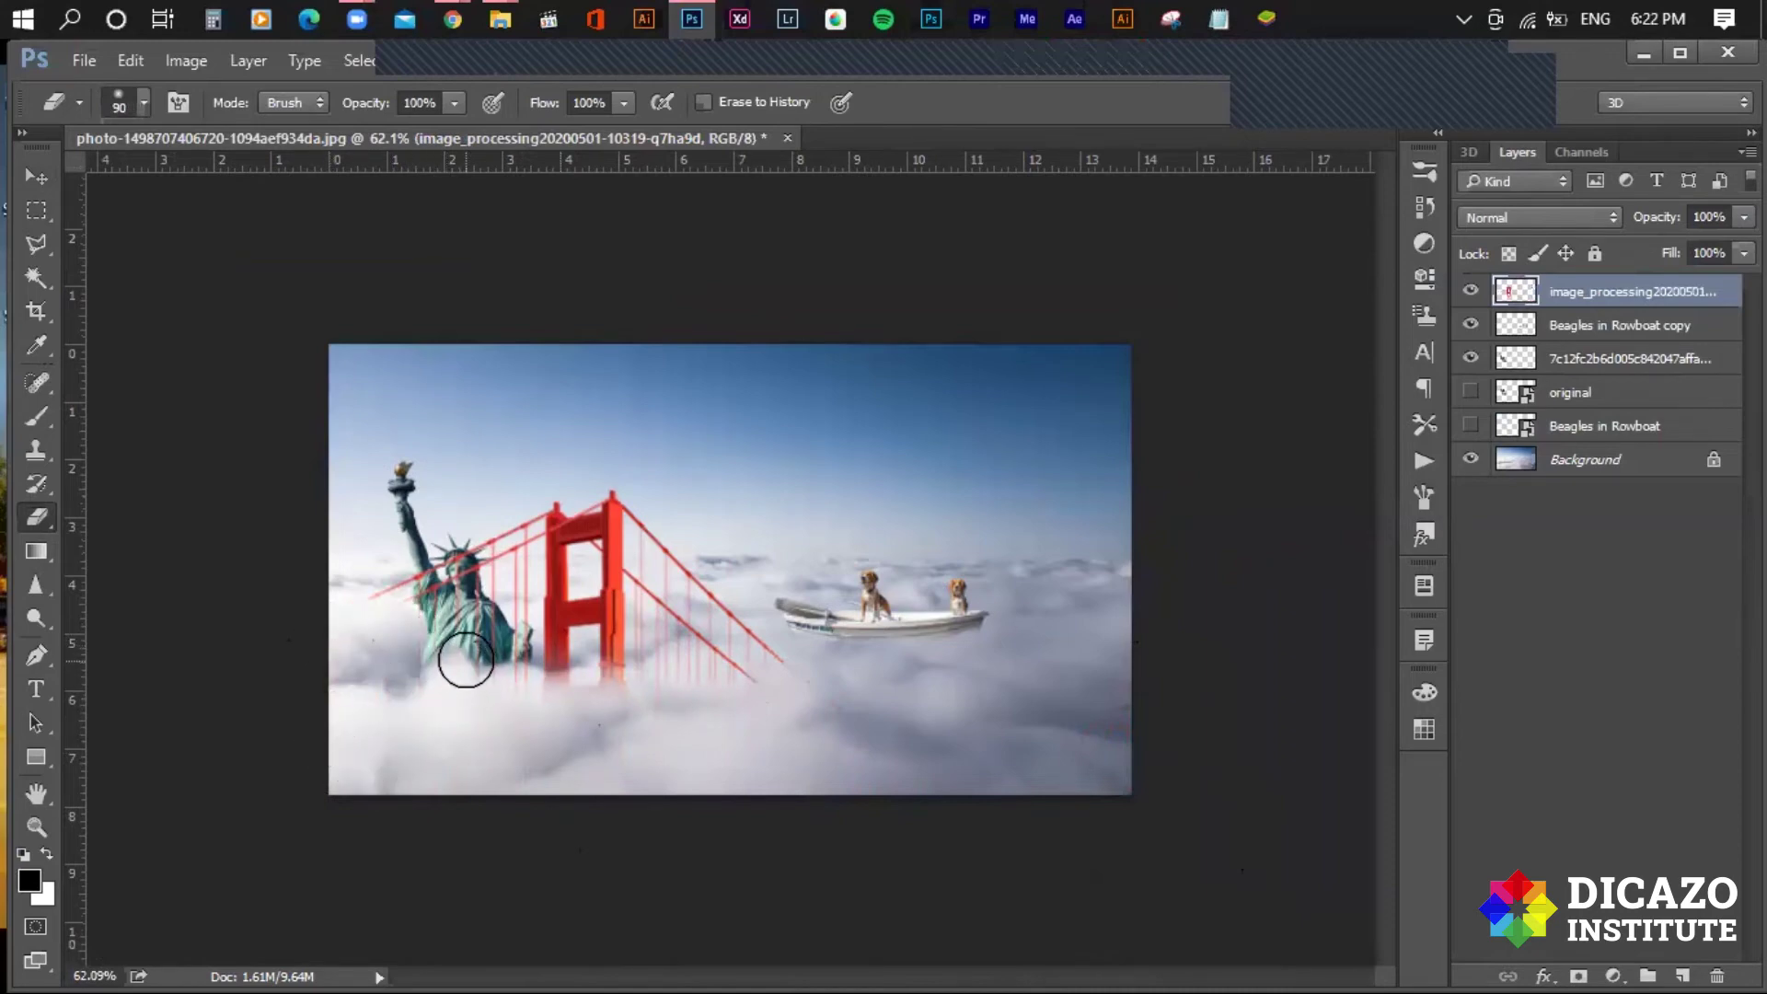
scroll(488, 700, up, 5)
scroll(501, 809, down, 2)
mouse_move(420, 795)
mouse_down()
mouse_move(513, 749)
mouse_move(402, 709)
mouse_move(583, 663)
mouse_move(930, 745)
mouse_move(907, 757)
mouse_move(789, 678)
mouse_move(870, 750)
mouse_move(855, 698)
mouse_move(994, 746)
mouse_move(903, 631)
mouse_move(927, 712)
mouse_move(903, 675)
mouse_move(753, 635)
mouse_move(765, 645)
mouse_move(745, 616)
mouse_move(757, 698)
mouse_move(660, 613)
mouse_move(611, 686)
mouse_move(540, 675)
mouse_move(692, 632)
mouse_up()
key(bracketleft)
key(bracketleft)
key(bracketleft)
Fade the red tower legs further and shrink the eraser to 20.
drag(516, 611, 643, 619)
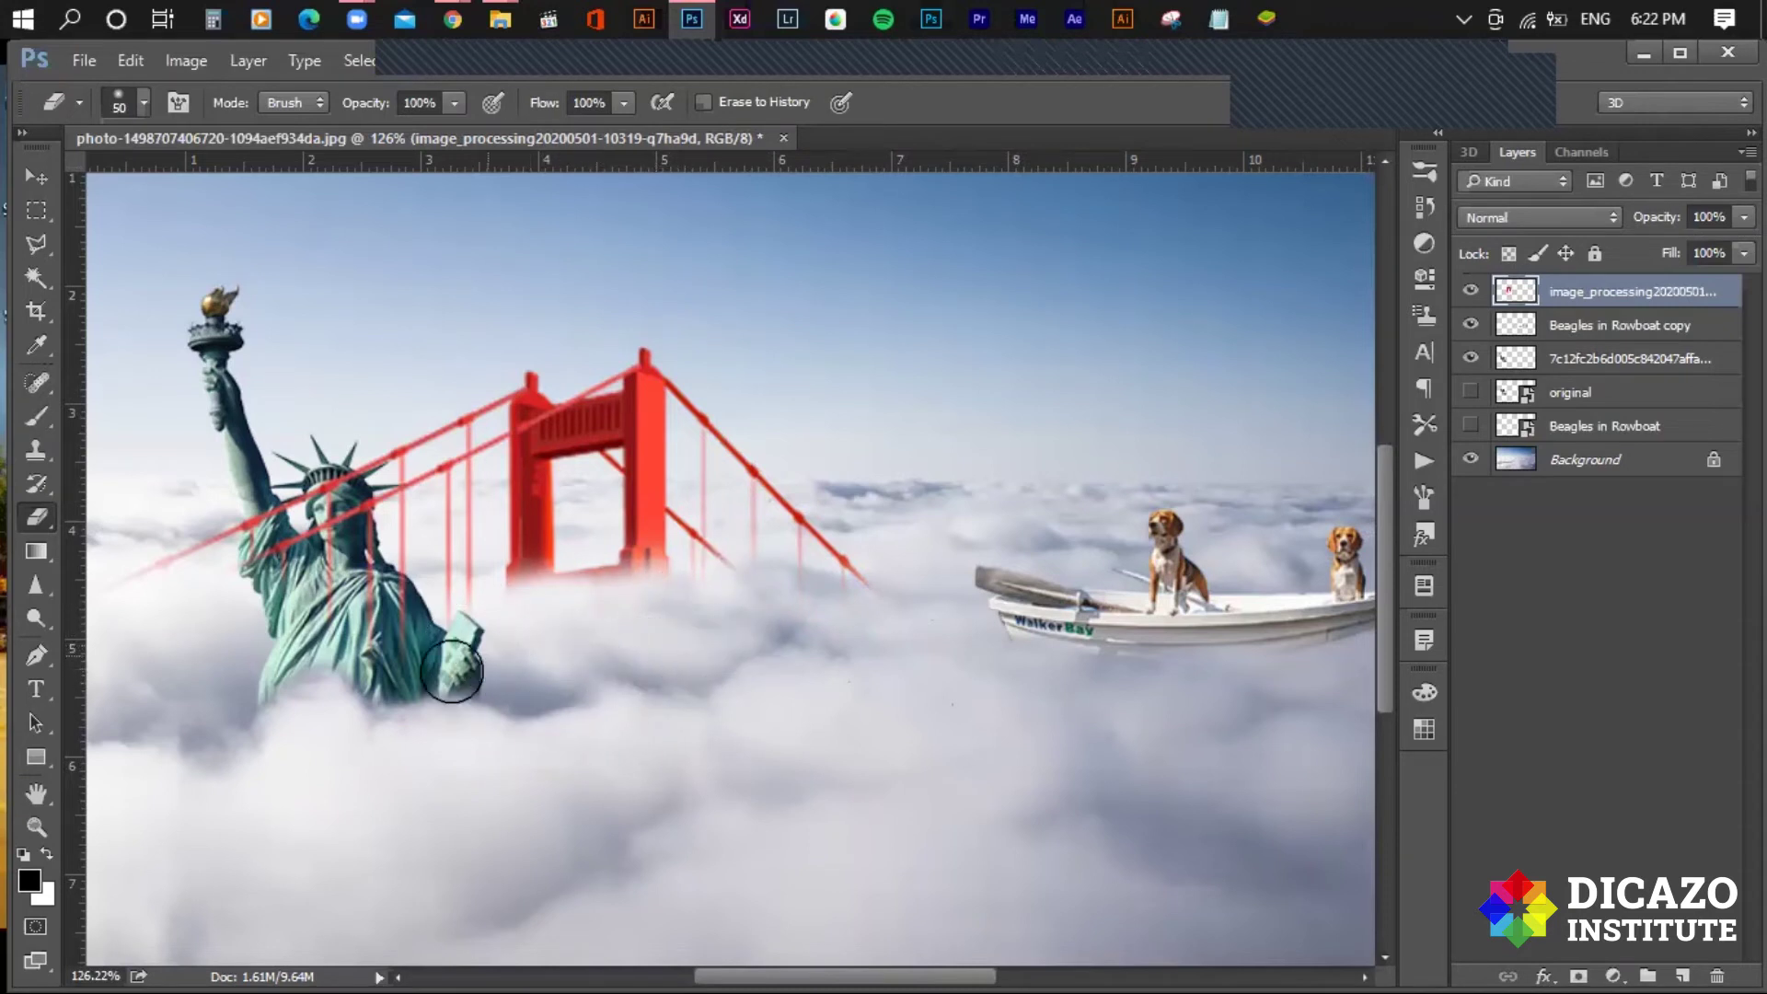
scroll(213, 591, up, 2)
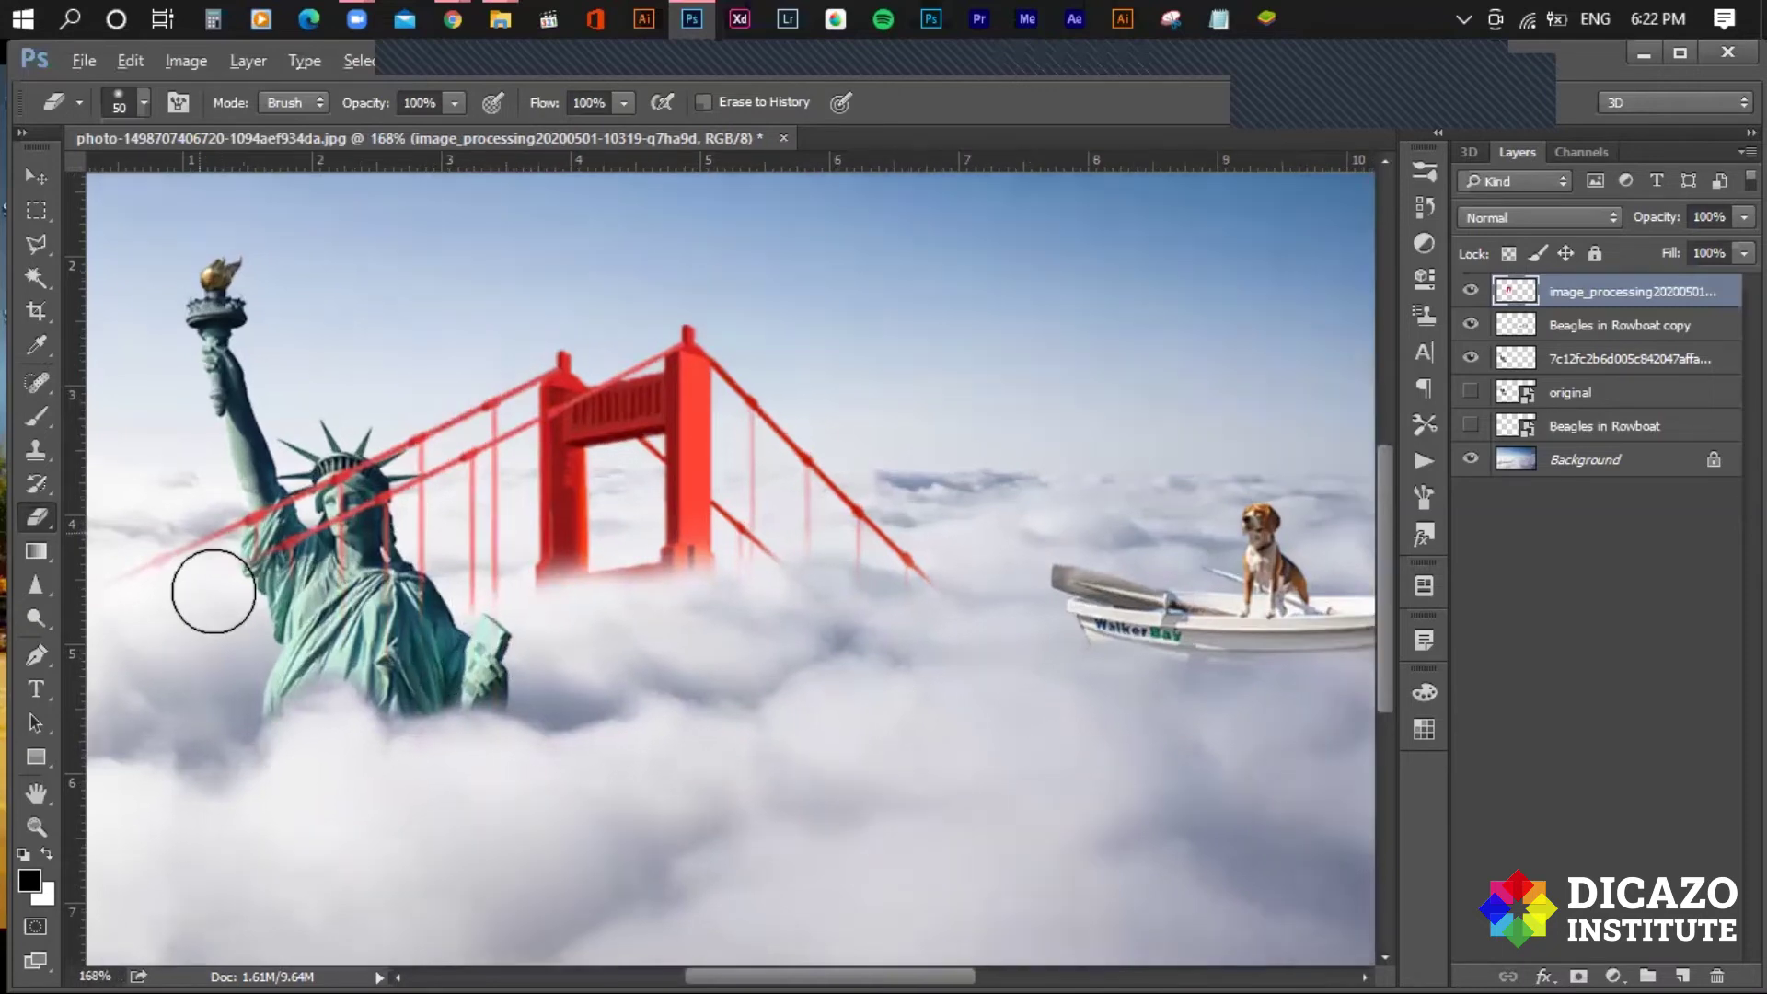
scroll(212, 591, up, 2)
scroll(212, 591, up, 1)
key(bracketleft)
key(bracketleft)
key(bracketleft)
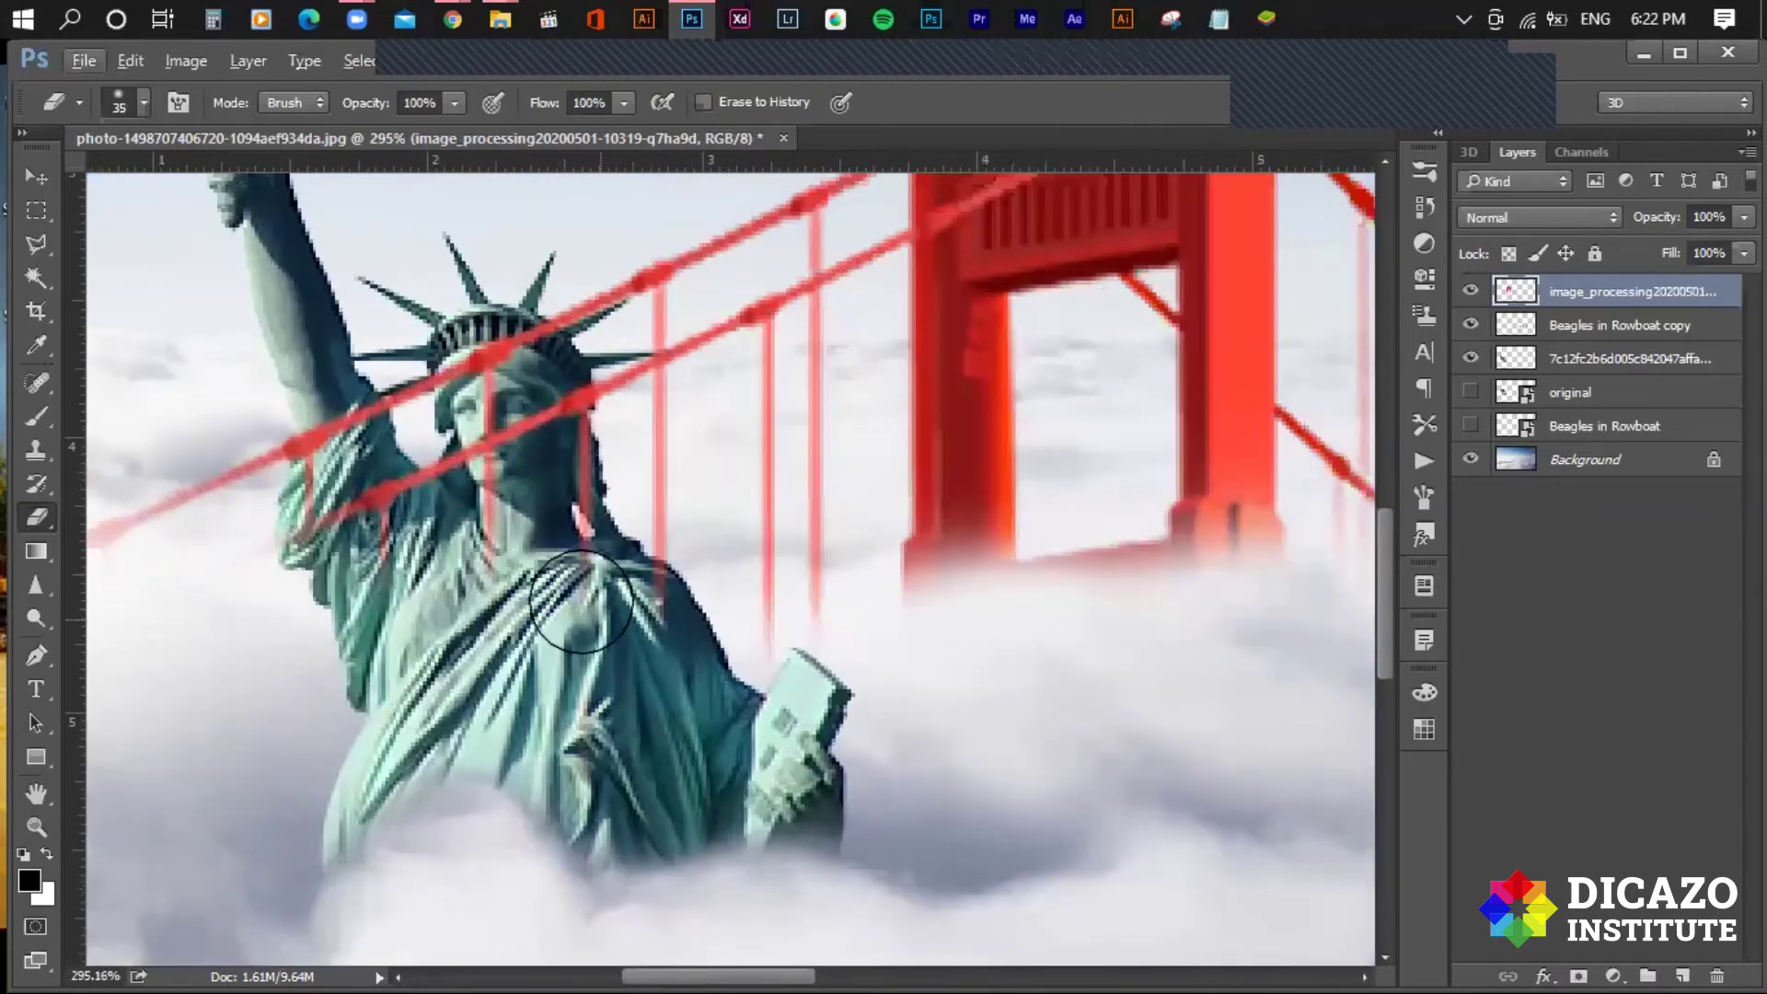
key(bracketleft)
key(bracketleft)
key(bracketleft)
Erase the red cable over the statue's crown, neck, left shoulder and raised arm.
drag(489, 350, 530, 355)
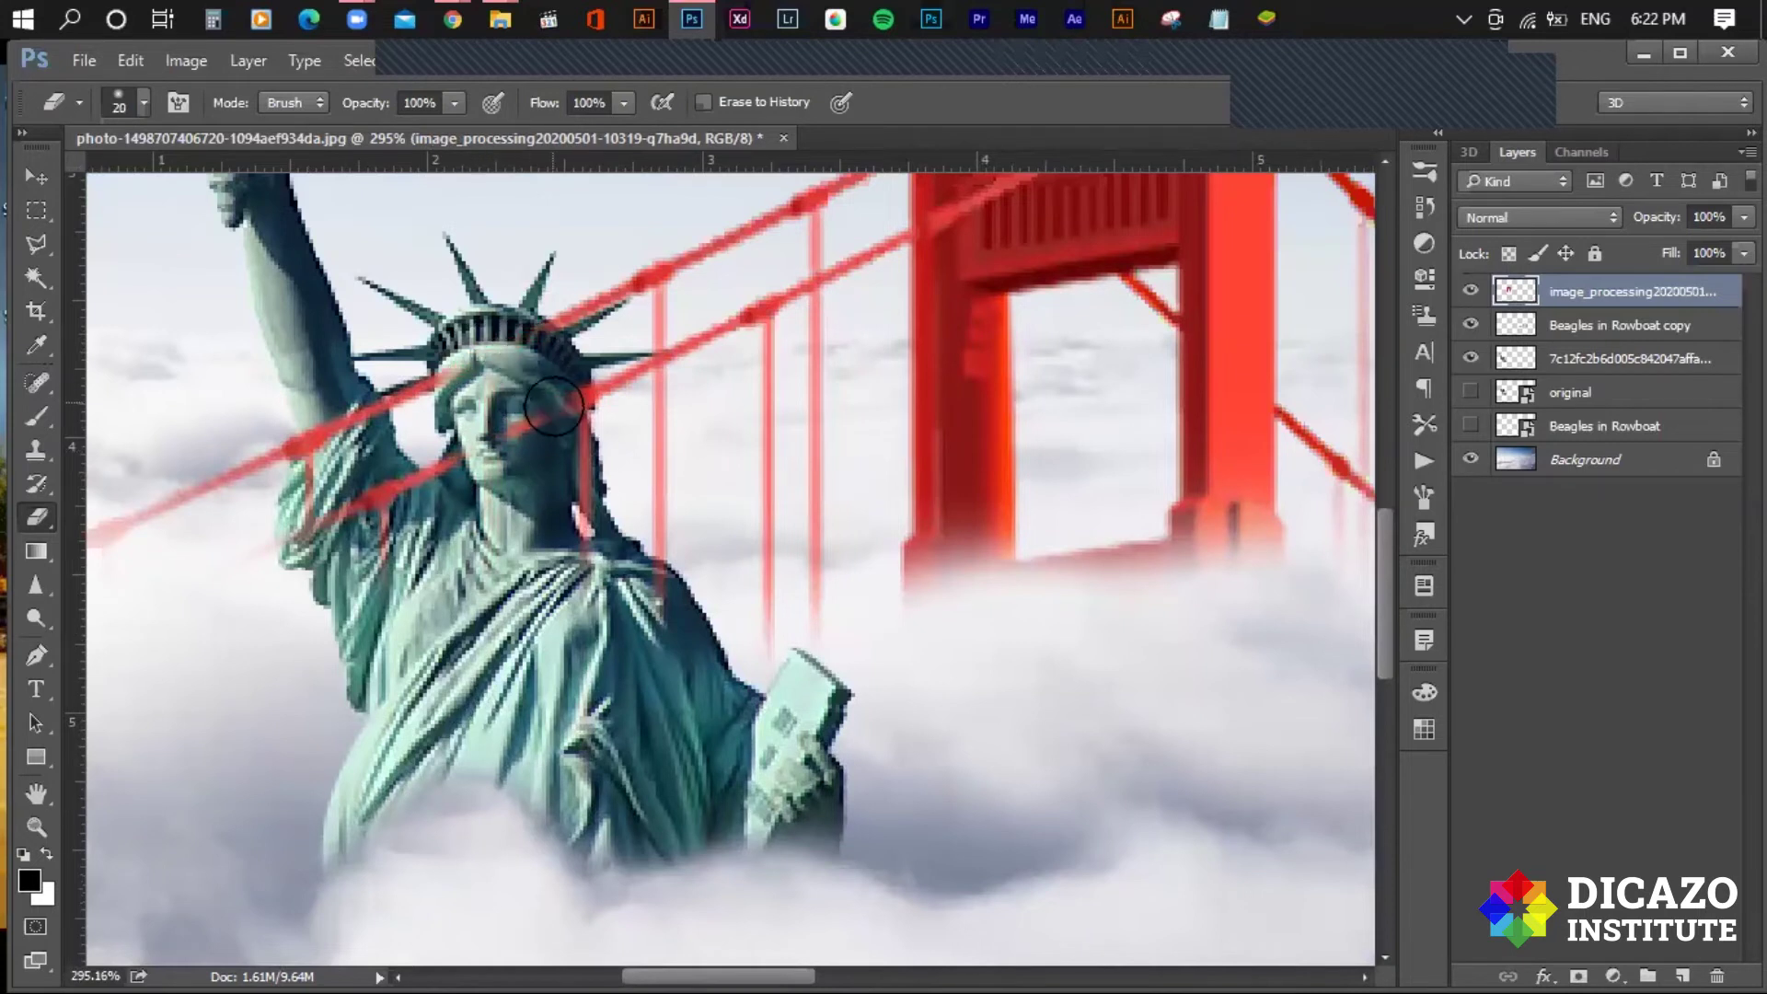
drag(558, 492, 594, 581)
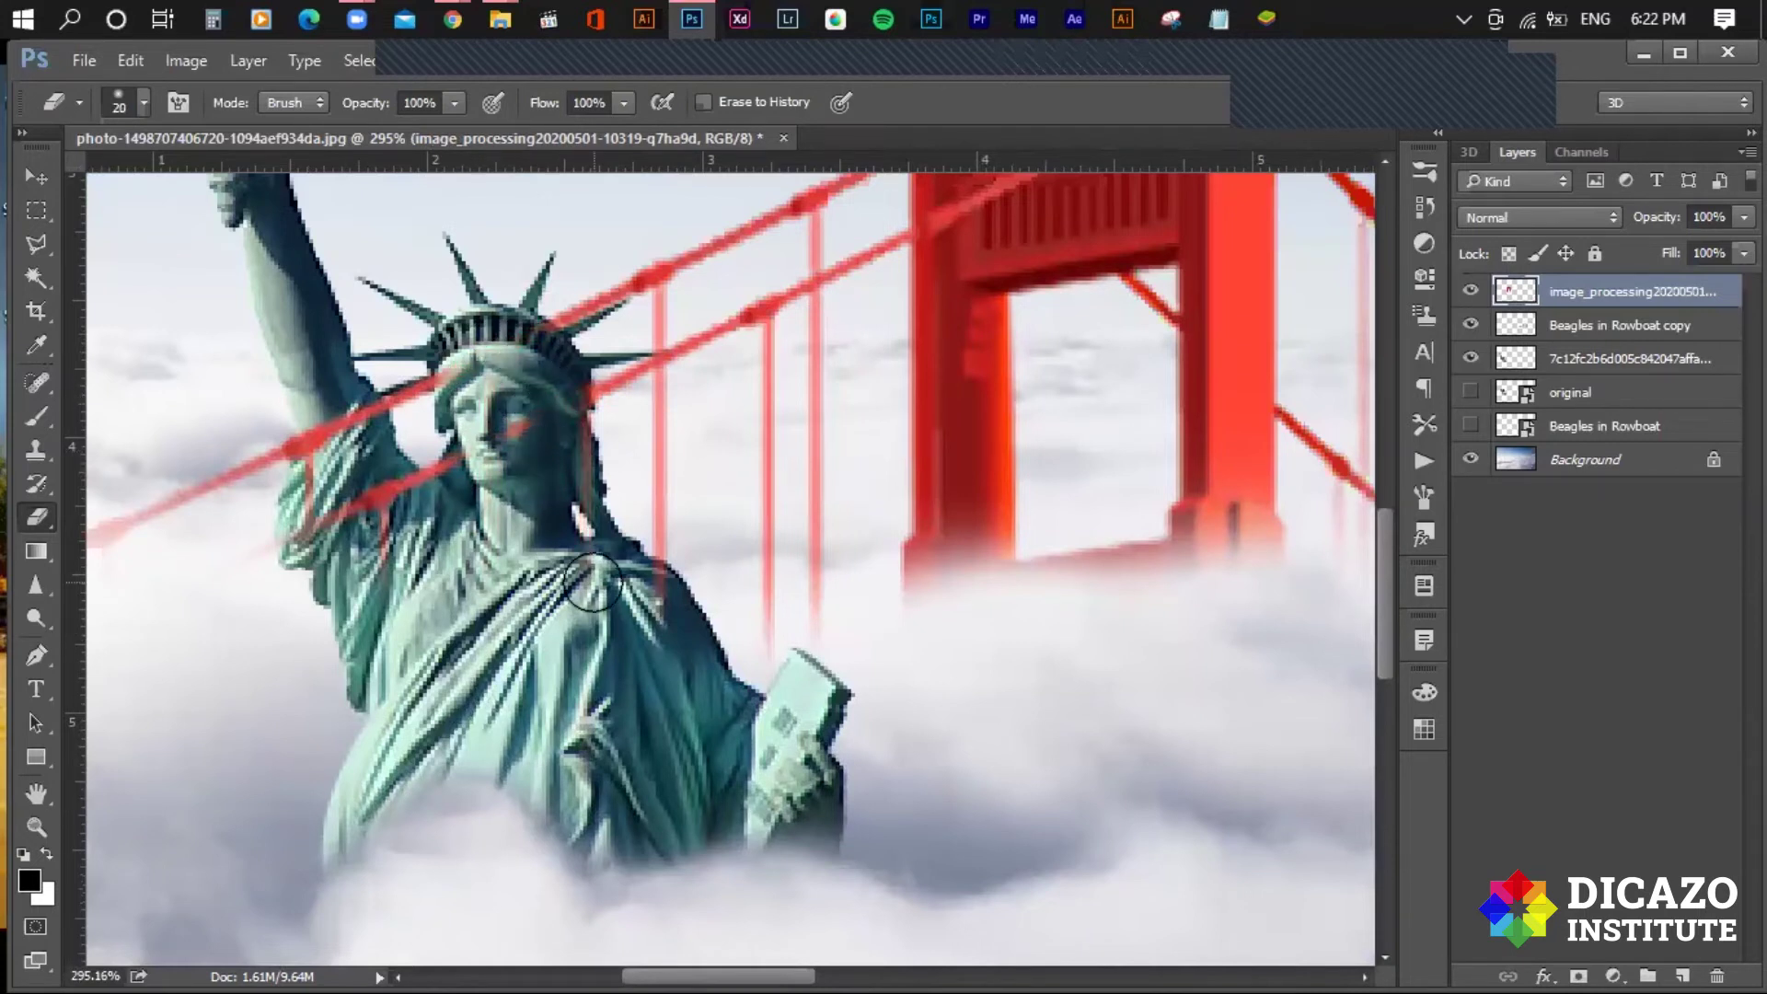
drag(468, 480, 341, 523)
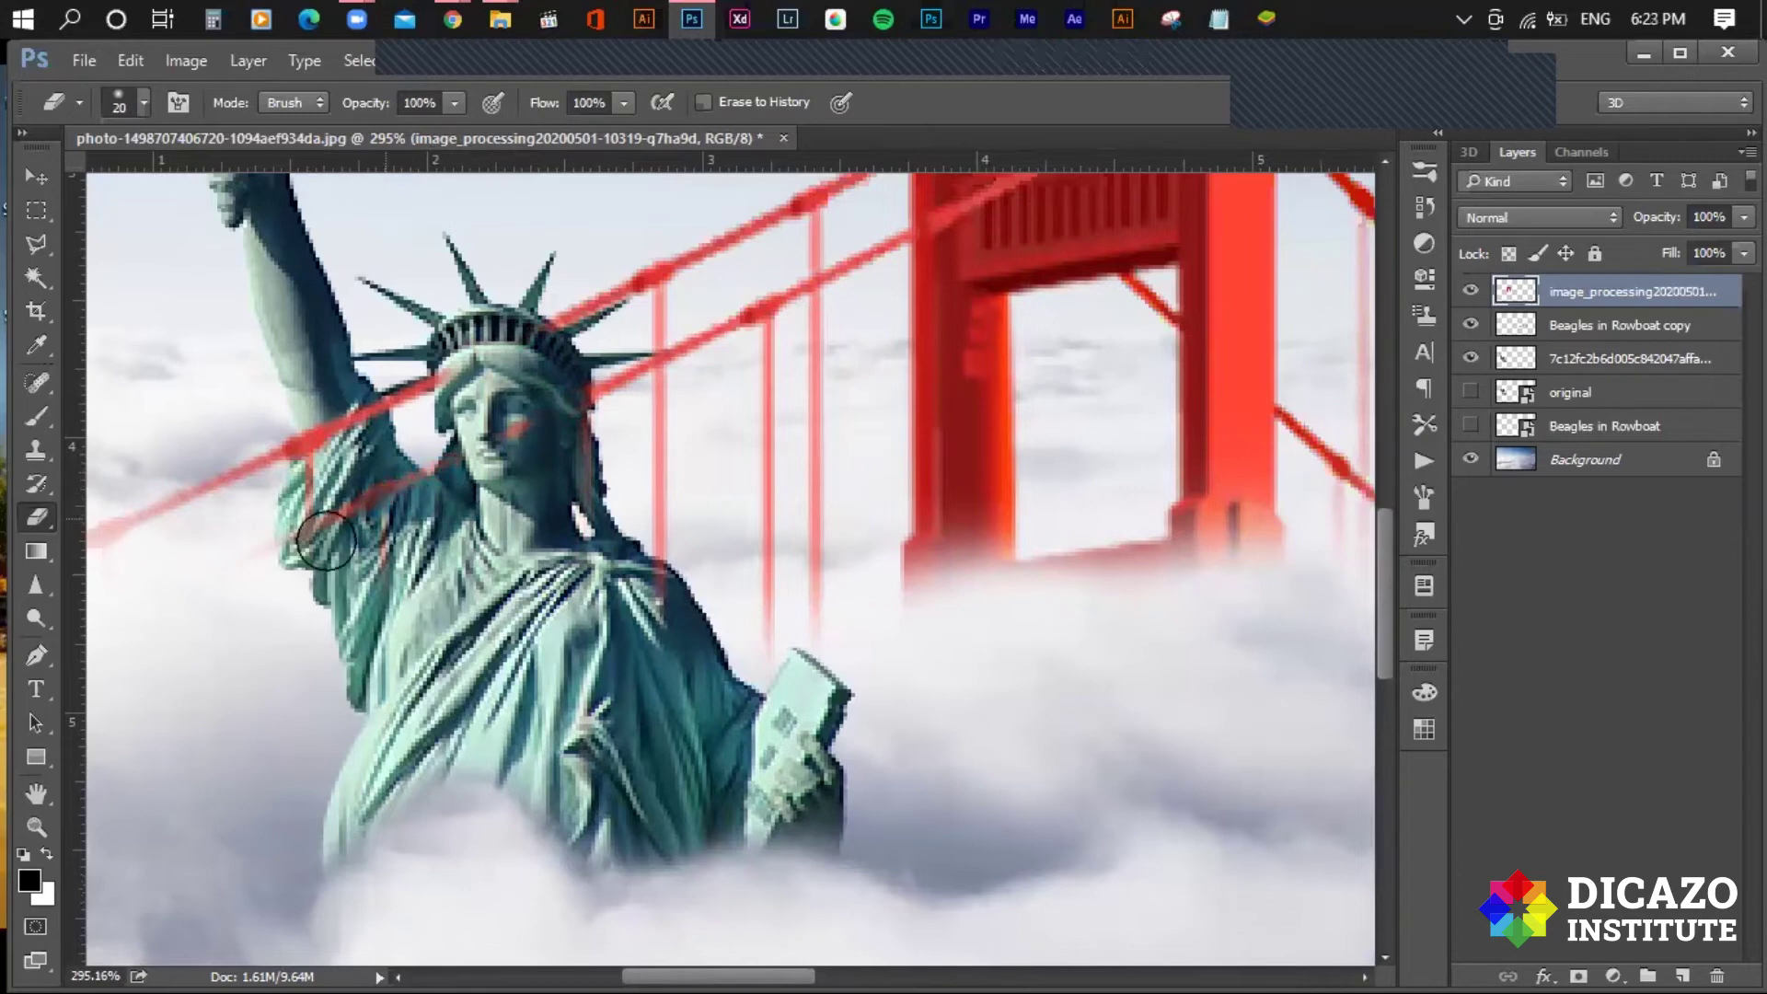
drag(530, 594, 807, 621)
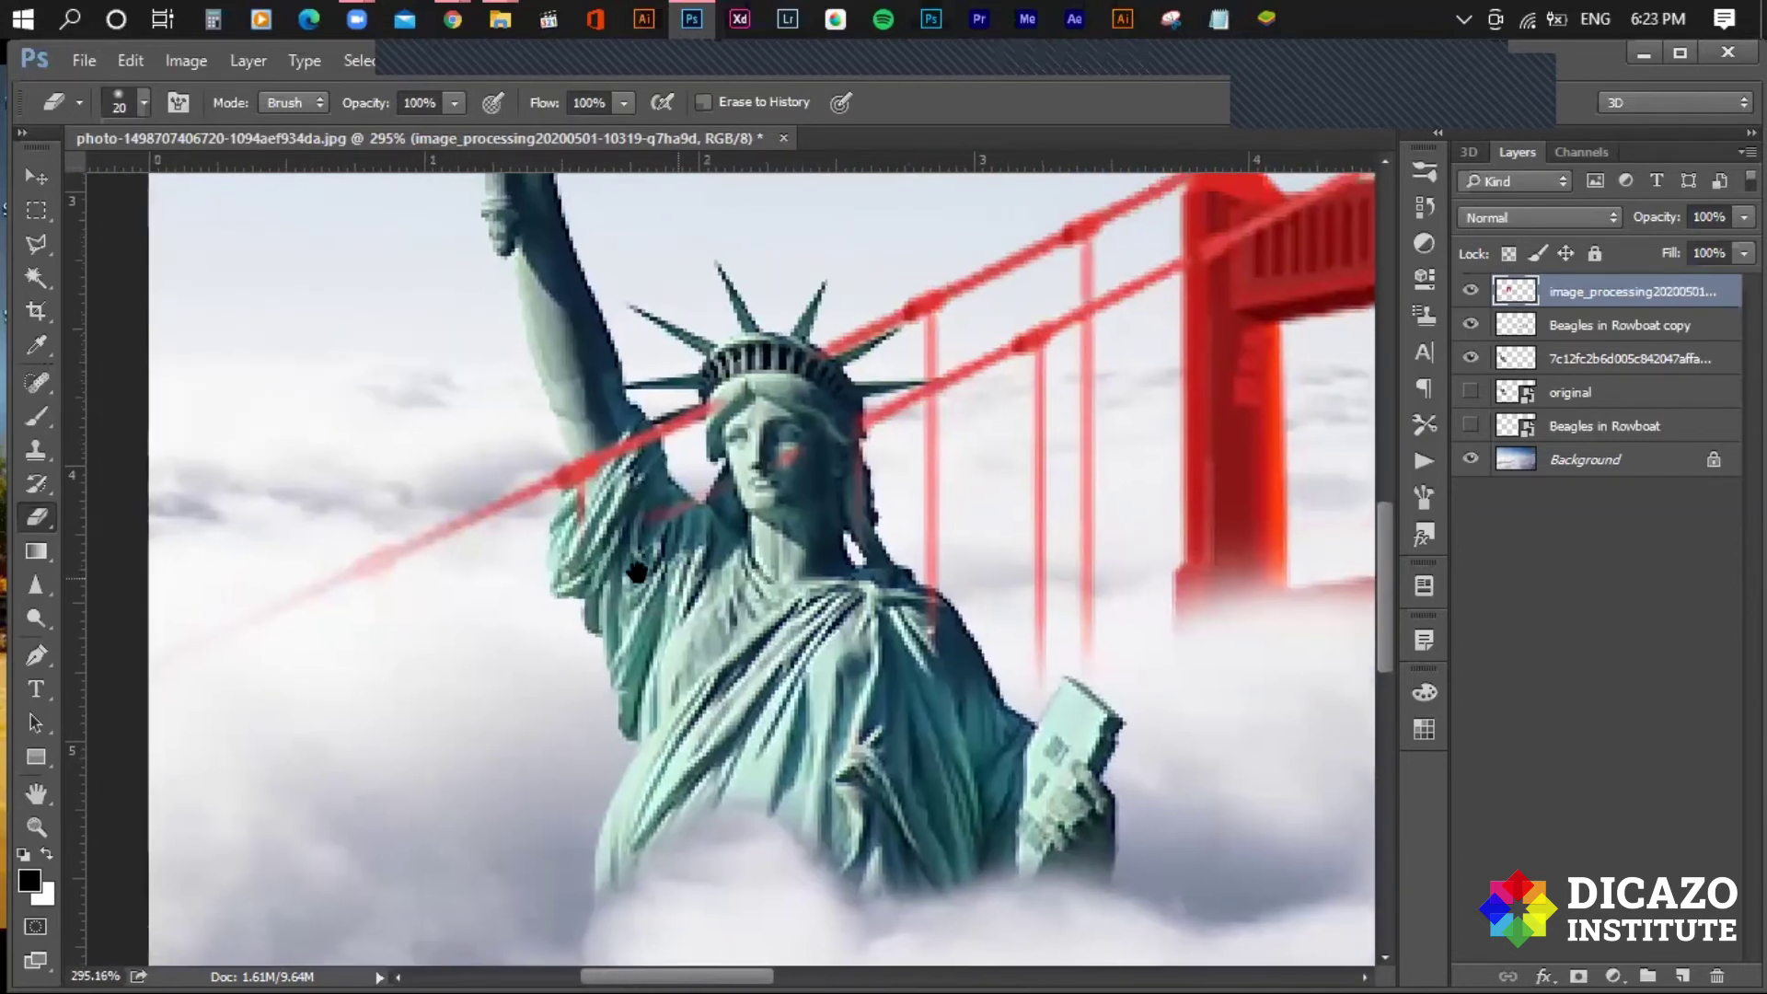
drag(316, 599, 418, 583)
drag(583, 497, 623, 452)
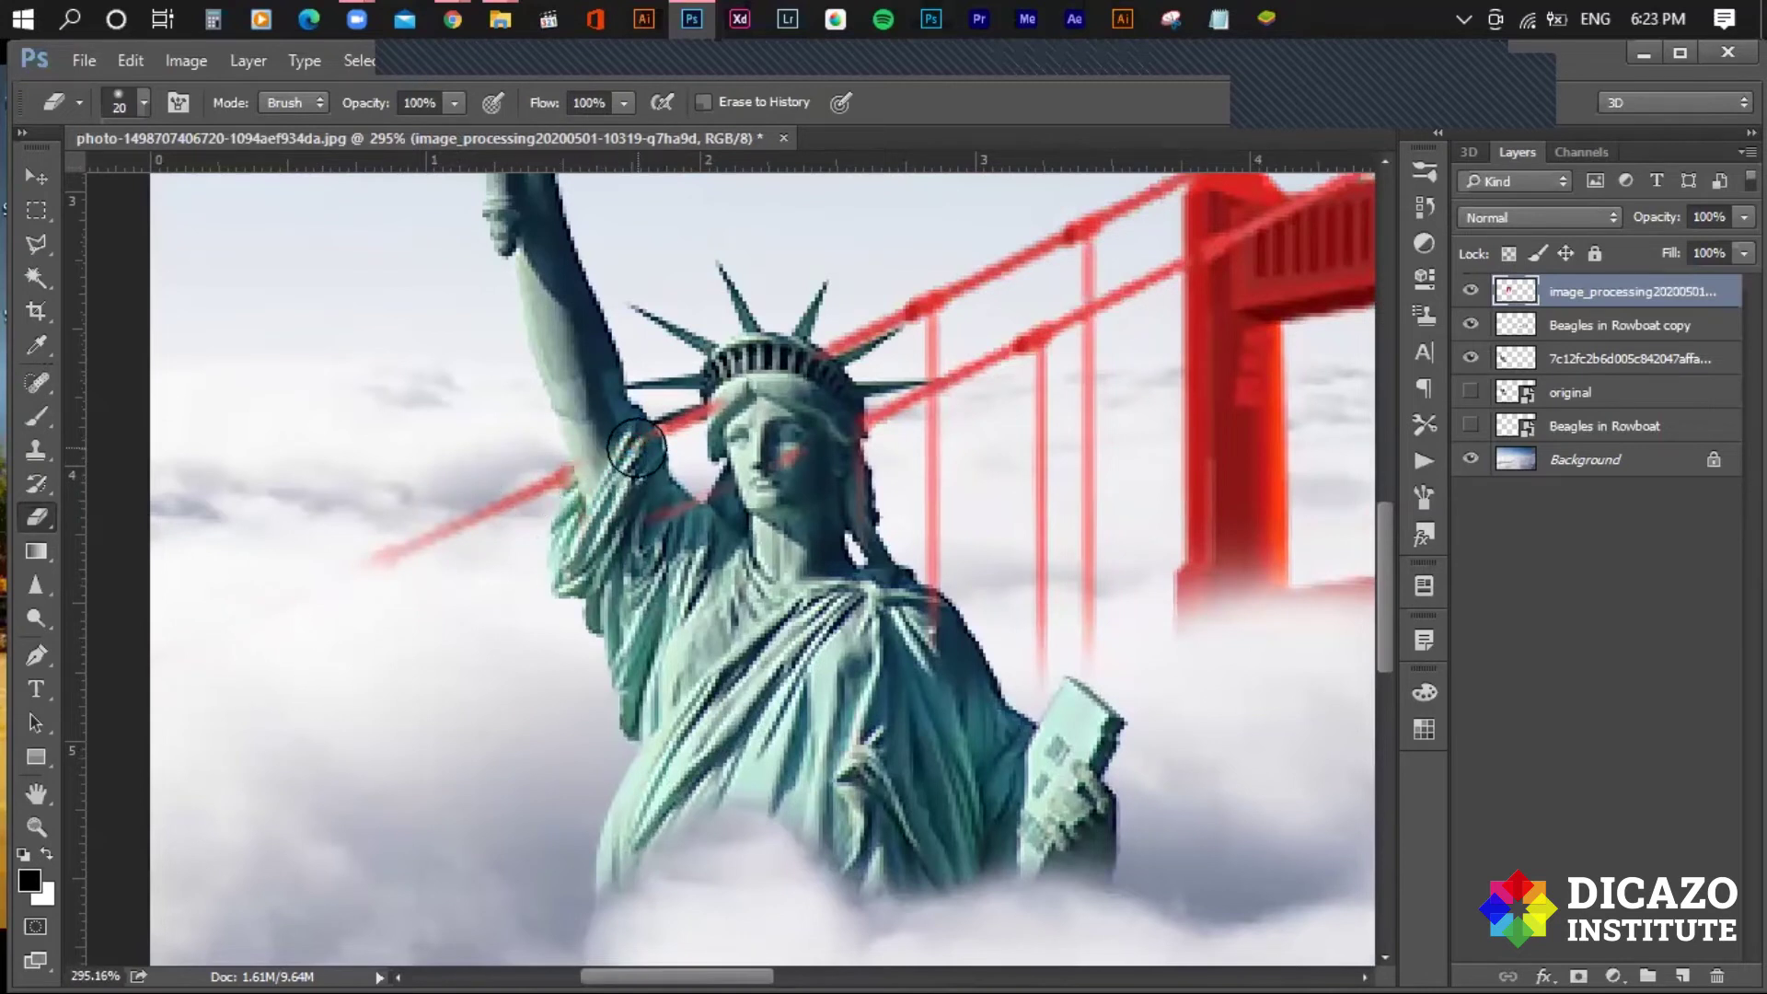
With a finer eraser, remove the remaining red streak across the statue's arm.
scroll(654, 417, up, 1)
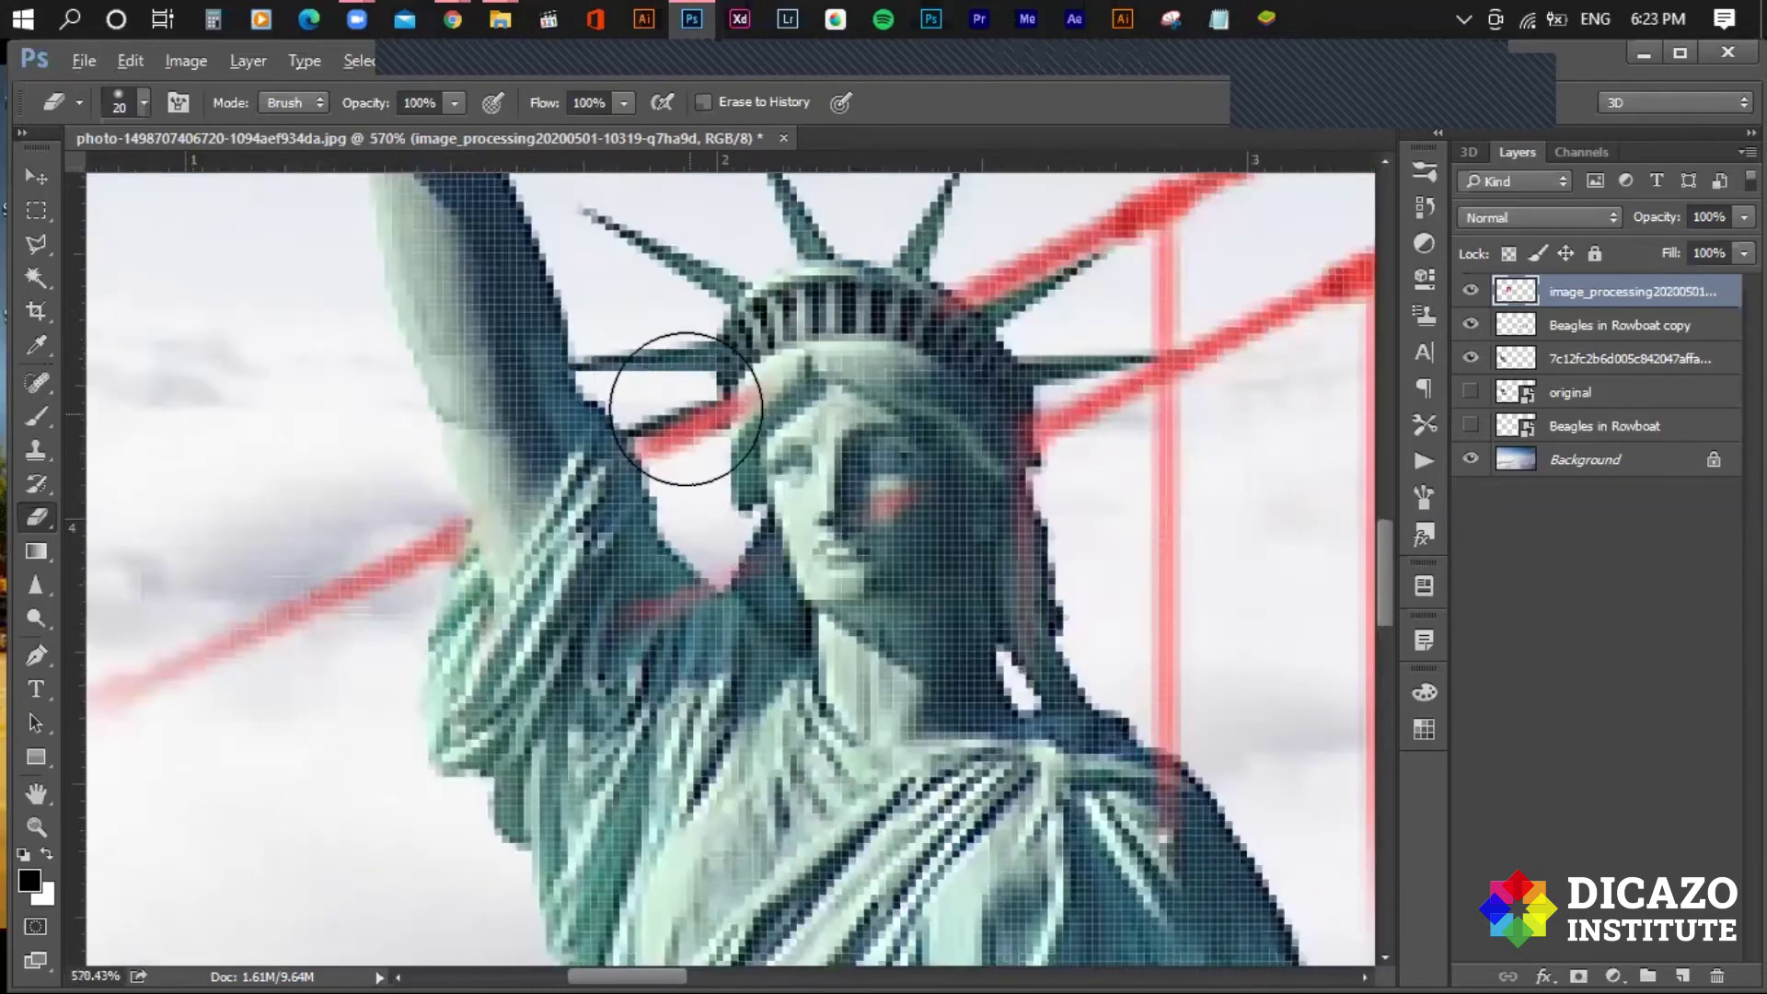
scroll(681, 409, up, 1)
key(bracketleft)
key(bracketleft)
scroll(710, 406, up, 1)
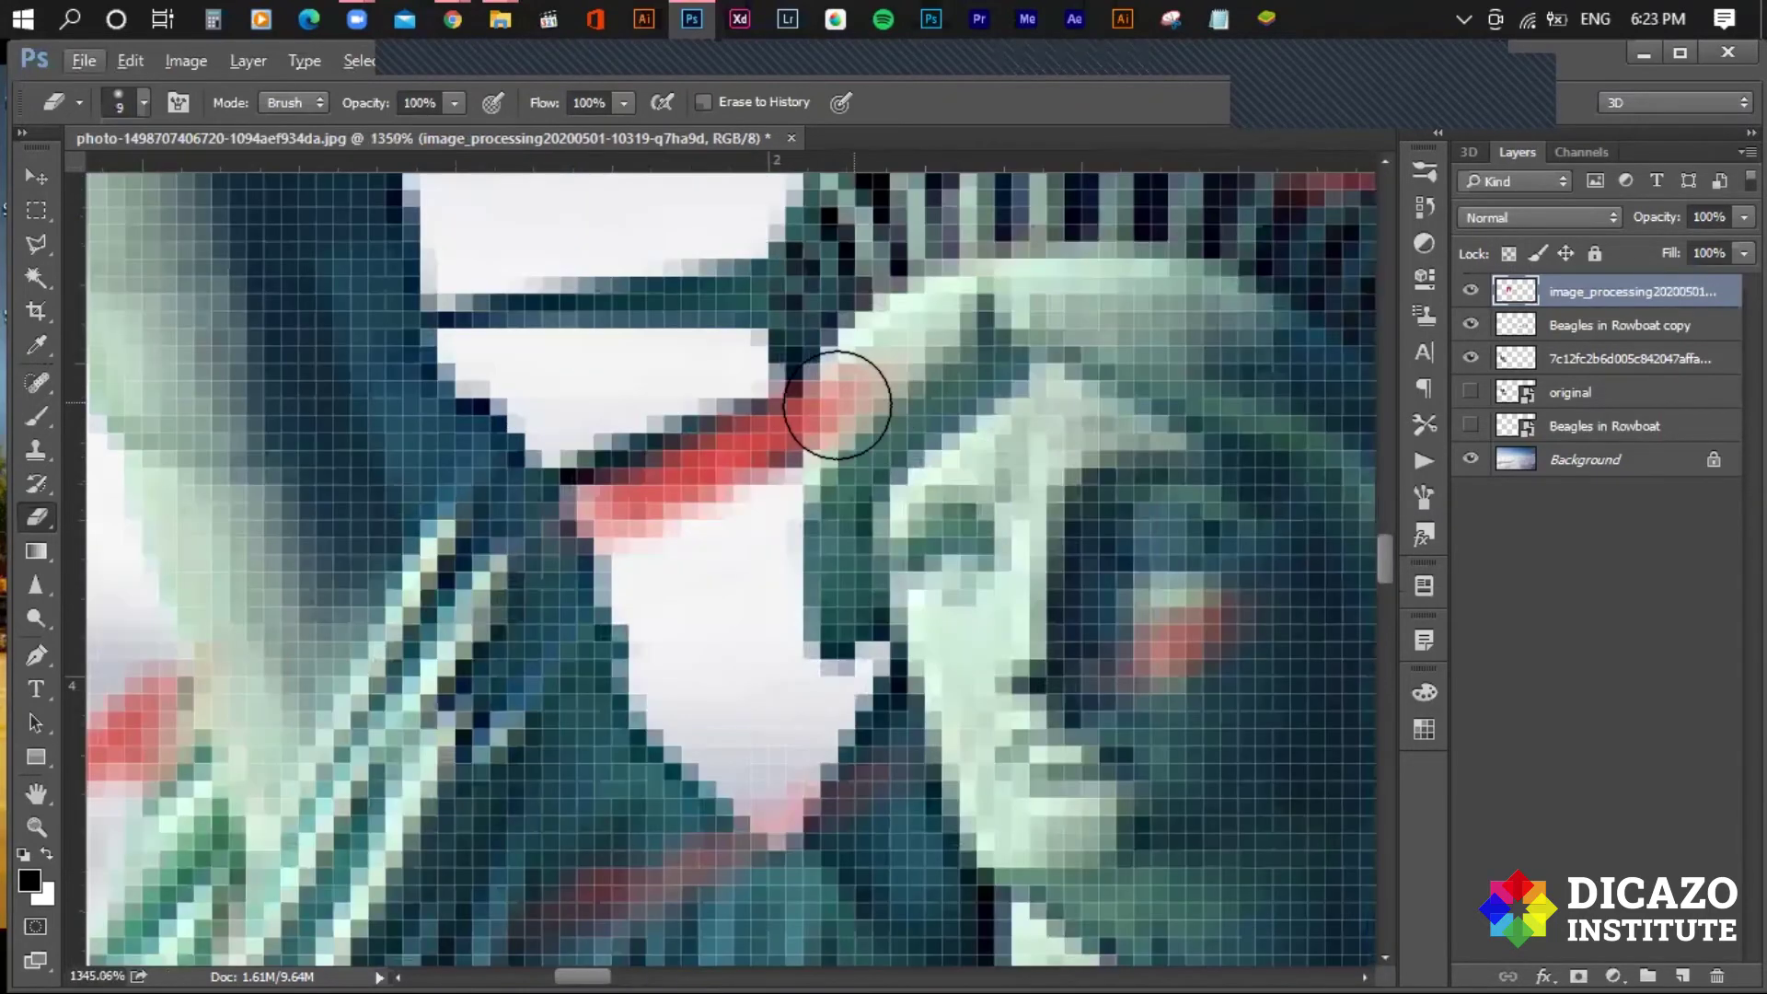
key(bracketleft)
key(bracketleft)
key(bracketleft)
drag(830, 414, 721, 449)
drag(601, 475, 714, 464)
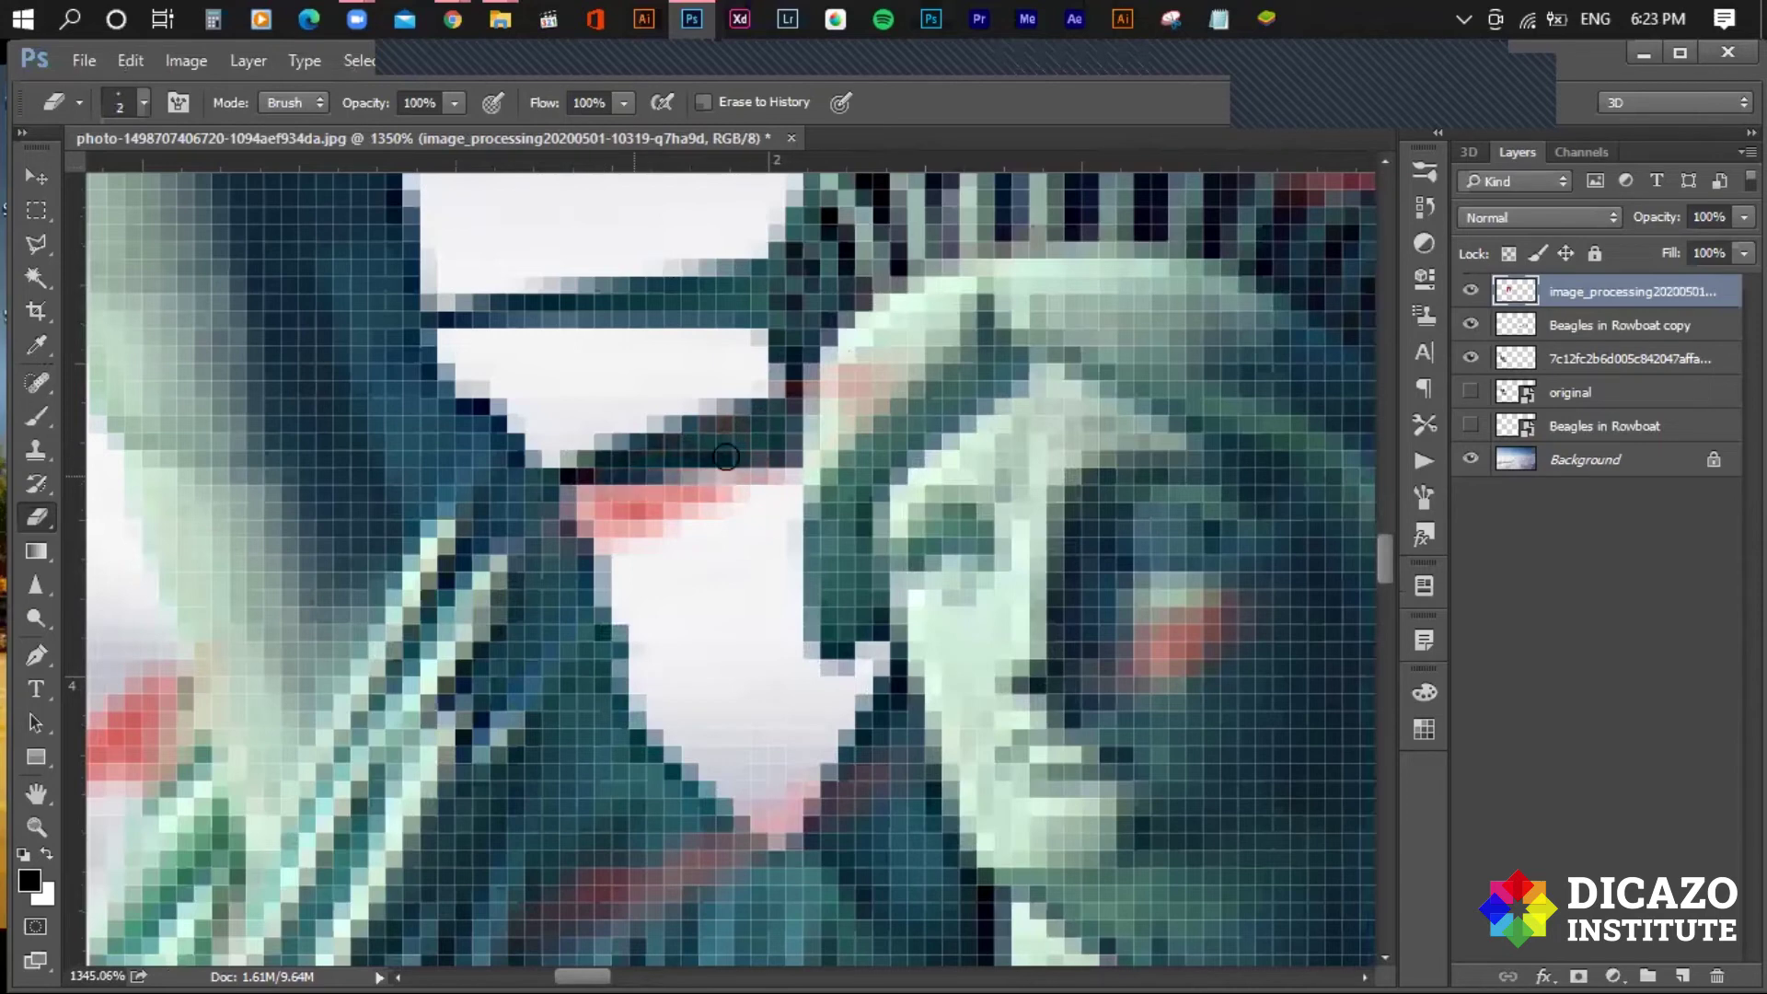
scroll(802, 472, down, 5)
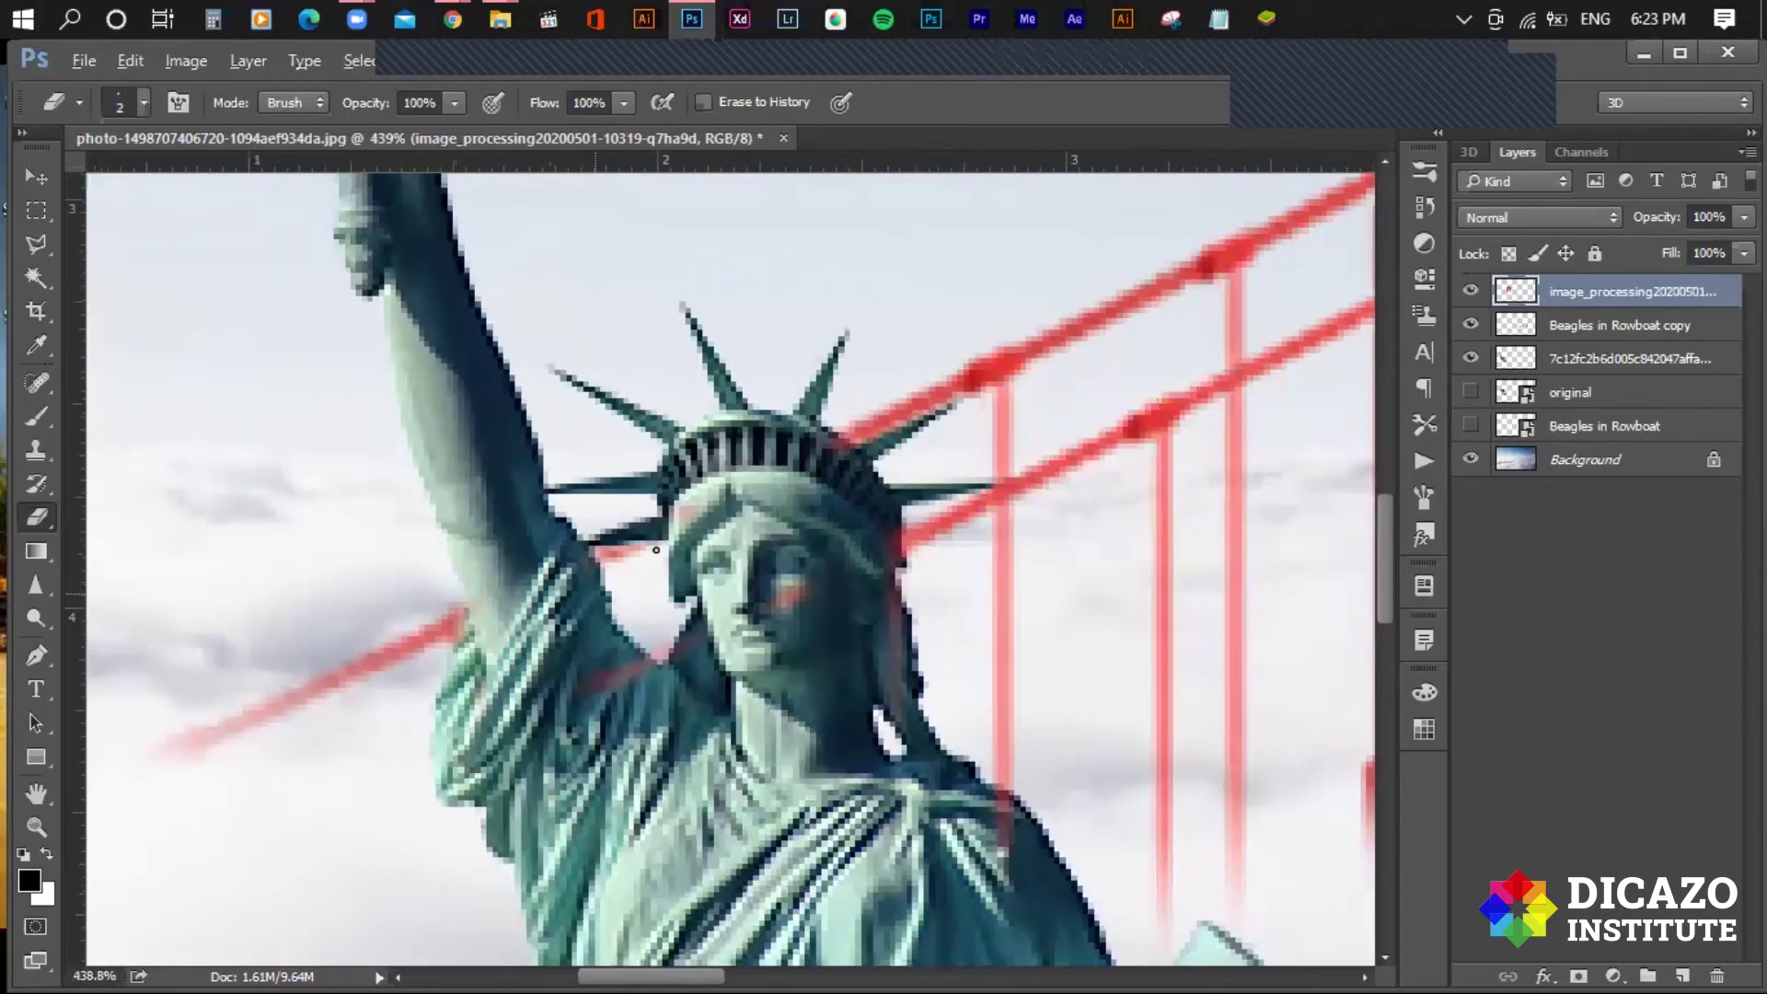
scroll(656, 549, down, 2)
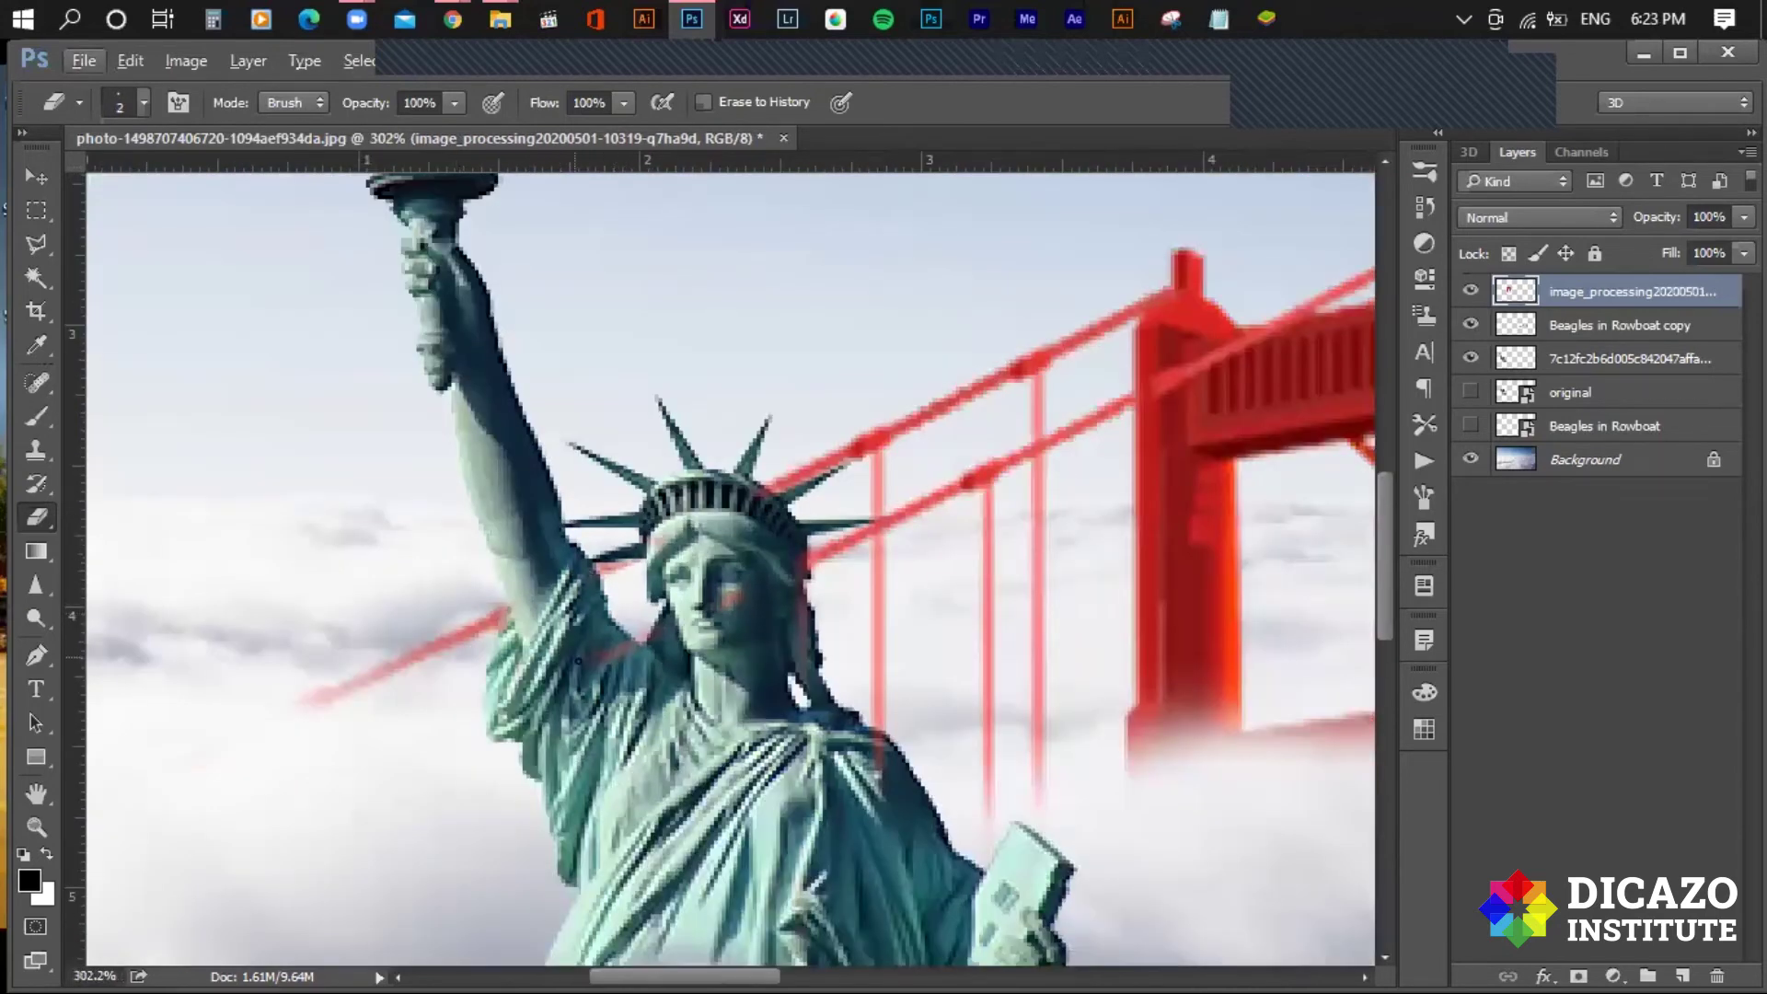
scroll(894, 472, up, 4)
scroll(745, 511, up, 4)
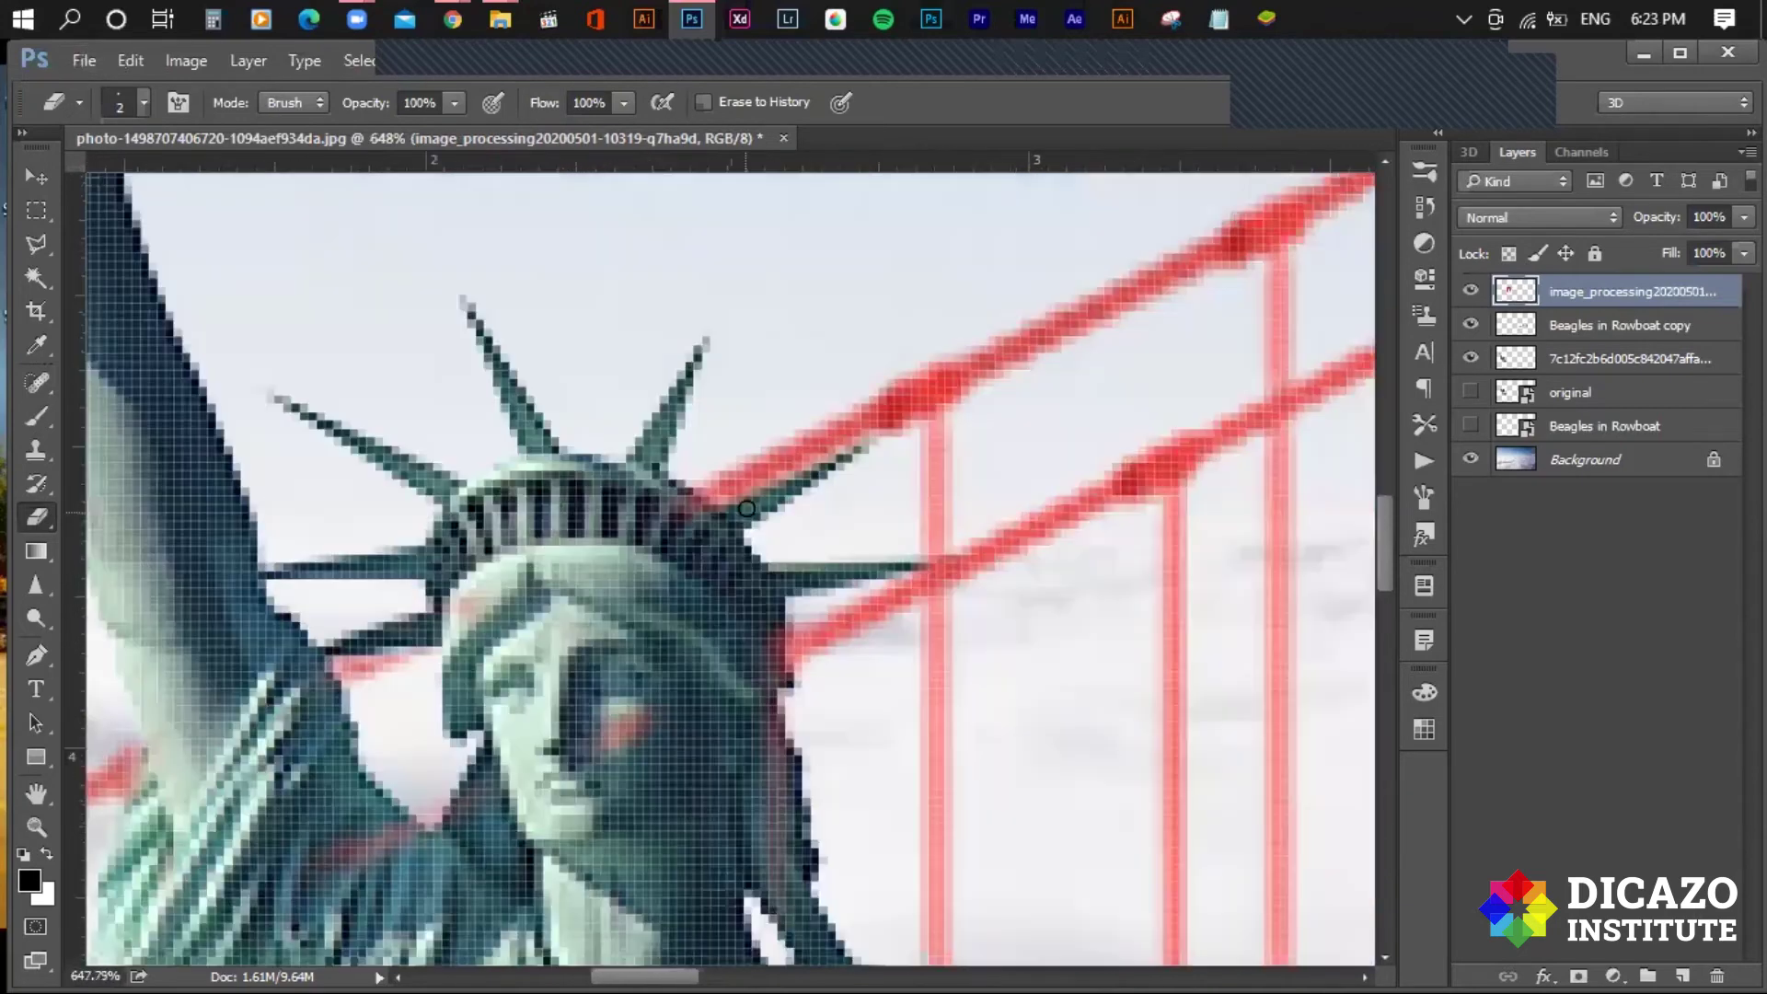
scroll(727, 516, up, 4)
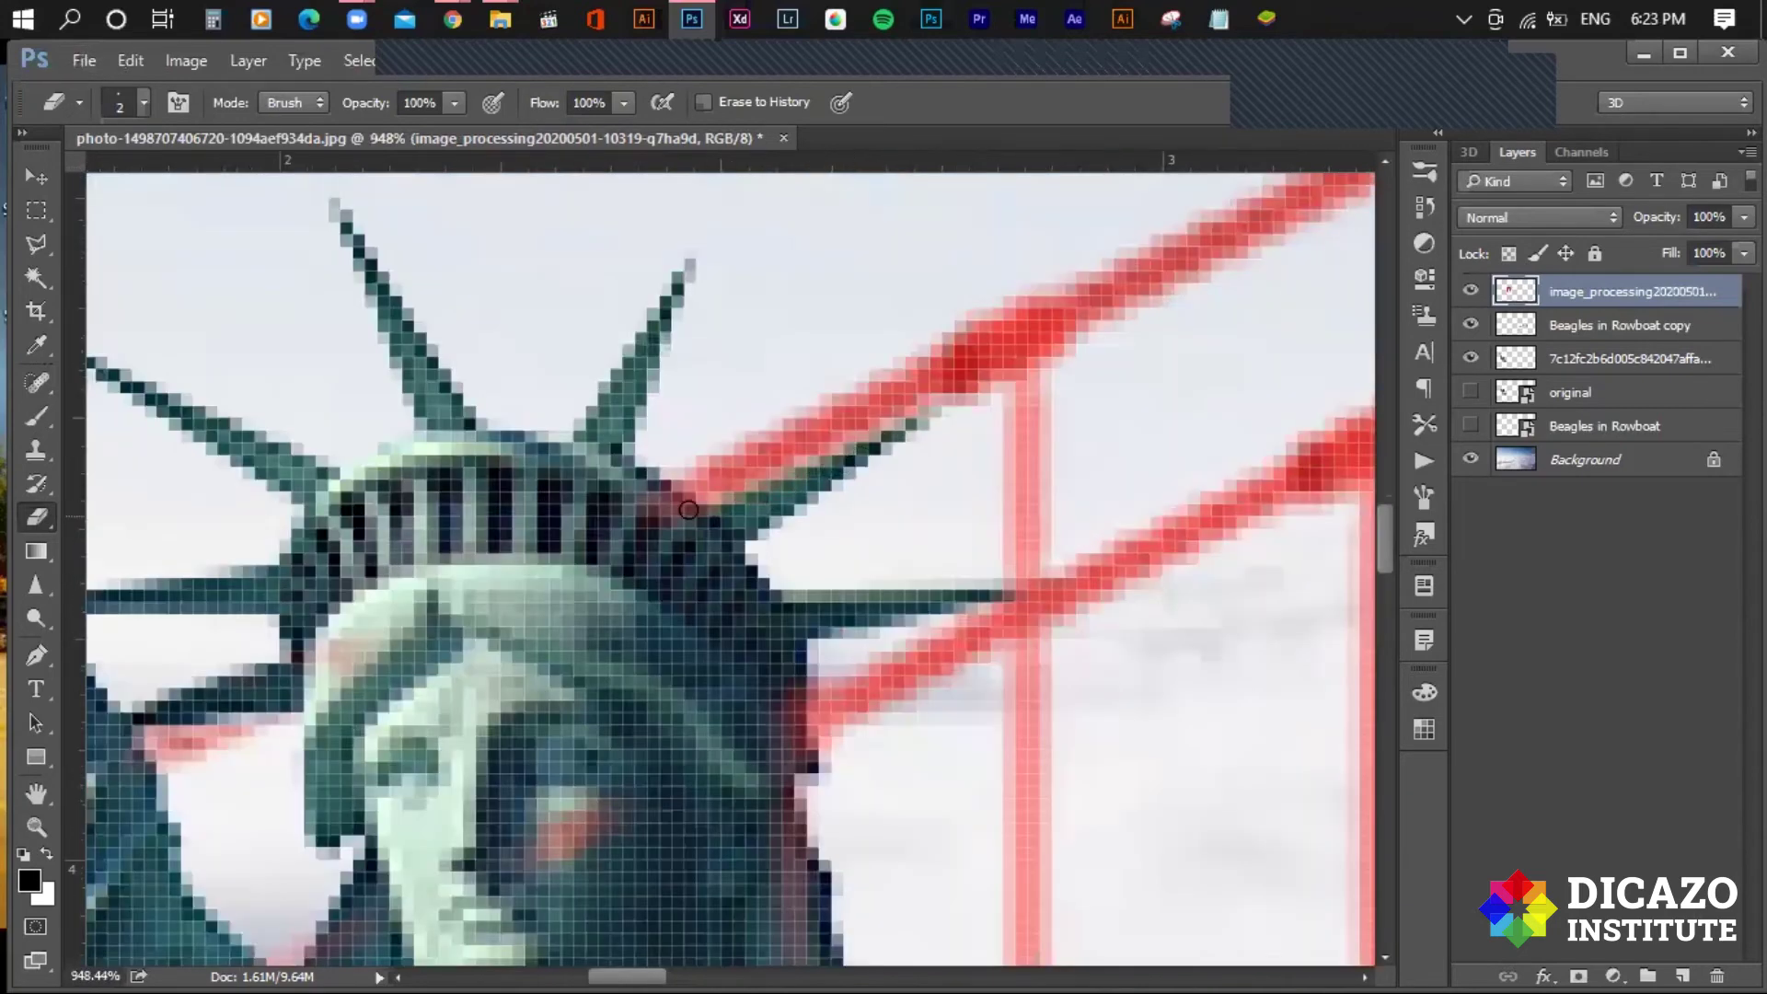
scroll(657, 494, down, 2)
scroll(856, 596, up, 2)
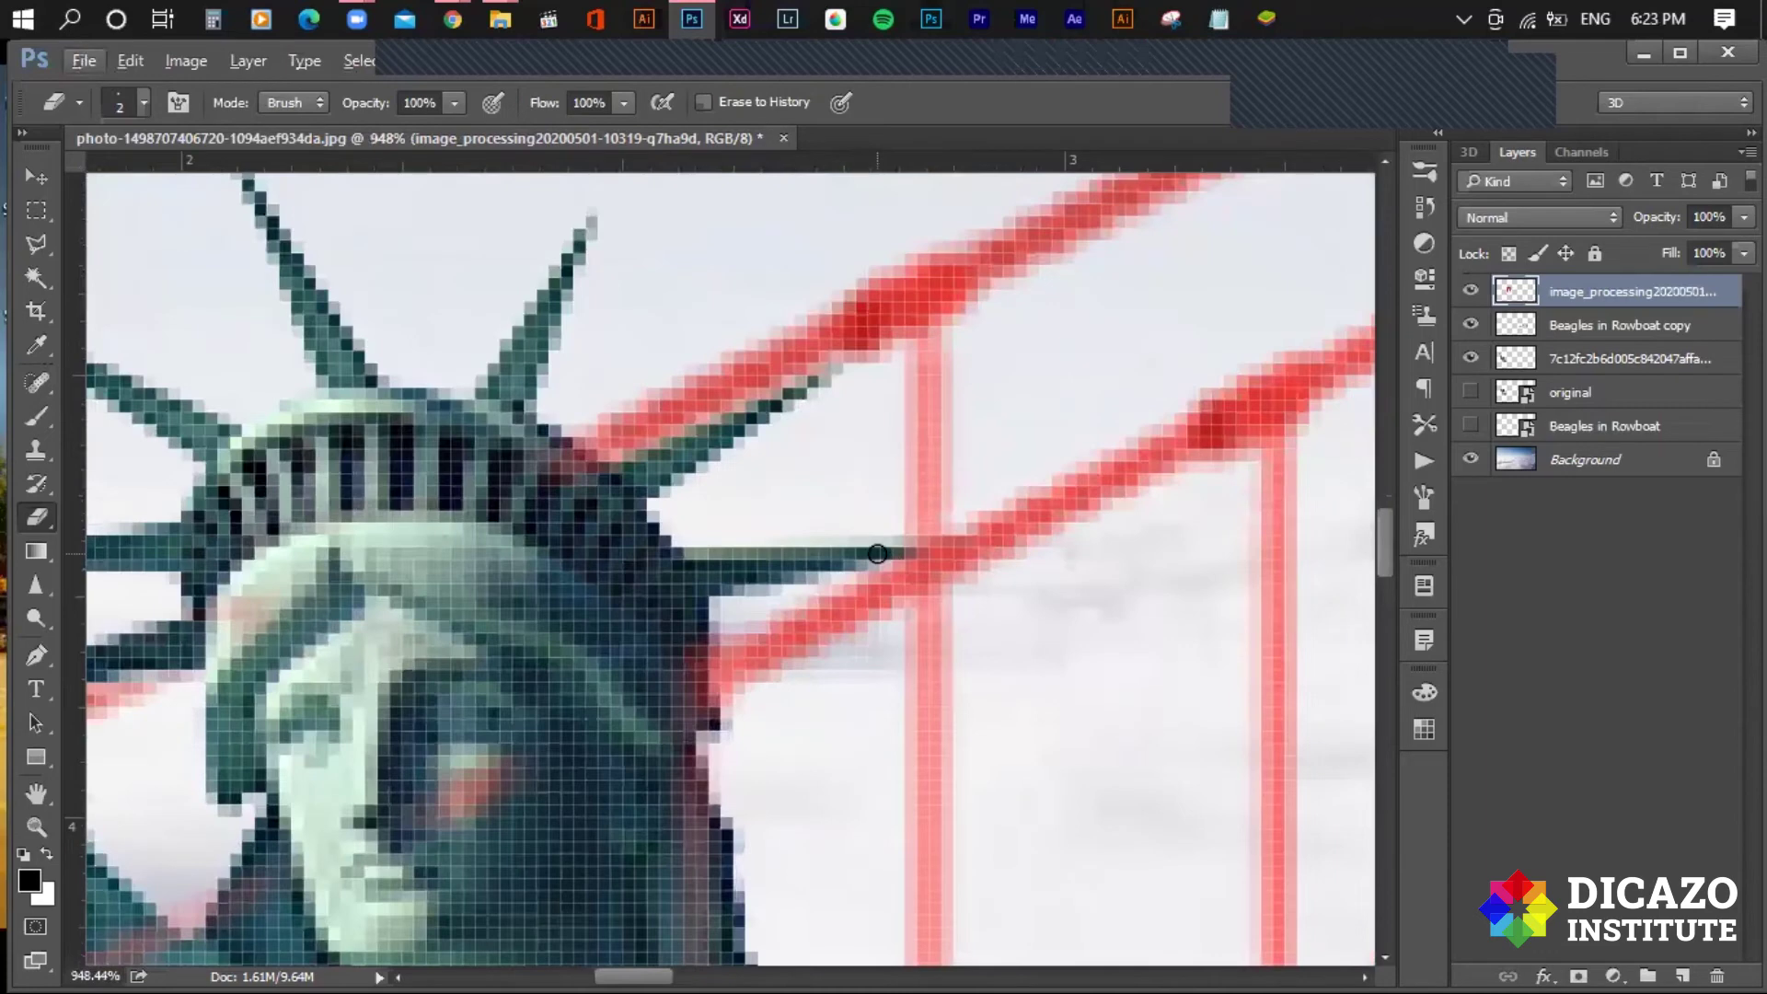
scroll(856, 556, down, 2)
scroll(781, 543, down, 1)
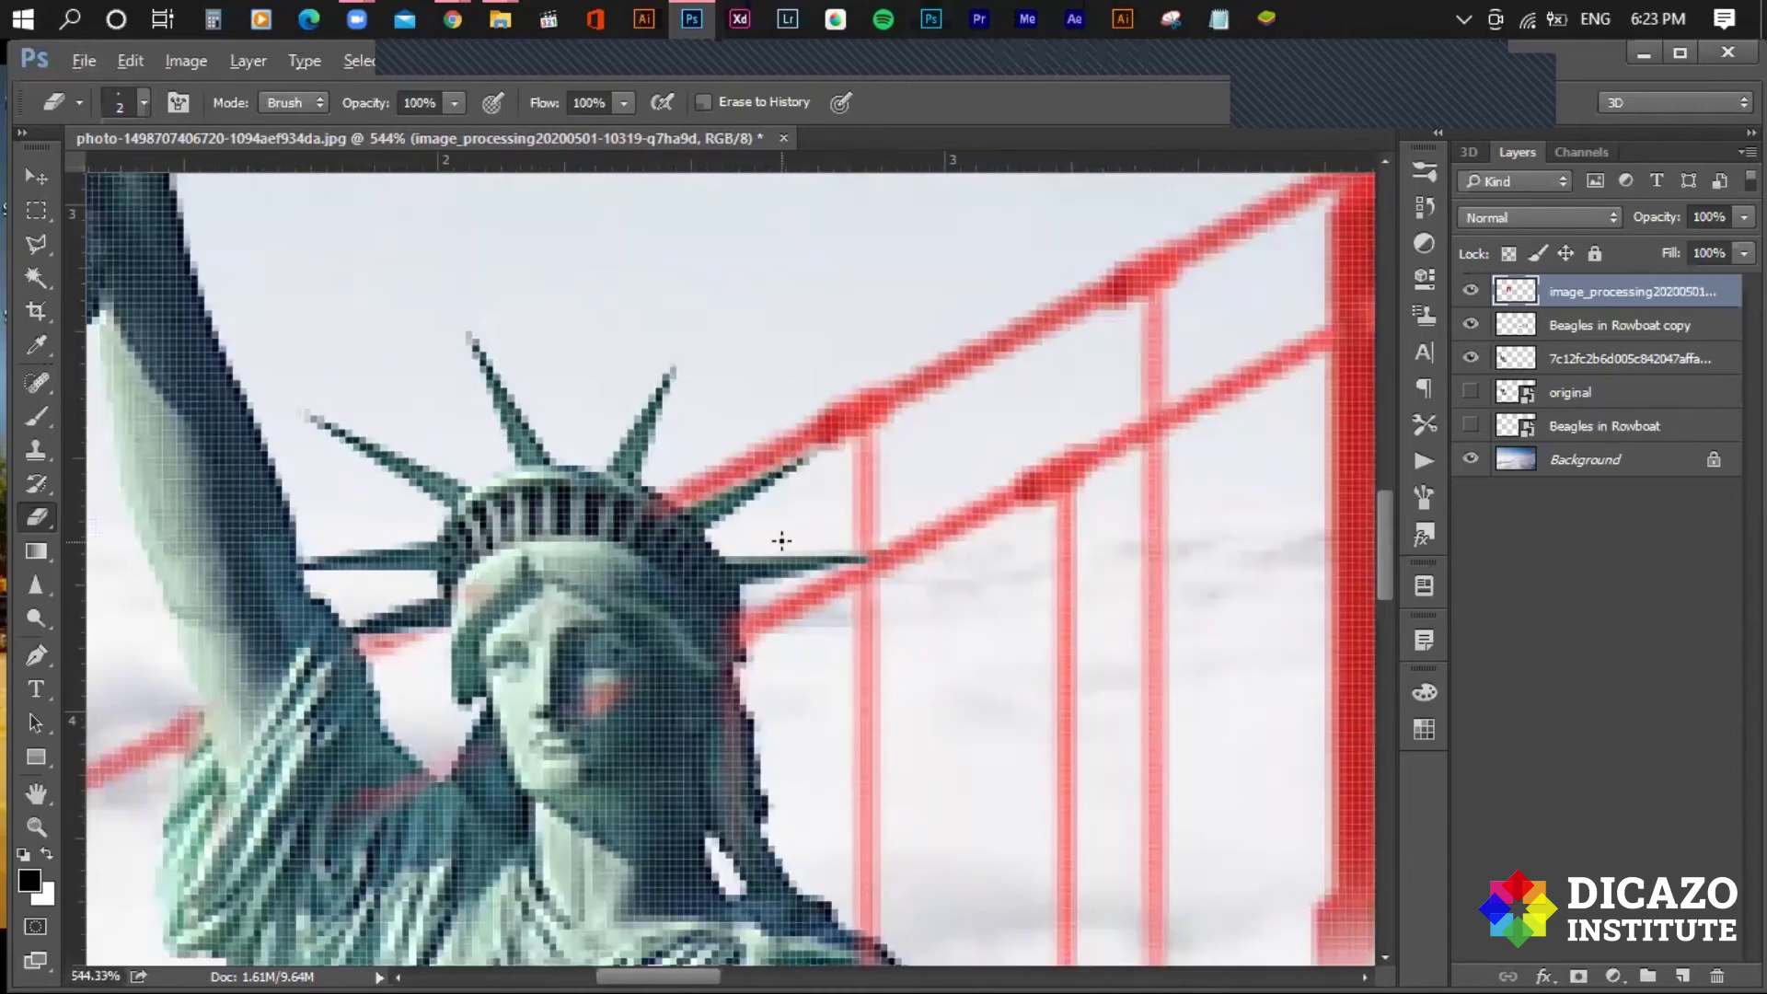
scroll(781, 540, down, 6)
scroll(789, 525, down, 1)
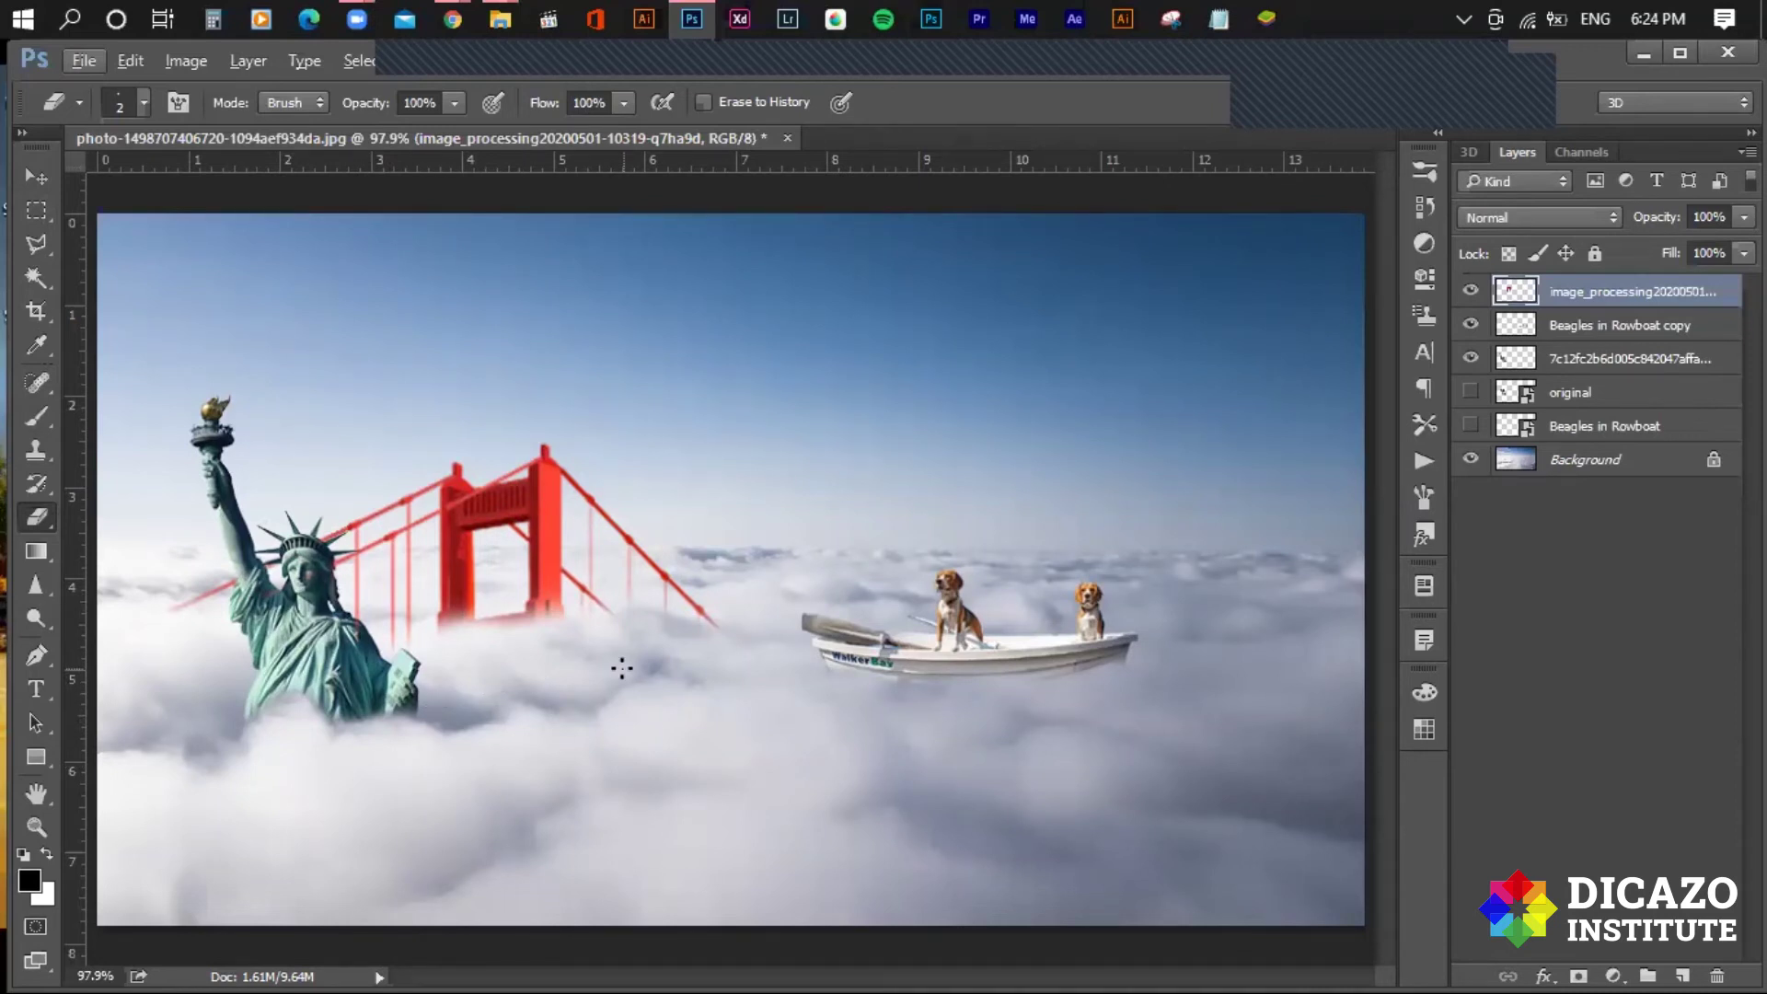
scroll(564, 635, up, 5)
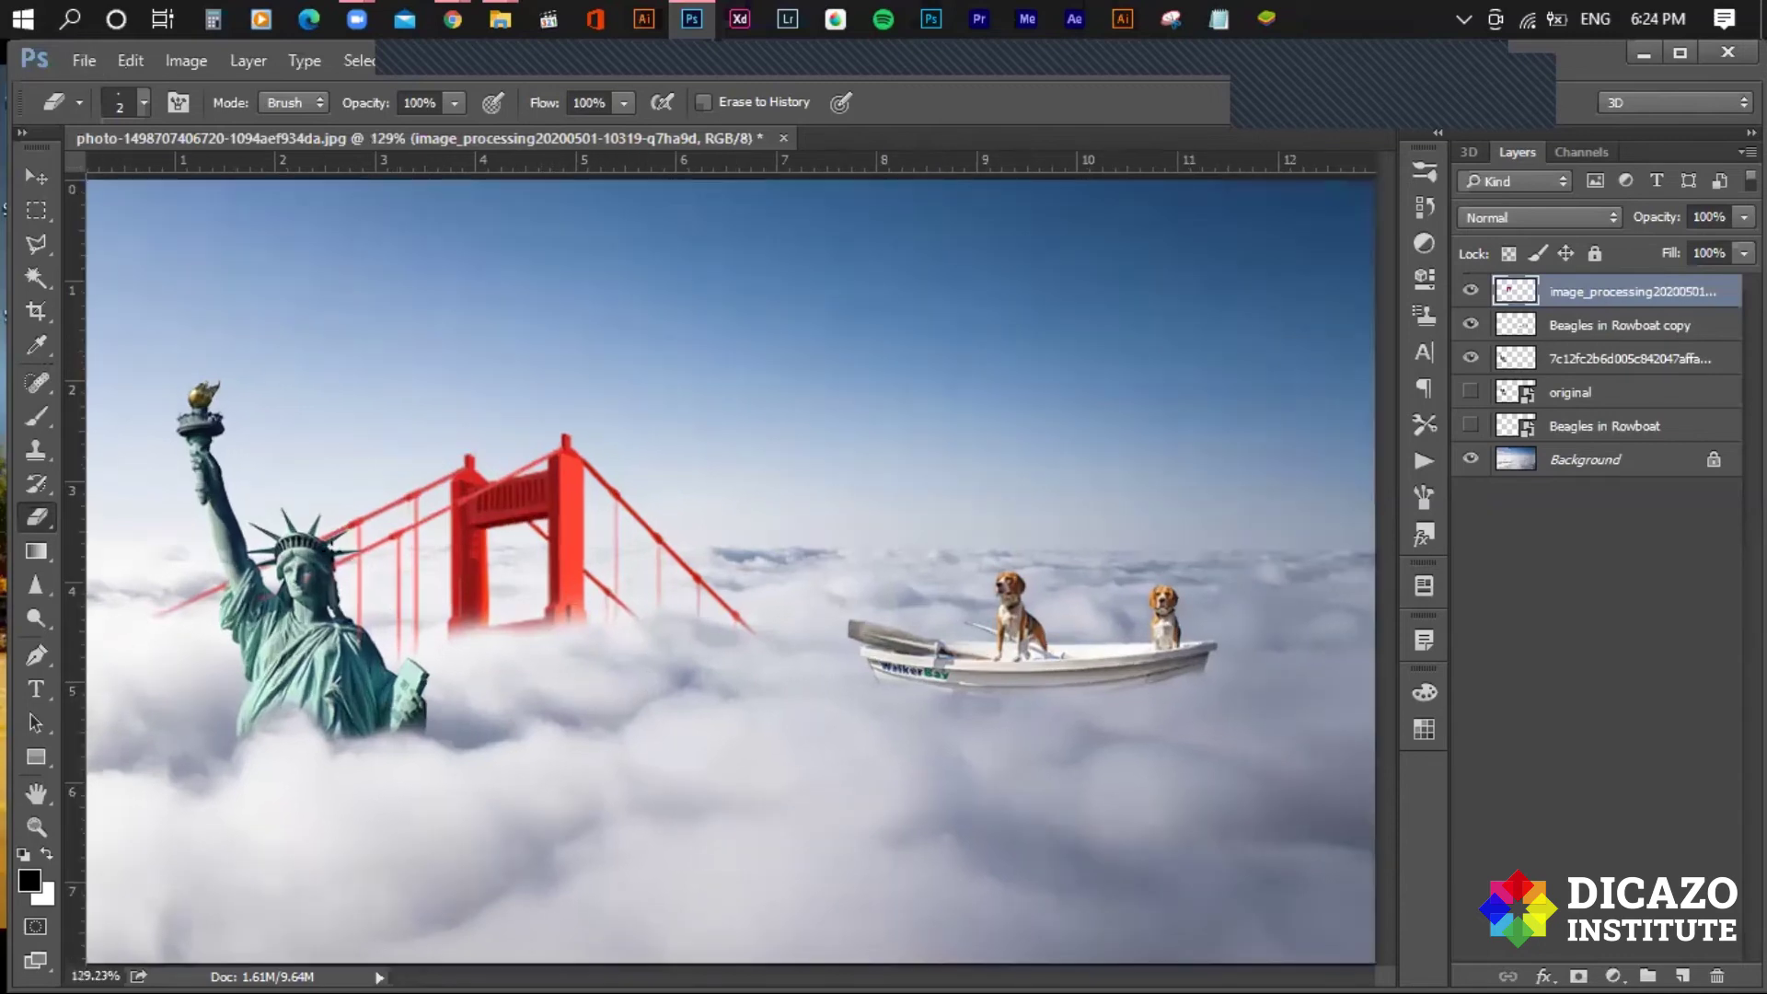
scroll(534, 508, up, 2)
scroll(709, 429, down, 2)
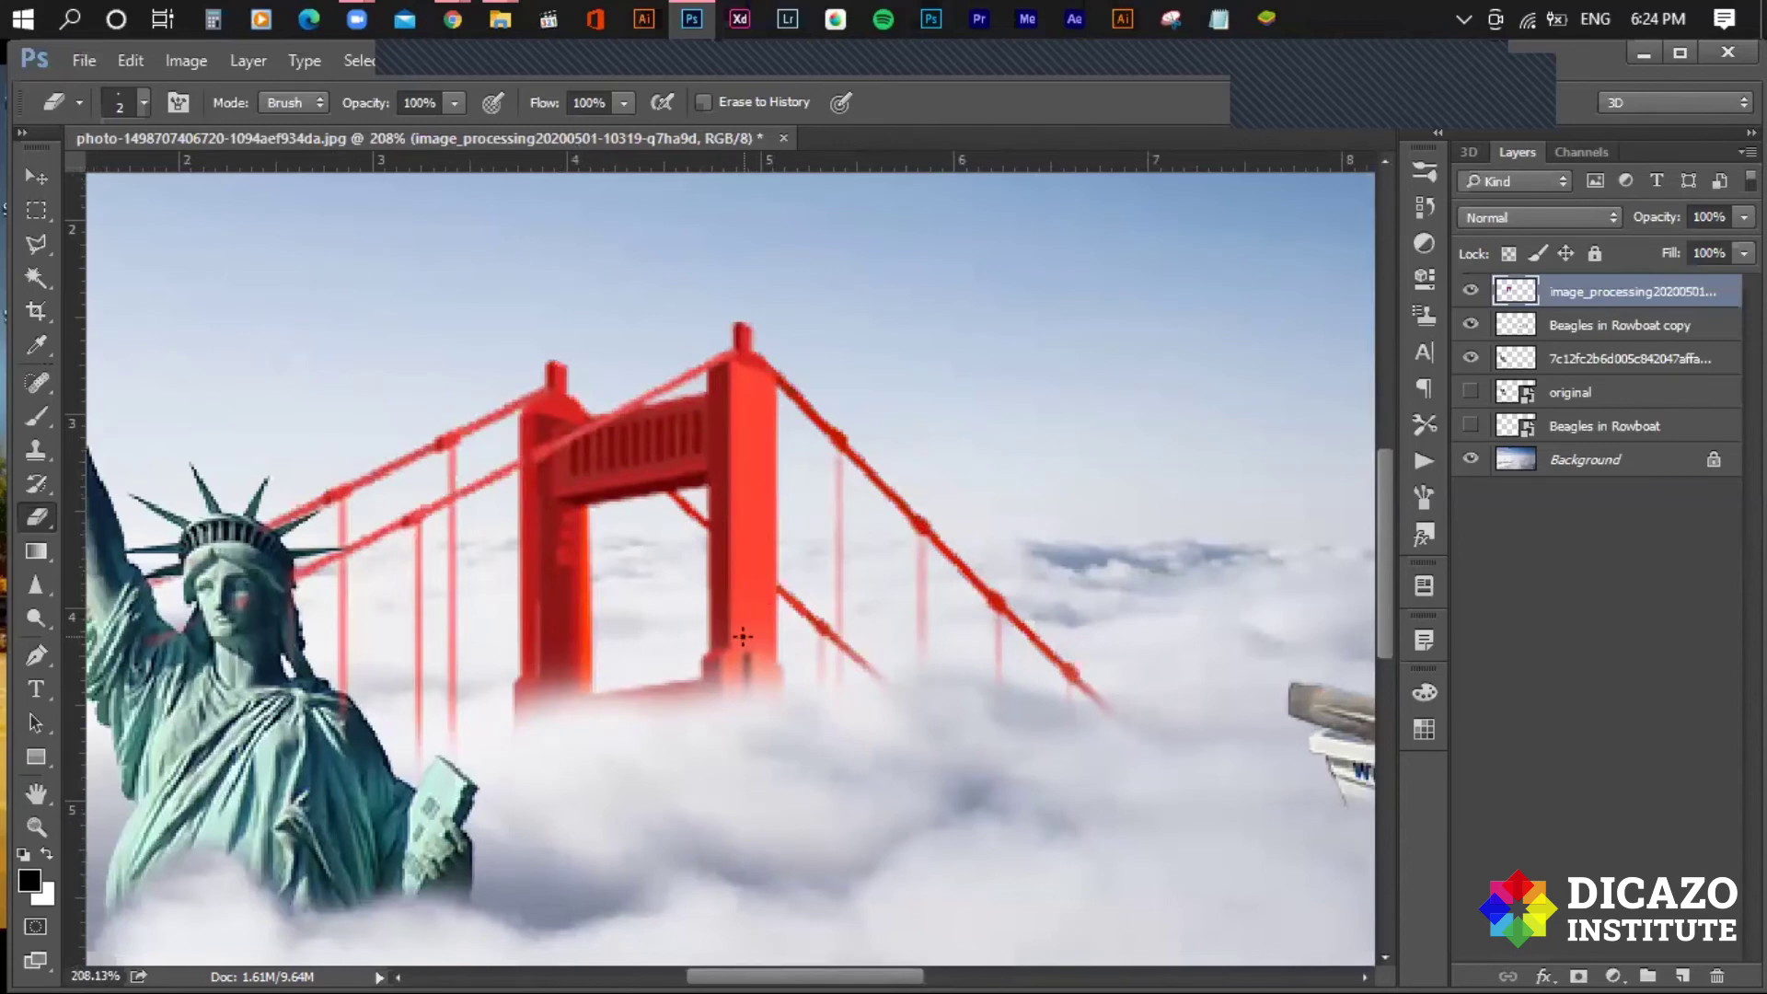
scroll(743, 636, down, 3)
scroll(678, 592, down, 2)
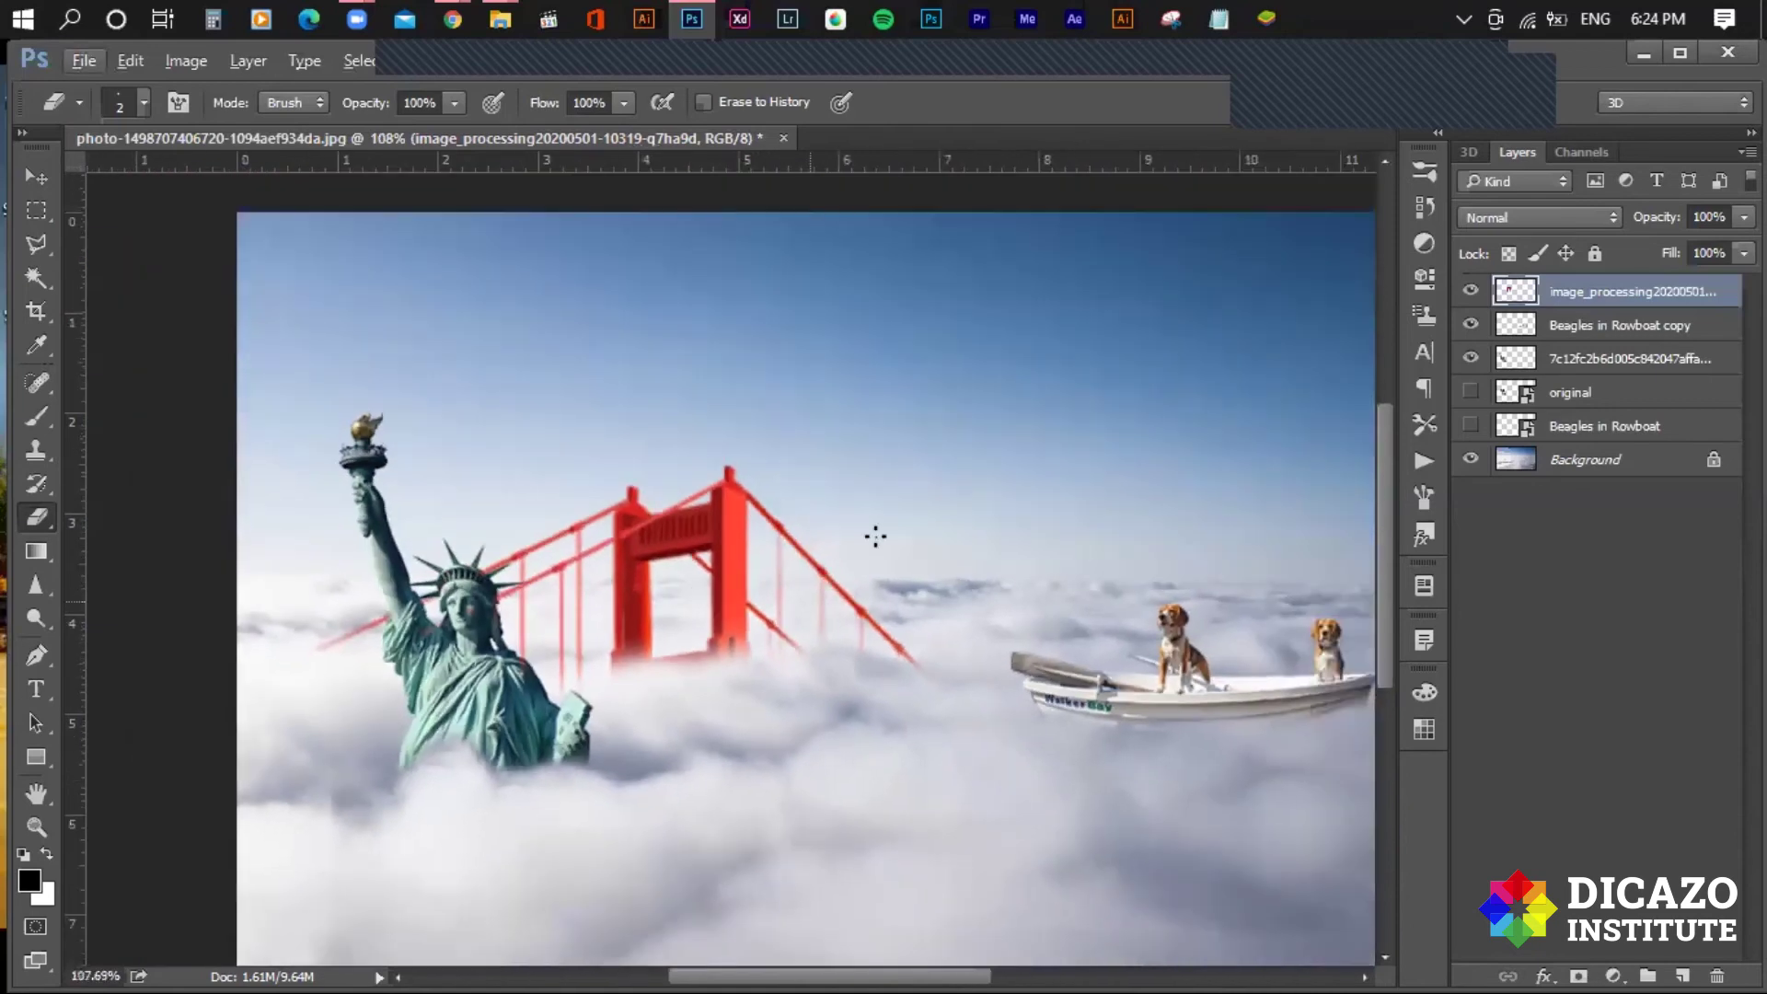
key(super+d)
double_click(722, 148)
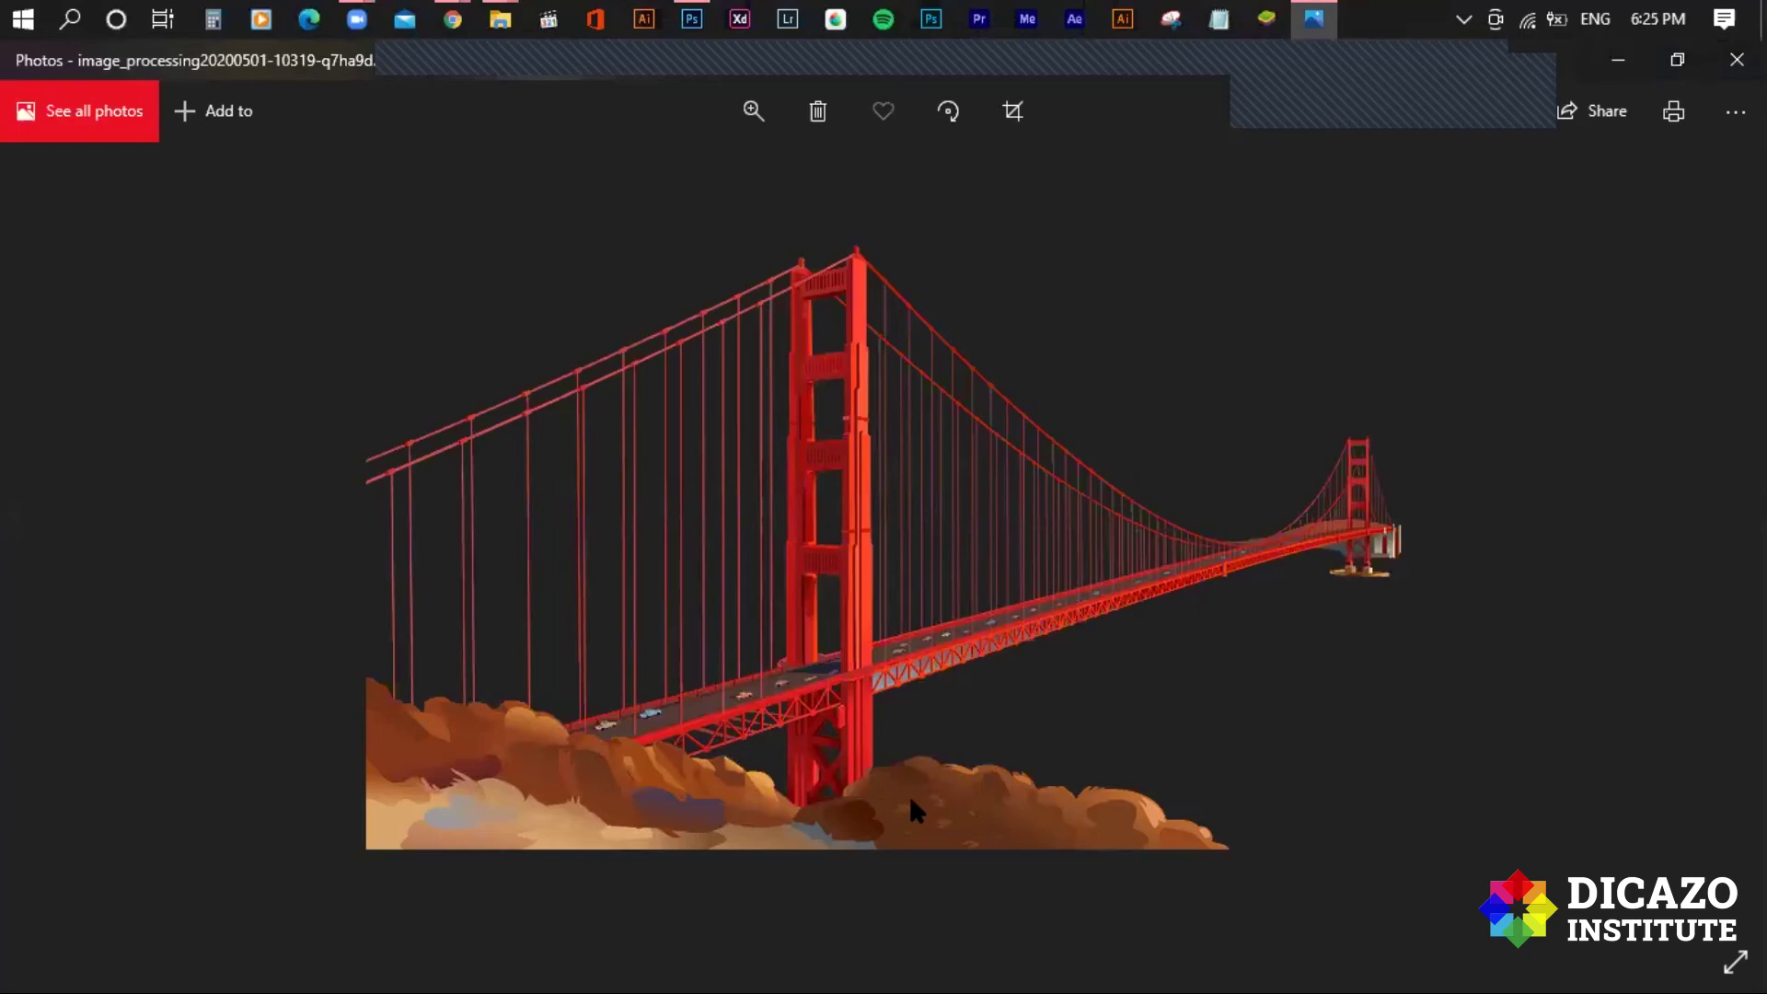
scroll(736, 856, up, 2)
scroll(709, 874, up, 2)
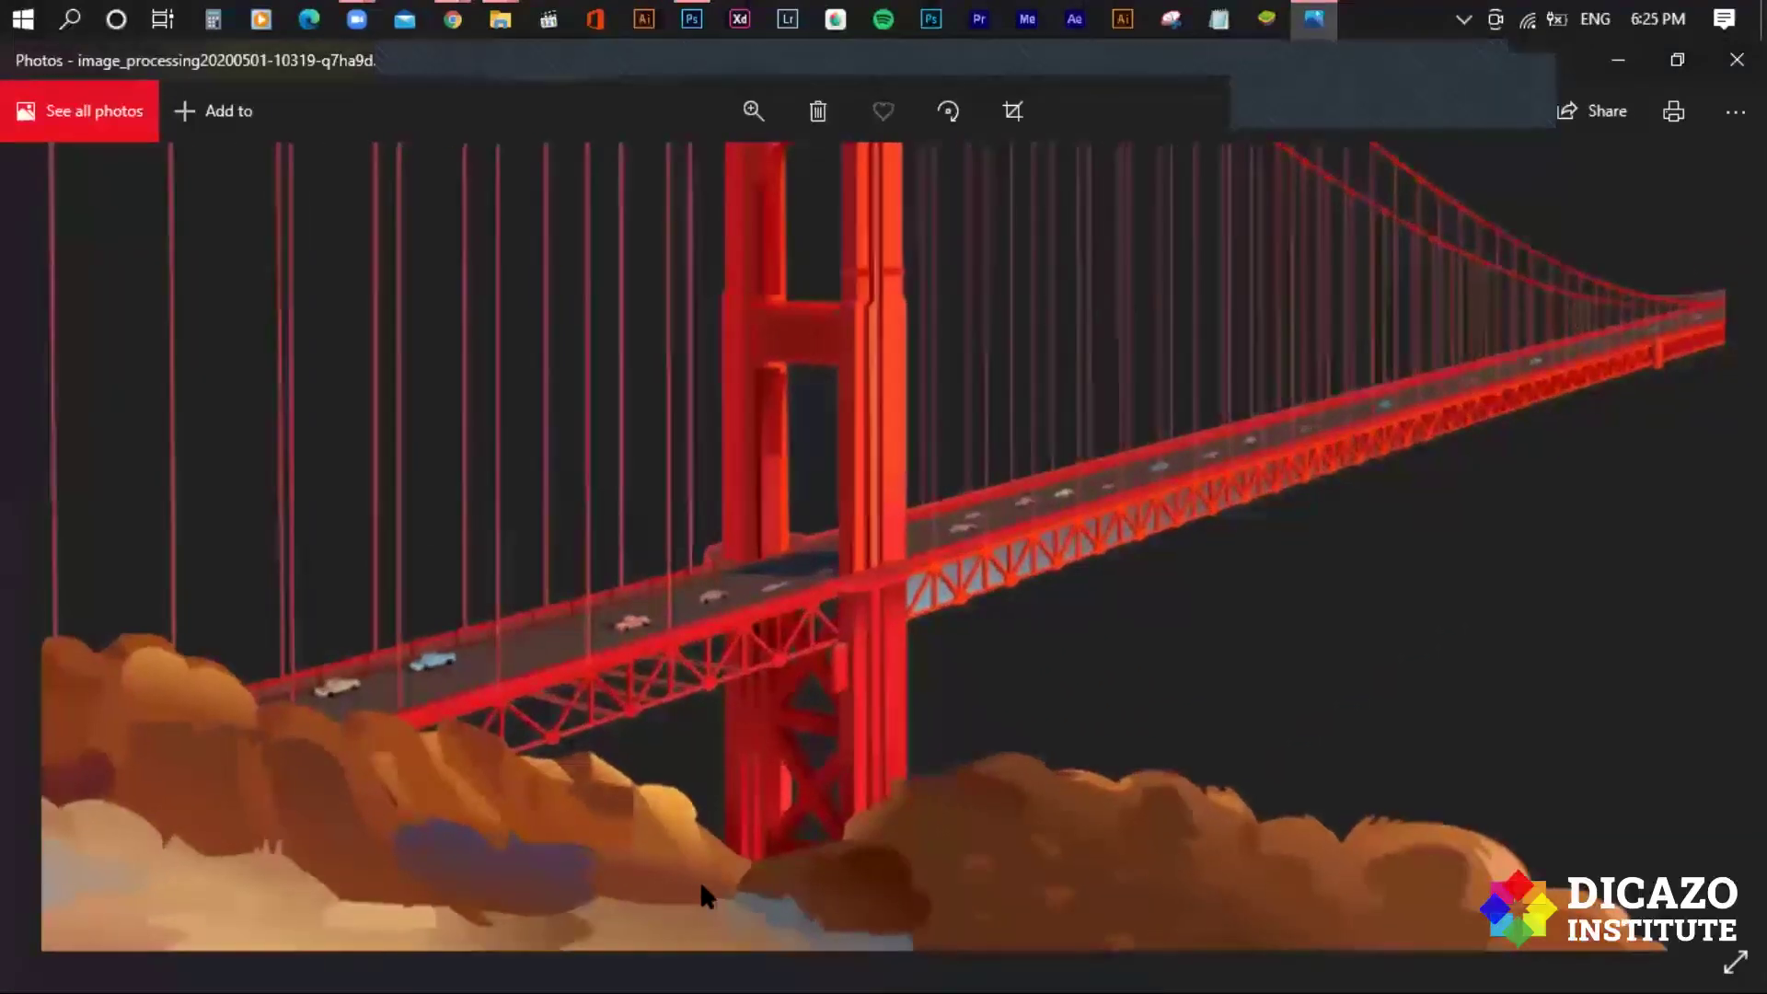
scroll(685, 879, up, 1)
scroll(674, 879, up, 1)
scroll(919, 860, up, 1)
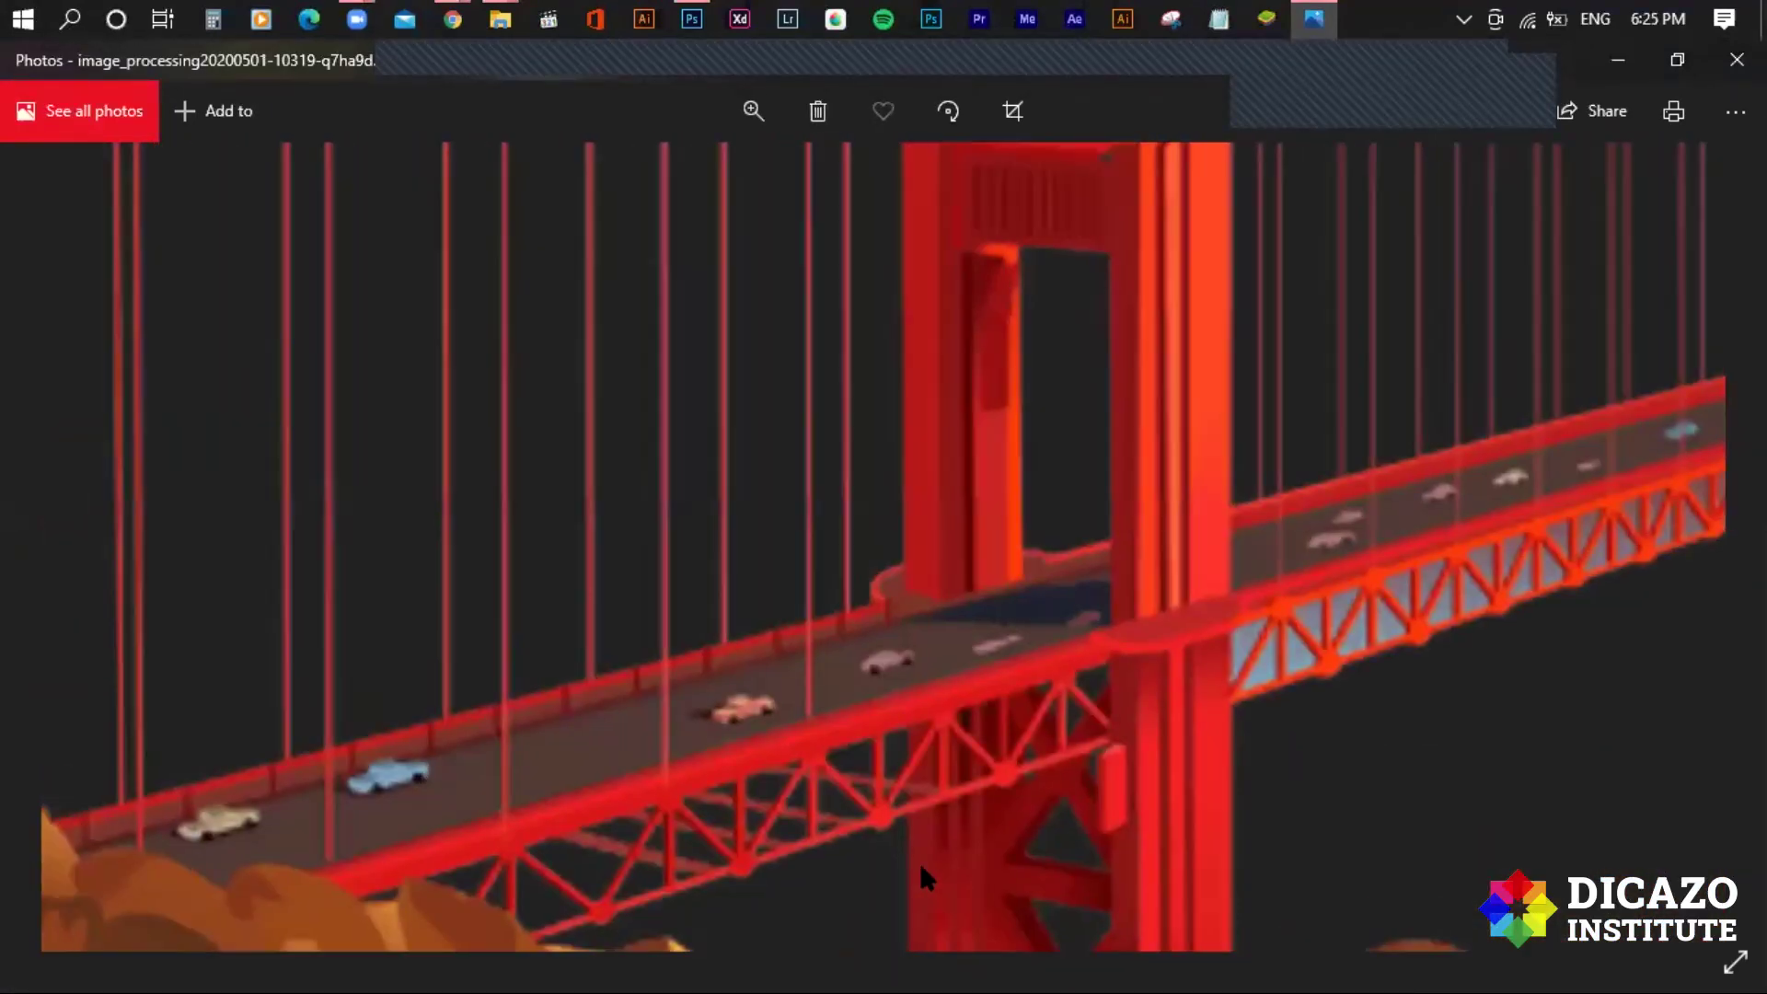
drag(1180, 529, 378, 838)
scroll(405, 828, down, 2)
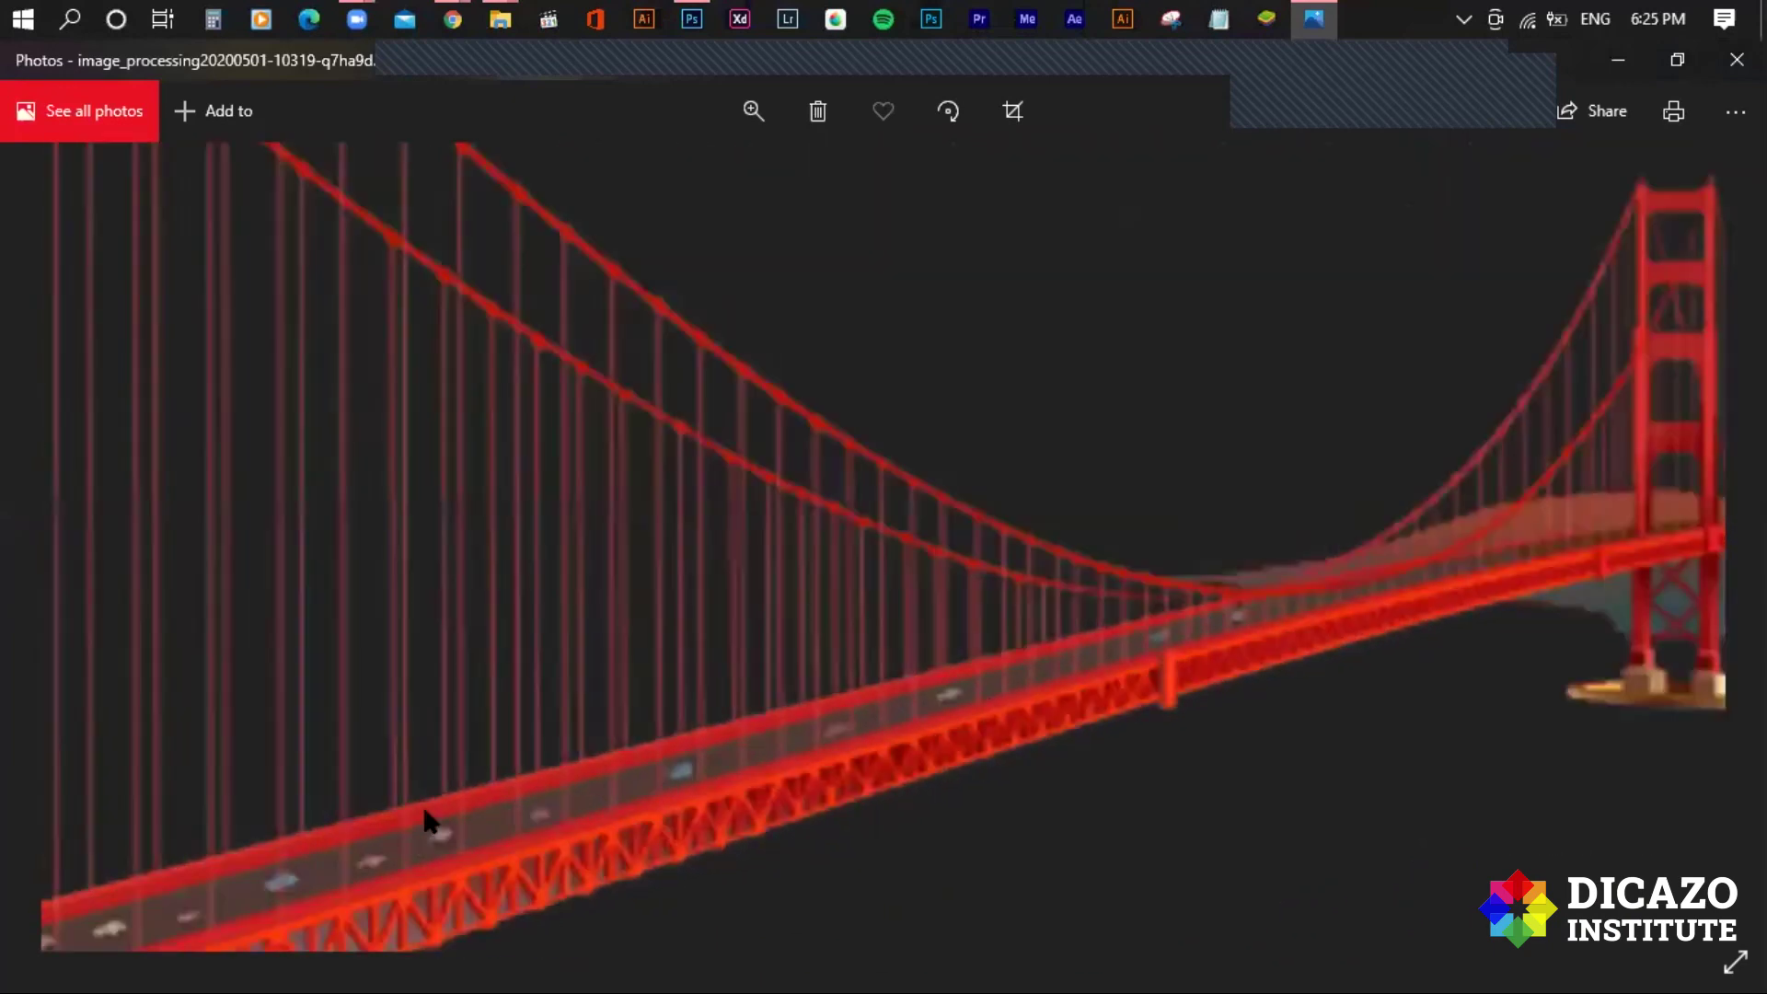
scroll(422, 821, down, 2)
scroll(596, 819, up, 3)
mouse_move(823, 636)
mouse_down()
mouse_move(914, 780)
mouse_move(1574, 469)
mouse_up()
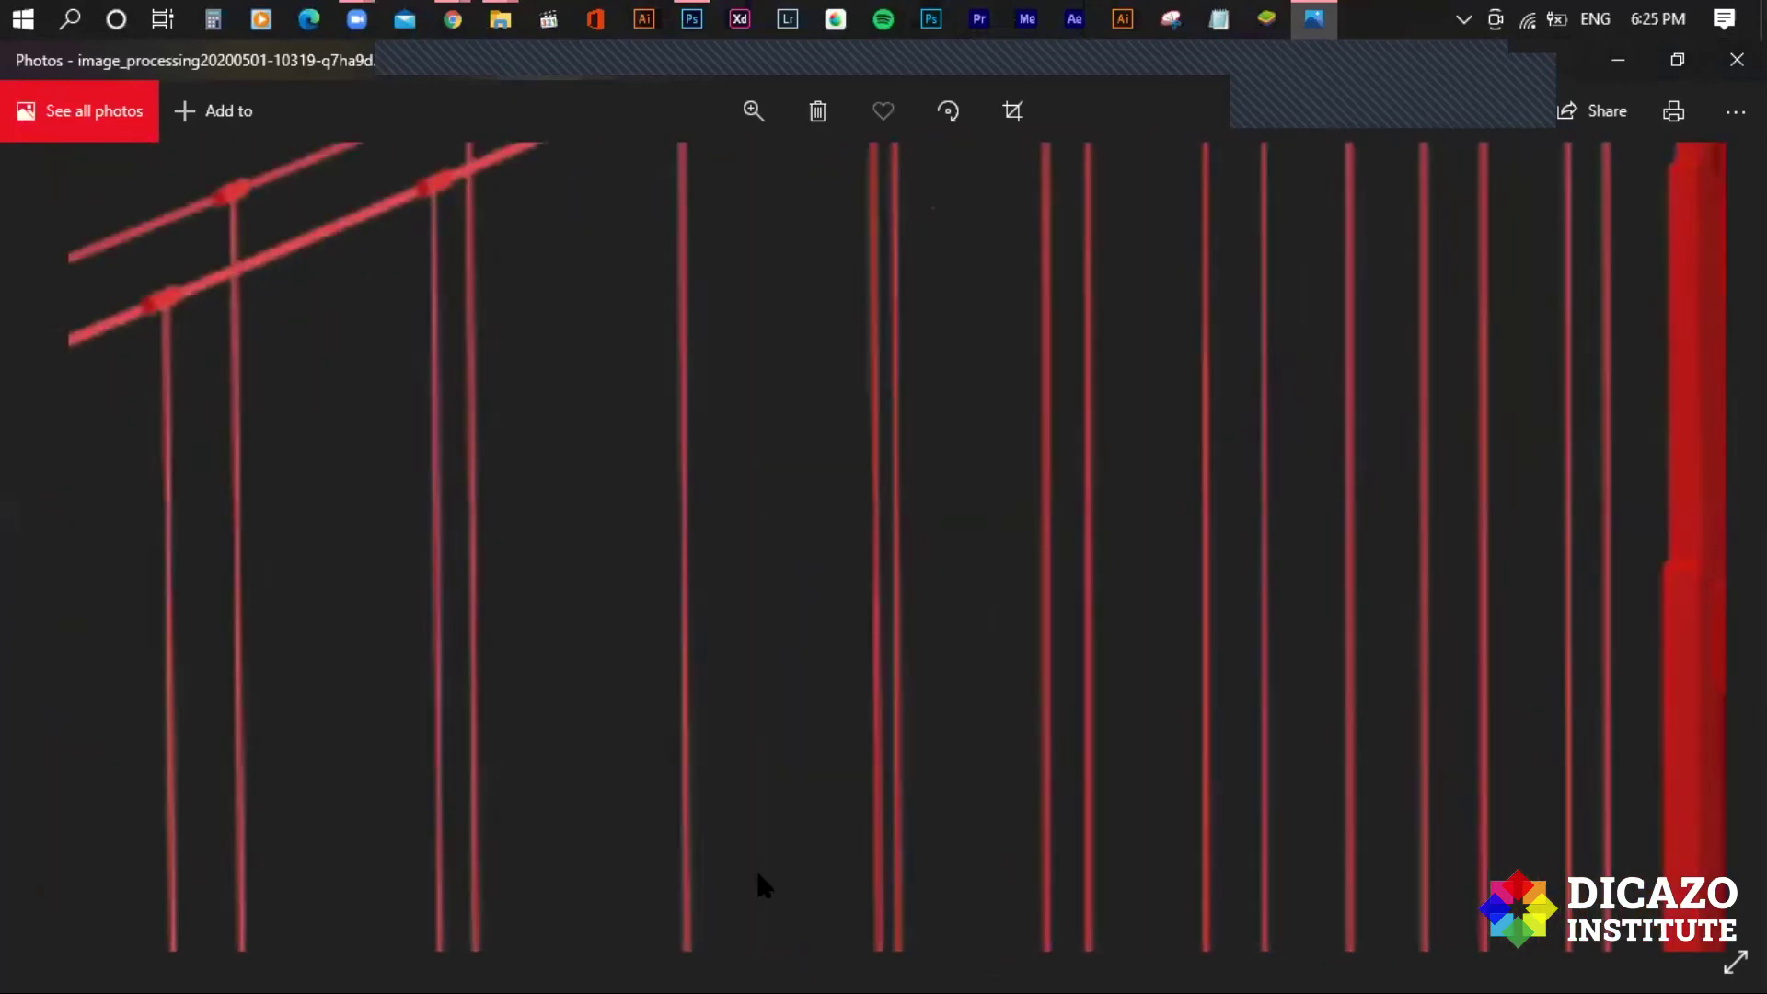
drag(872, 747, 981, 781)
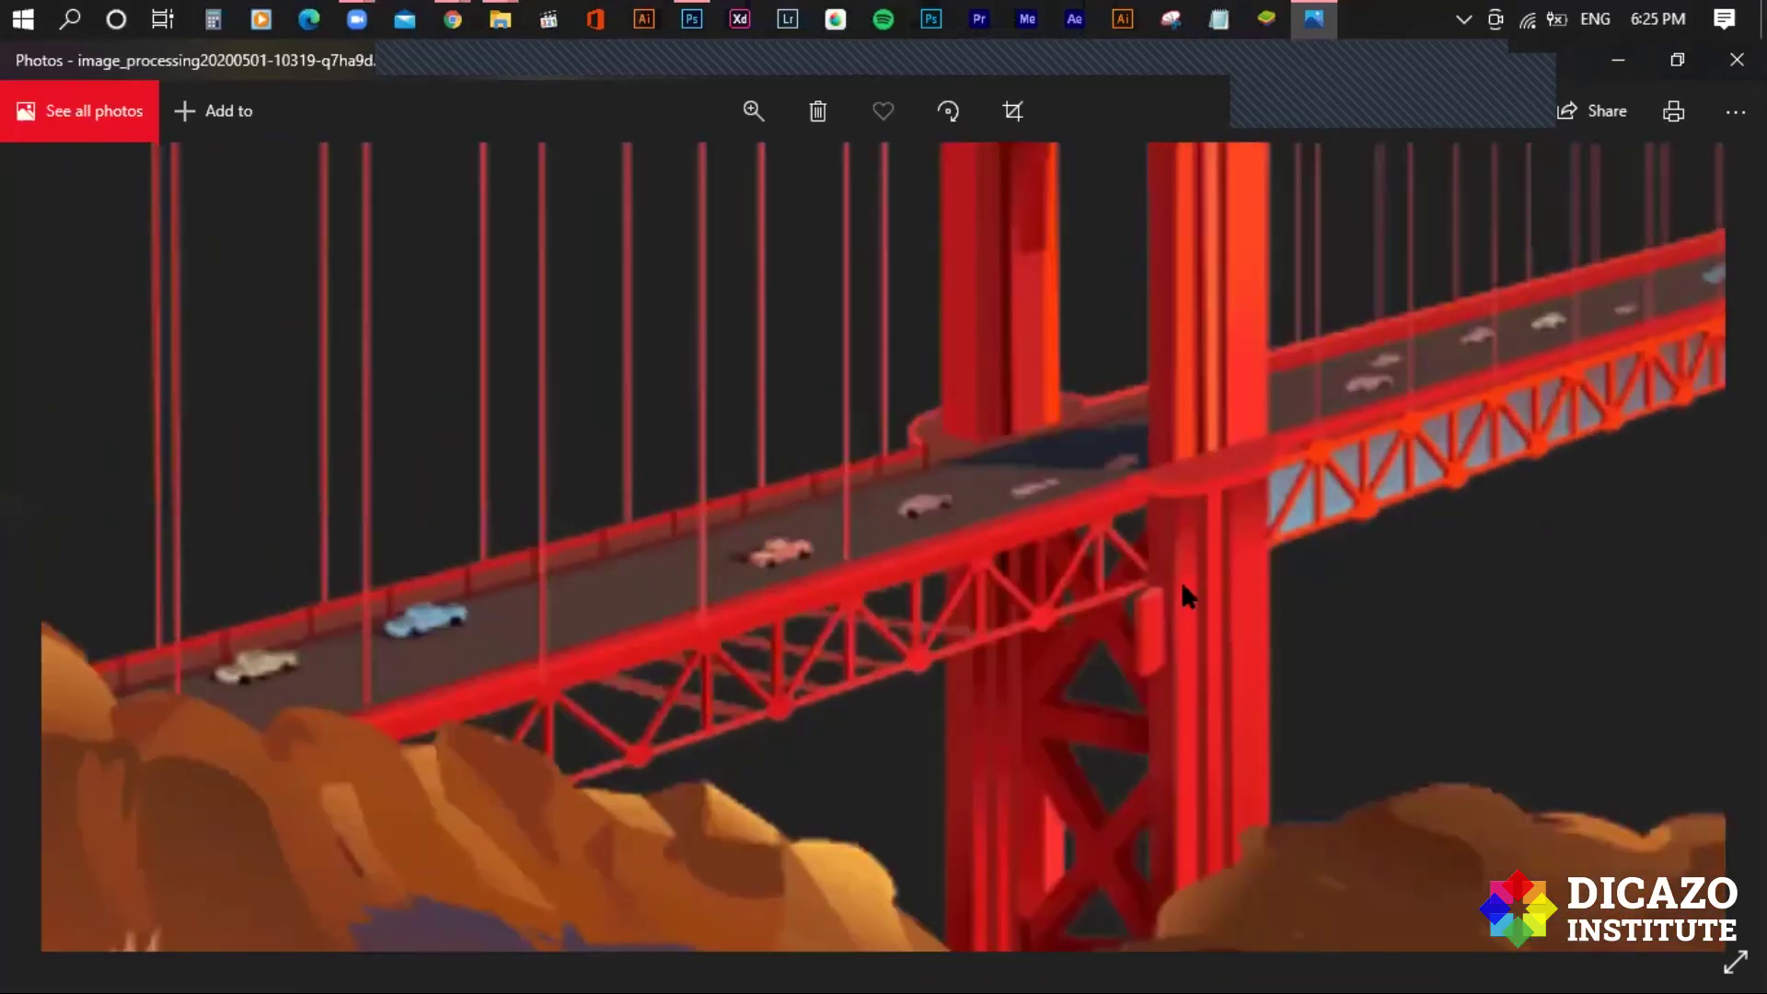
drag(1179, 582, 947, 621)
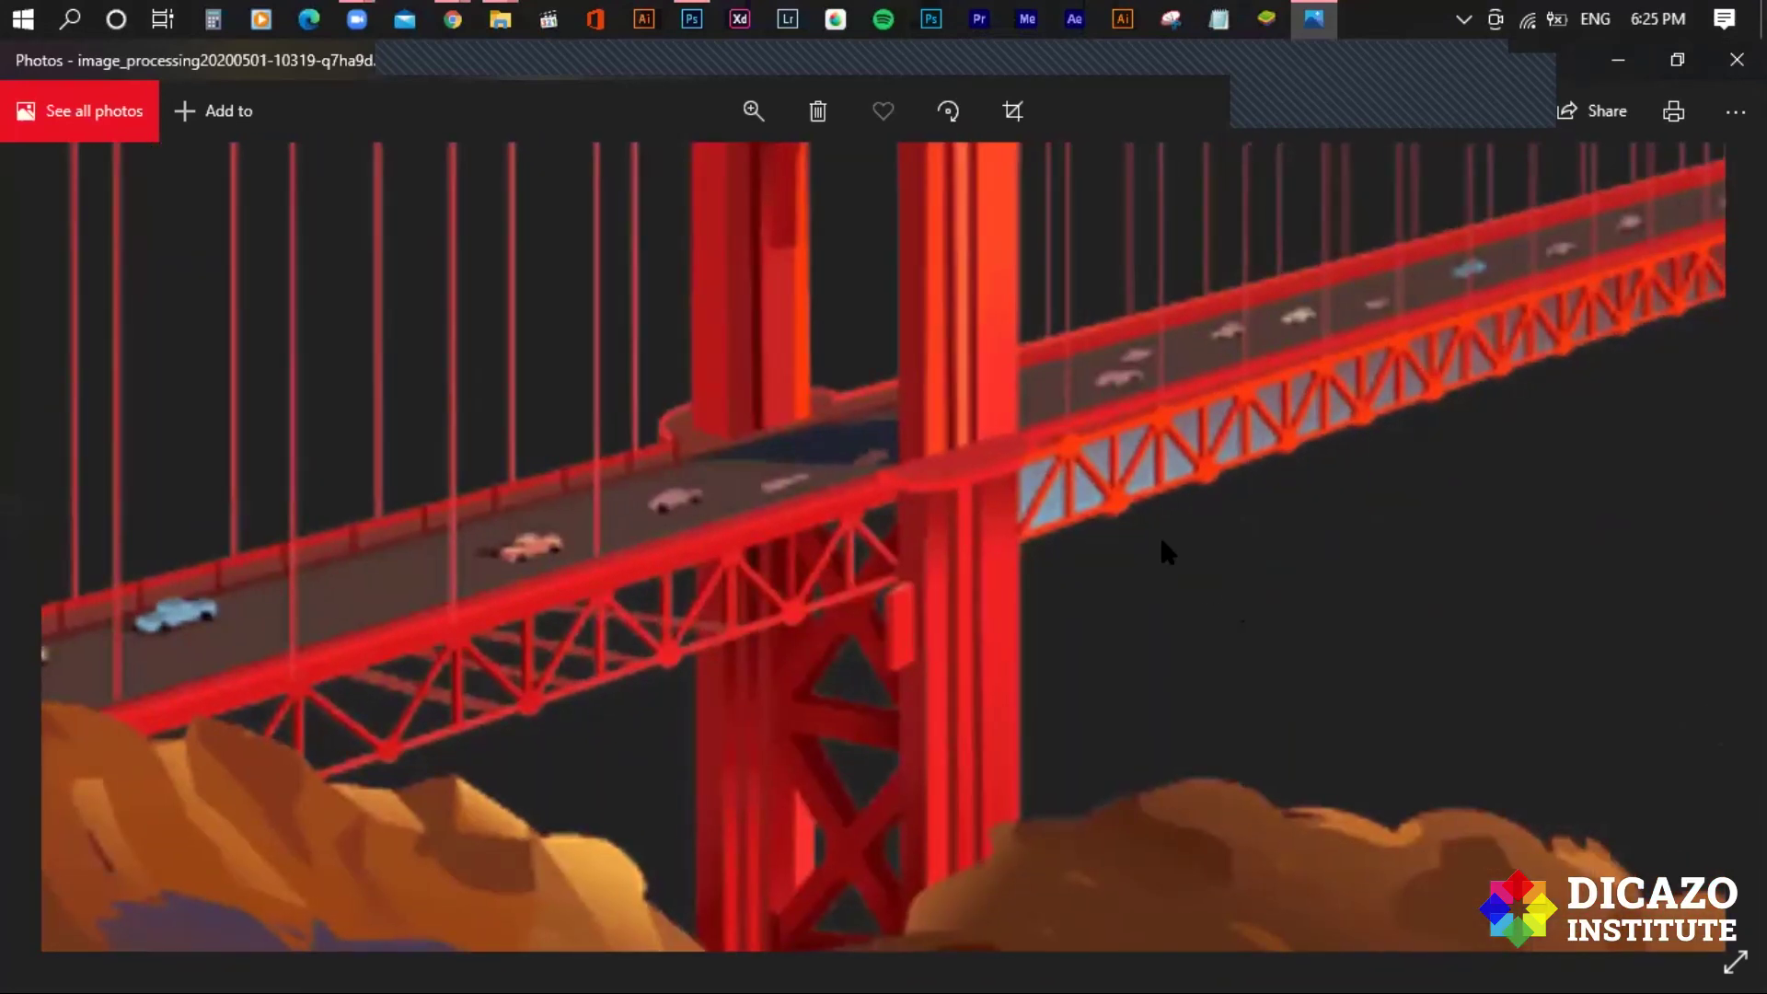
drag(1124, 544, 592, 690)
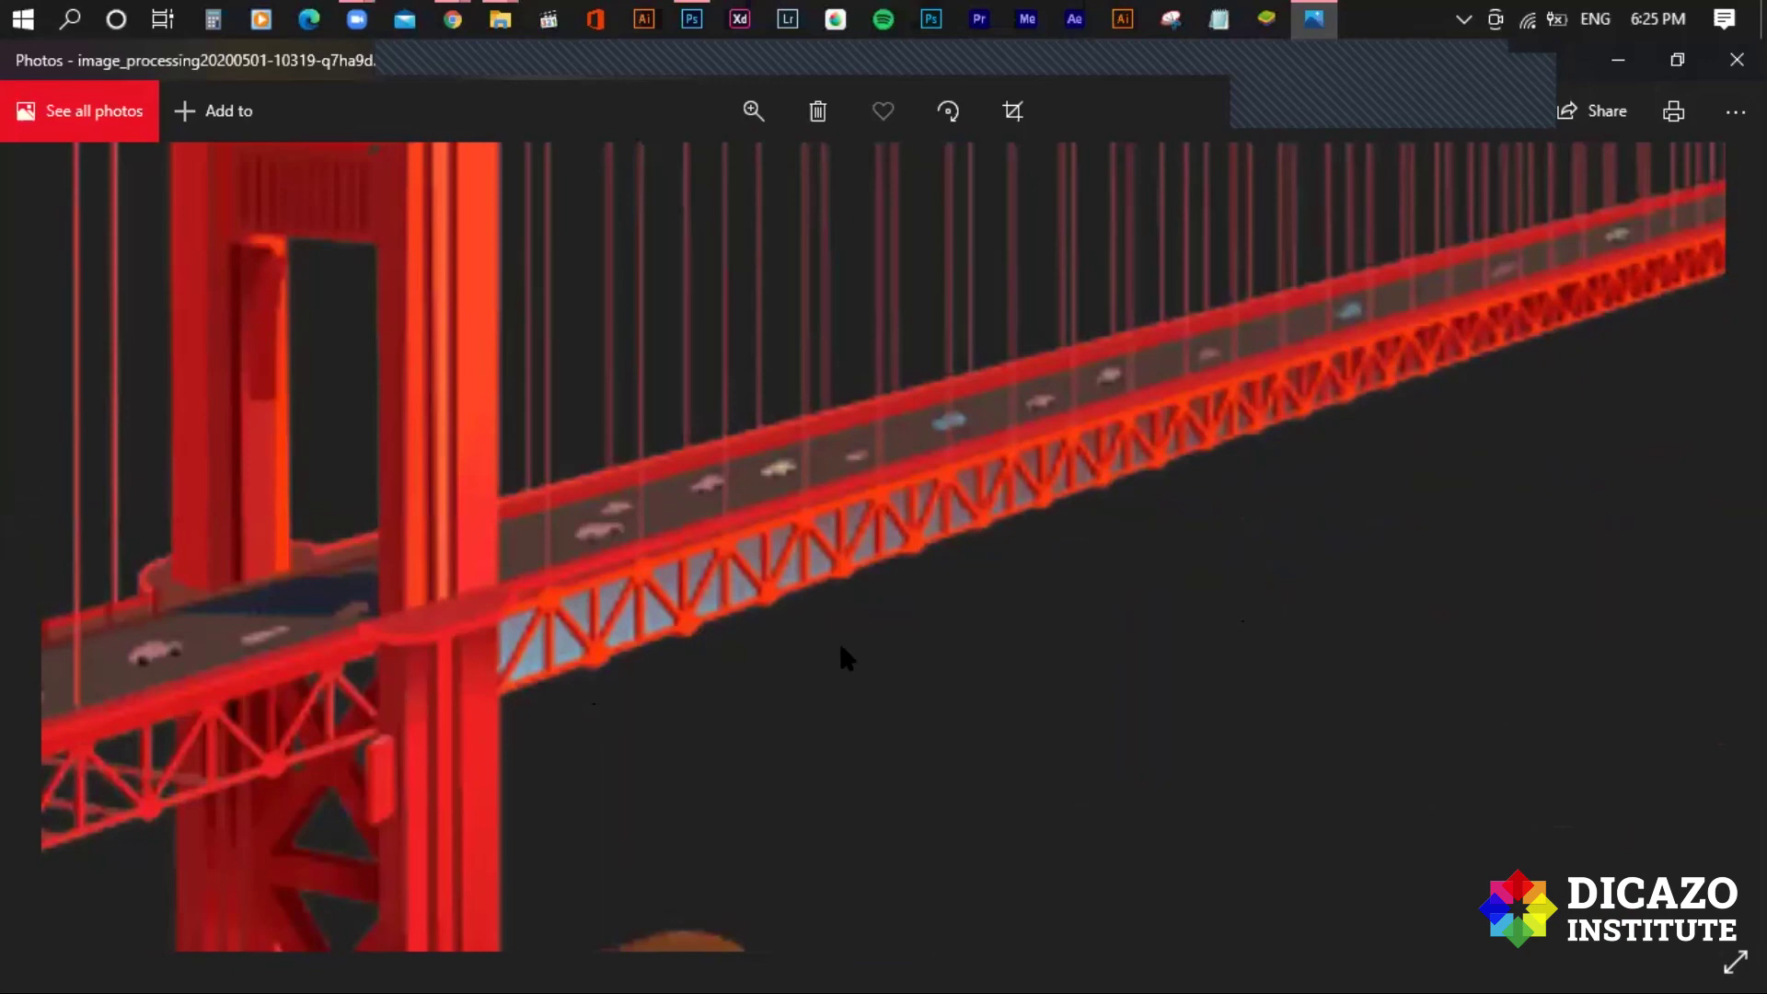
scroll(837, 639, down, 3)
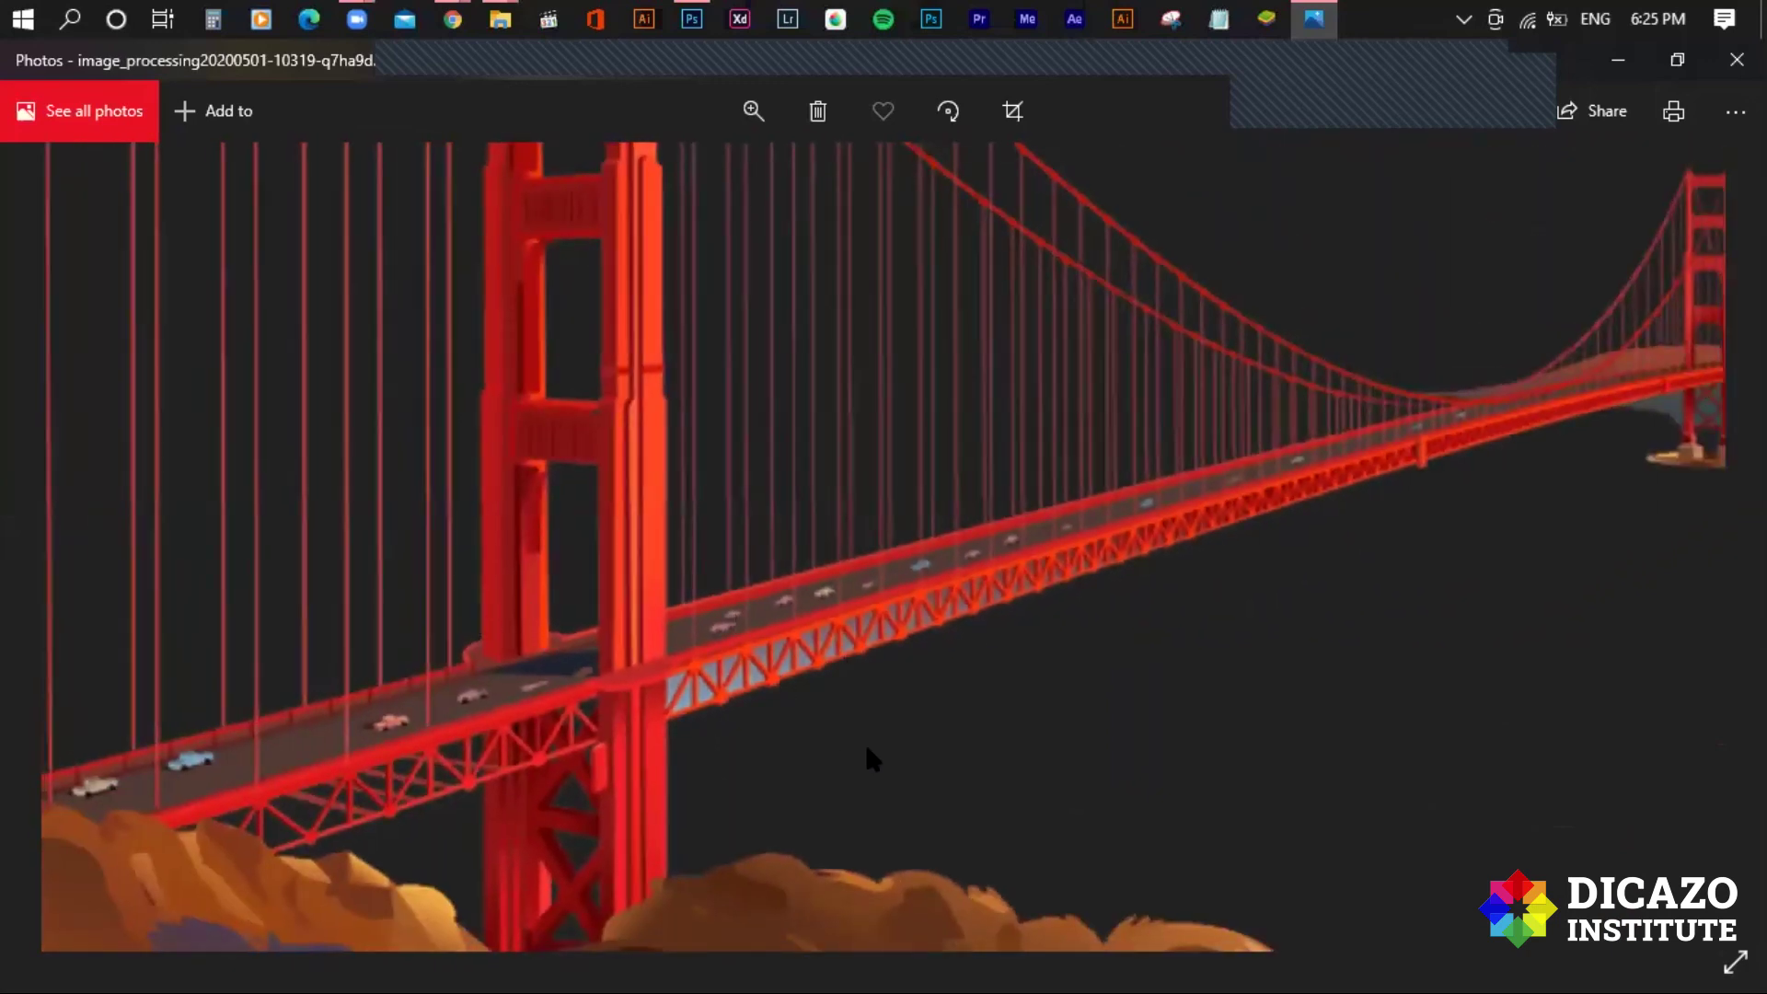
scroll(678, 657, up, 3)
scroll(688, 657, down, 1)
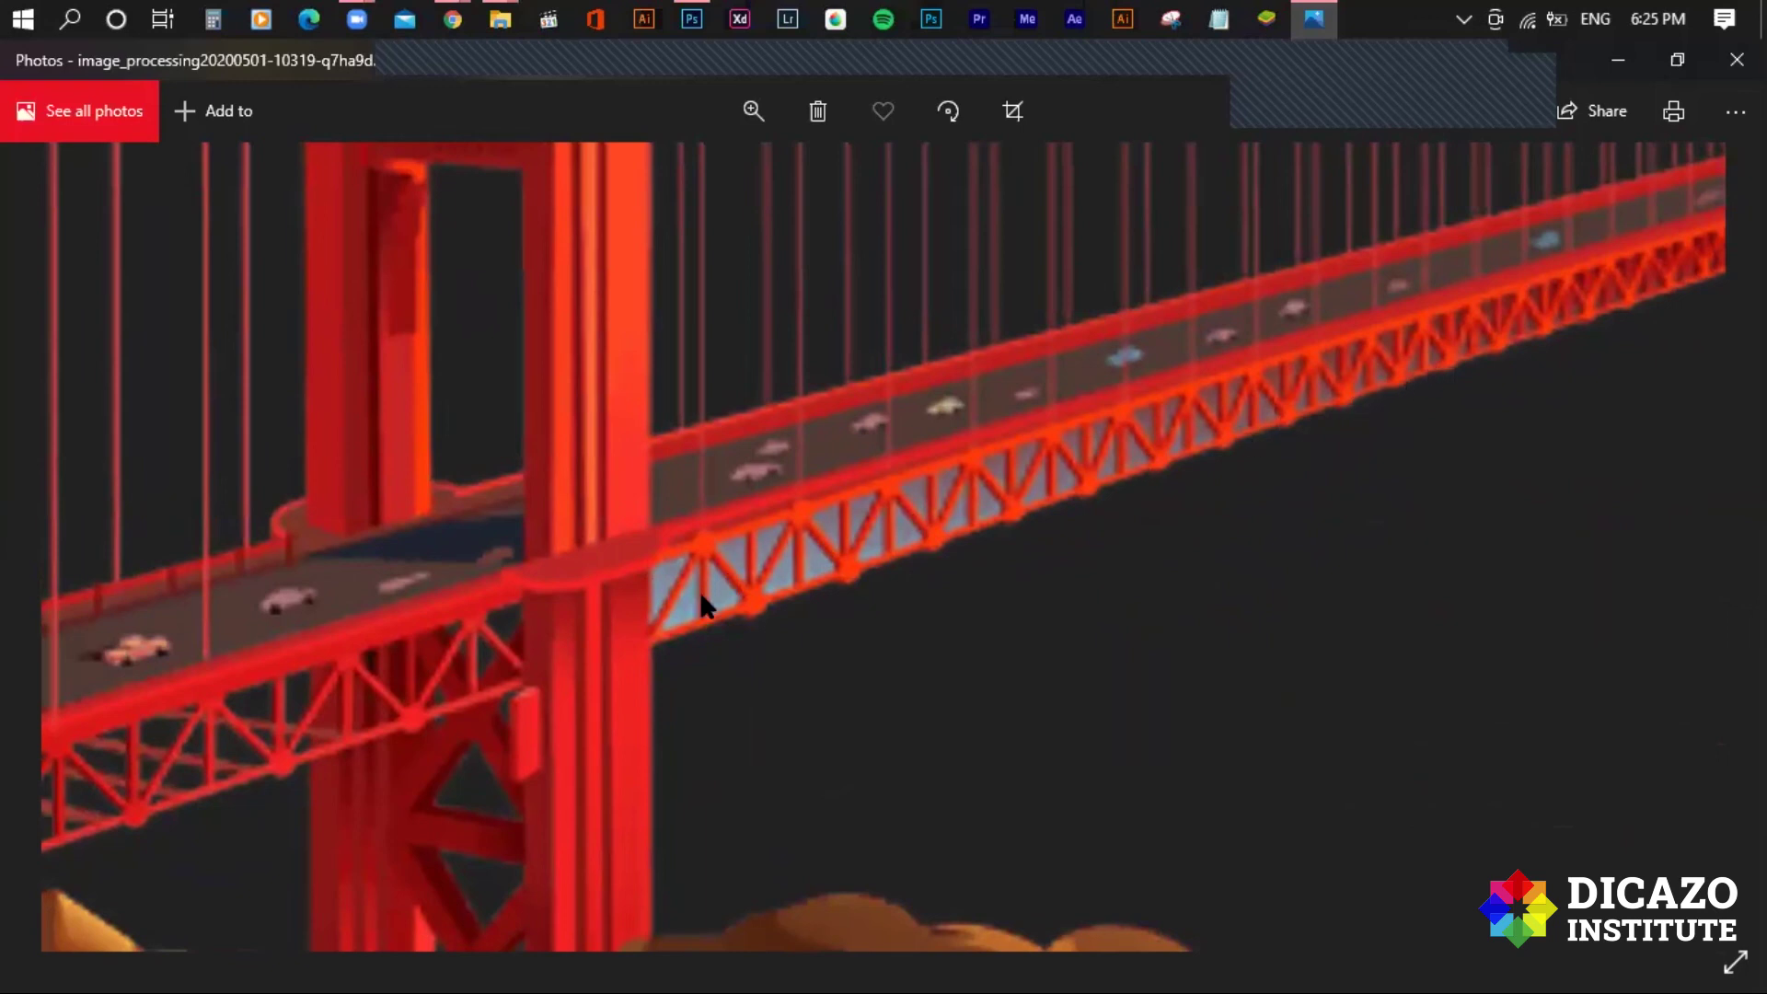
scroll(700, 607, down, 2)
scroll(701, 610, down, 2)
scroll(702, 611, down, 1)
scroll(822, 644, up, 1)
scroll(819, 649, up, 1)
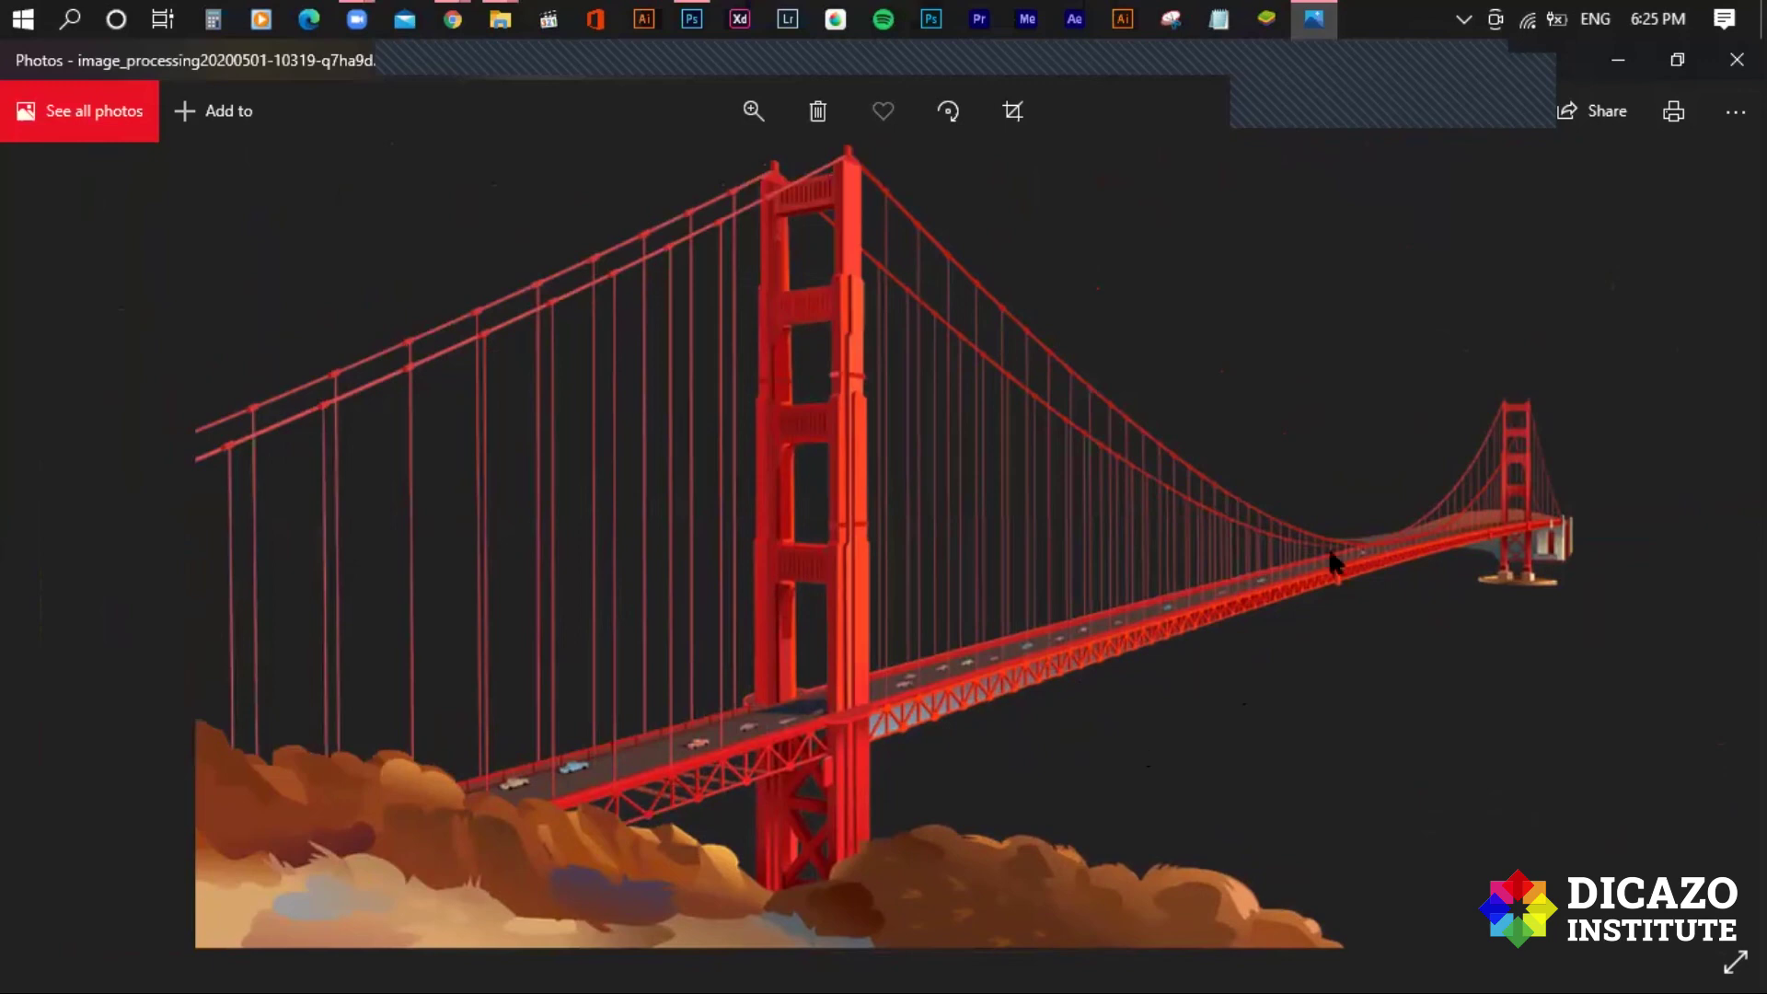
click(1736, 58)
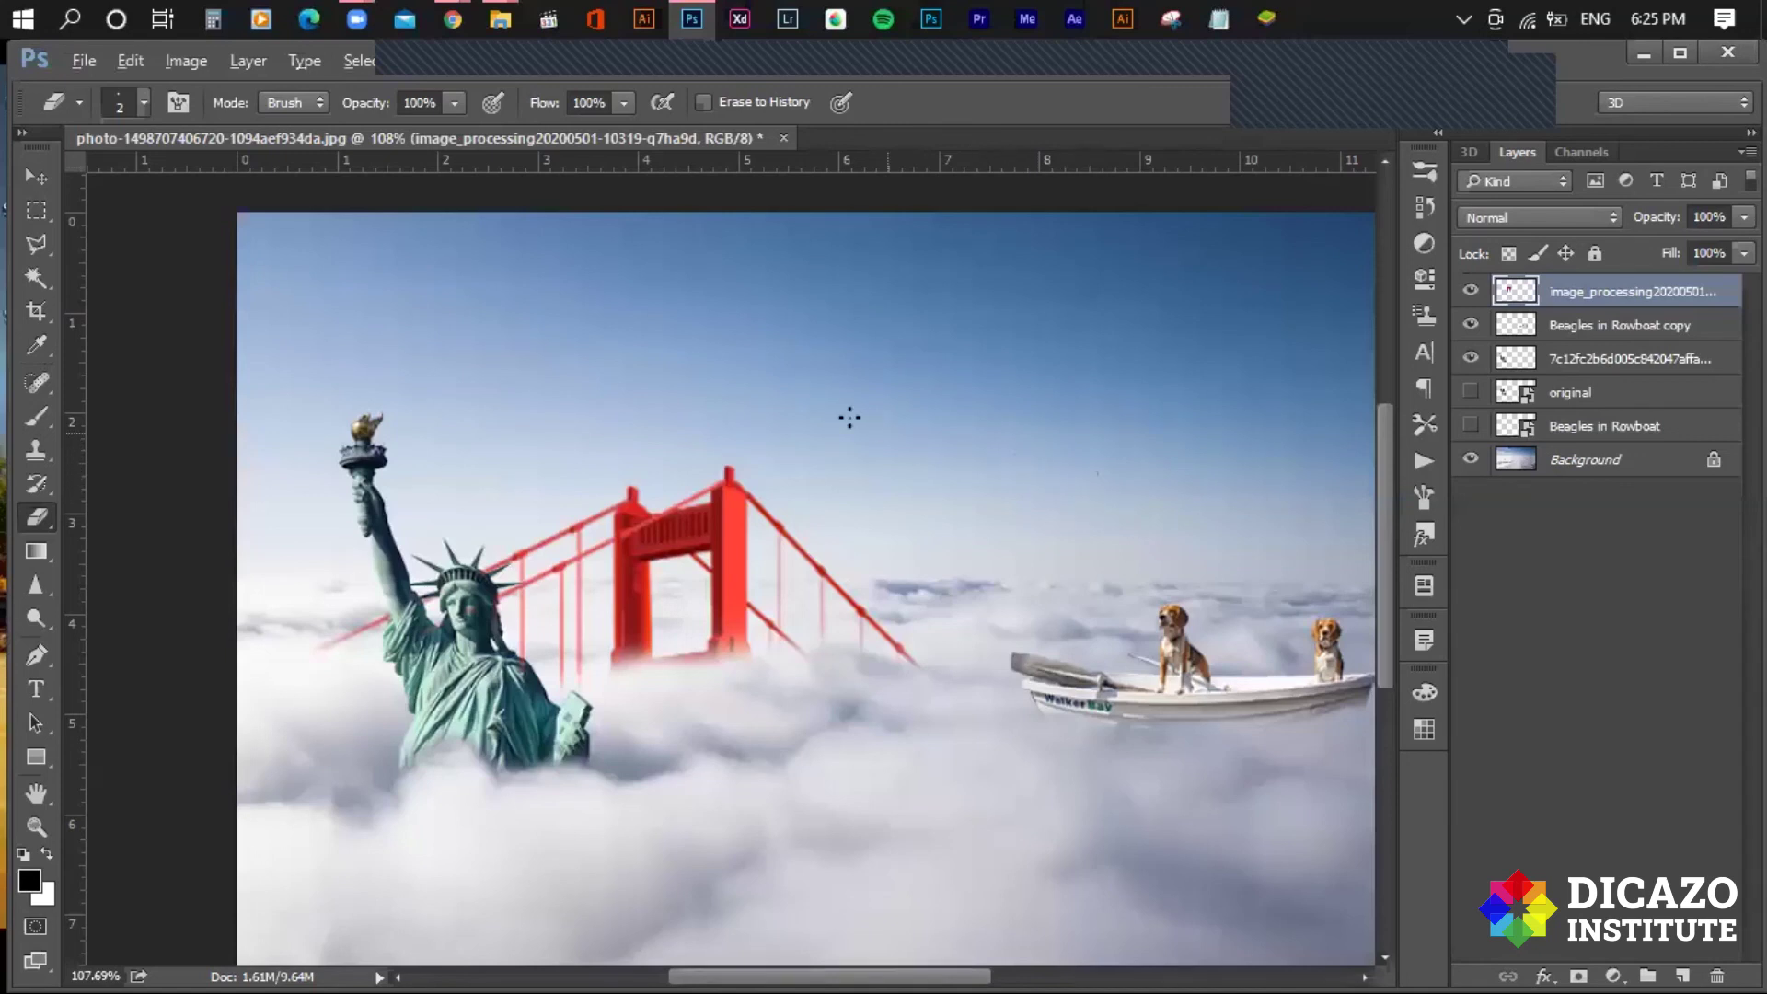
Bring Chrome forward on the 'image manipulation' results with the Sky Traveler reference previewed.
alt+scroll(828, 420, down, 1)
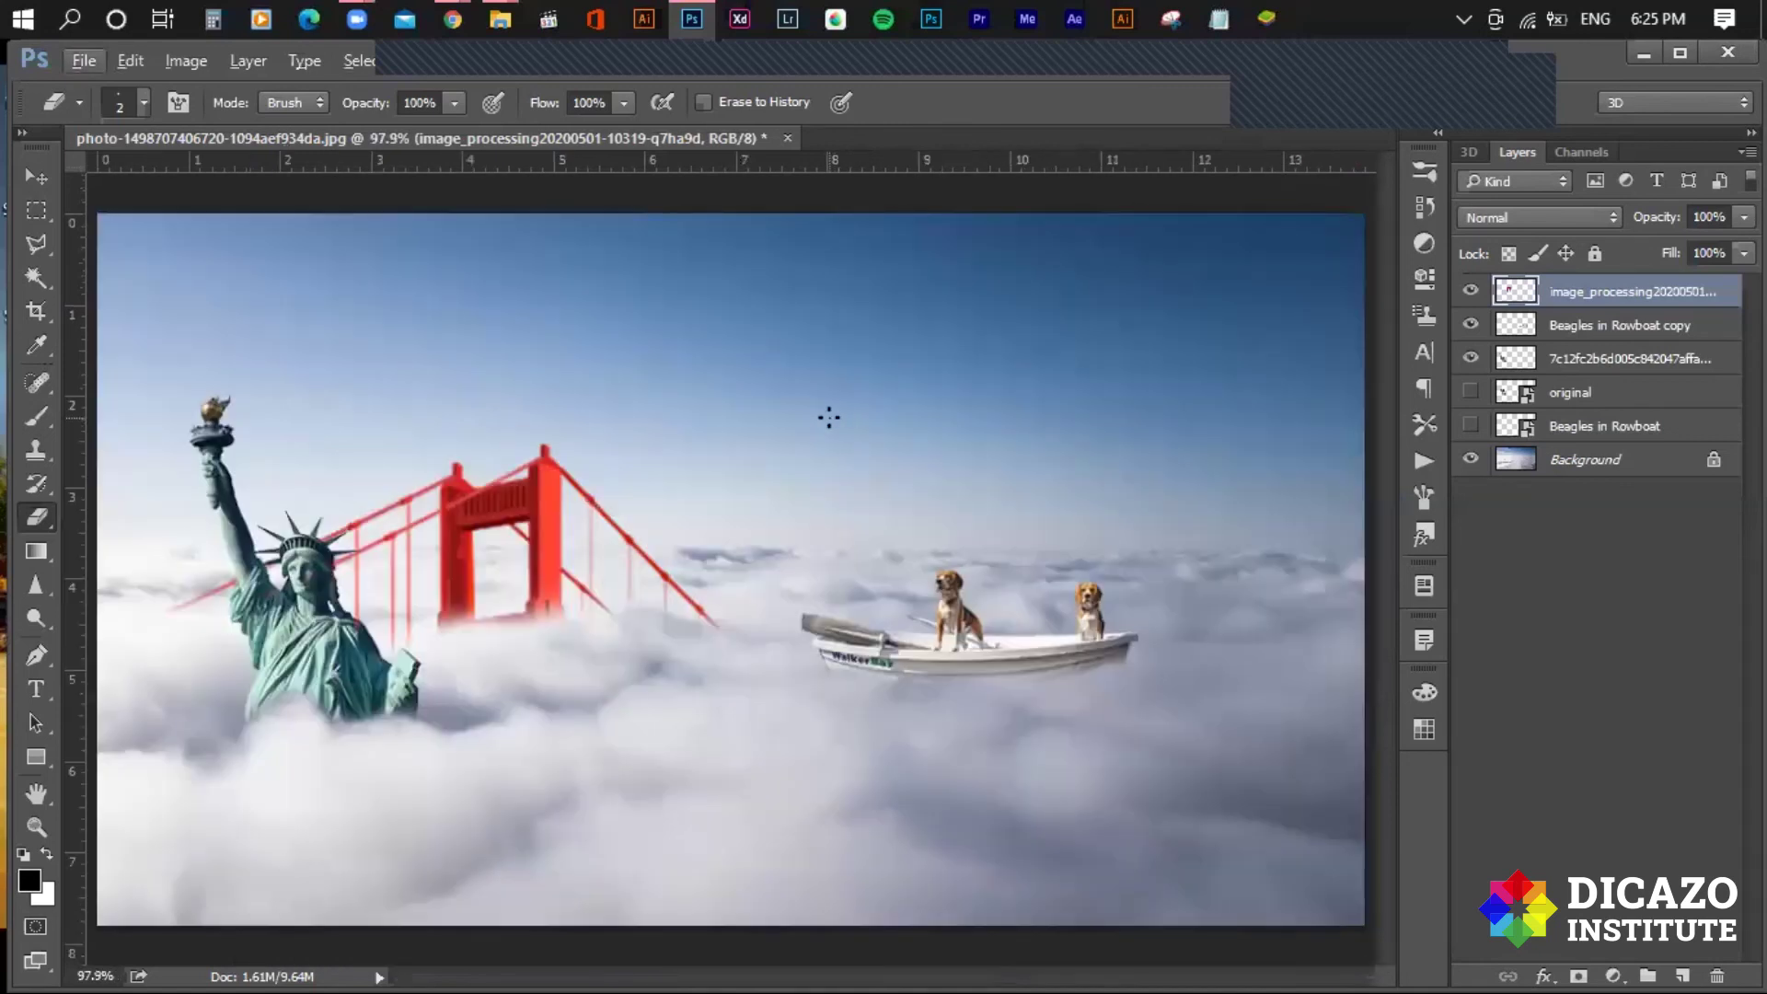
mouse_move(453, 19)
click(550, 138)
click(162, 68)
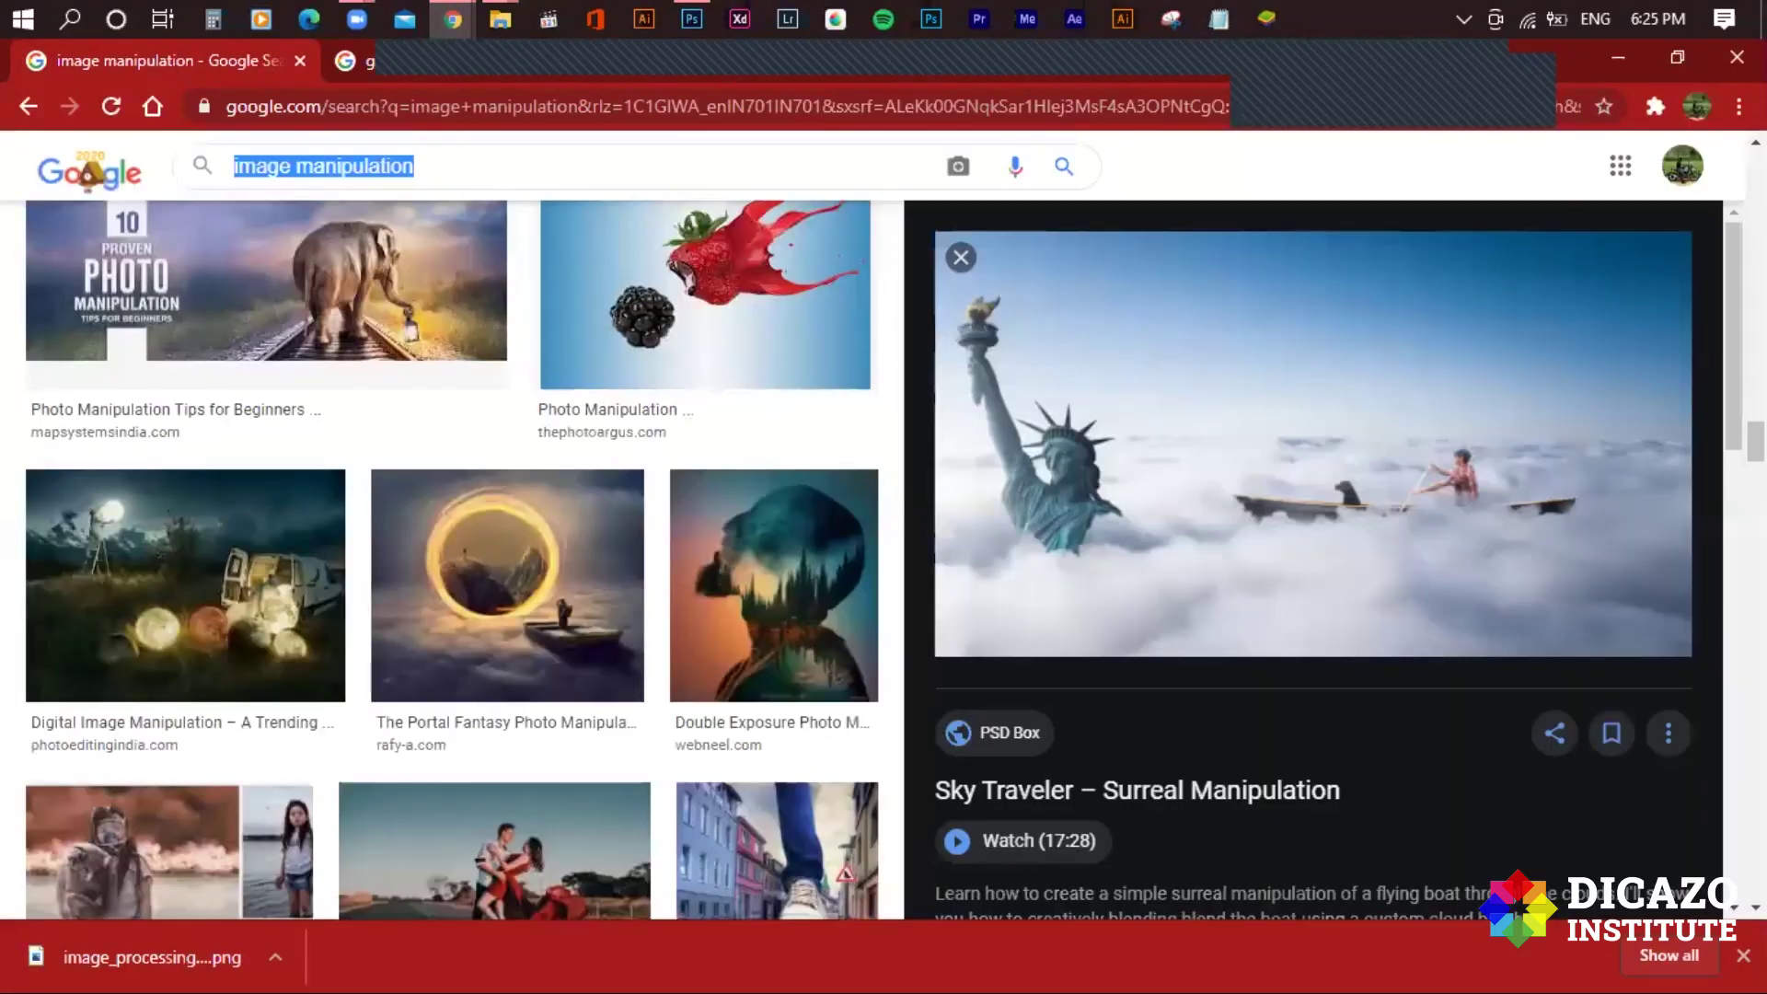